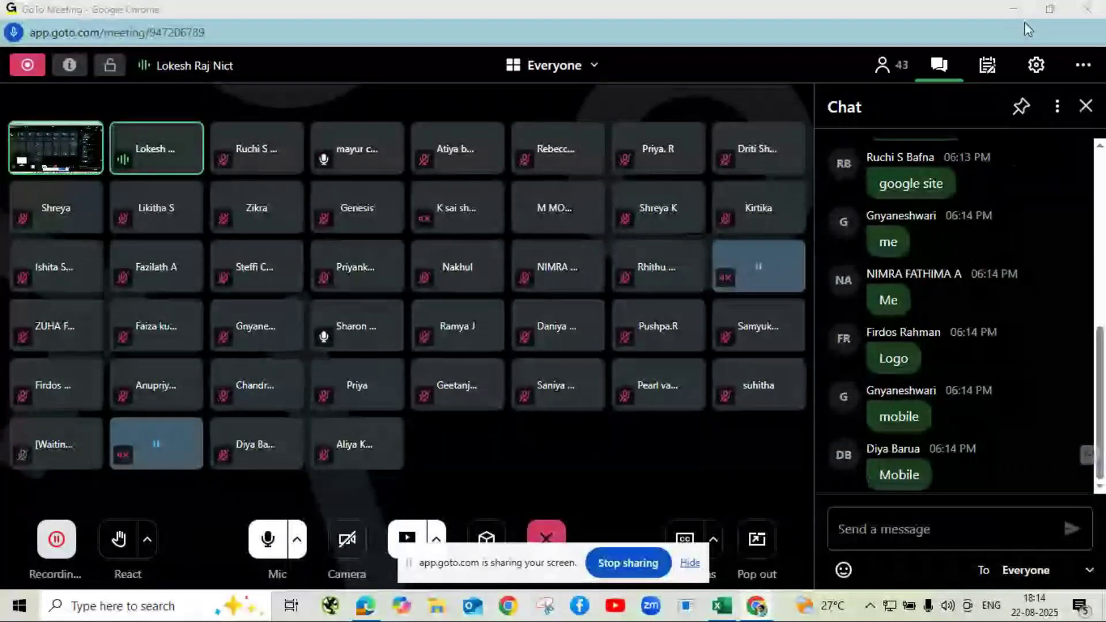
- Minimize the GoTo Meeting window and open a new blank Chrome tab
left_click(1005, 9)
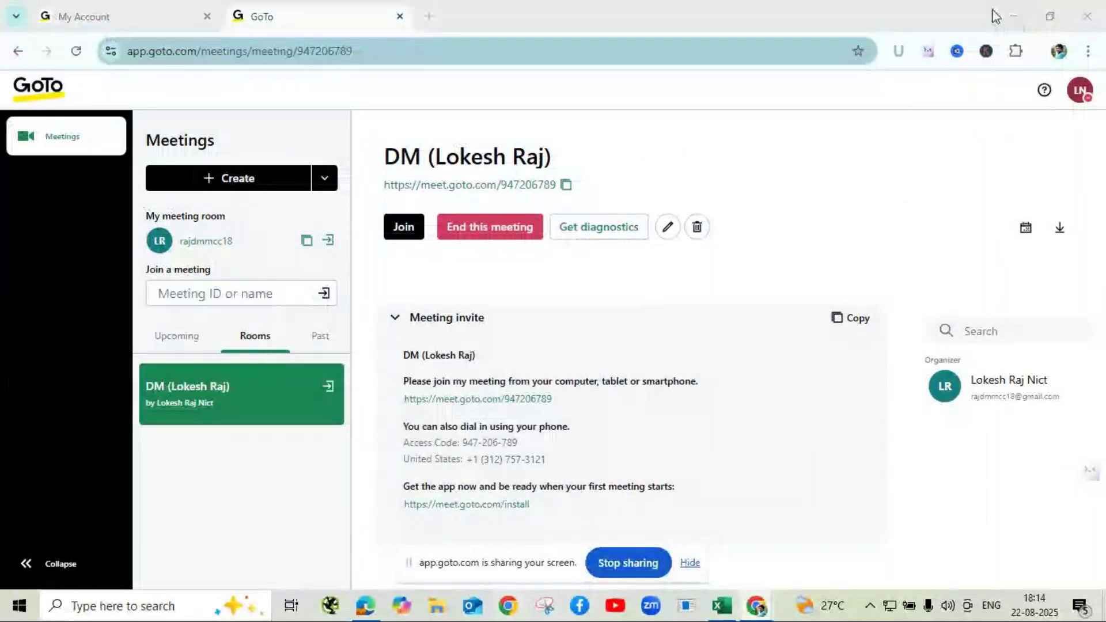
left_click(430, 16)
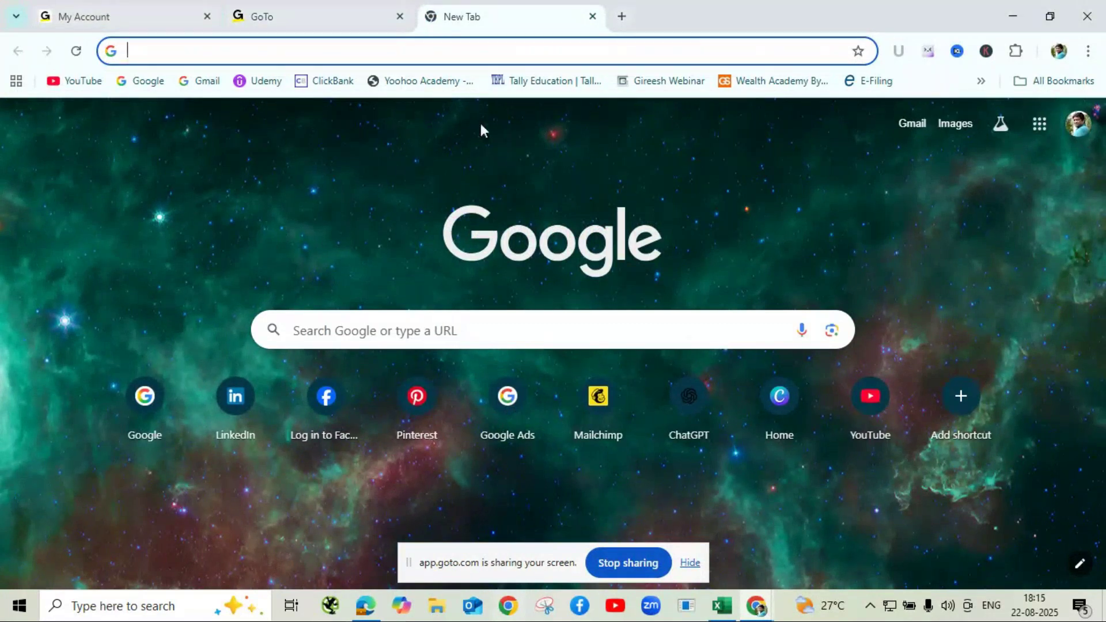
- Go to sites.google.com in the new tab
type("si")
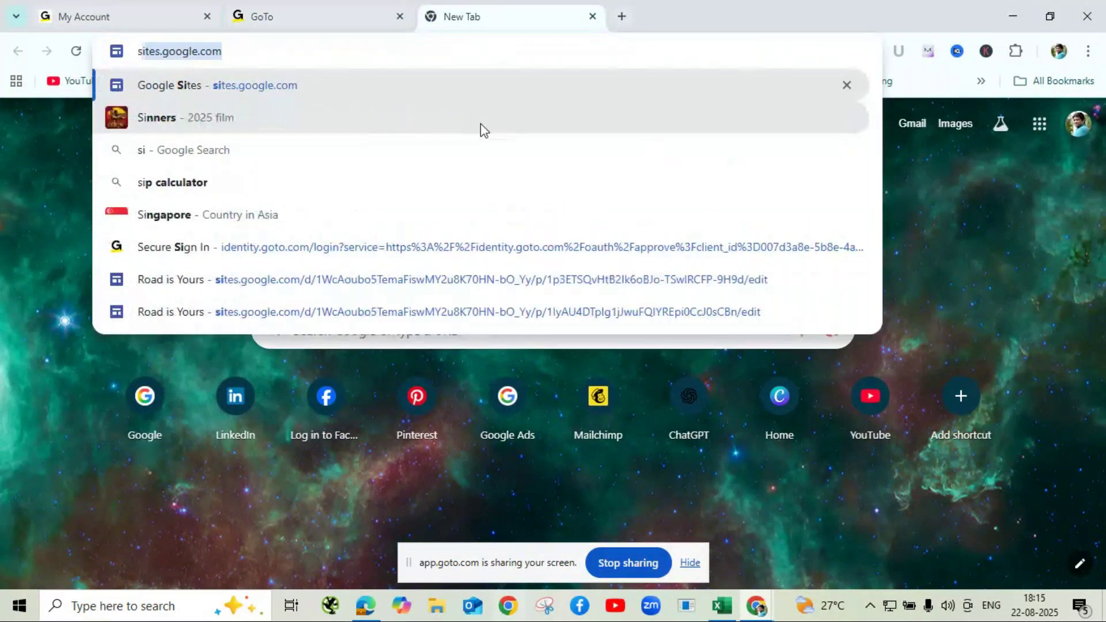
type("tes.go")
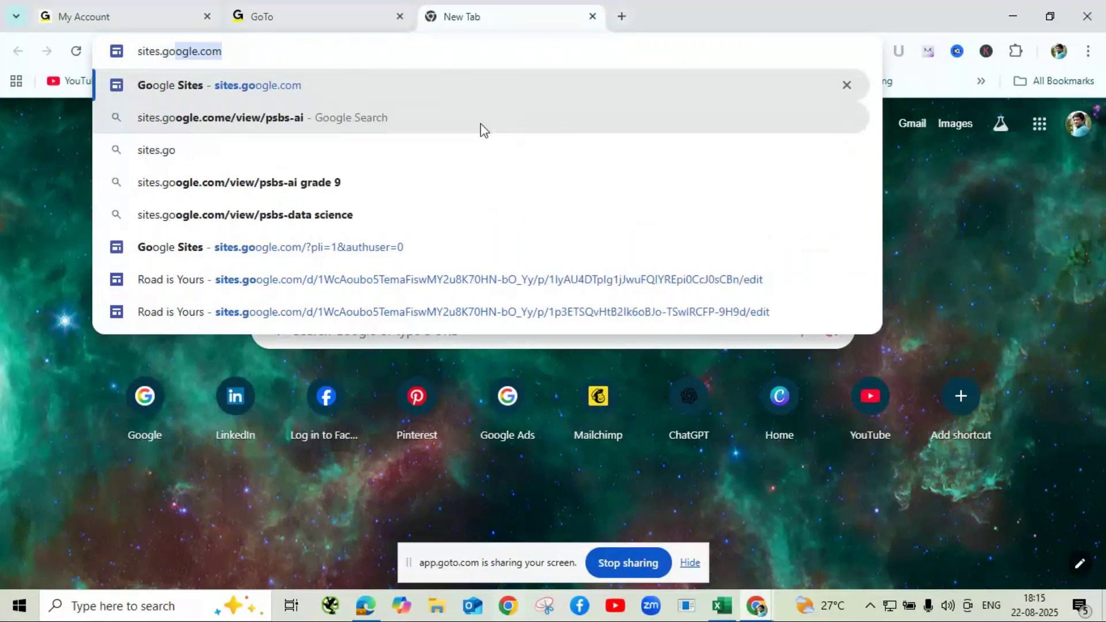
key("Return")
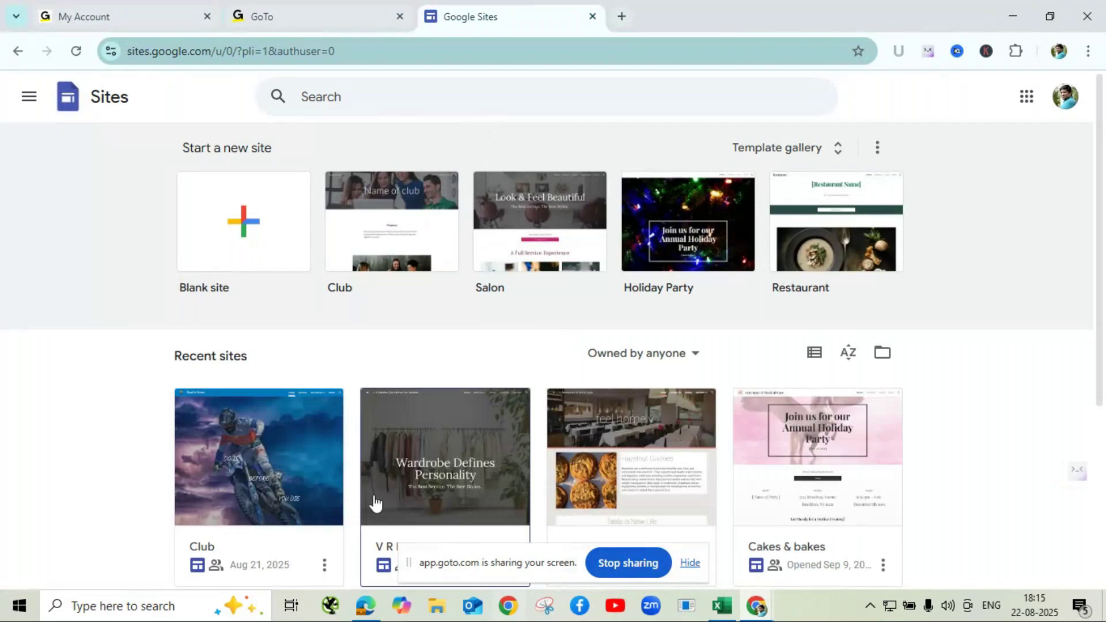
- Open the Club site from Recent sites in the Google Sites editor
scroll(340, 366, "down", 1)
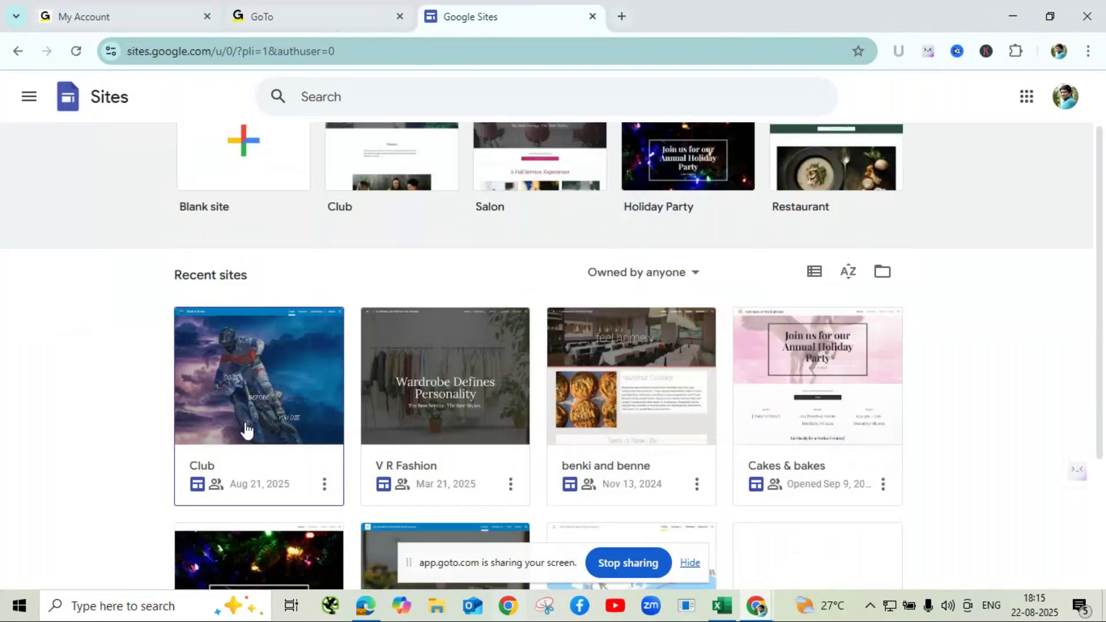
left_click(260, 376)
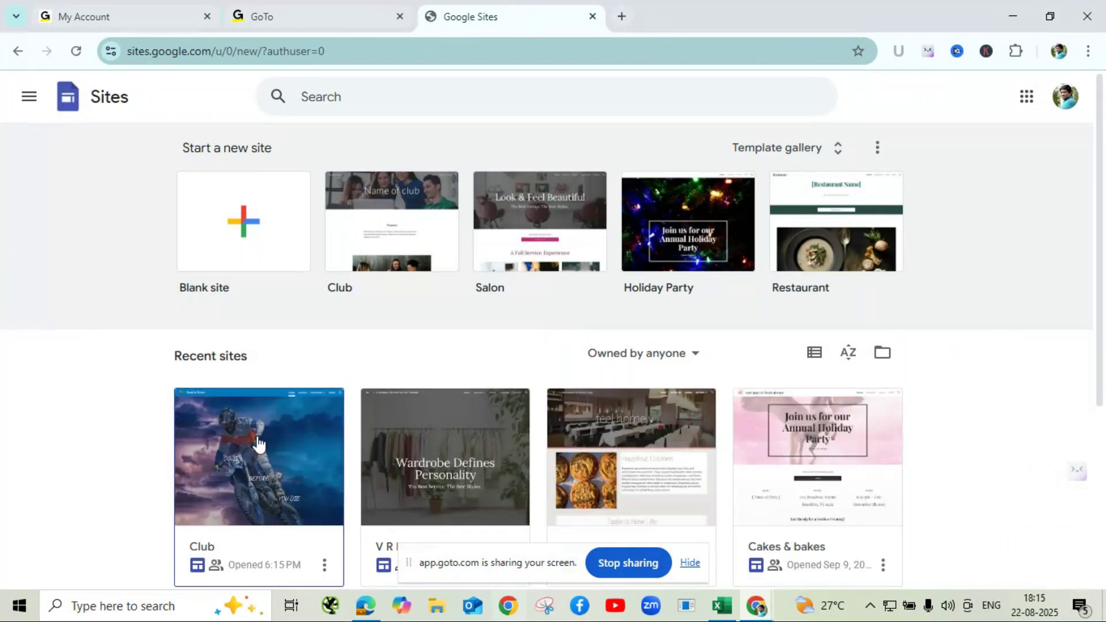
scroll(257, 444, "down", 1)
scroll(263, 440, "down", 1)
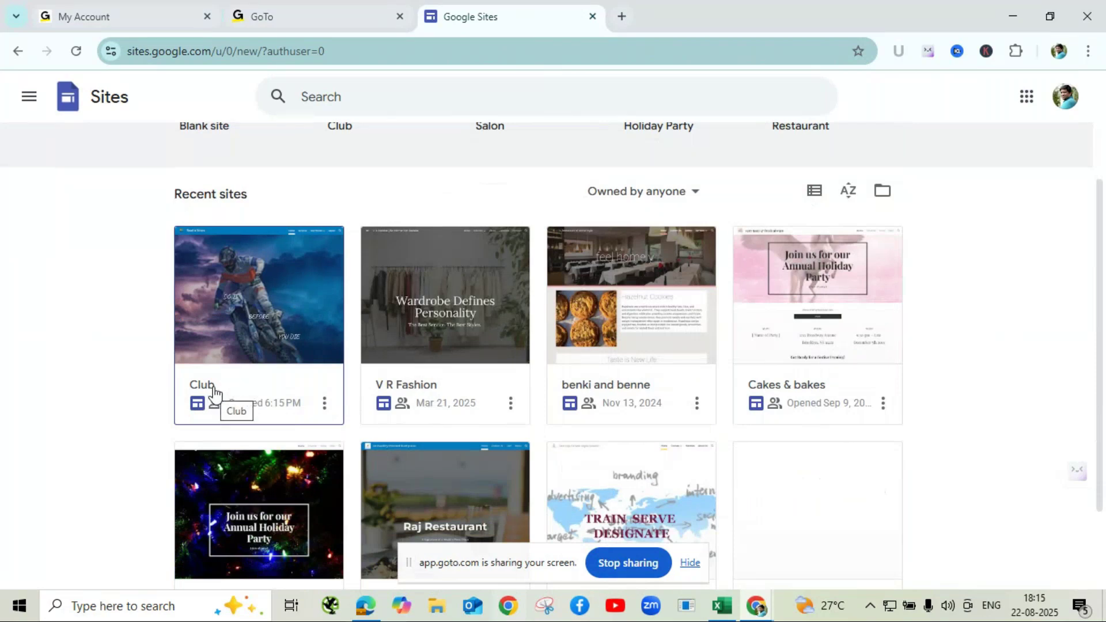
left_click(325, 404)
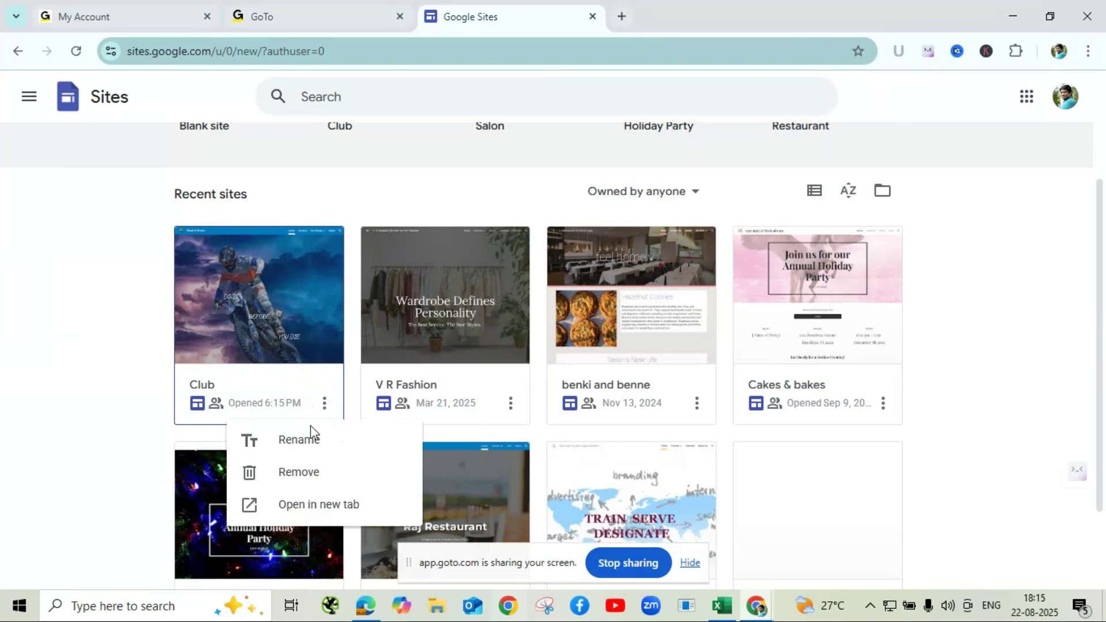
left_click(264, 284)
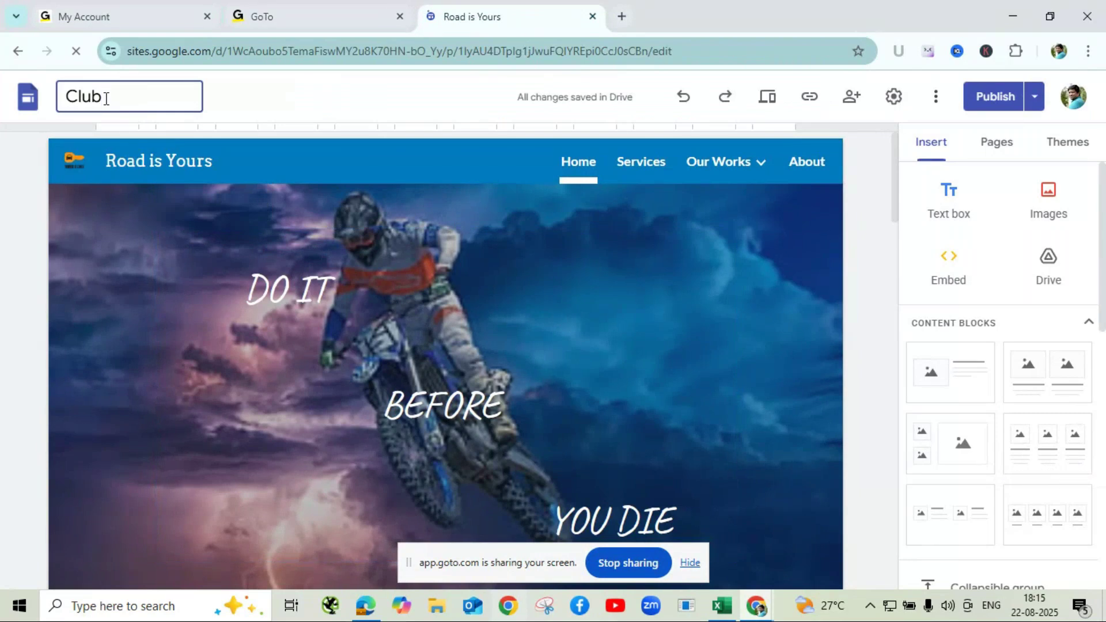
- Rename the Club site to 'Rider Globe' and return to the Sites home page
left_click(106, 98)
key("BackSpace")
key("BackSpace")
key("BackSpace")
key("BackSpace")
type("R")
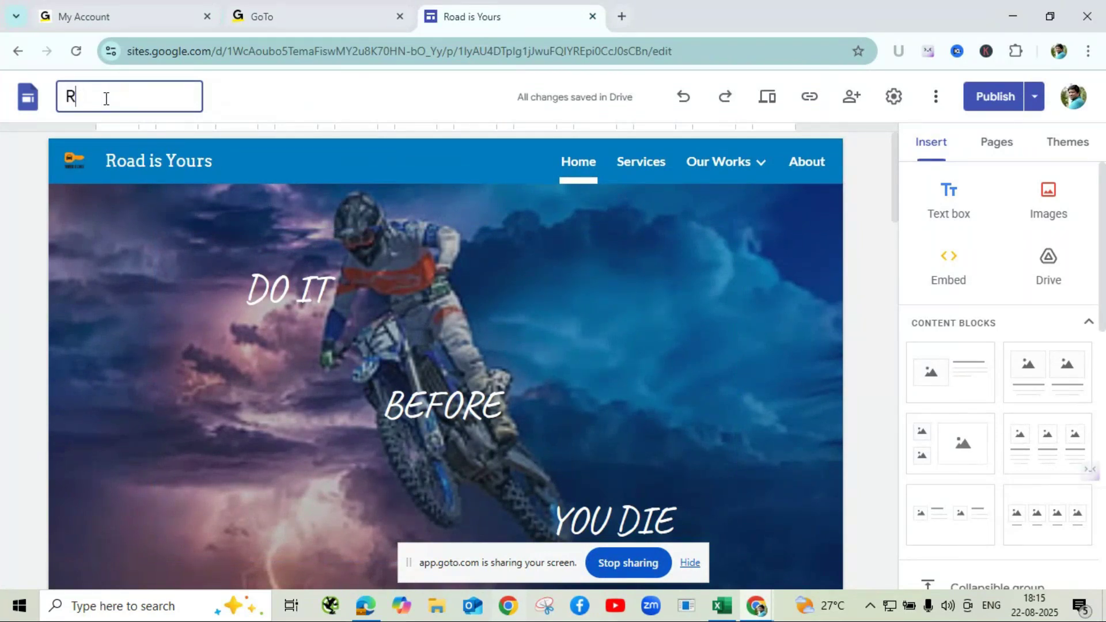
type("ider Globe")
left_click(333, 100)
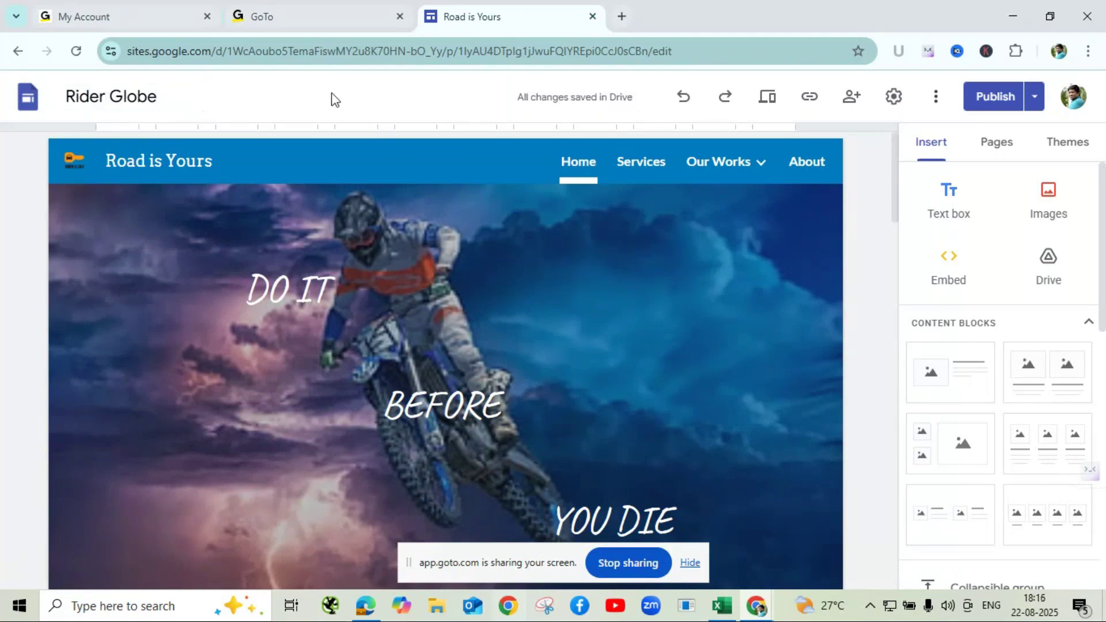
mouse_move(466, 206)
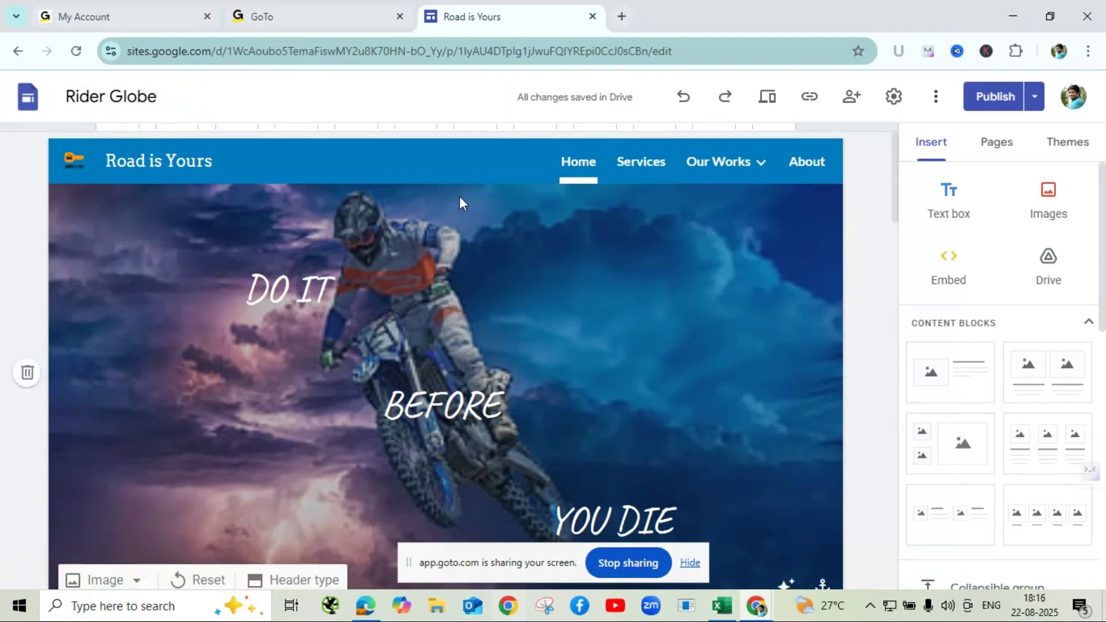
left_click(27, 97)
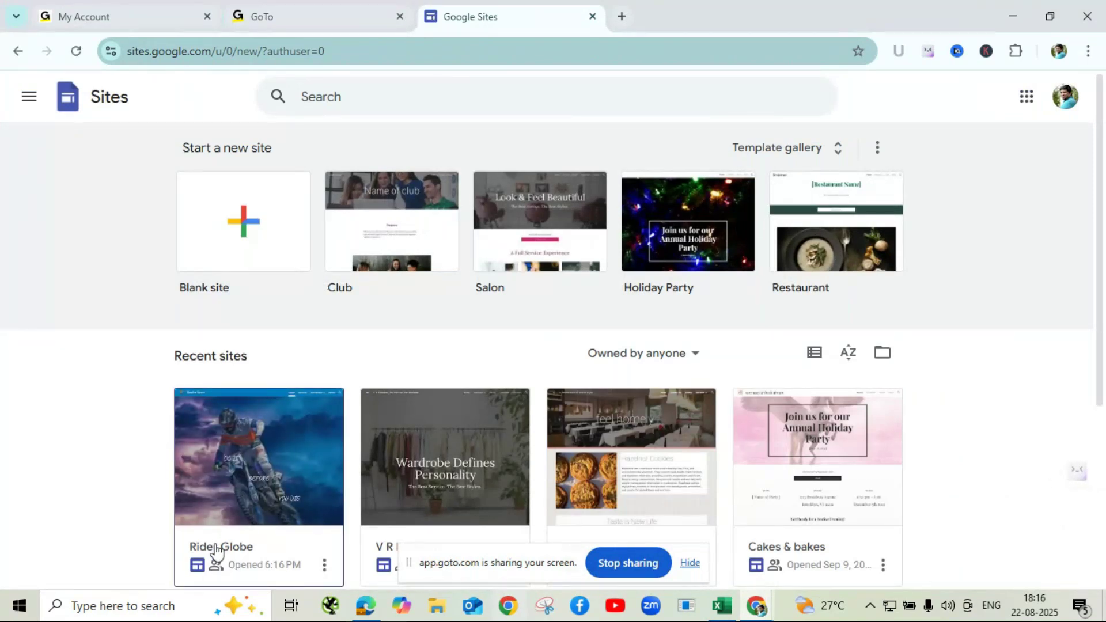
- Hide the screen-sharing notice and reopen Rider Globe in the editor
left_click(694, 565)
left_click(682, 534)
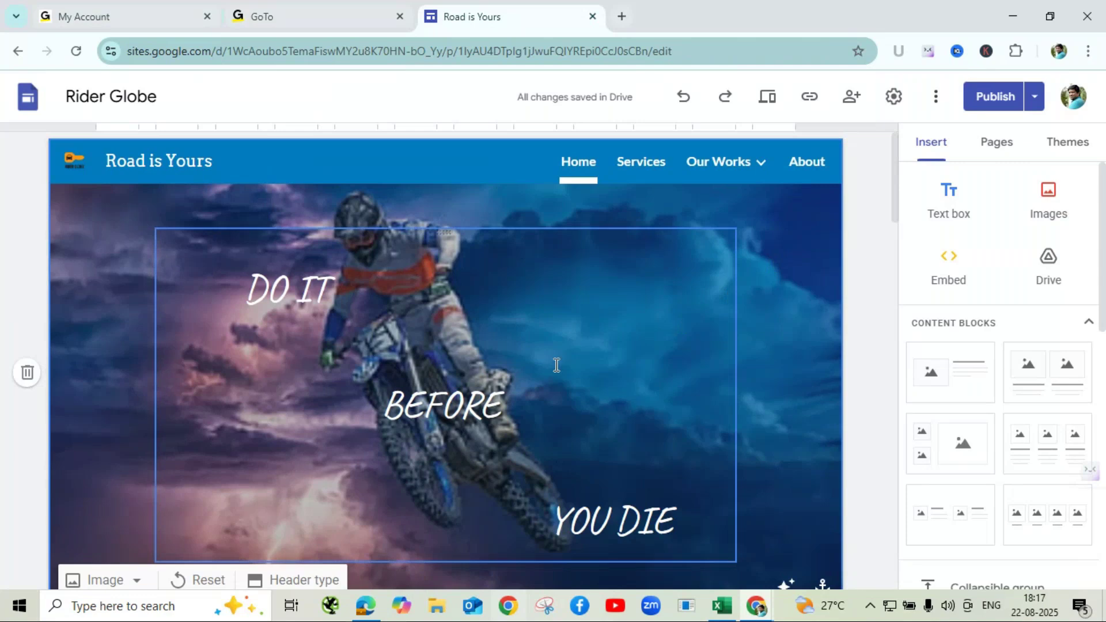
scroll(782, 311, "down", 1)
scroll(783, 312, "down", 5)
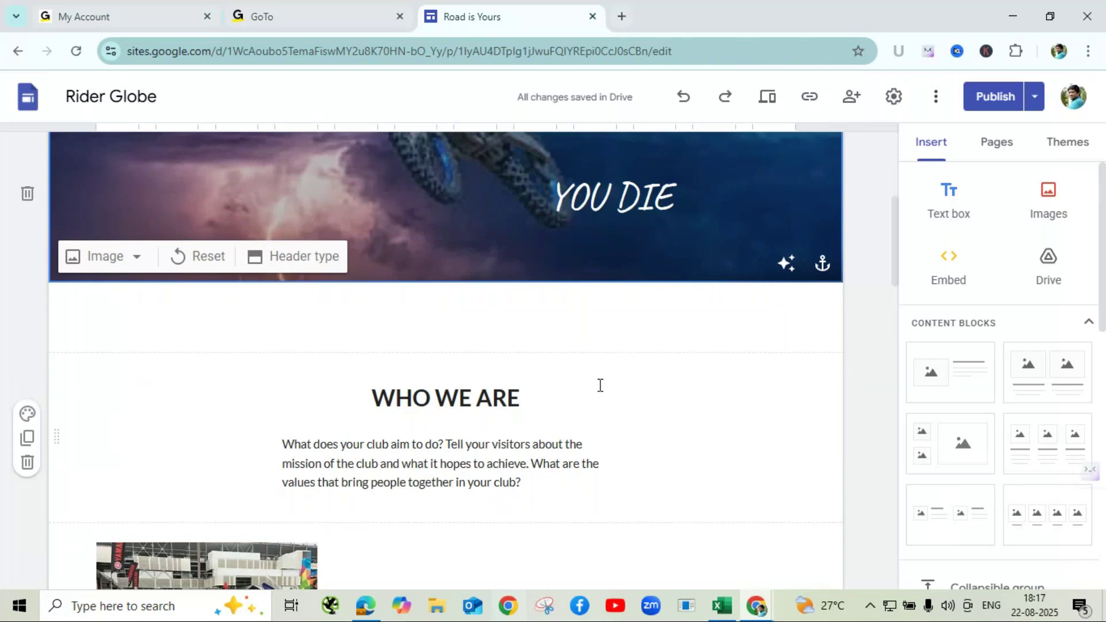
scroll(549, 375, "down", 3)
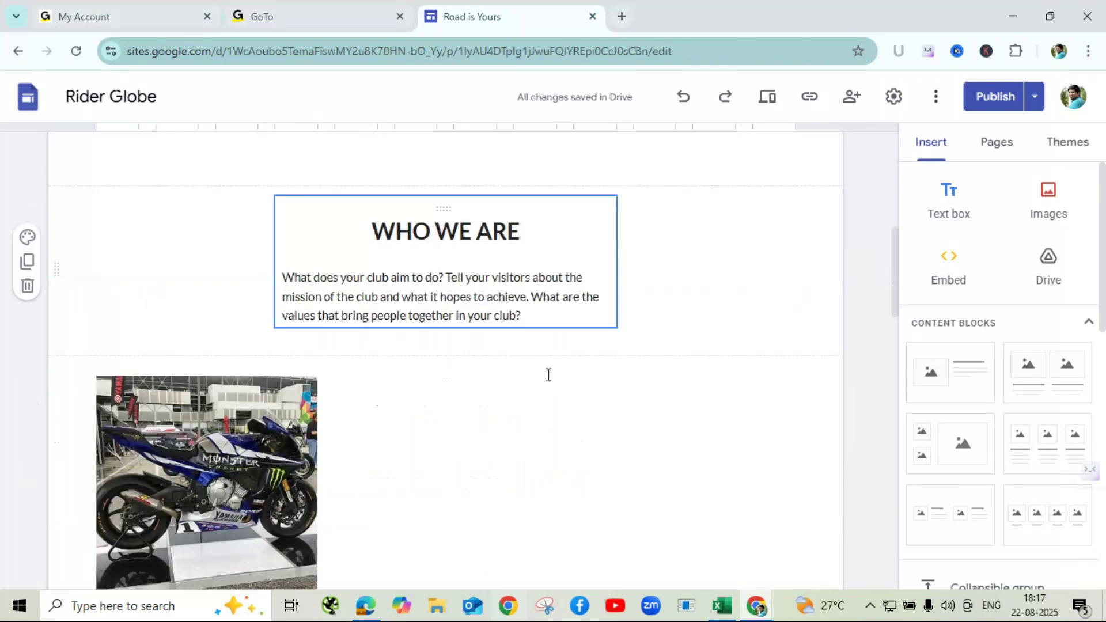
scroll(548, 375, "down", 4)
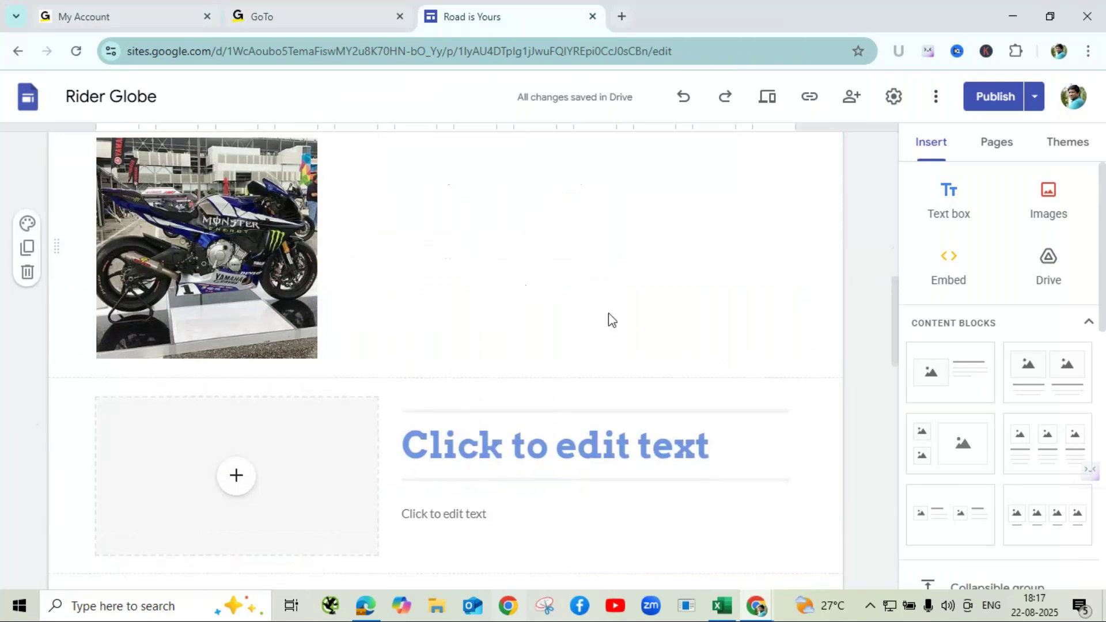
scroll(524, 315, "down", 7)
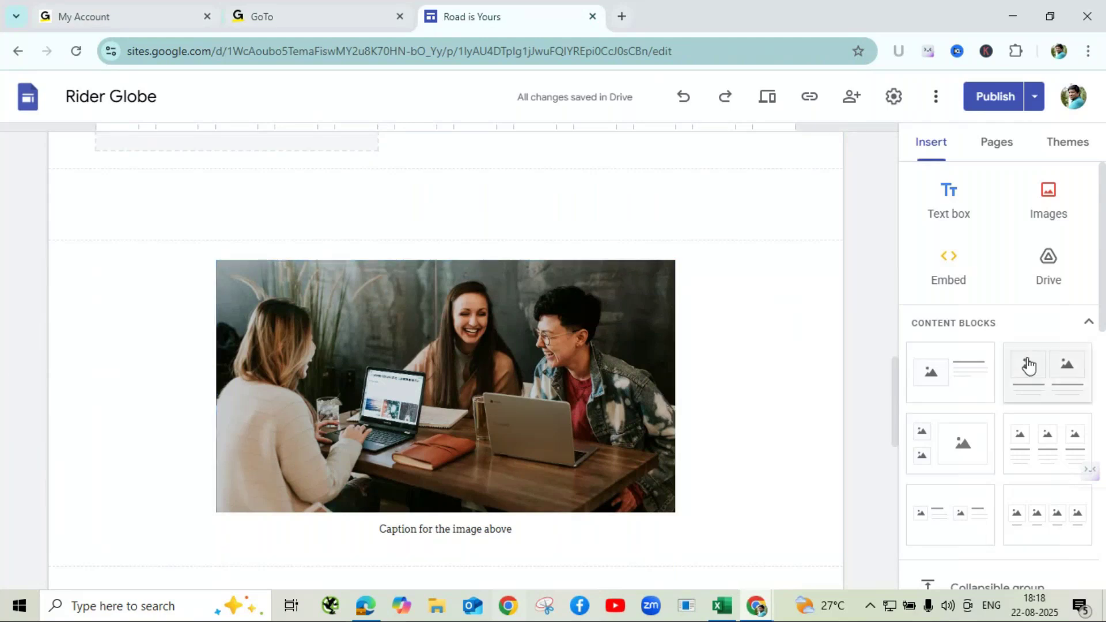
- Insert an image carousel and choose Google Images as the source for its first picture
scroll(1001, 389, "down", 2)
scroll(1003, 393, "down", 2)
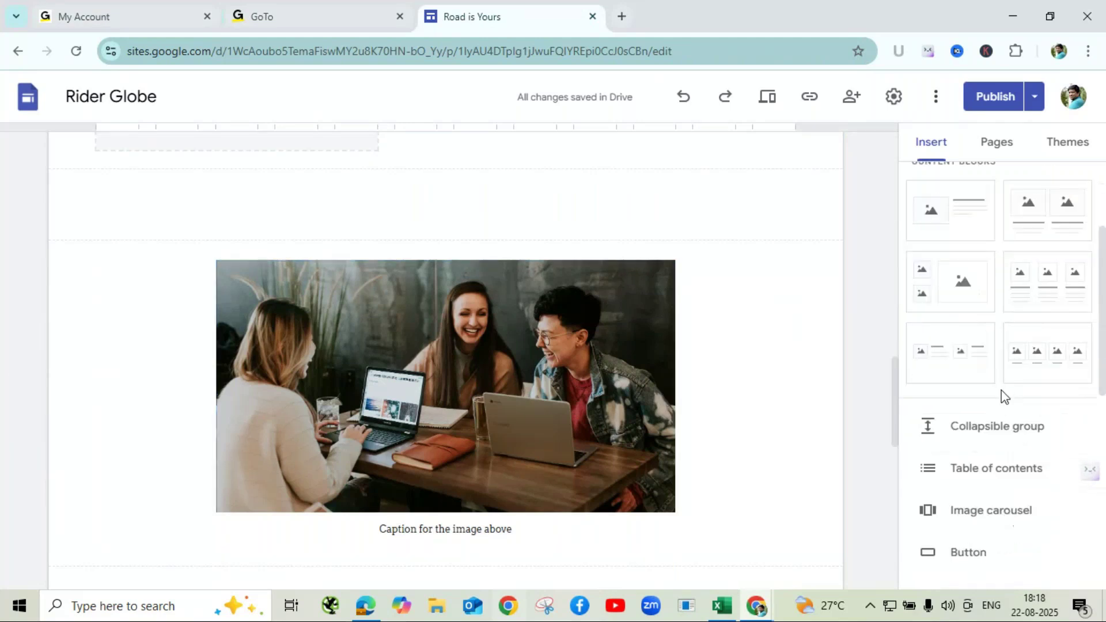
scroll(1004, 392, "down", 2)
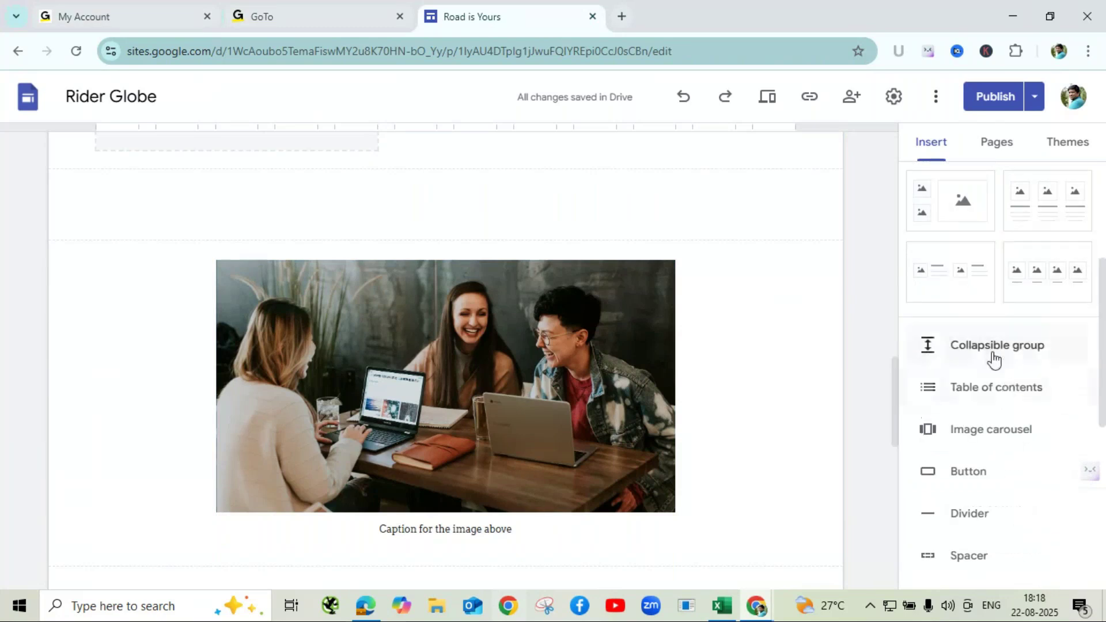
left_click(999, 438)
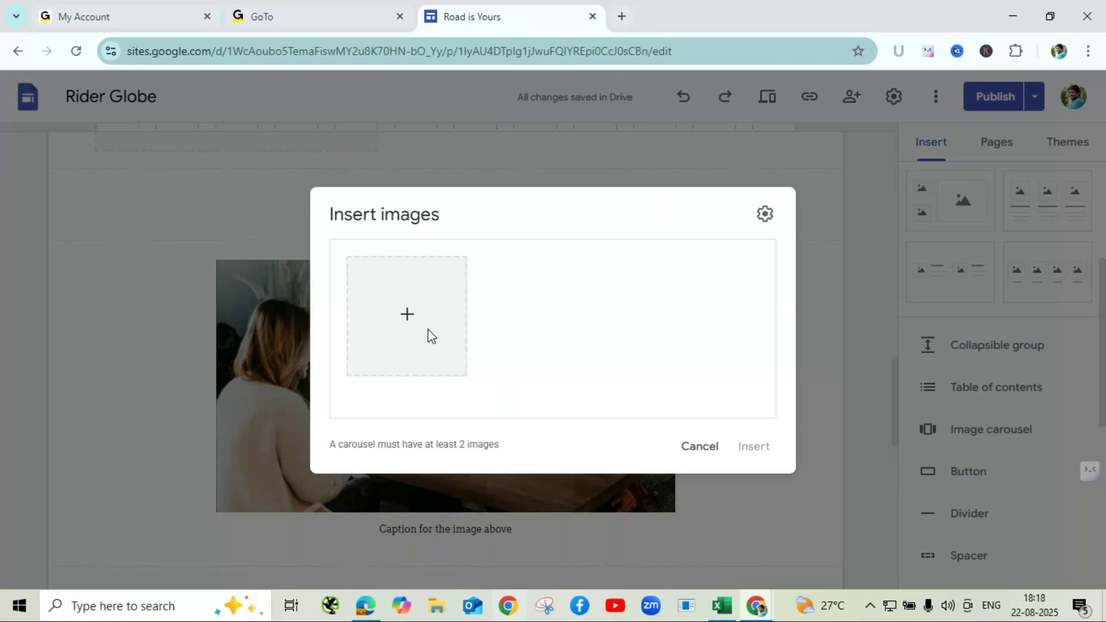
left_click(409, 311)
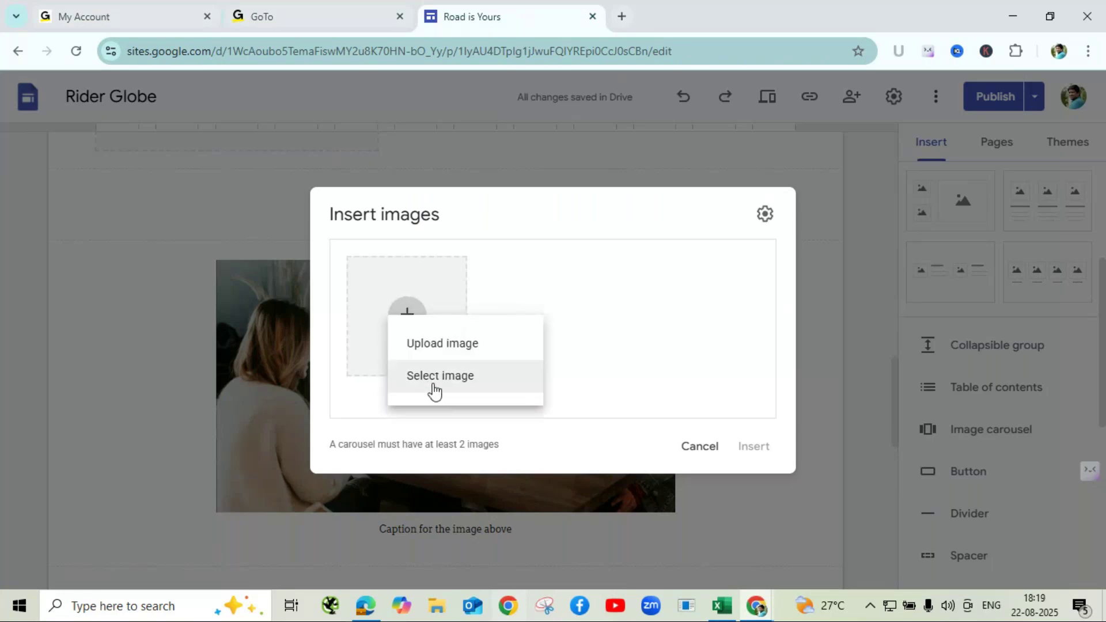
left_click(439, 380)
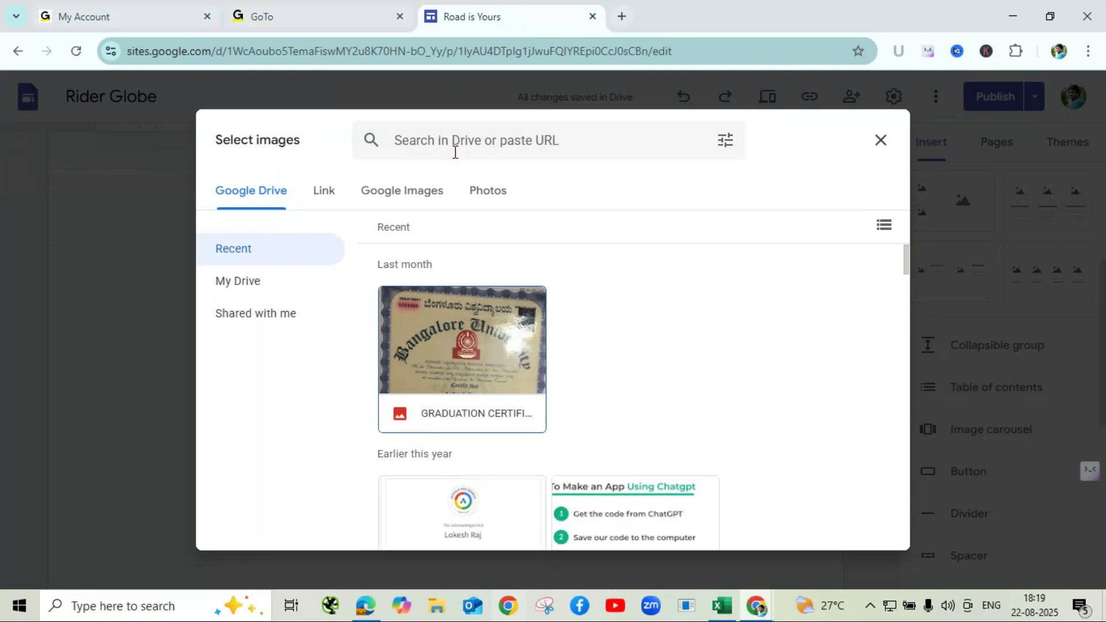
left_click(445, 195)
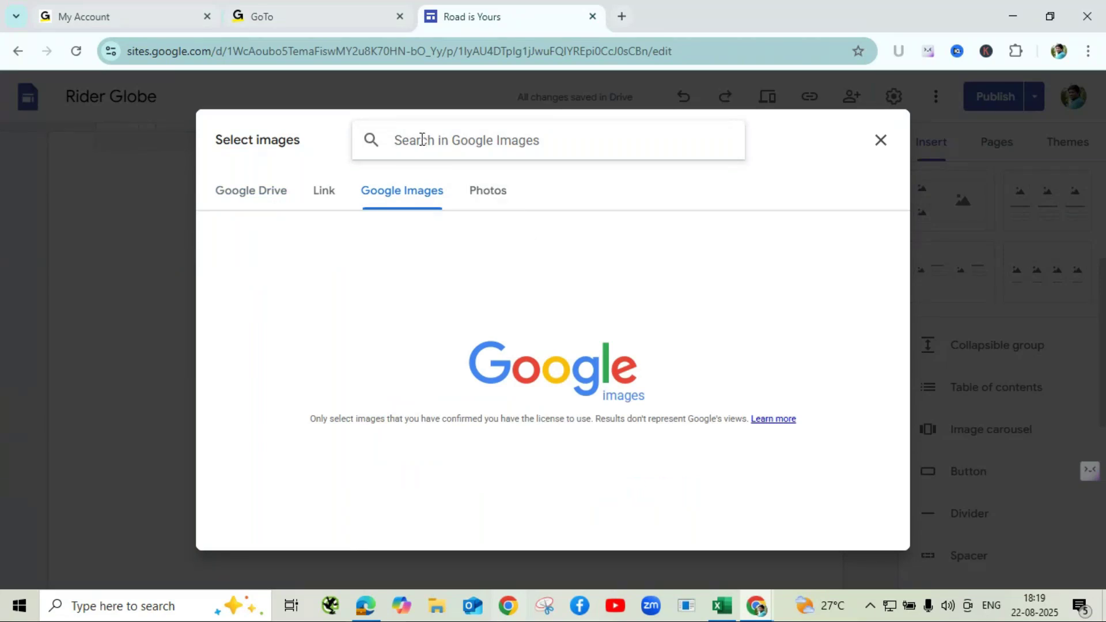
left_click(366, 619)
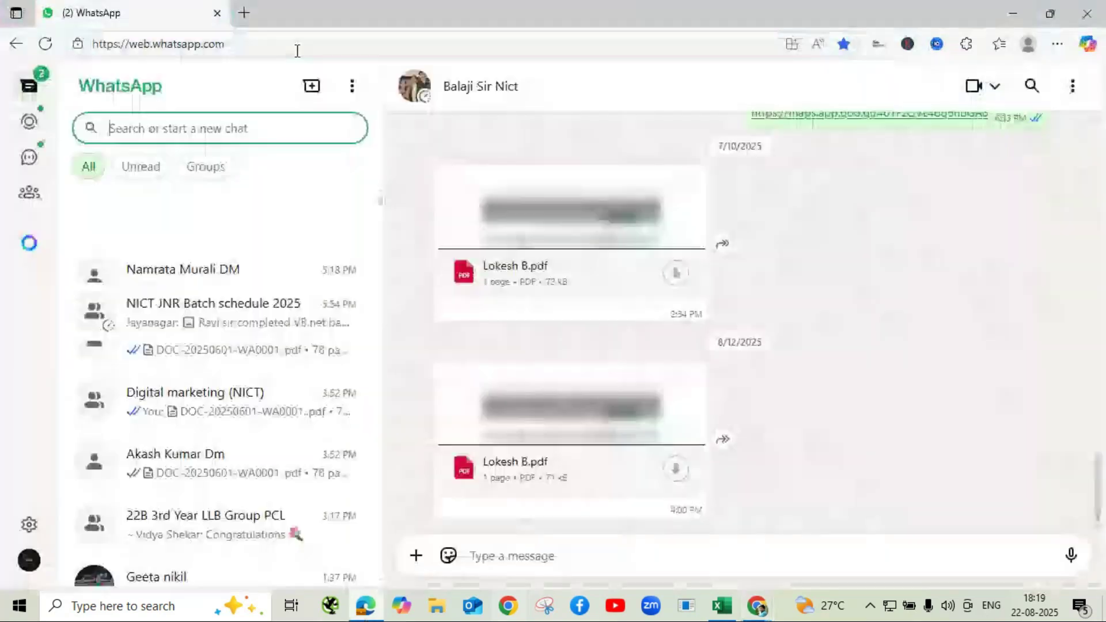
left_click(1014, 19)
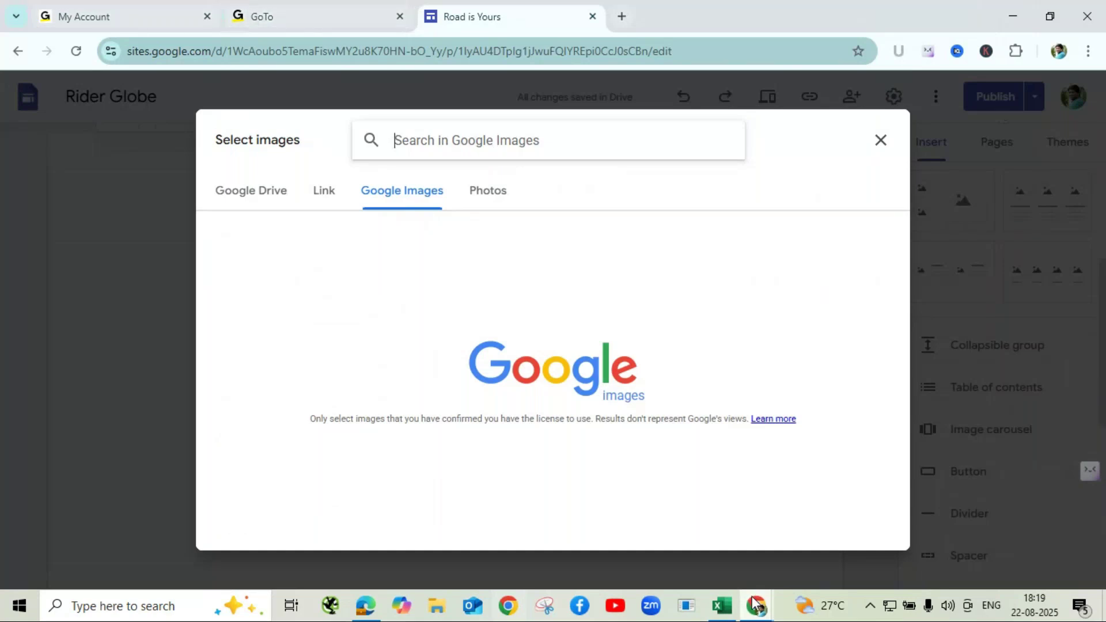
mouse_move(756, 606)
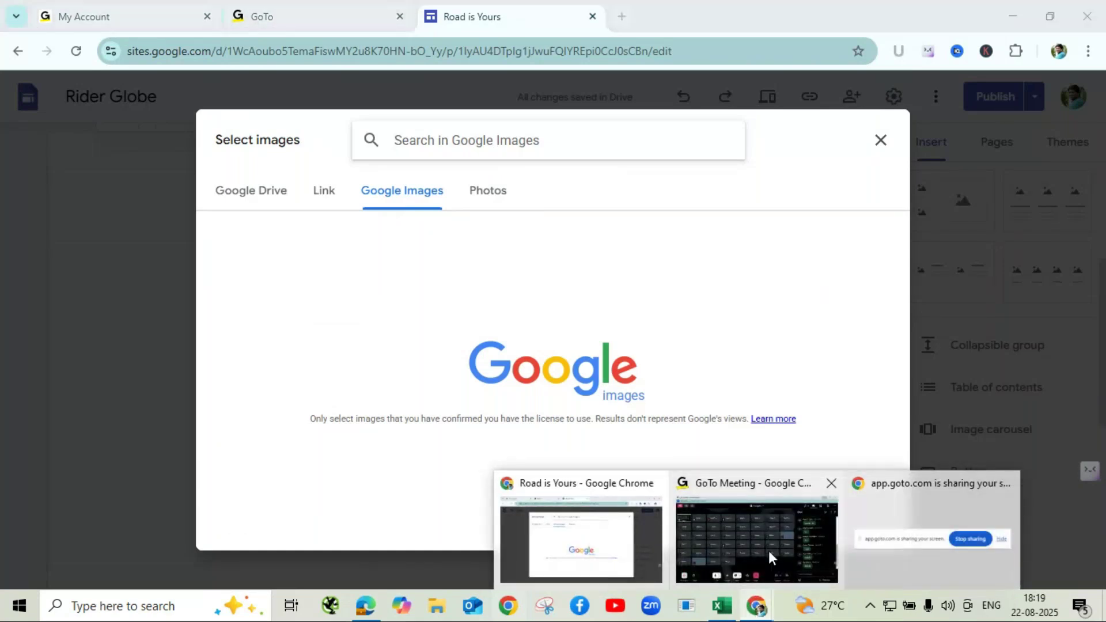
left_click(769, 551)
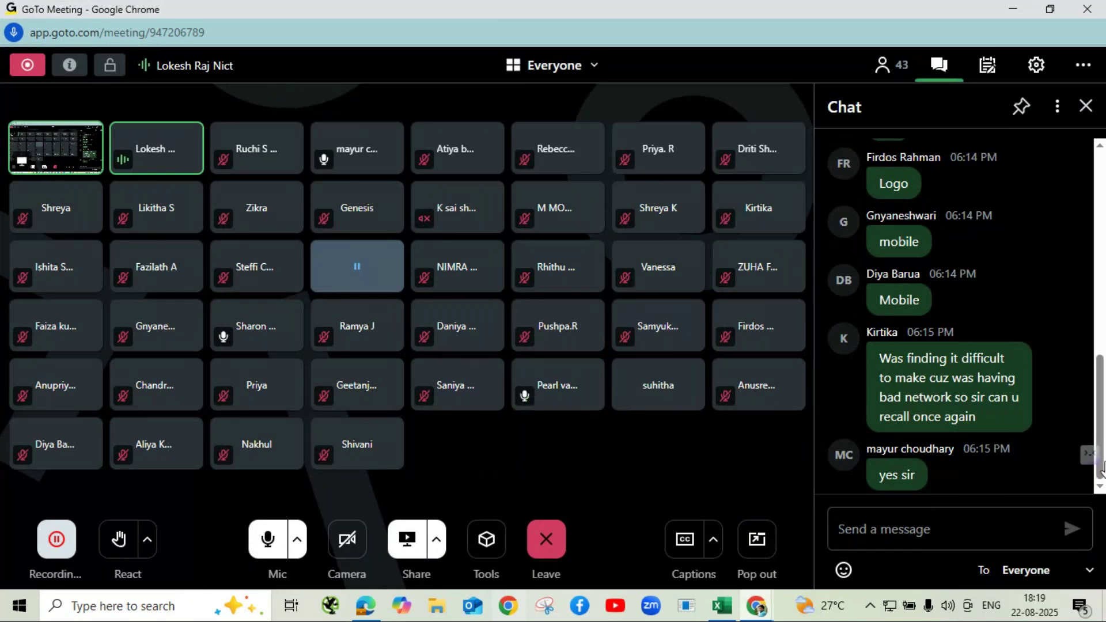
mouse_move(1025, 395)
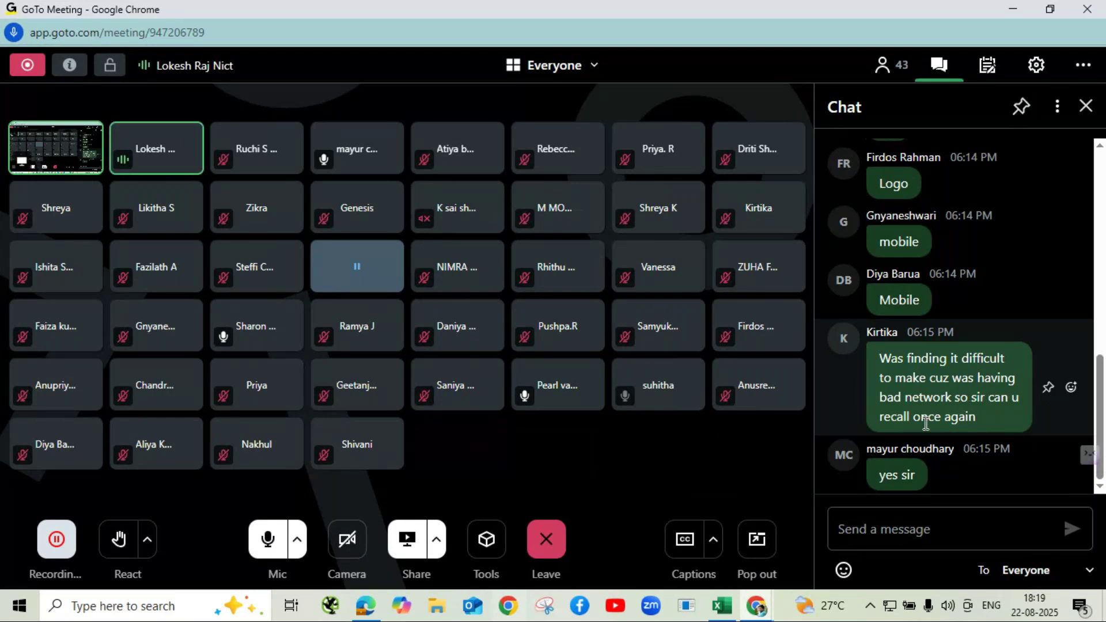
left_click(1011, 10)
left_click(446, 144)
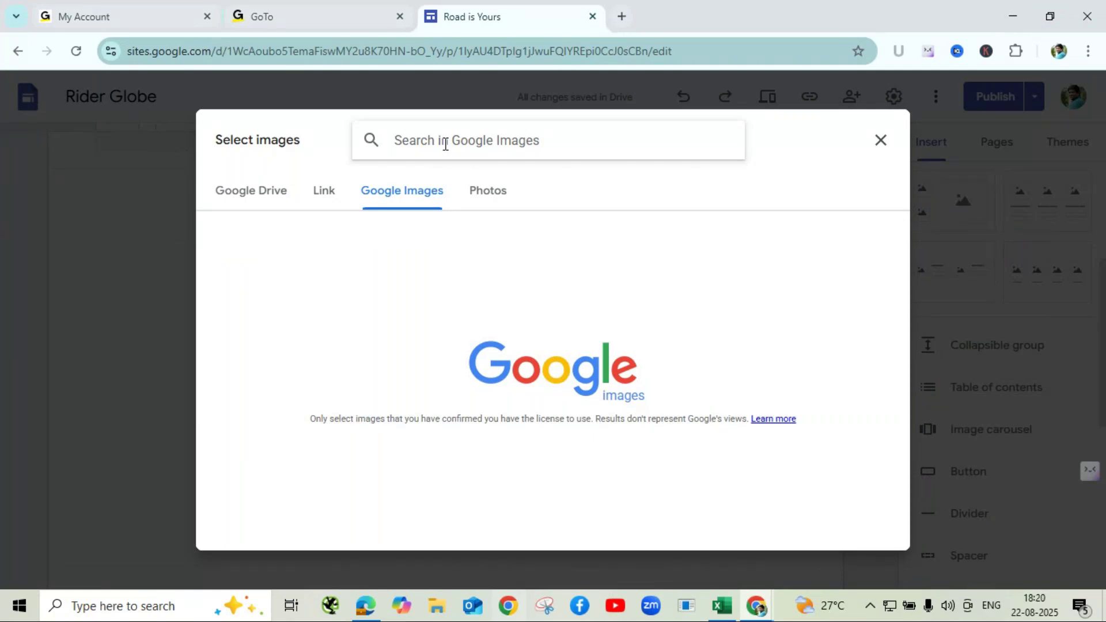
- Search Google Images for 'Sports vehicles'
type("Sp")
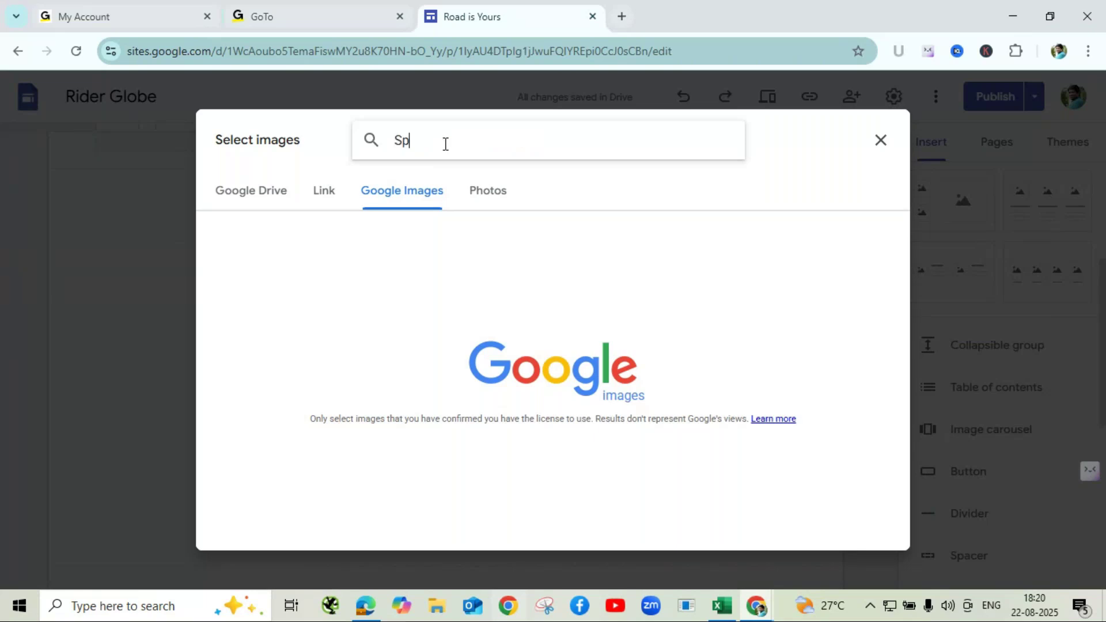
type("orts vehicles")
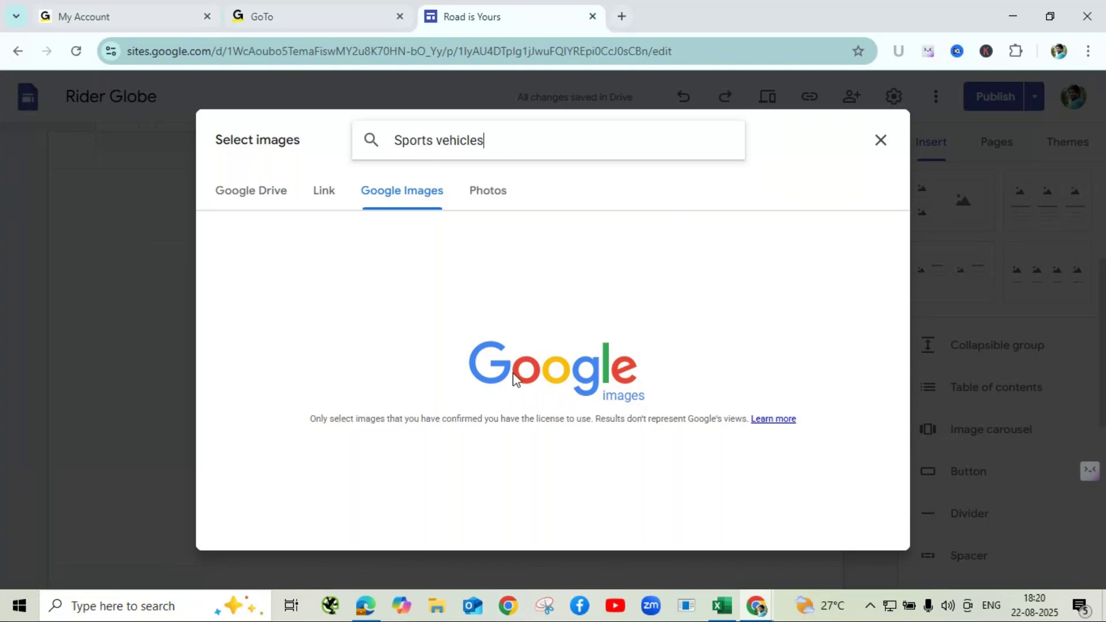
key("Return")
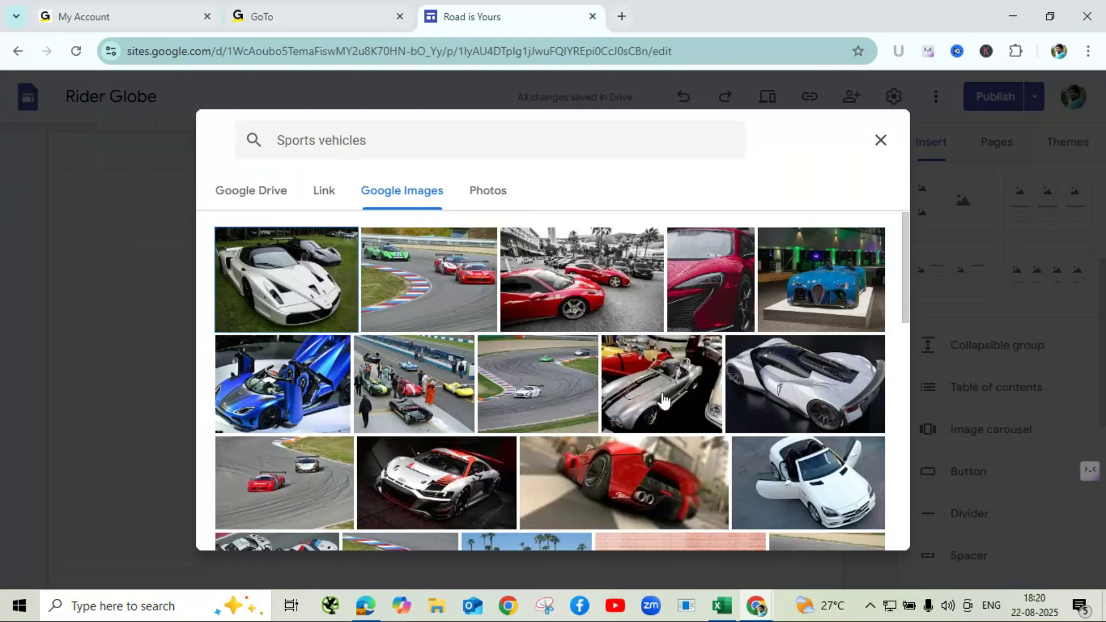
- Select the red sports car, white convertible and orange sports car photos
scroll(662, 397, "down", 3)
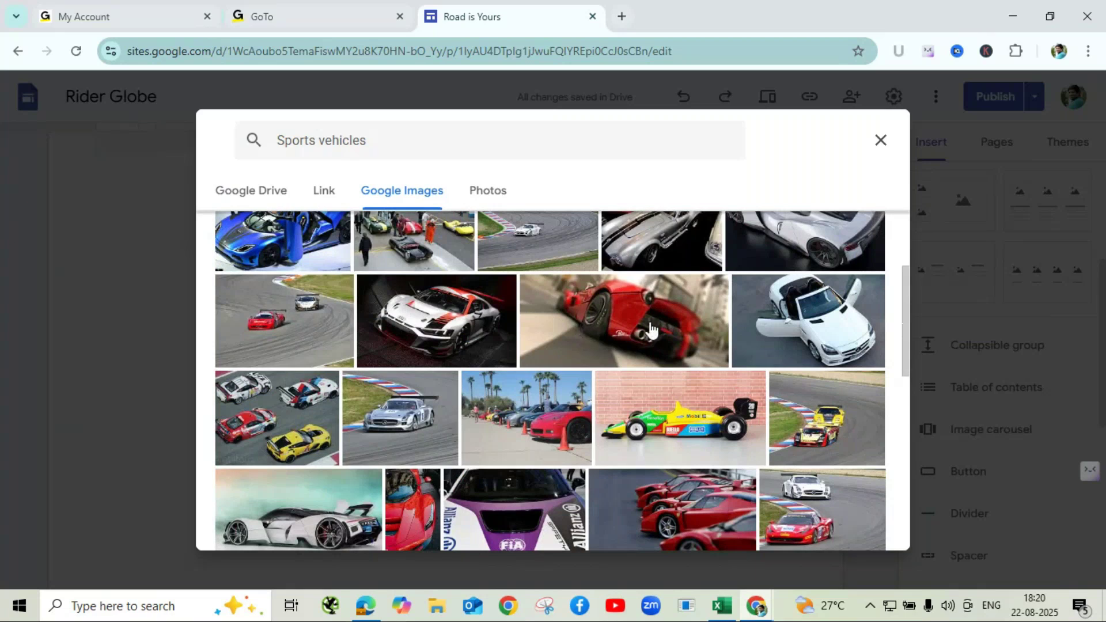
left_click(676, 355)
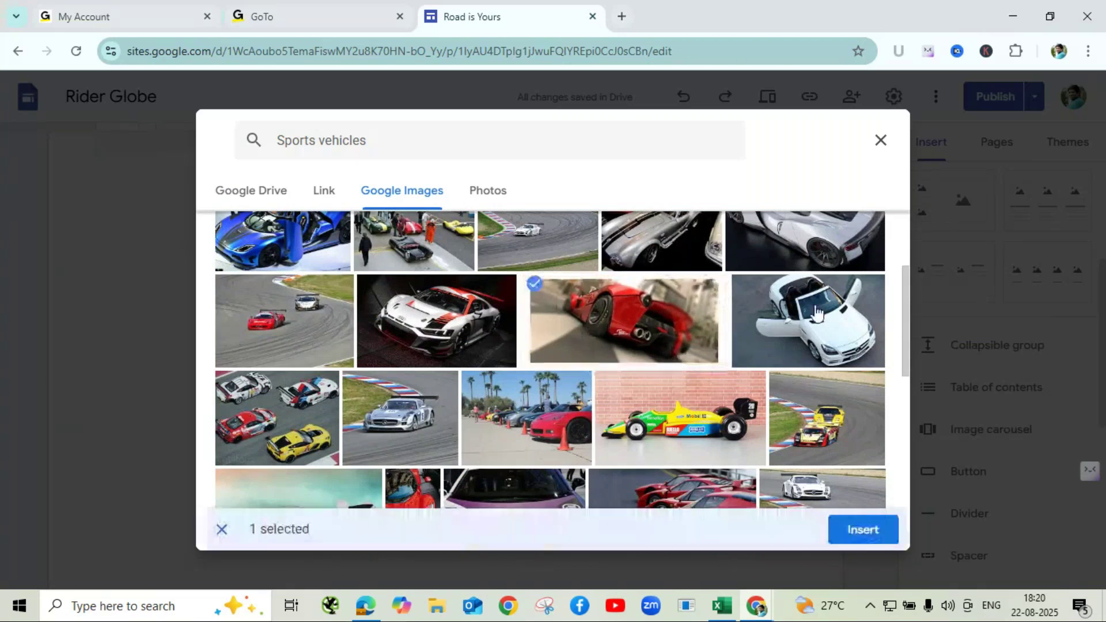
left_click(816, 313)
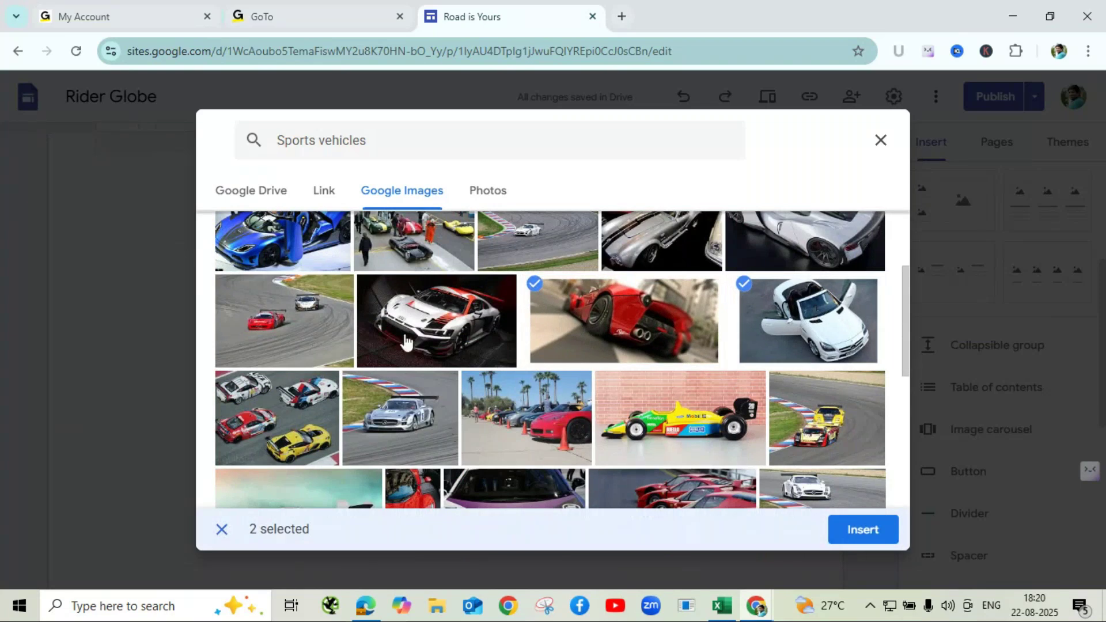
scroll(352, 406, "down", 2)
scroll(360, 410, "down", 2)
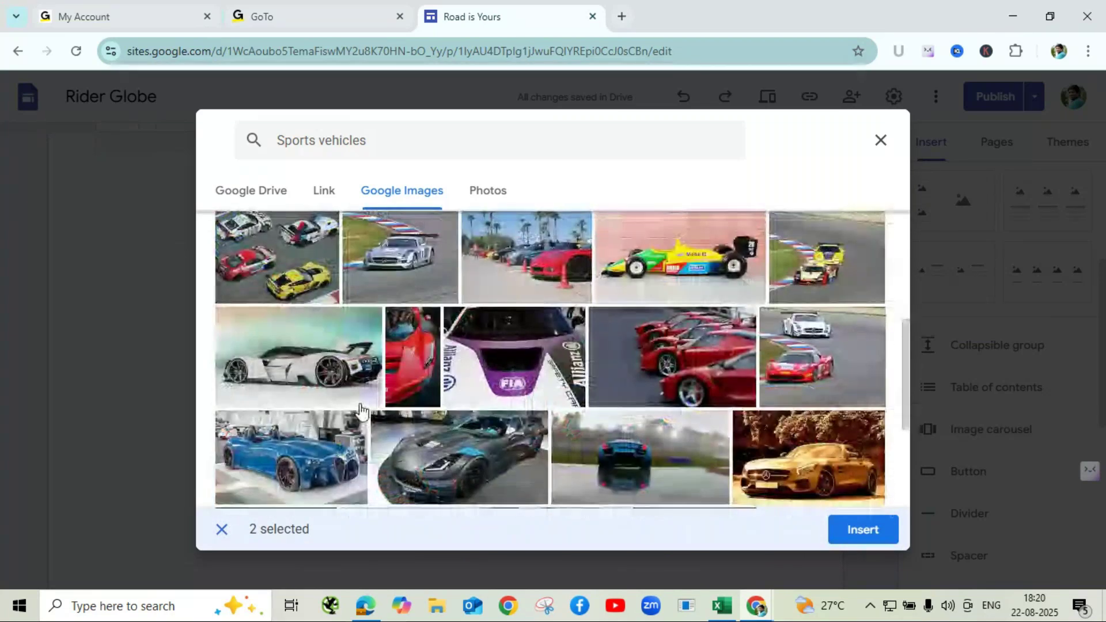
scroll(361, 410, "down", 2)
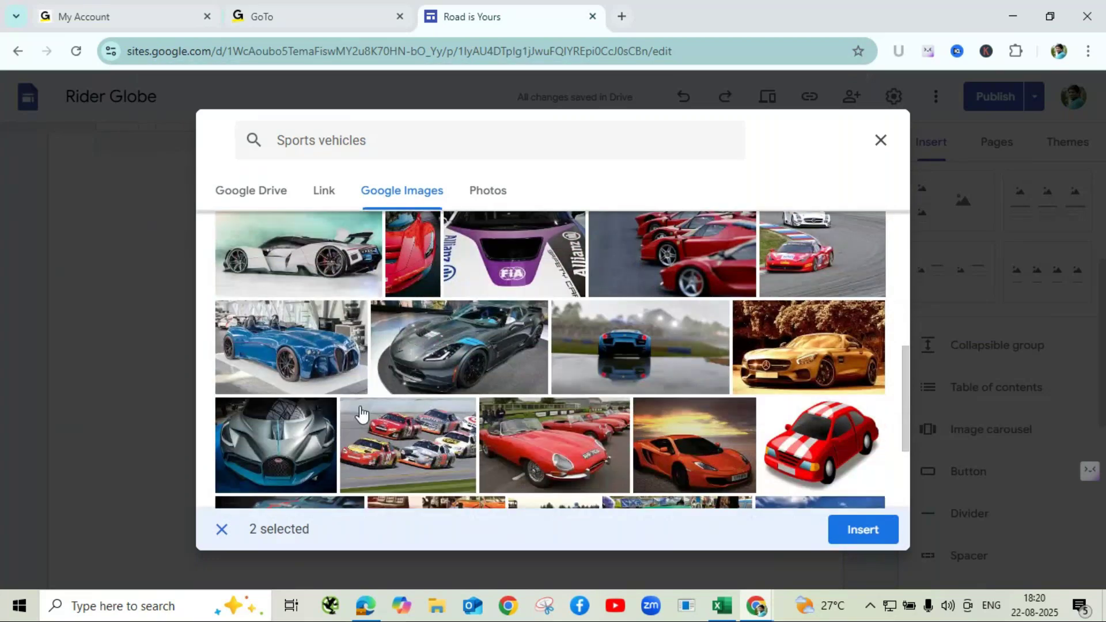
scroll(531, 426, "down", 3)
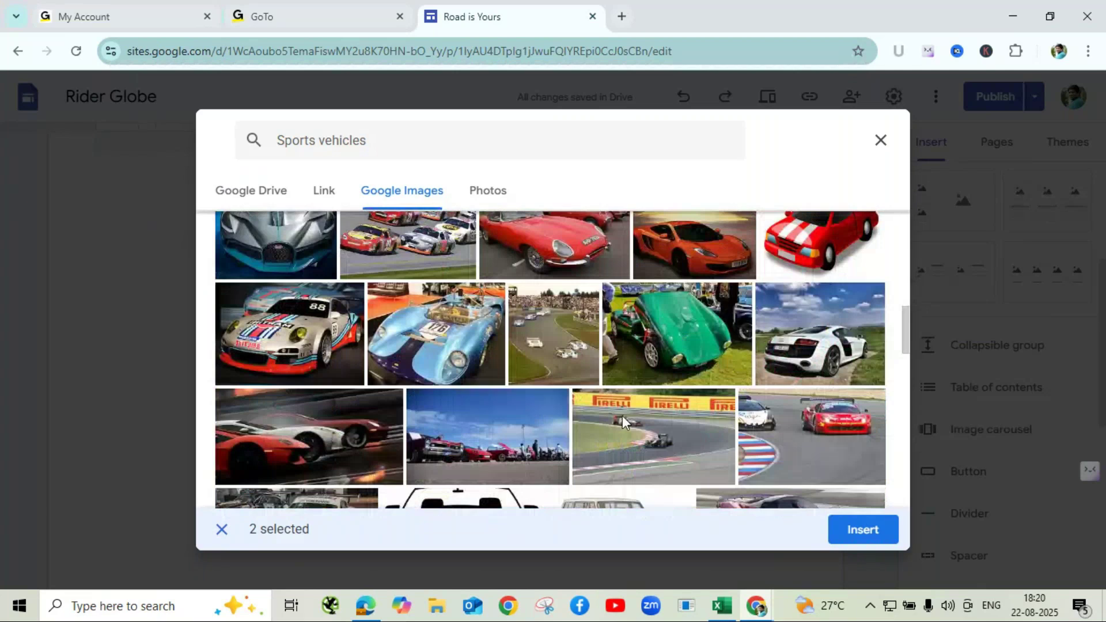
scroll(622, 416, "up", 3)
left_click(662, 432)
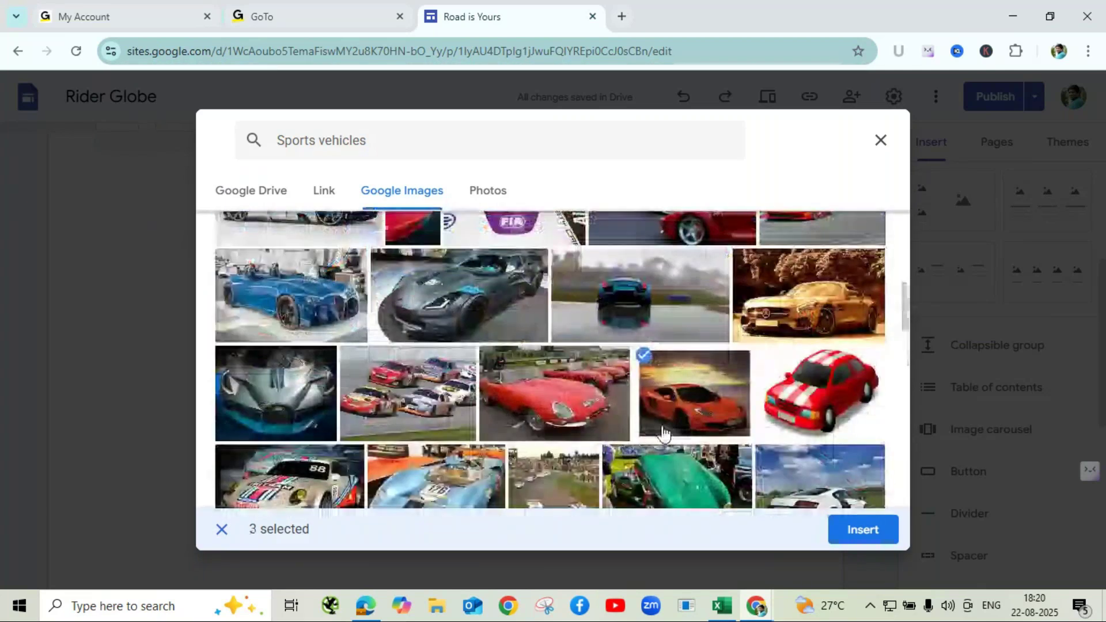
- Add the gold concept car and white race car photos, then insert all five
scroll(659, 441, "down", 10)
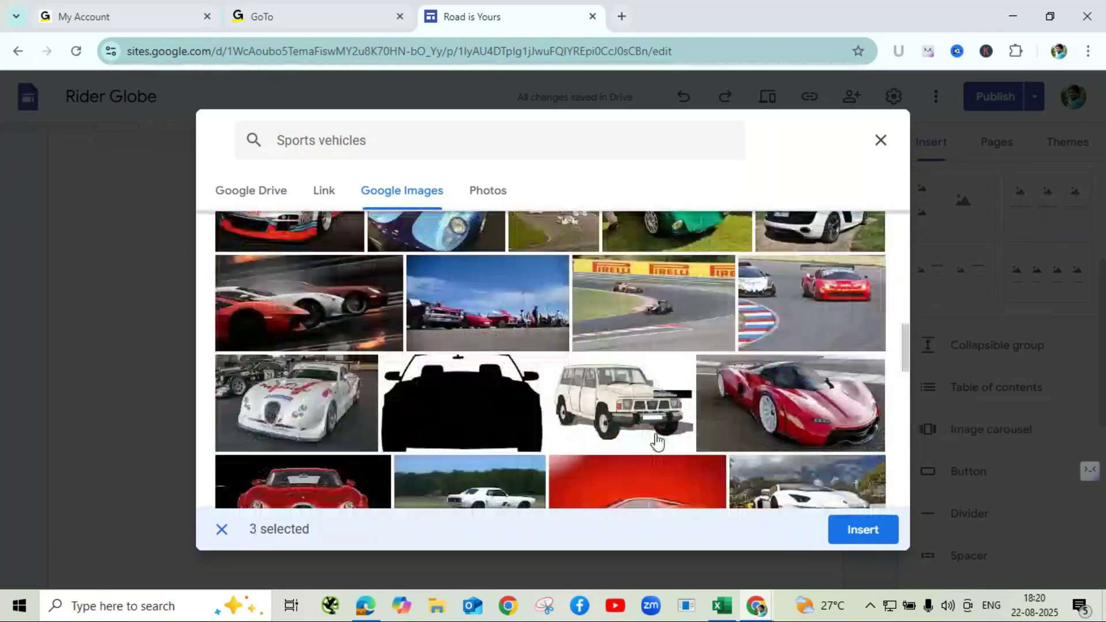
scroll(659, 441, "down", 3)
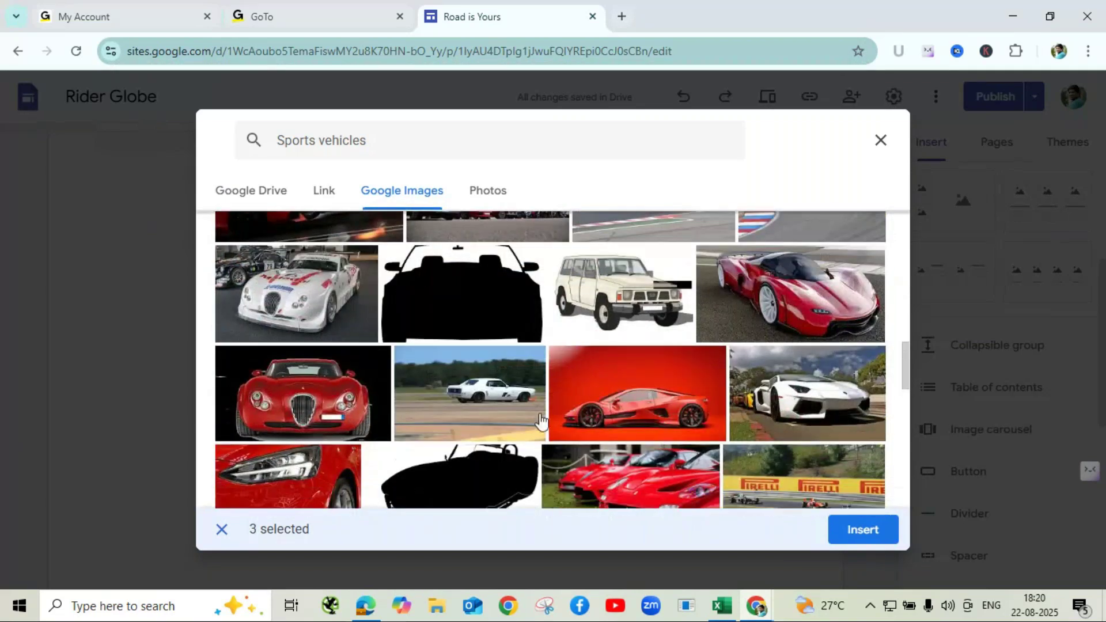
scroll(581, 416, "down", 3)
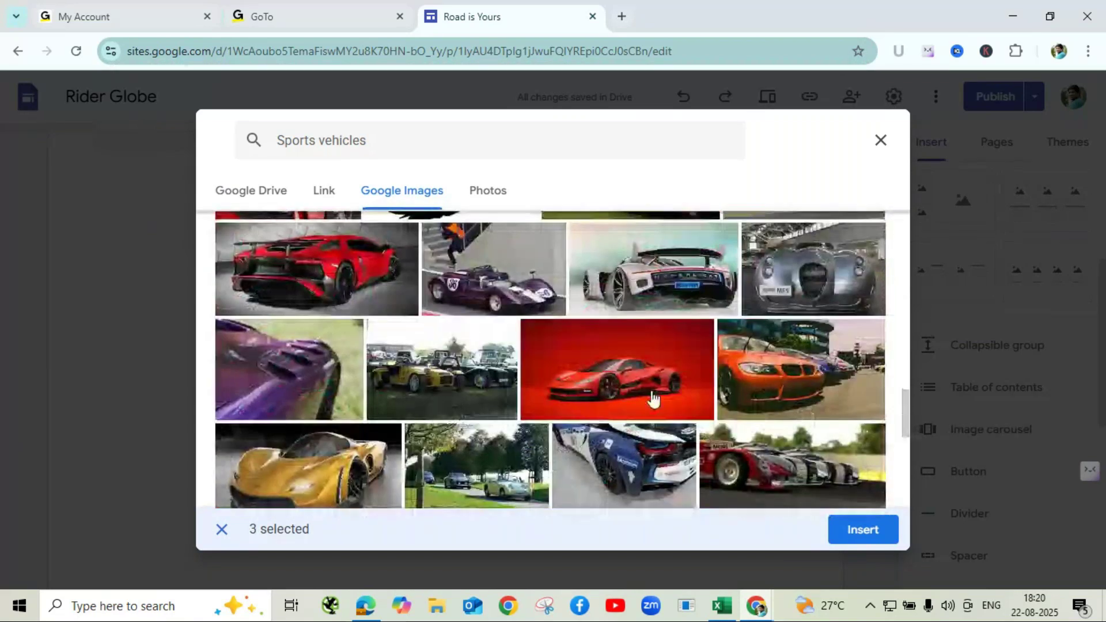
scroll(655, 455, "down", 3)
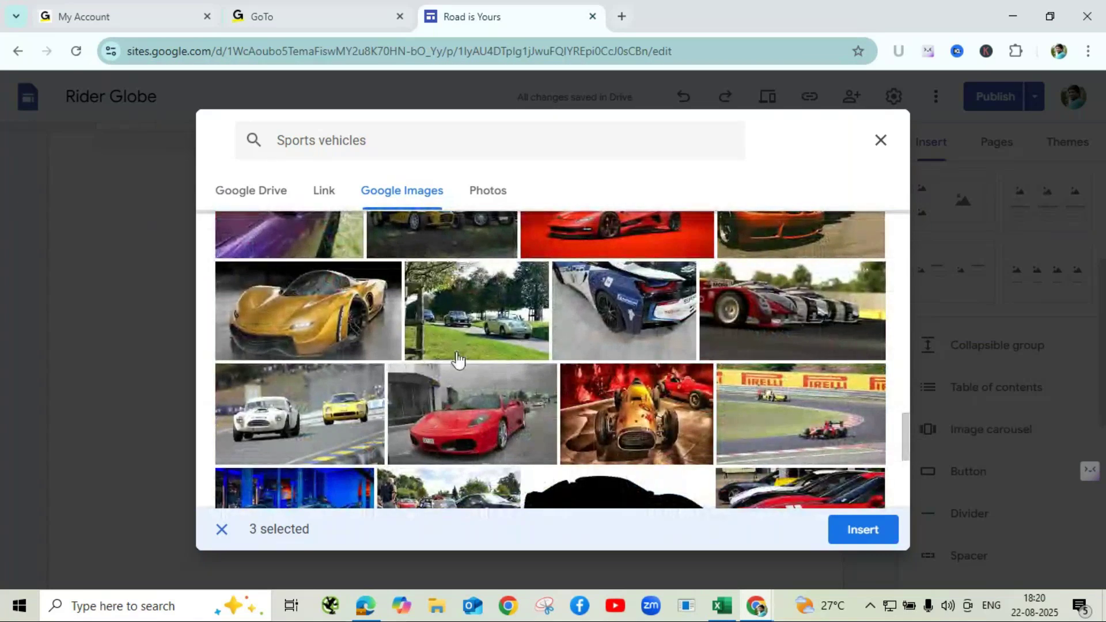
left_click(316, 321)
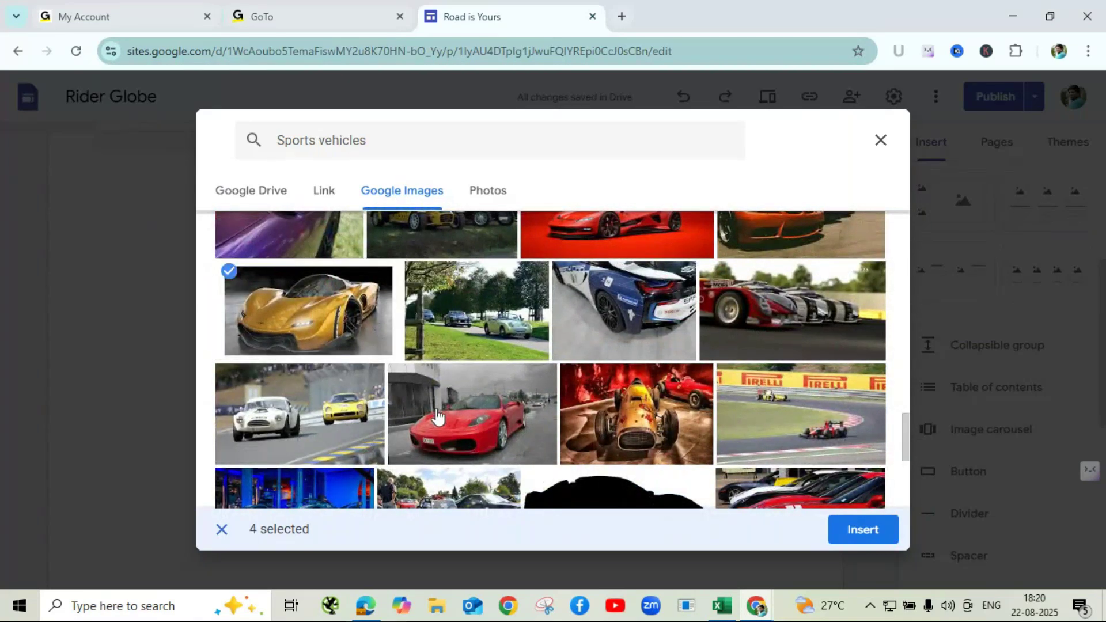
scroll(439, 416, "down", 4)
left_click(314, 395)
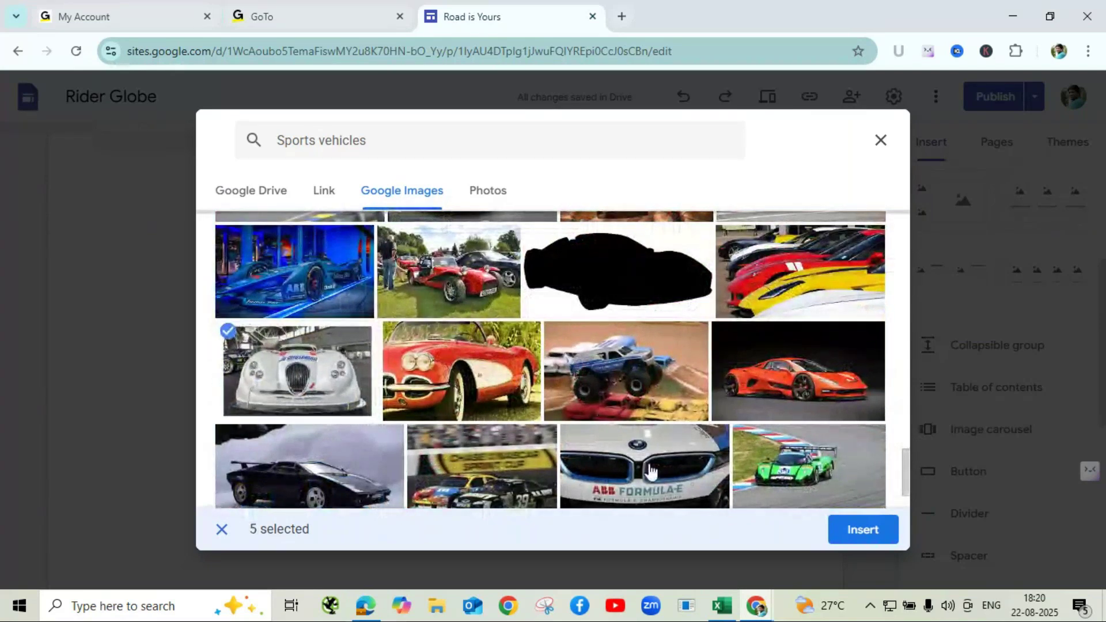
left_click(856, 535)
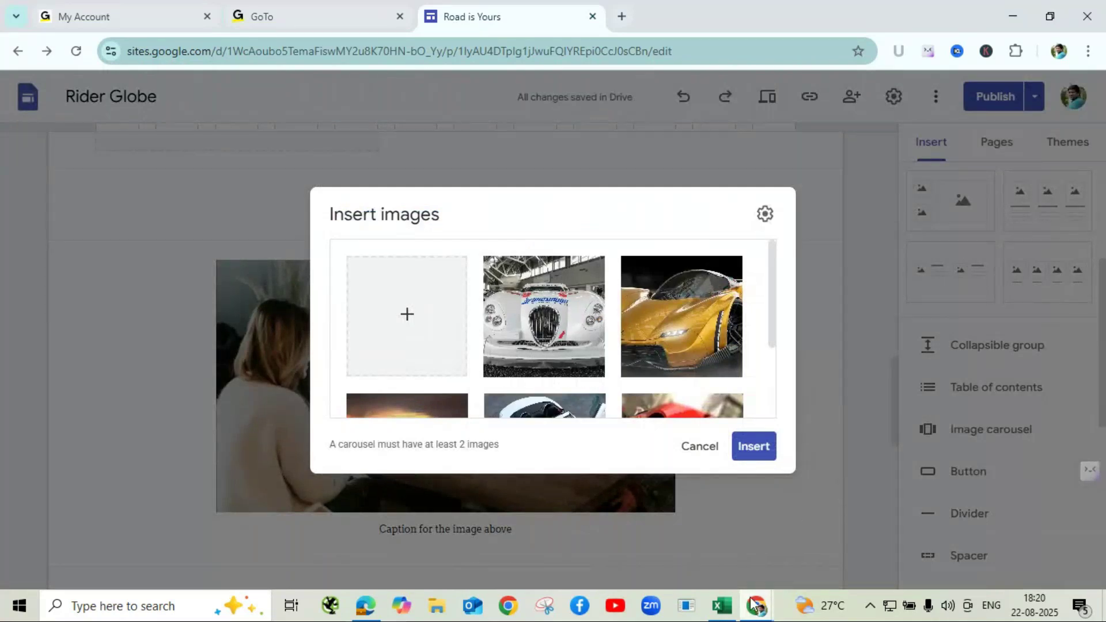
- After briefly switching to GoTo Meeting, place the five-photo carousel on the Rider Globe page
mouse_move(756, 606)
left_click(777, 535)
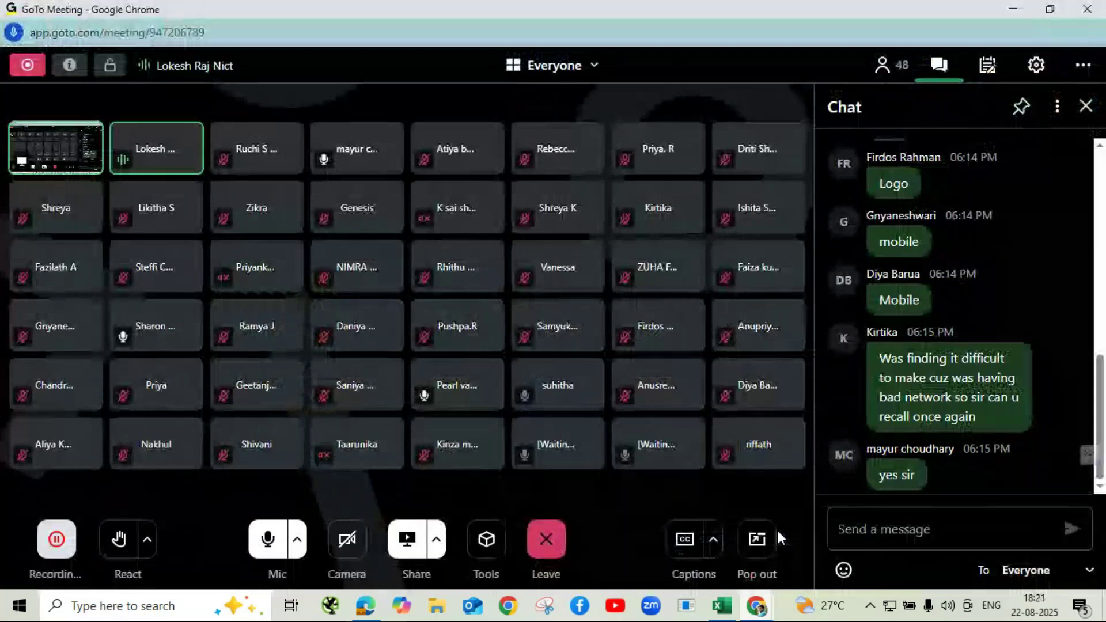
left_click(1012, 13)
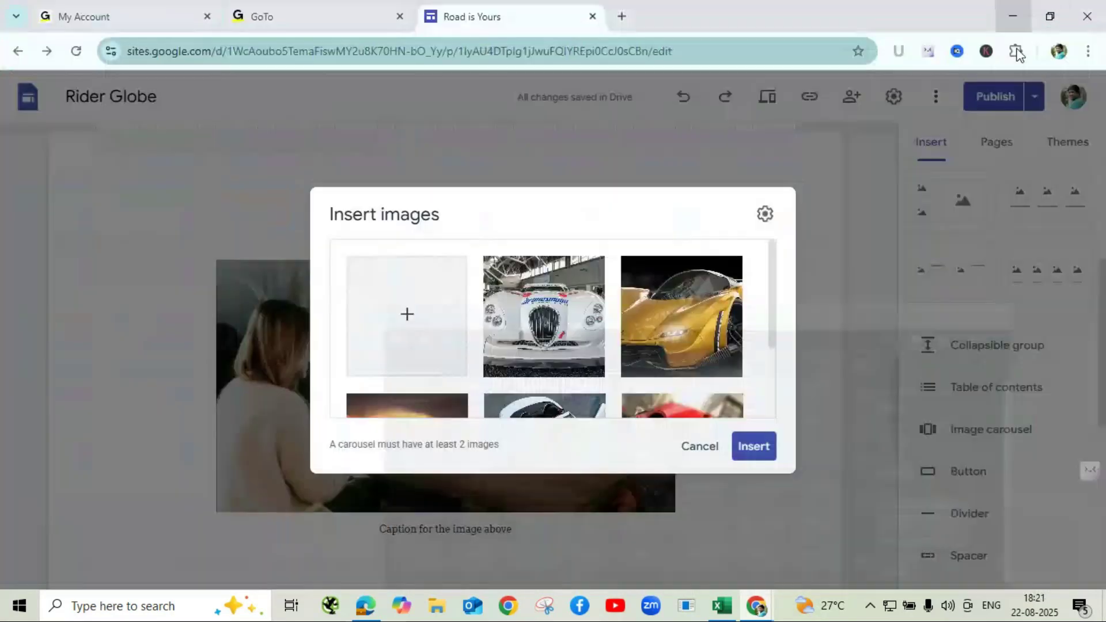
left_click(760, 449)
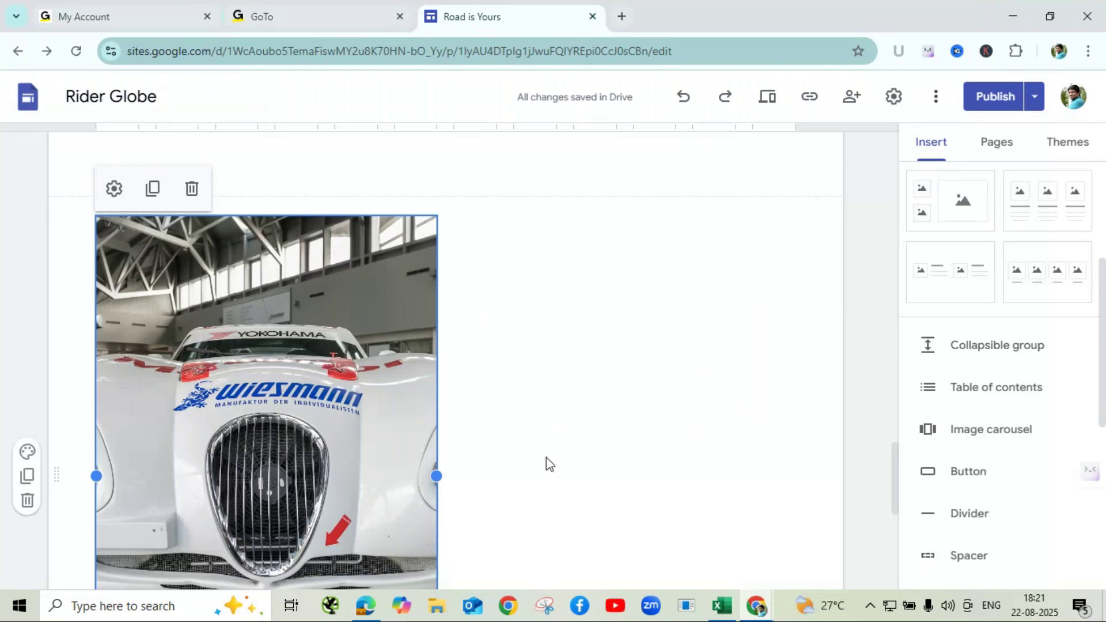
scroll(553, 458, "down", 2)
scroll(579, 452, "down", 2)
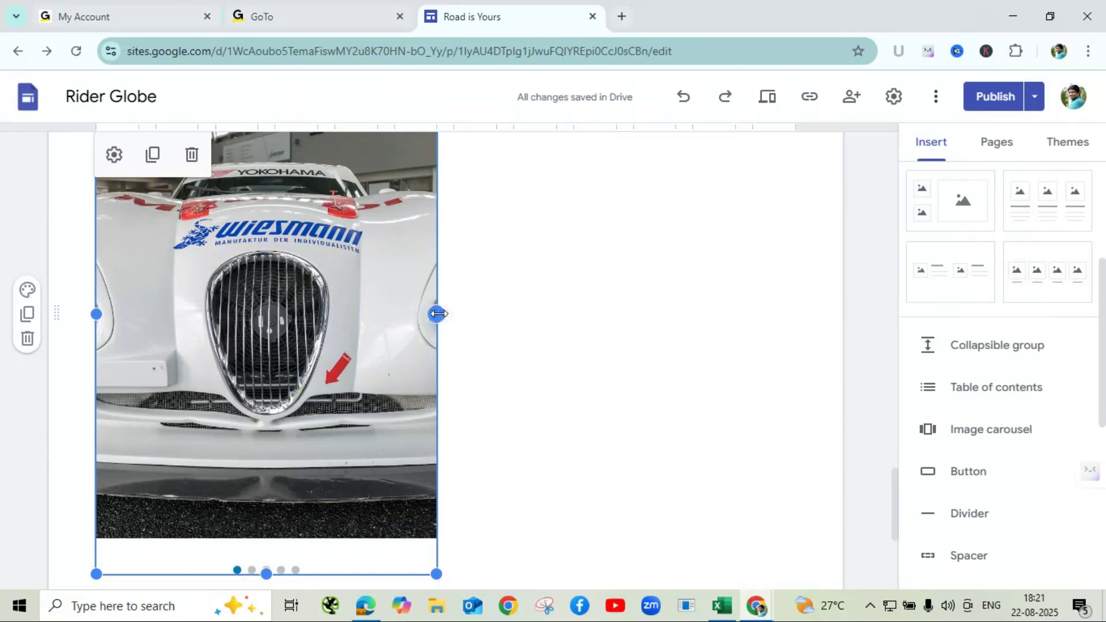
- Widen the car carousel to the full content width, undoing an accidental collapse
left_click_drag(438, 314, 847, 337)
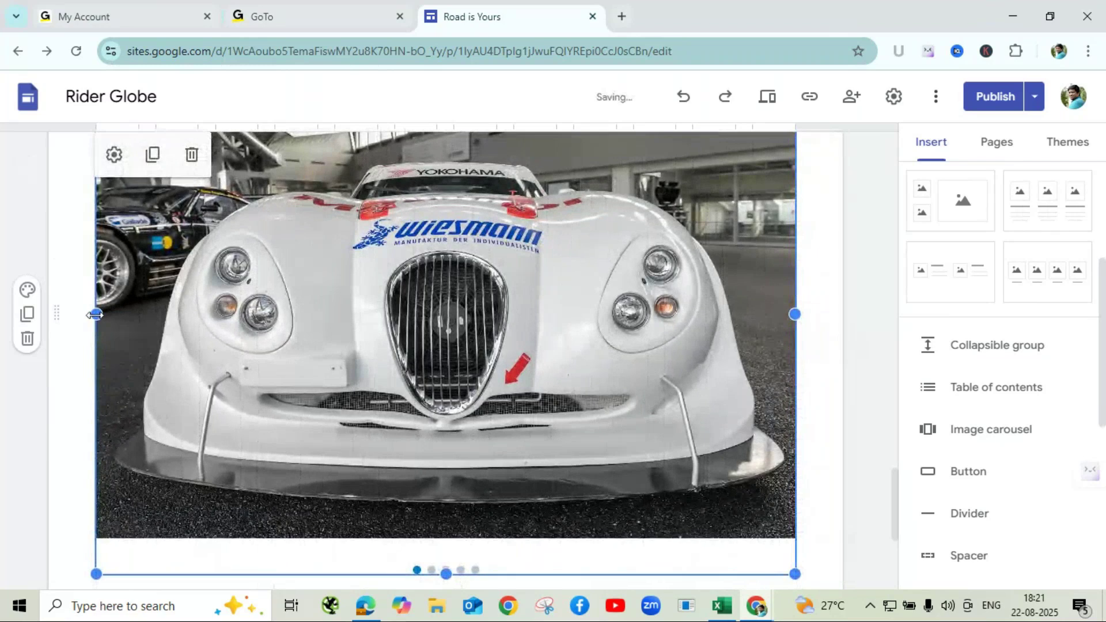
left_click_drag(96, 314, 50, 312)
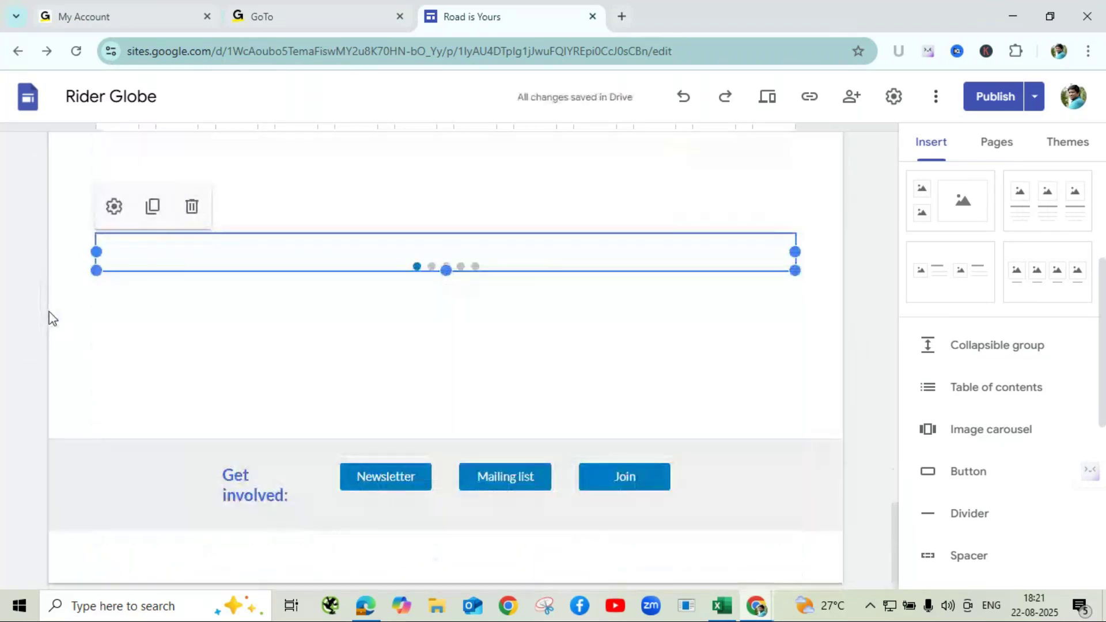
key("ctrl+z")
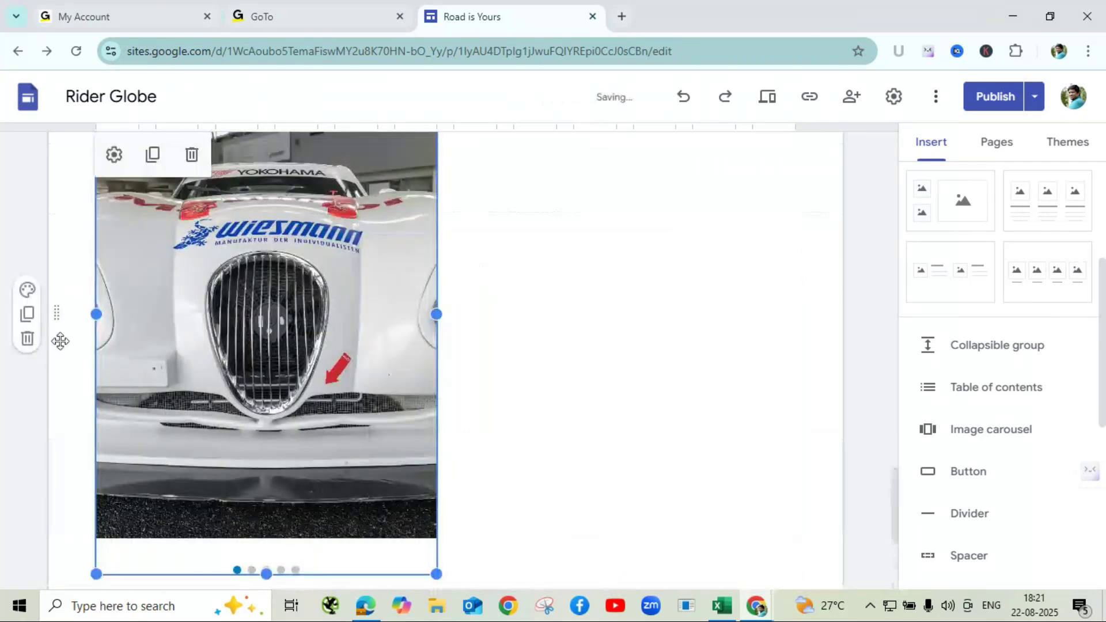
left_click_drag(427, 314, 848, 324)
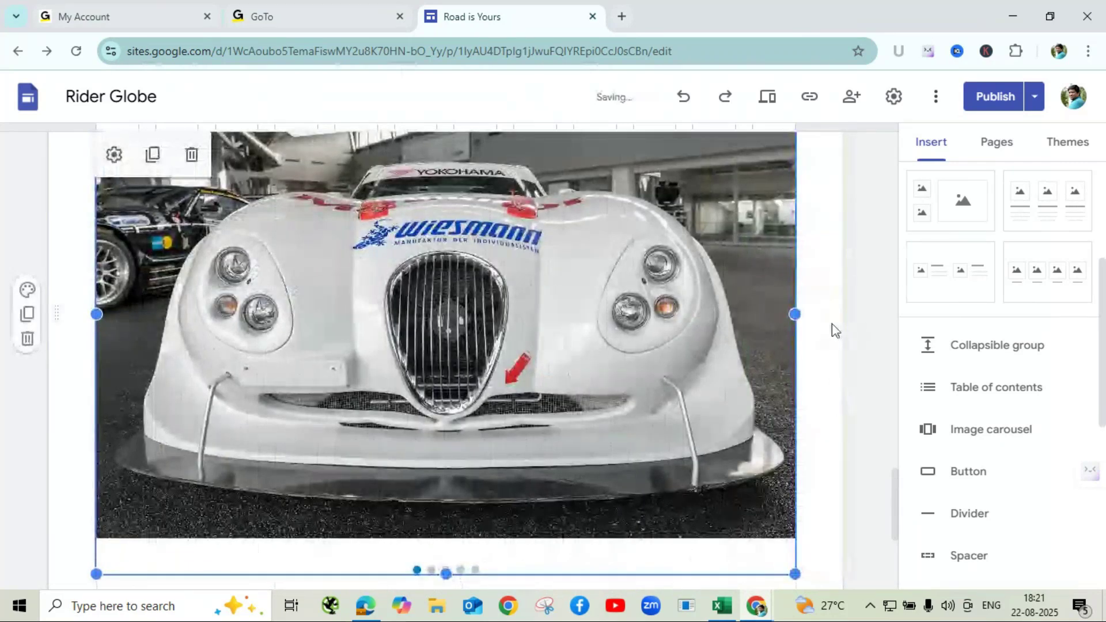
left_click(874, 327)
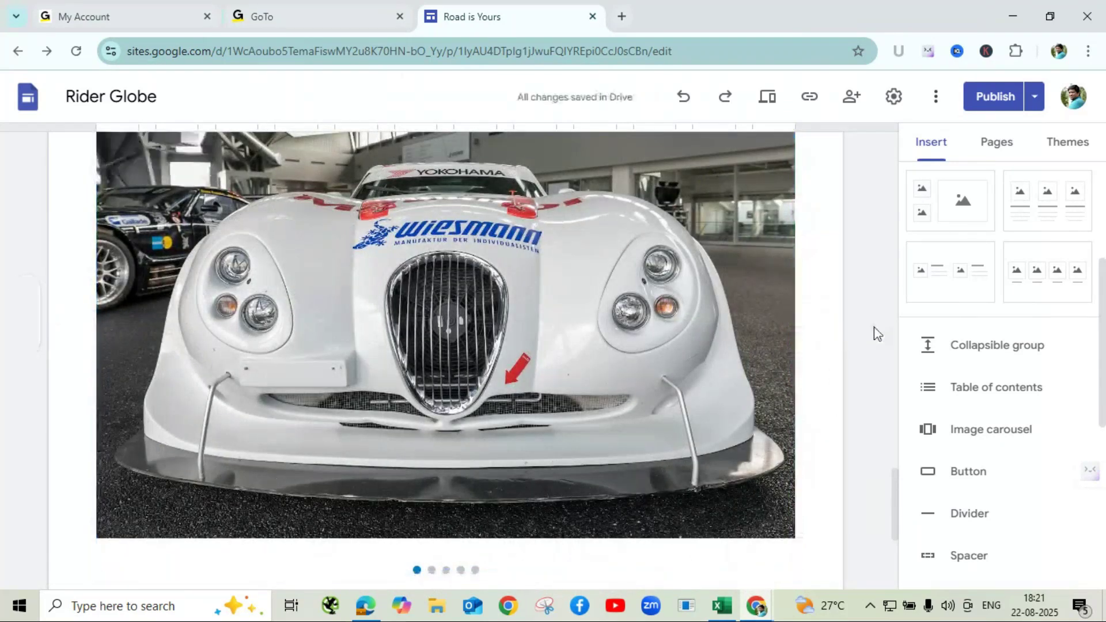
- Review and publish the Rider Globe site's latest changes, then open the site preview
scroll(539, 413, "up", 1)
scroll(540, 413, "up", 2)
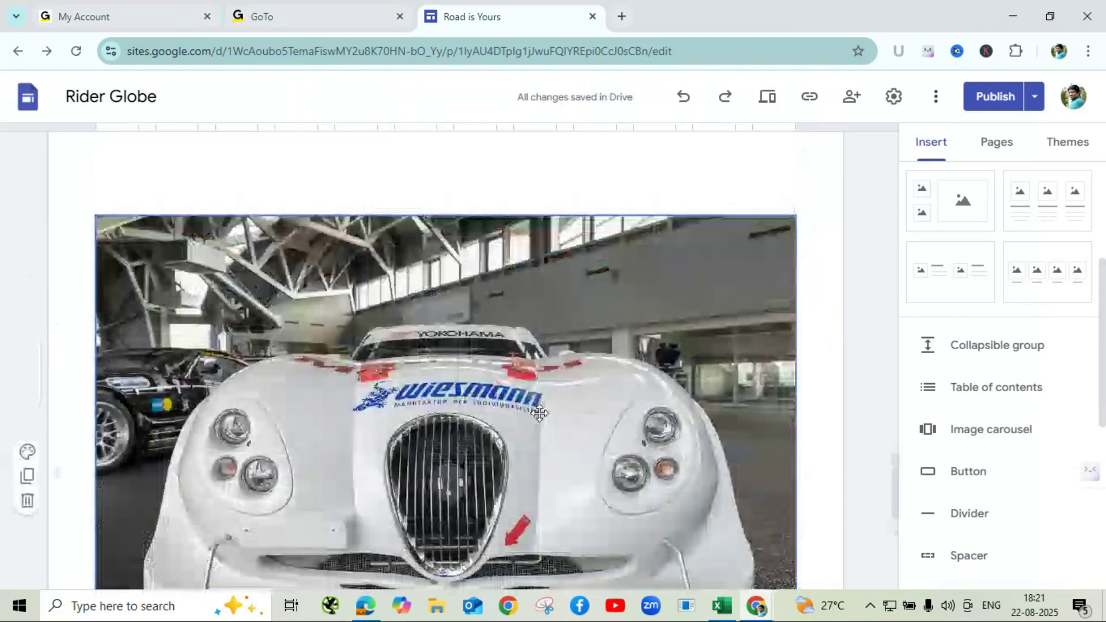
scroll(540, 414, "down", 3)
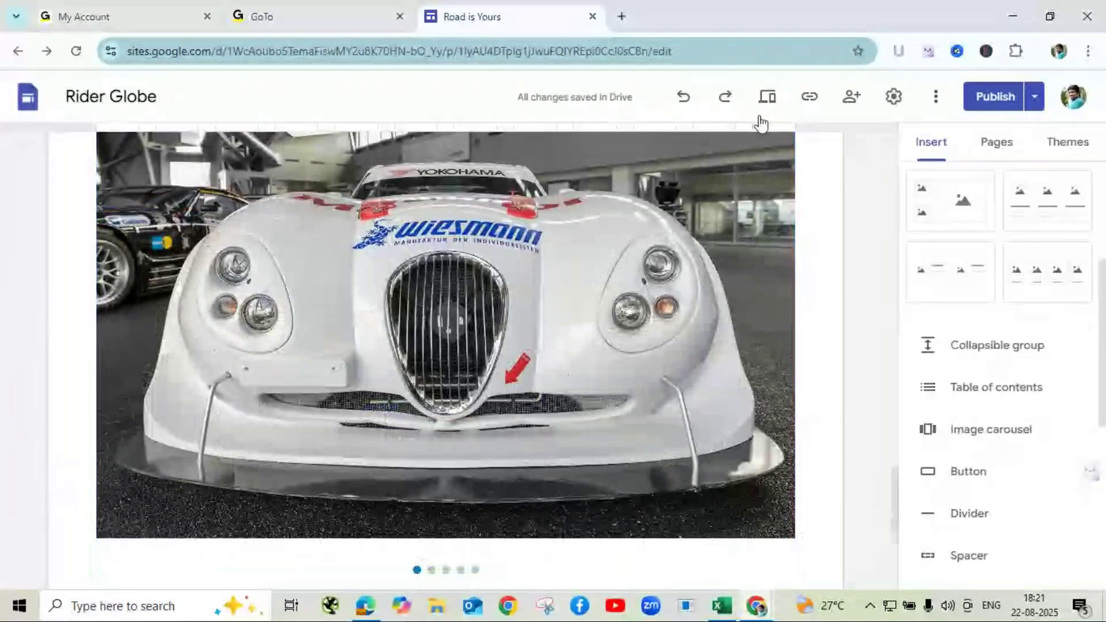
left_click(996, 97)
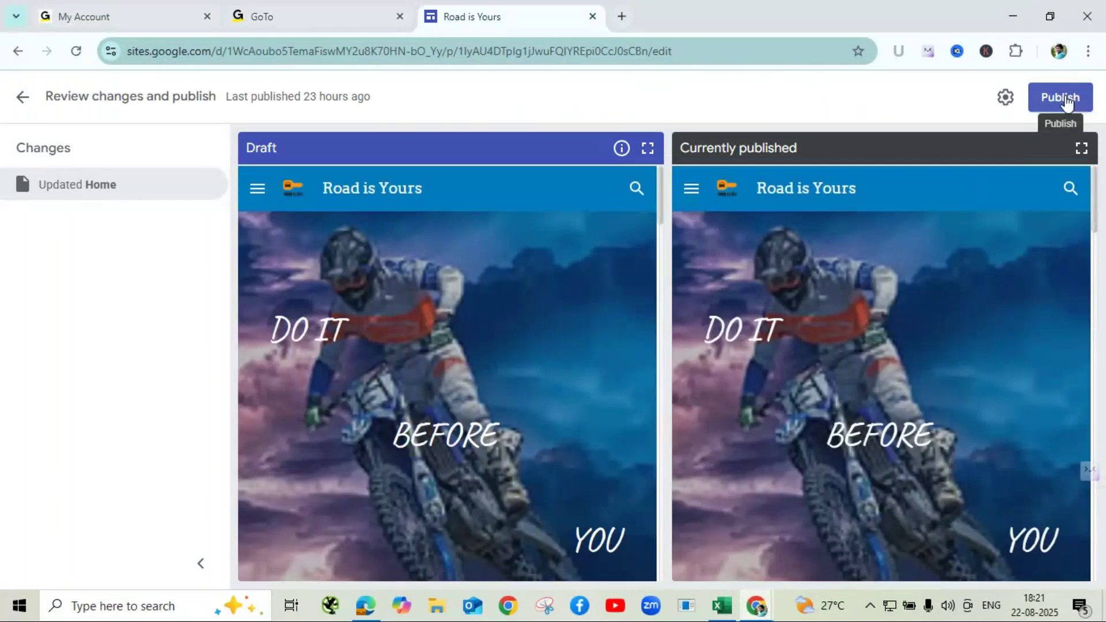
left_click(1066, 99)
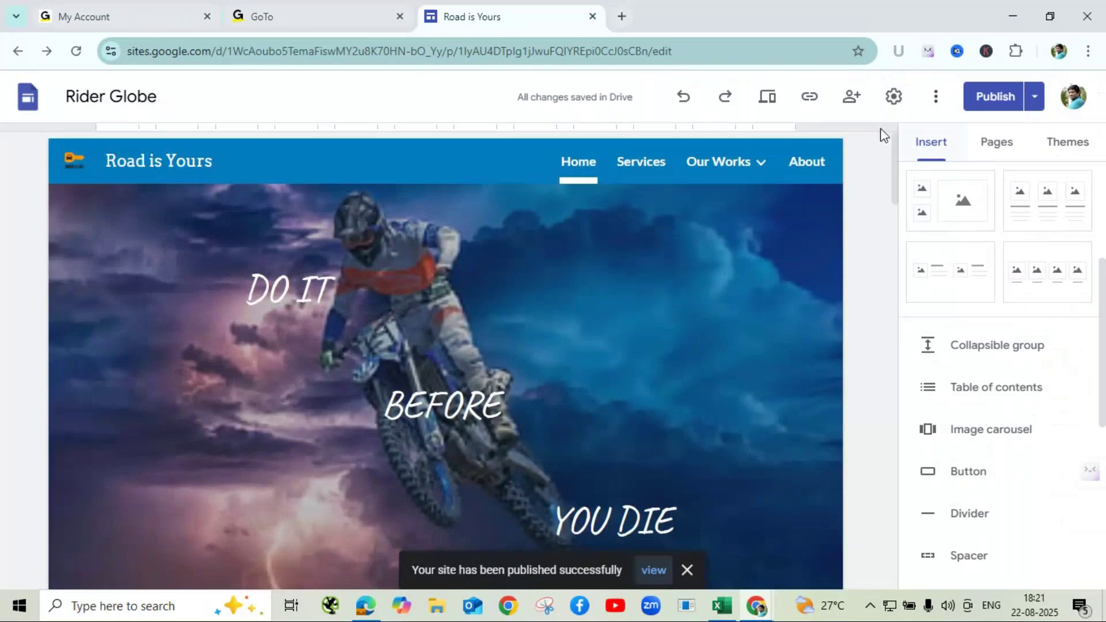
left_click(768, 106)
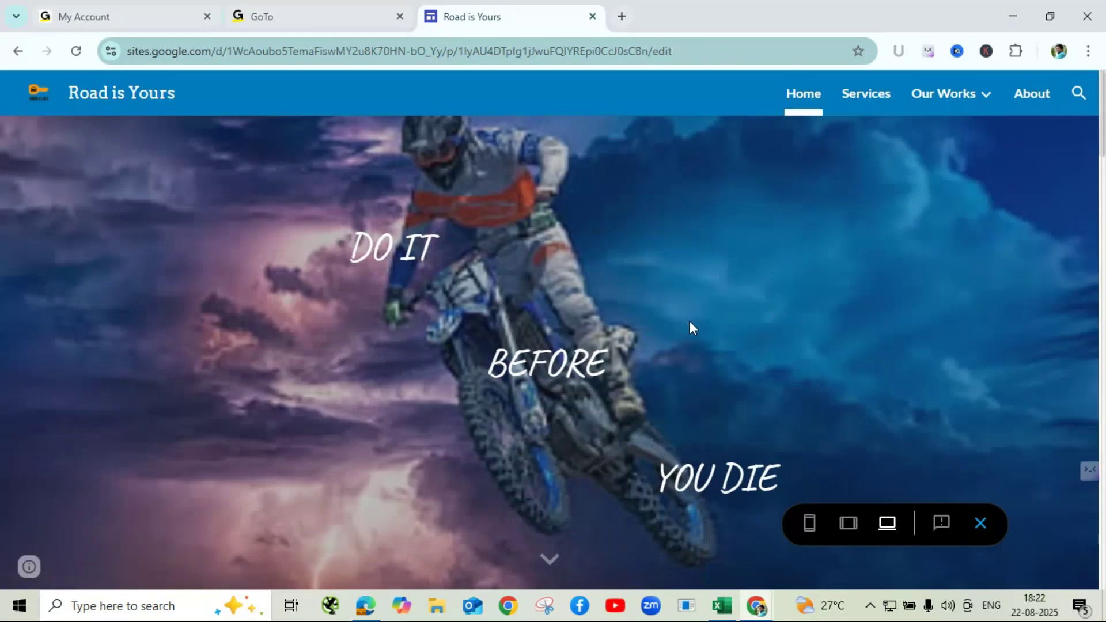
- In the preview, cycle the car carousel through every image back to the white Wiesmann car
scroll(690, 326, "down", 5)
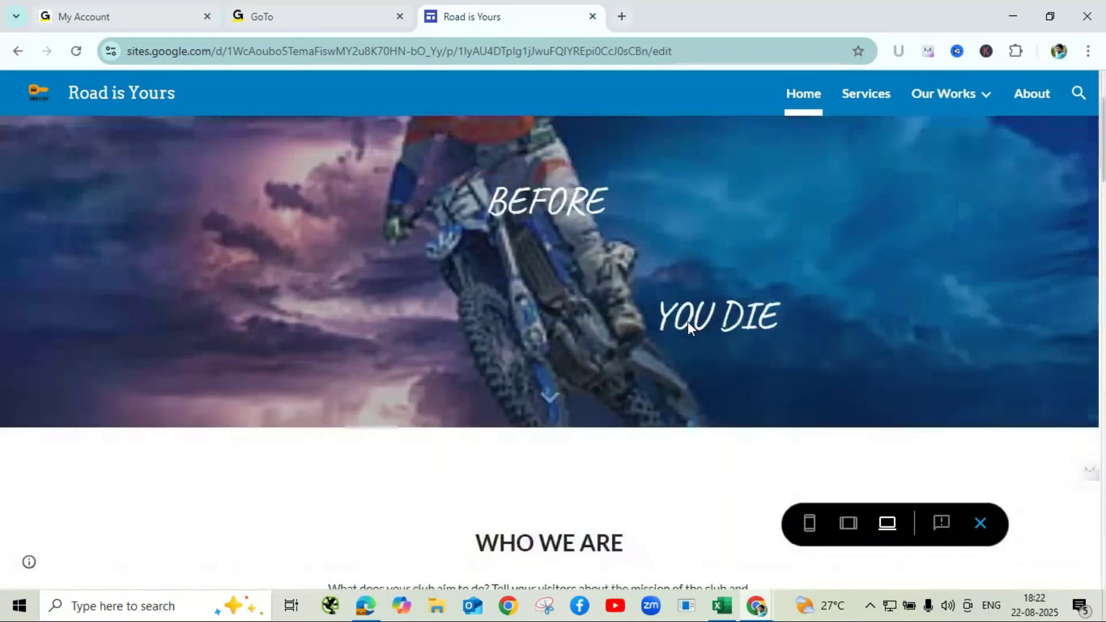
scroll(691, 330, "down", 5)
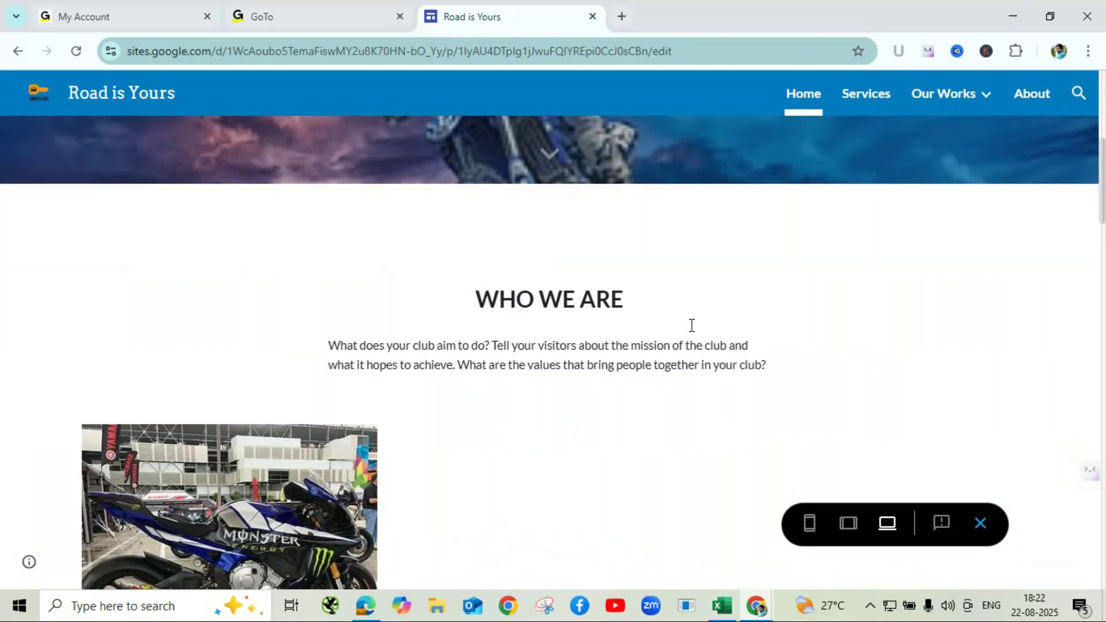
scroll(690, 327, "down", 10)
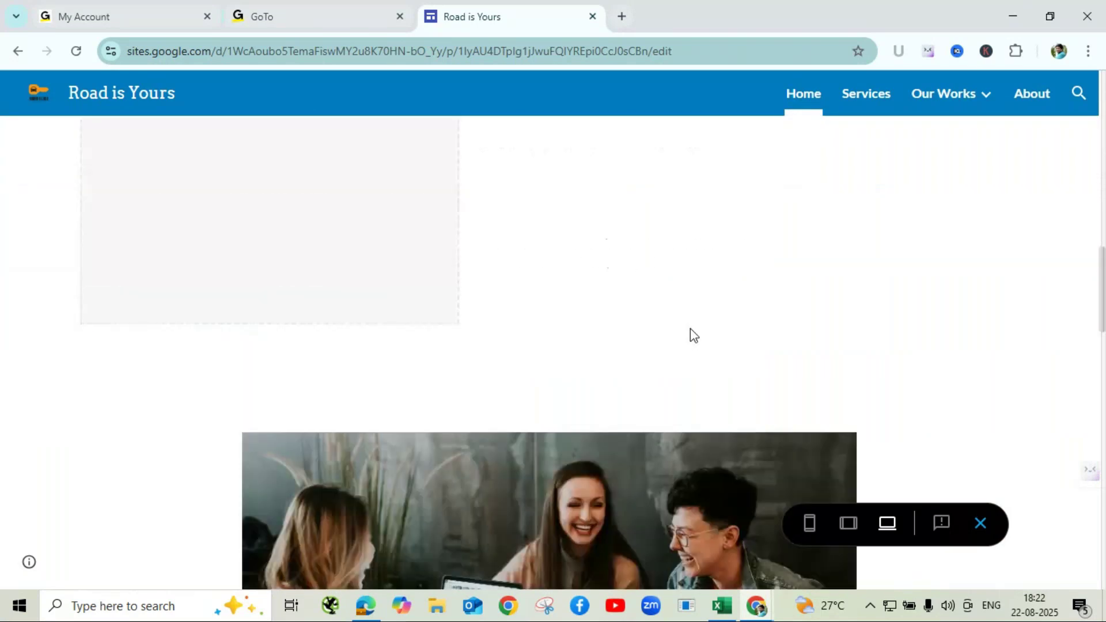
scroll(690, 327, "down", 6)
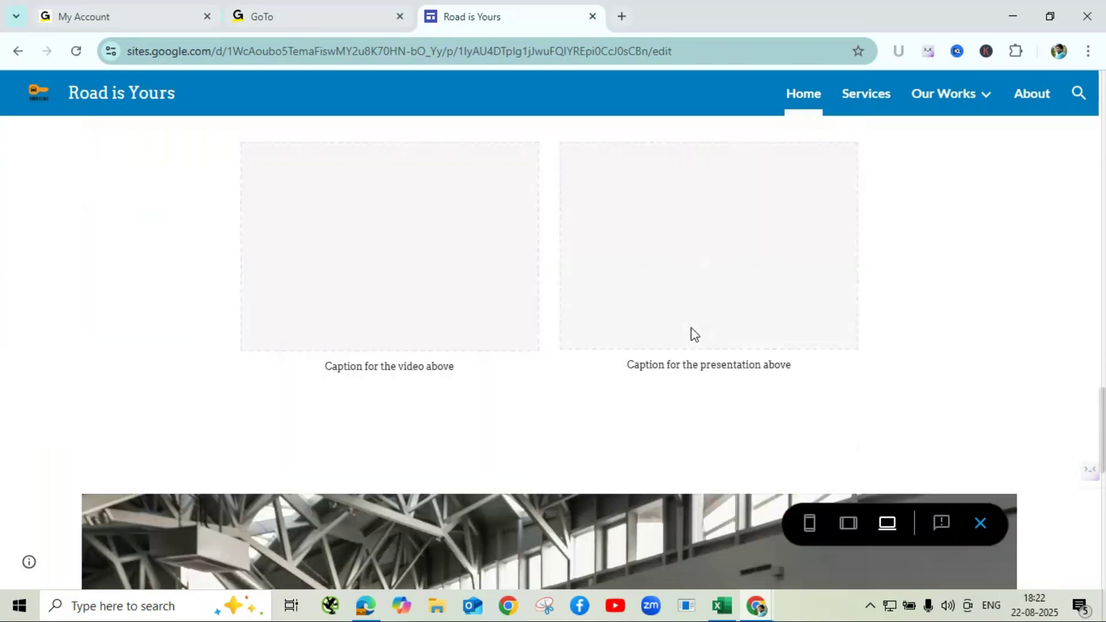
scroll(694, 330, "down", 7)
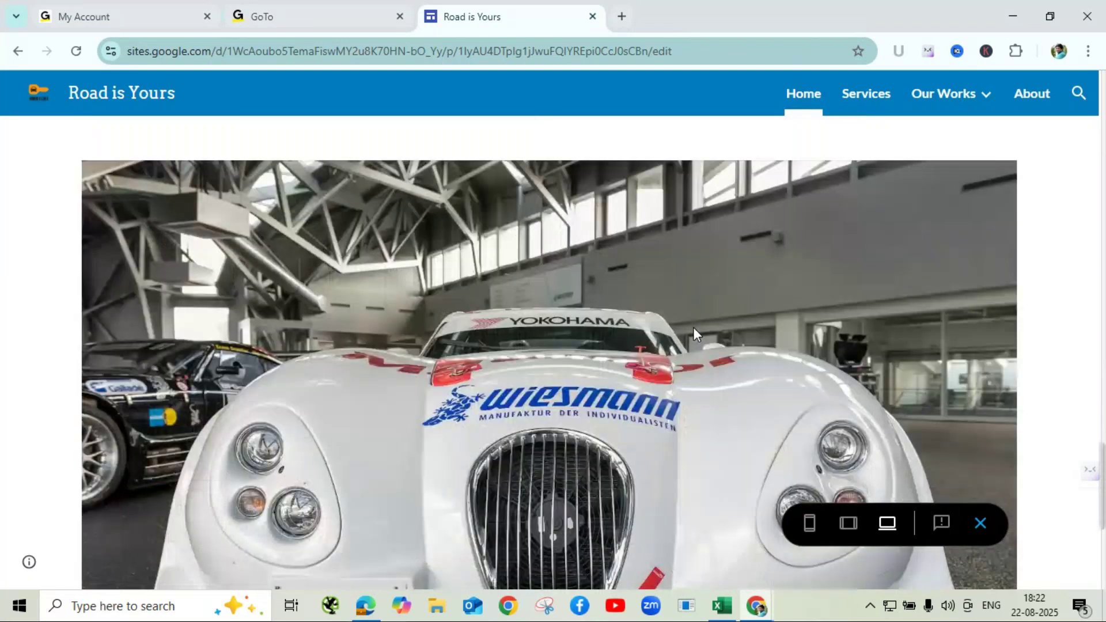
scroll(694, 327, "down", 2)
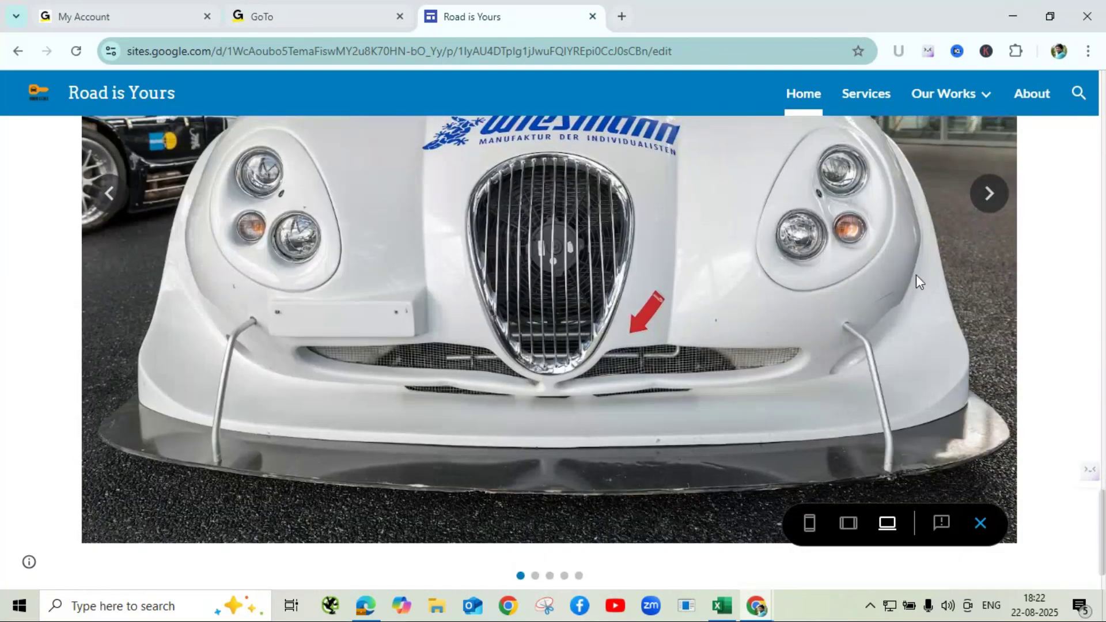
scroll(916, 274, "up", 2)
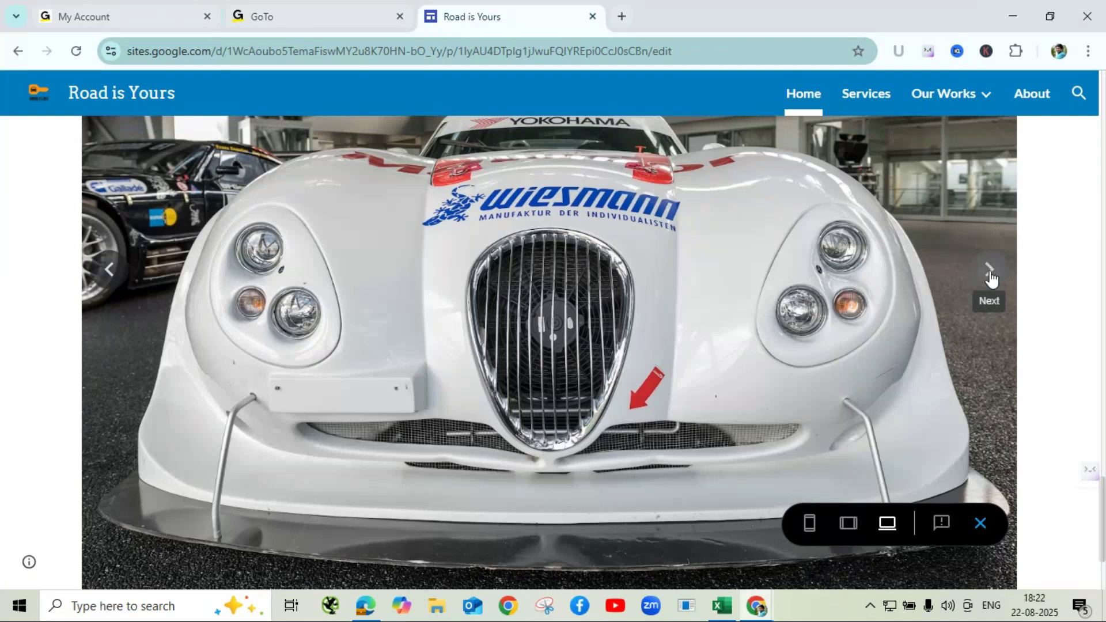
left_click(990, 271)
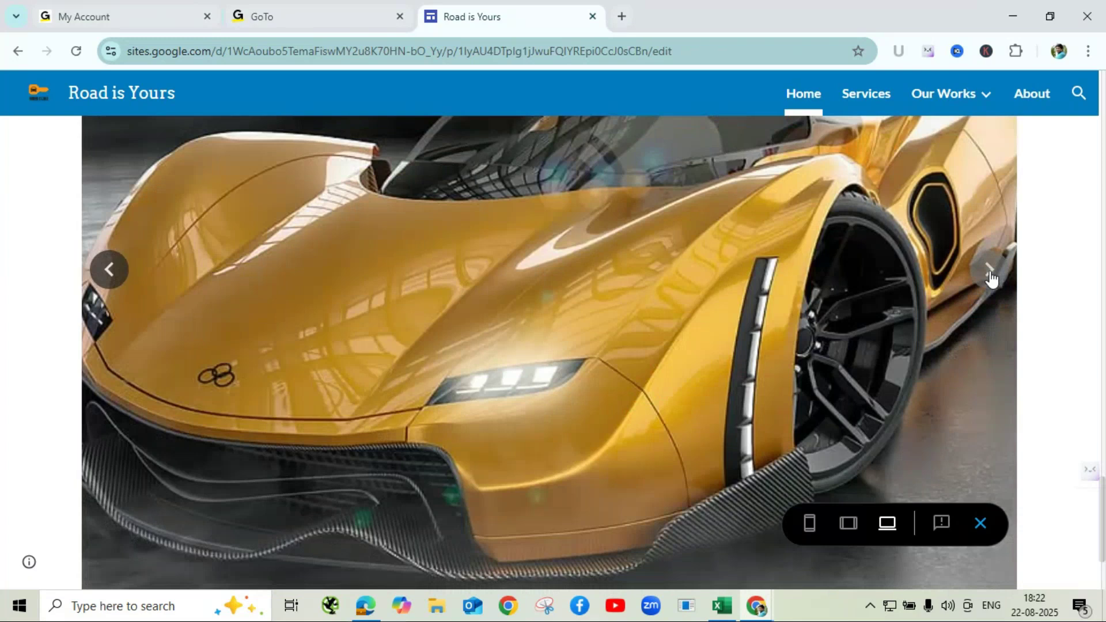
left_click(990, 272)
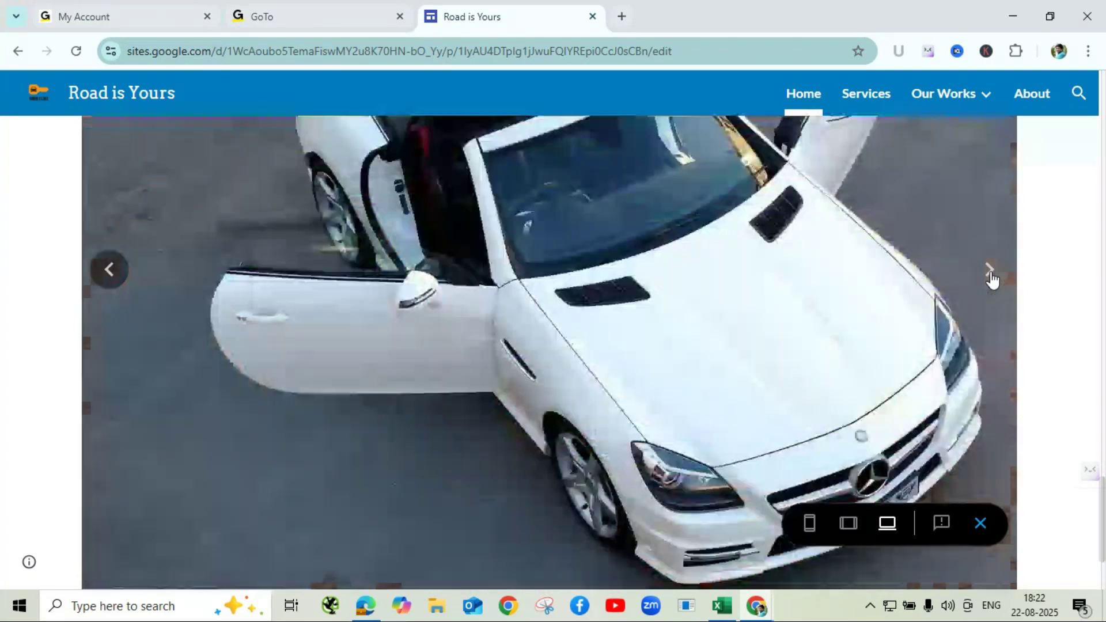
left_click(992, 276)
left_click(995, 276)
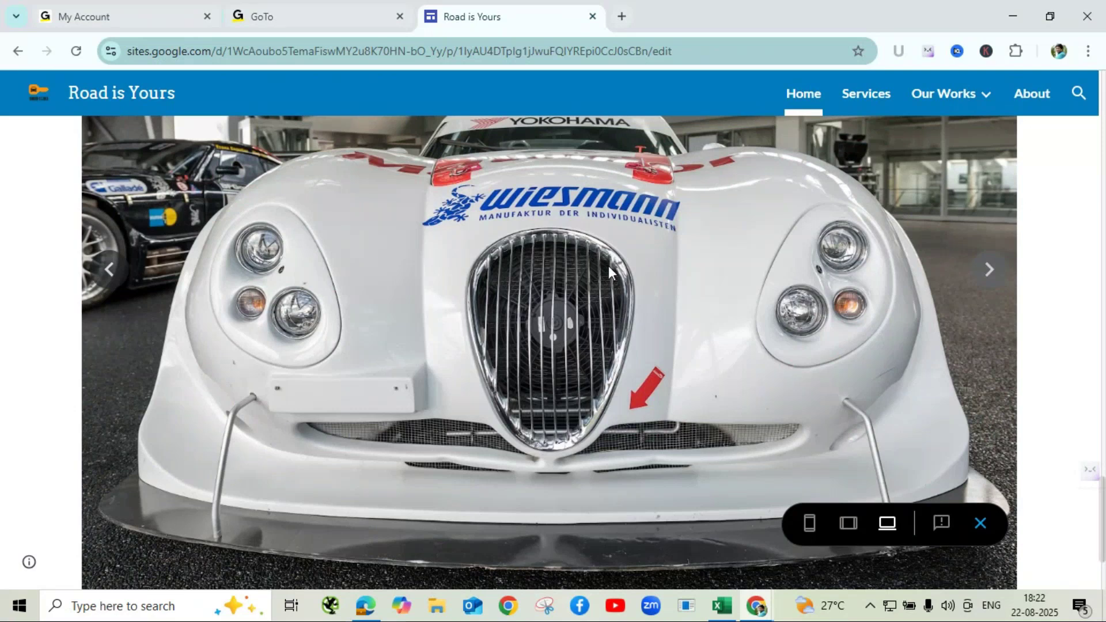
left_click(758, 606)
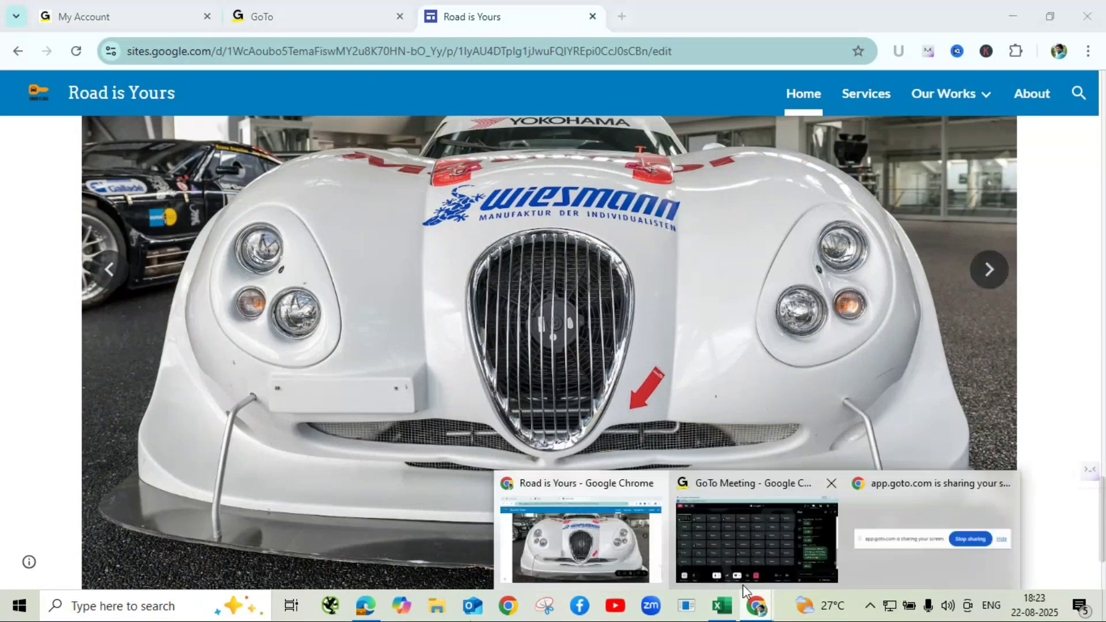
left_click(742, 585)
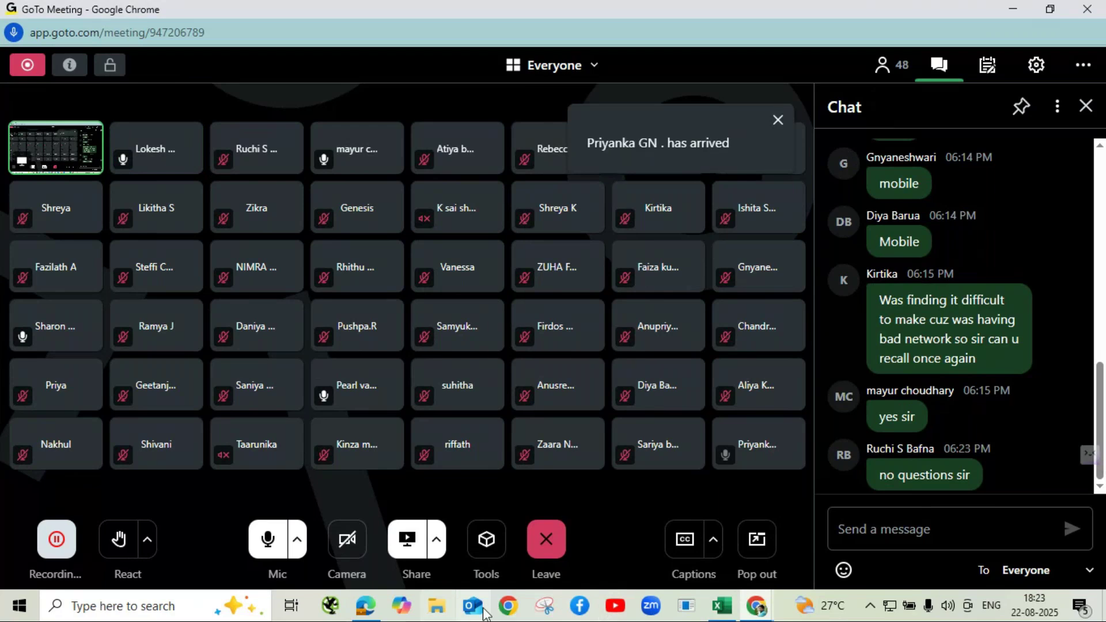
left_click(757, 610)
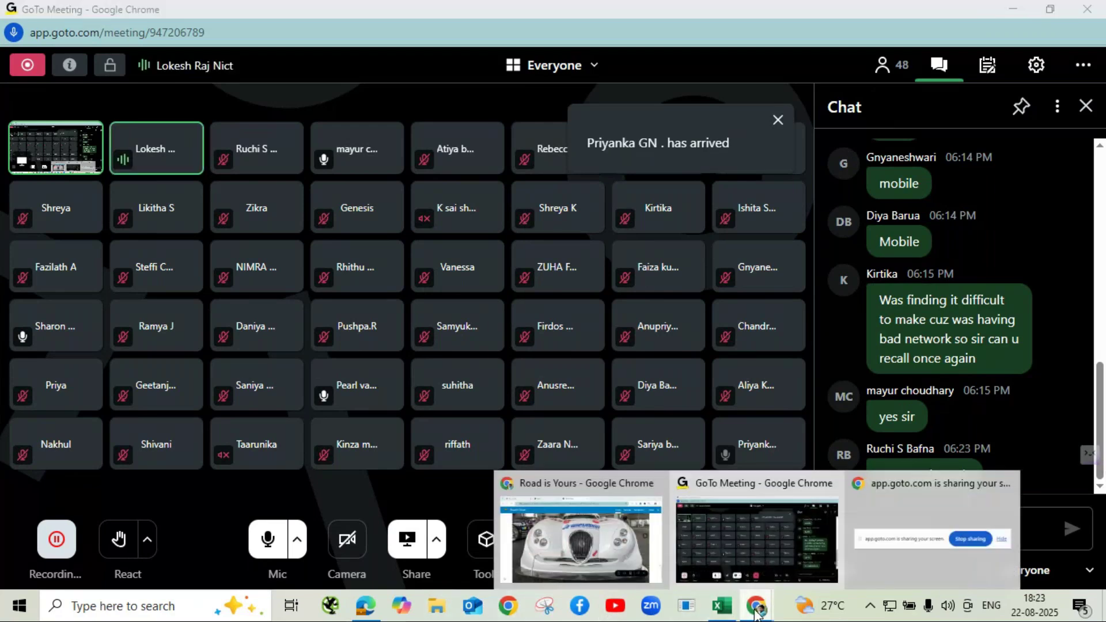
left_click(933, 538)
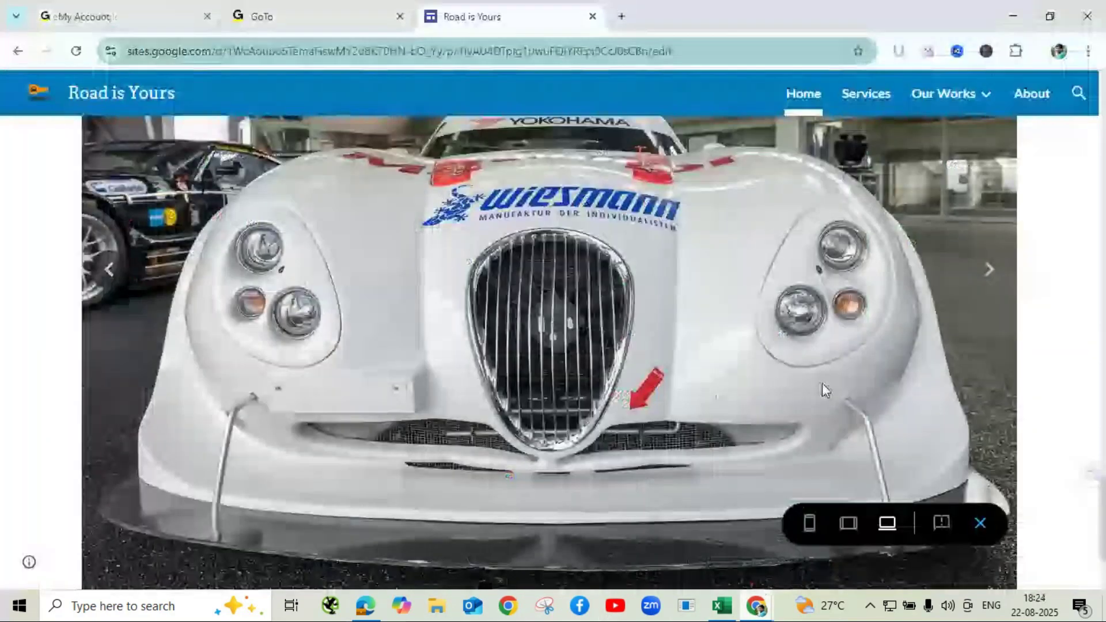
left_click(981, 526)
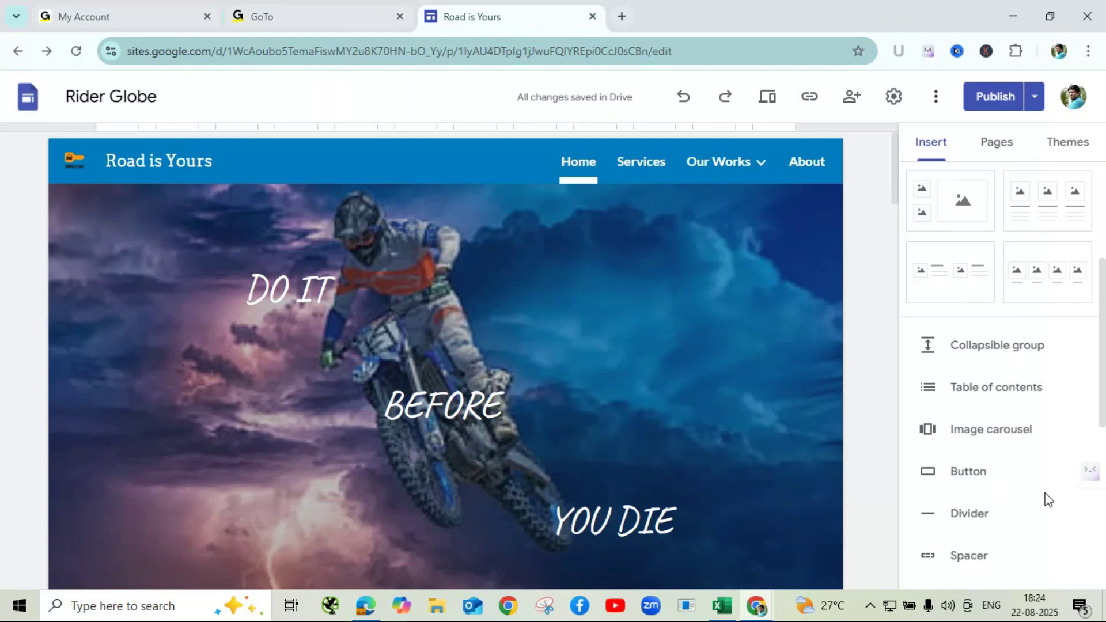
scroll(766, 464, "down", 3)
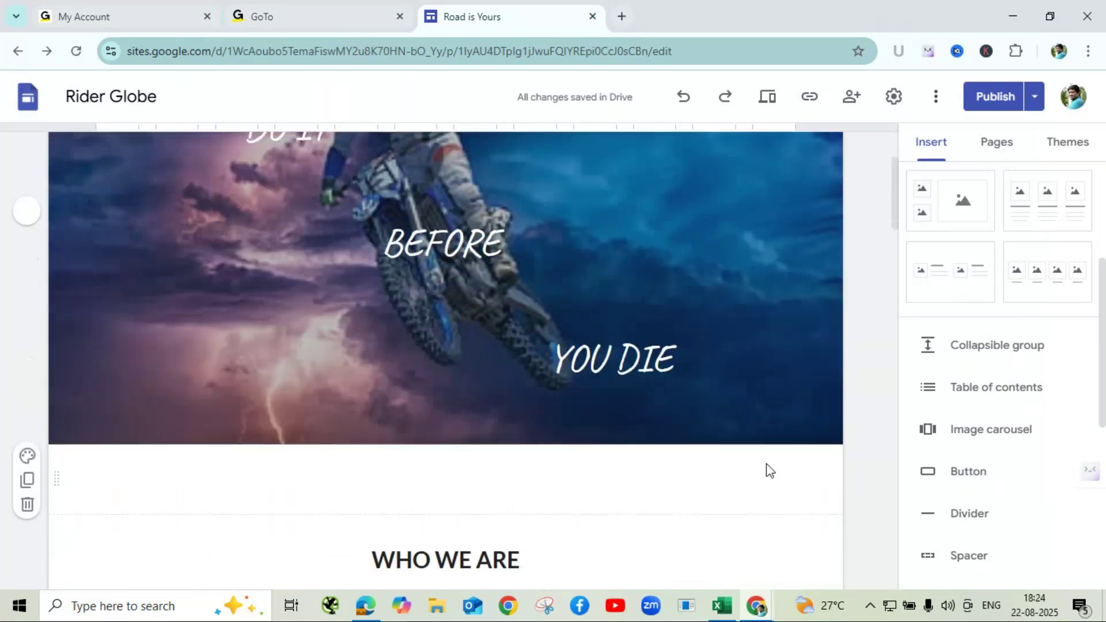
scroll(766, 462, "down", 3)
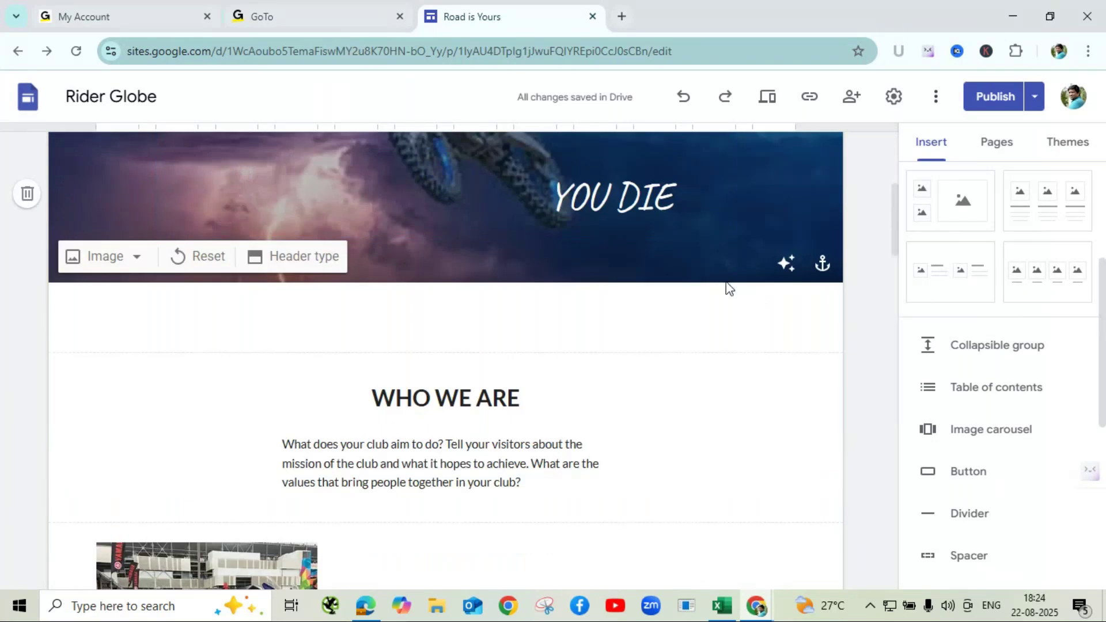
left_click(680, 321)
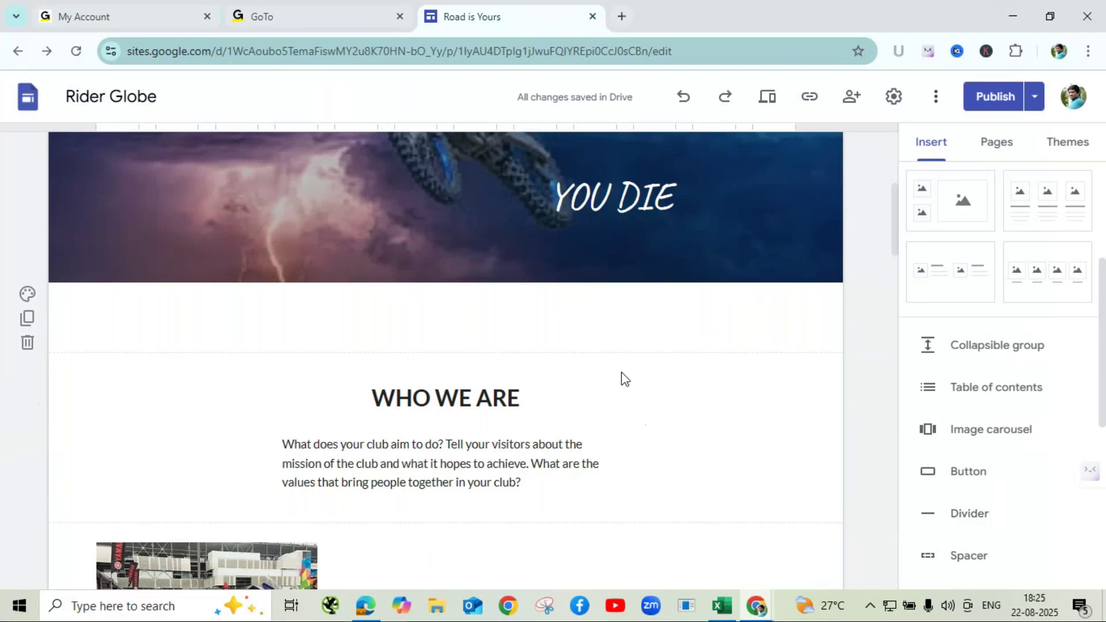
left_click(623, 427)
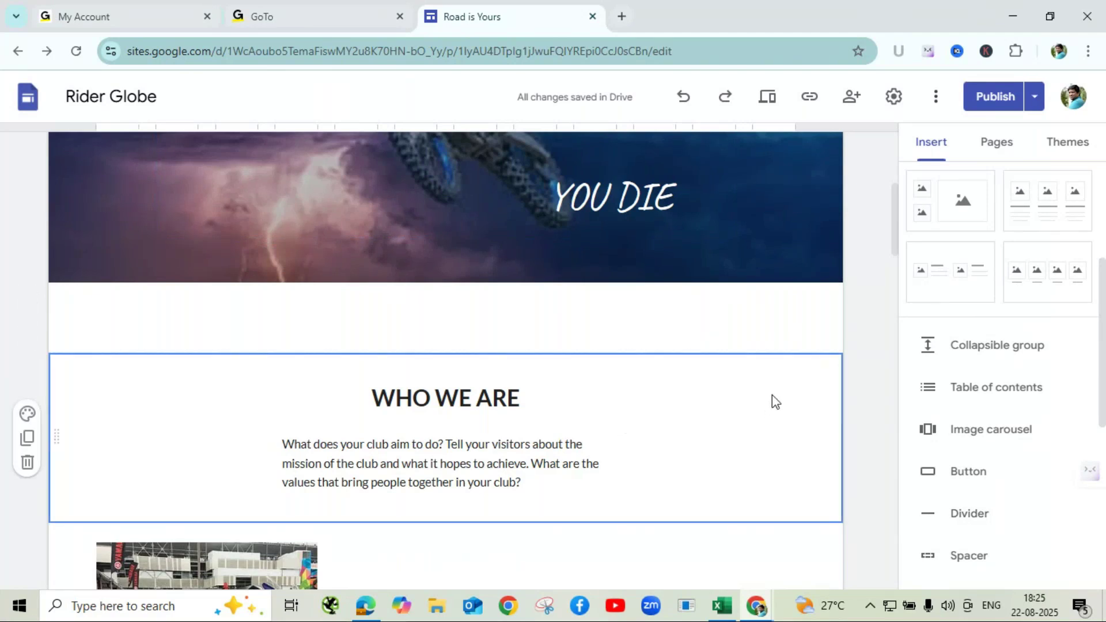
- Insert a divider under the Who We Are text, then a spacer above the motorbike image
left_click(957, 508)
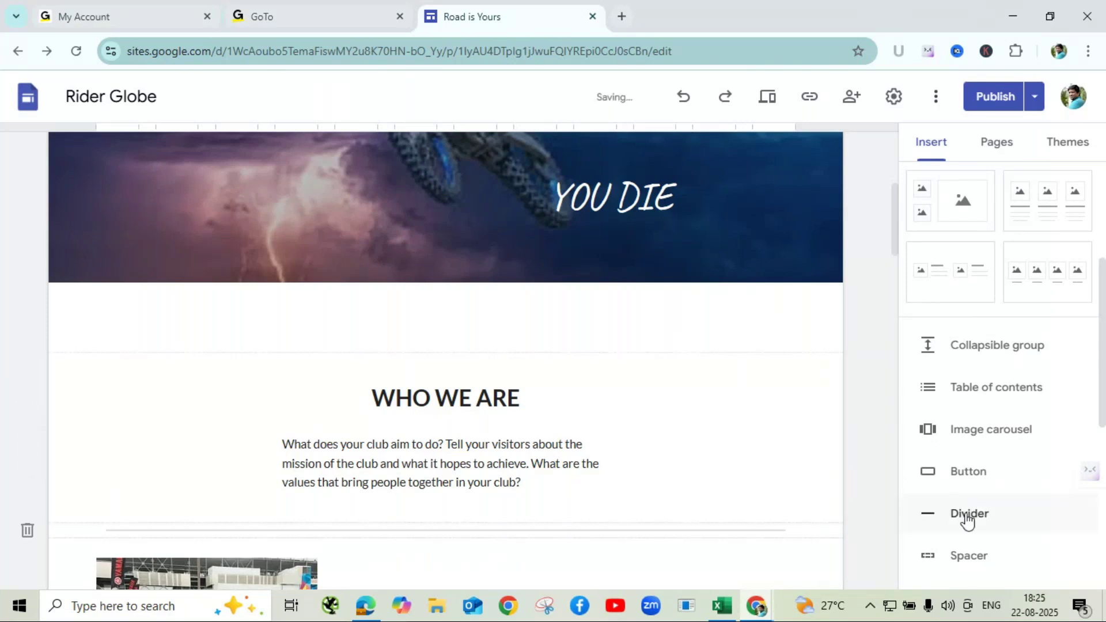
left_click(575, 311)
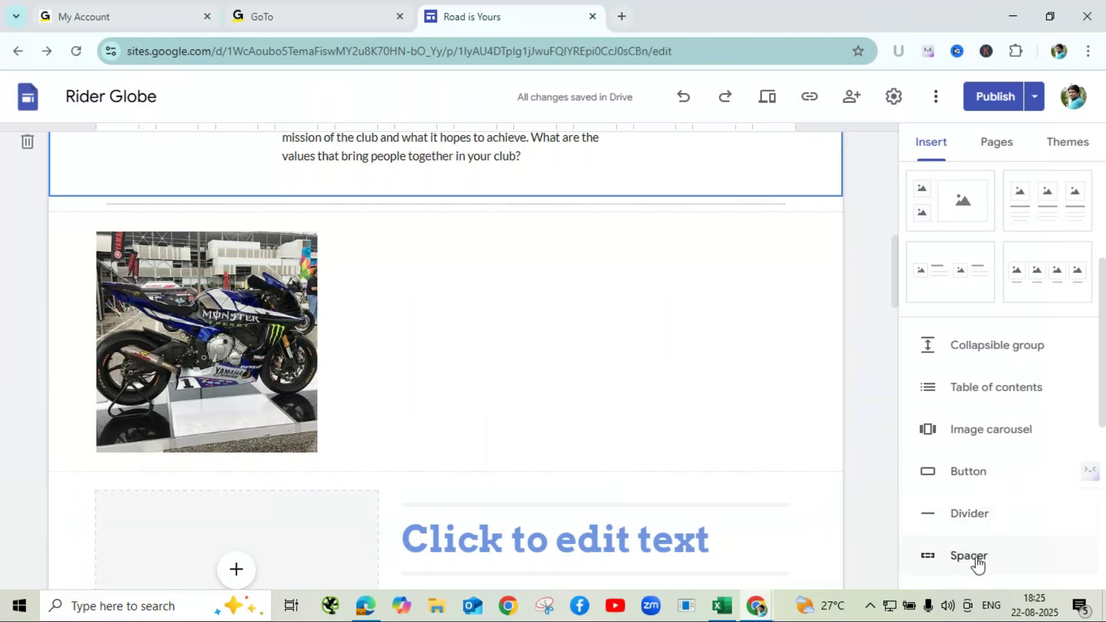
left_click(977, 558)
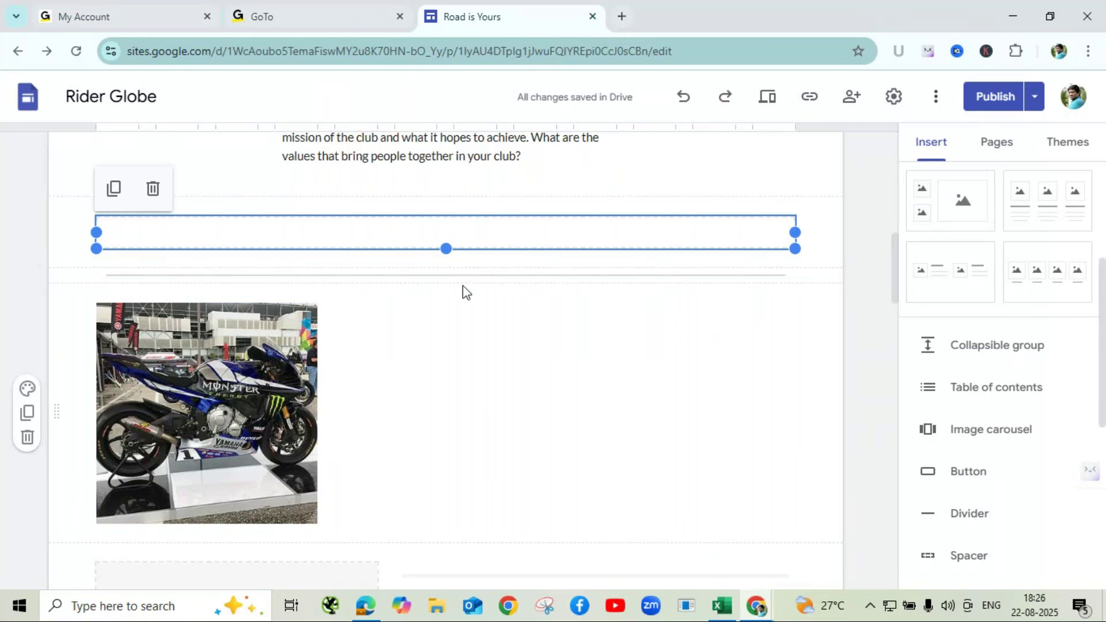
left_click(653, 379)
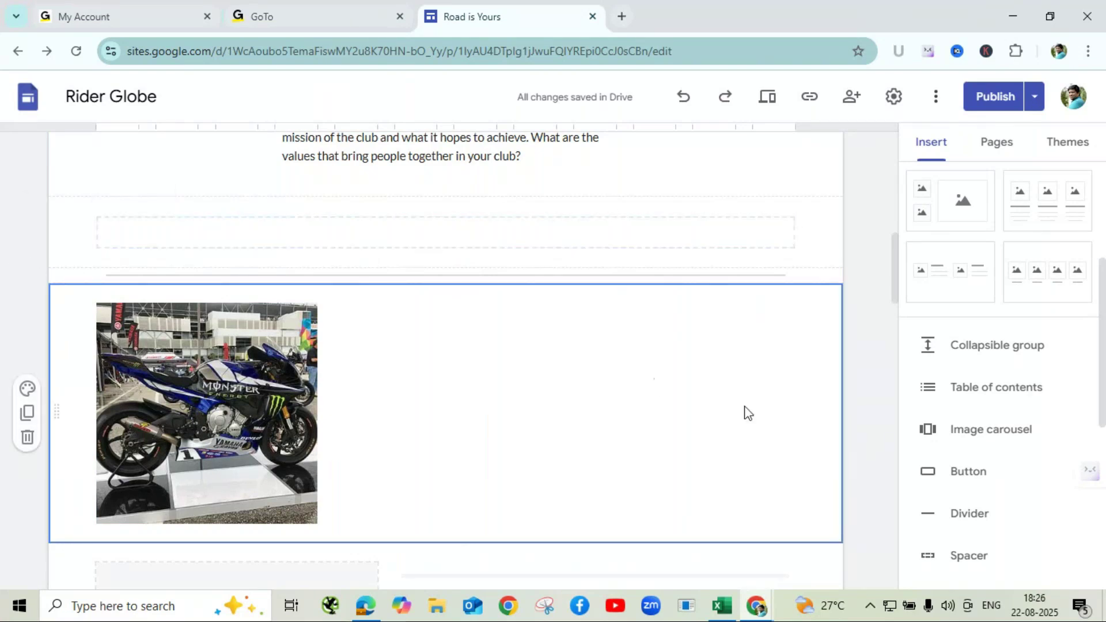
left_click(590, 239)
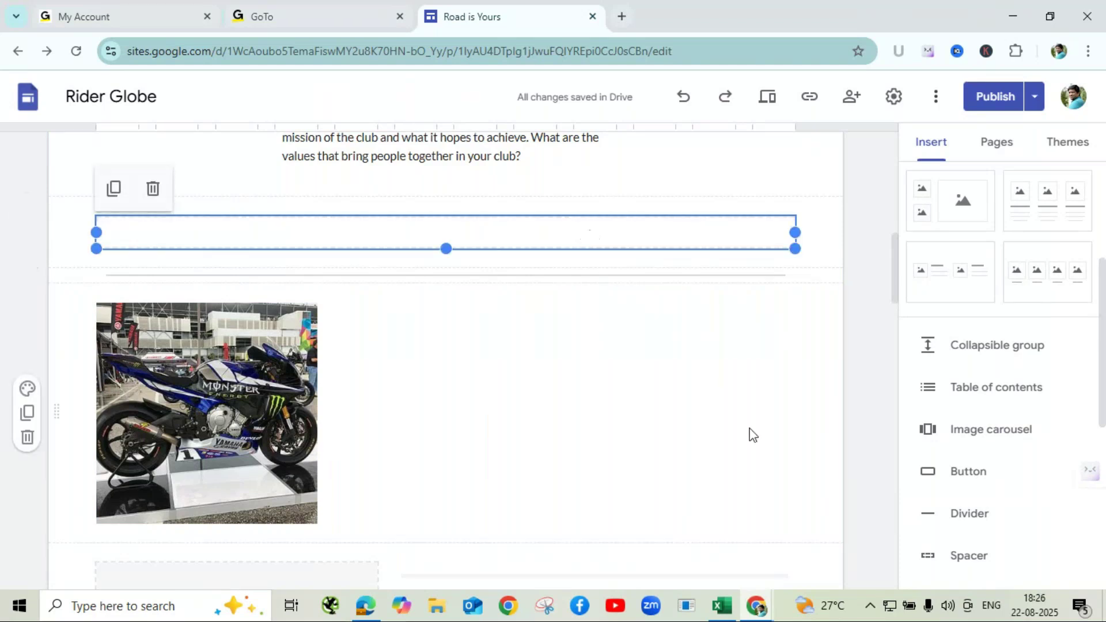
scroll(764, 441, "down", 6)
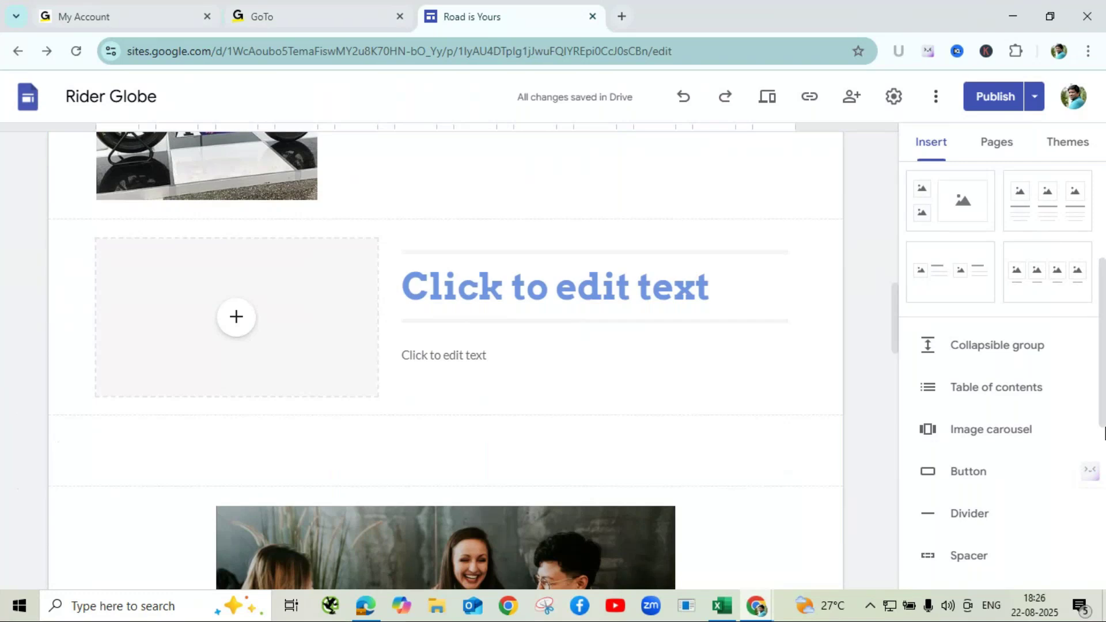
scroll(1056, 424, "down", 3)
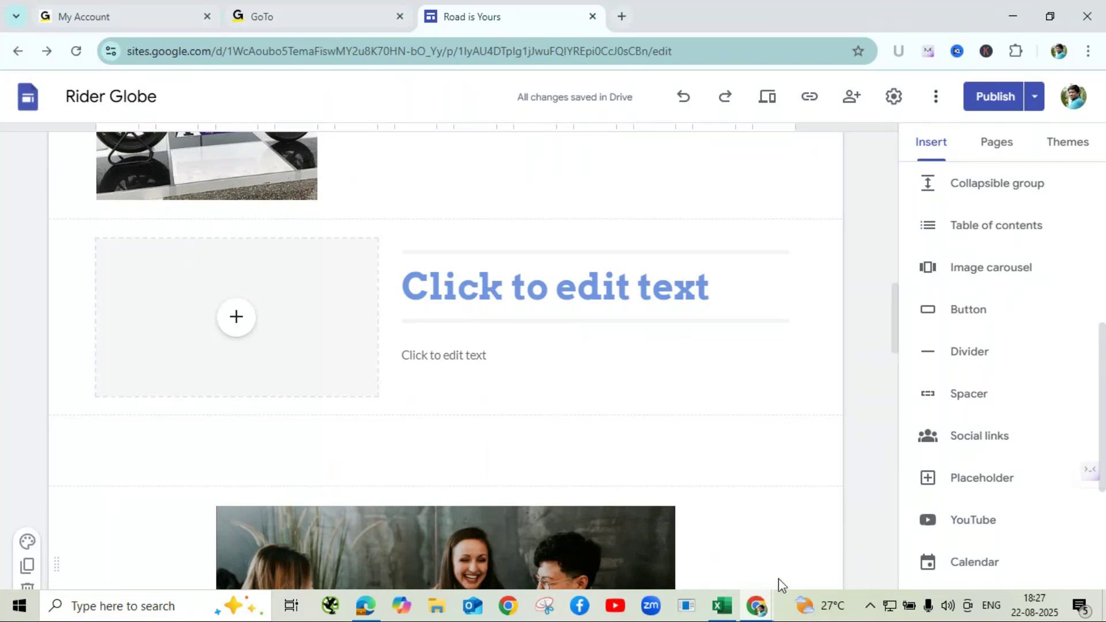
left_click(757, 605)
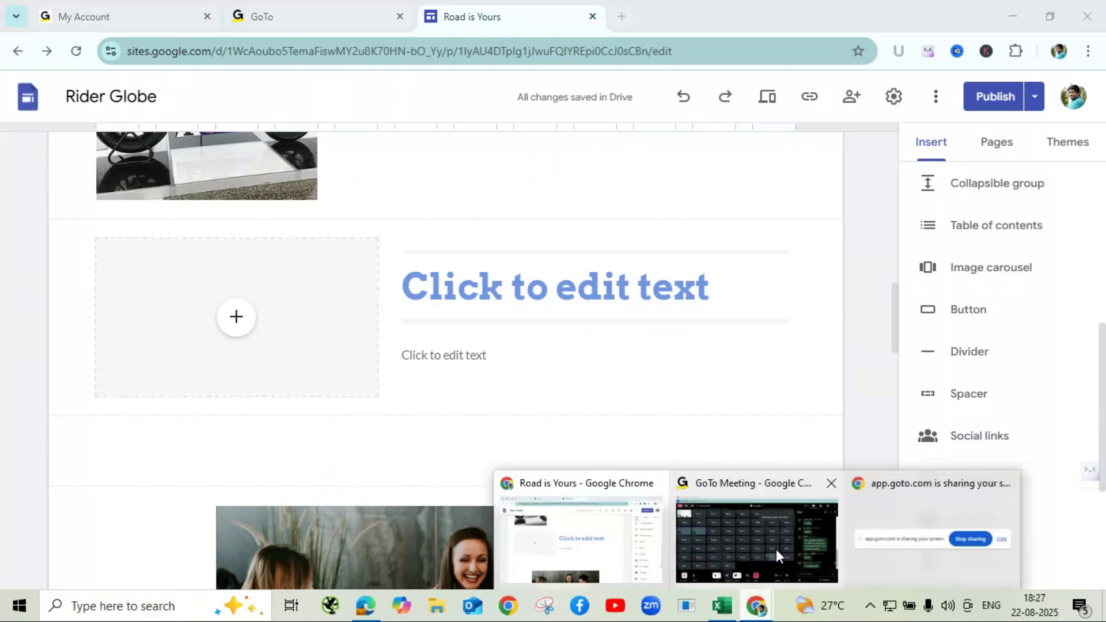
left_click(776, 549)
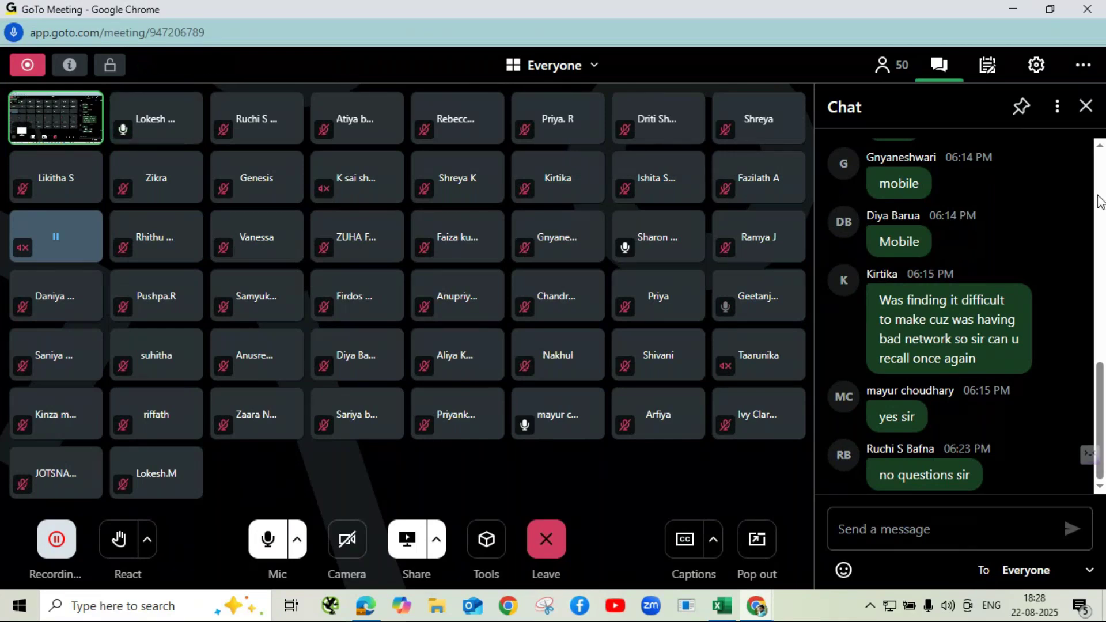
left_click(1015, 8)
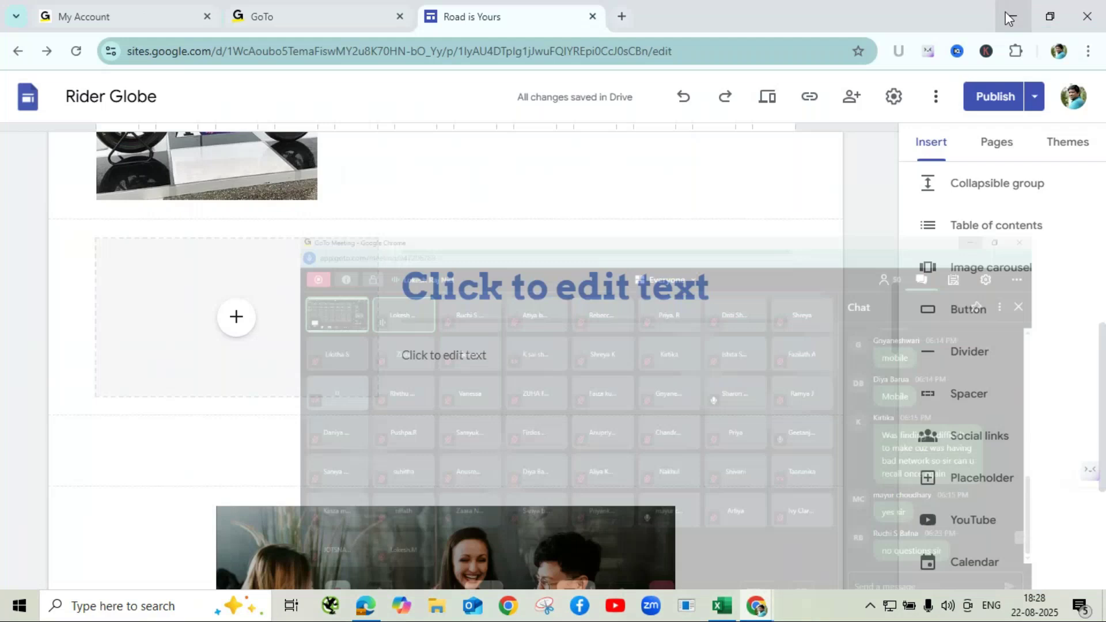
- Enlarge the motorbike image from its corner handle and centre it in its section
scroll(481, 359, "up", 10)
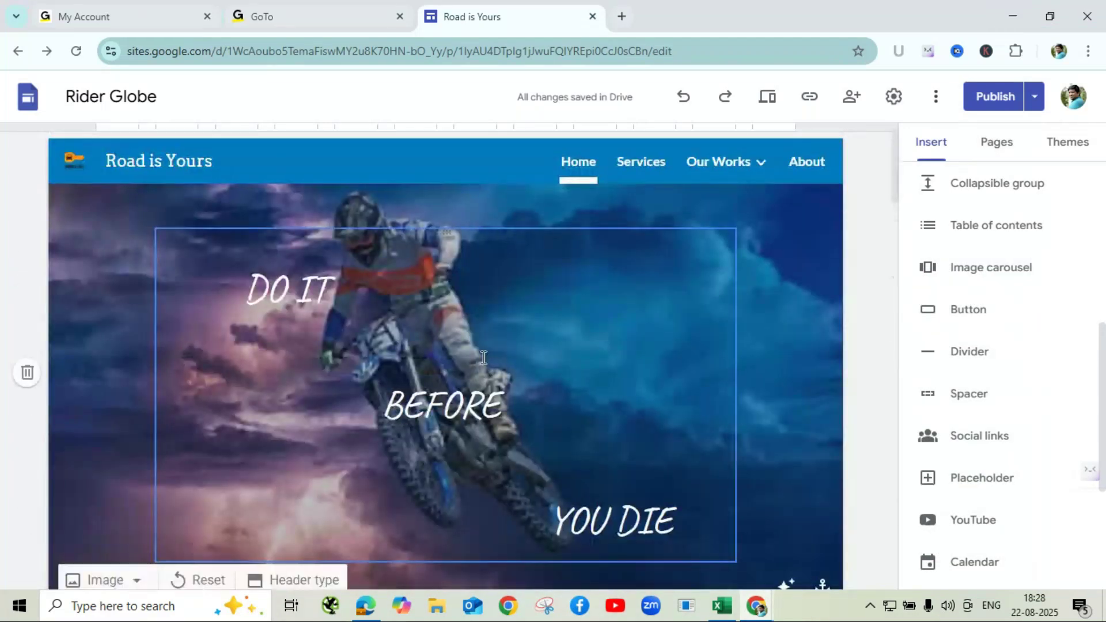
scroll(484, 358, "down", 10)
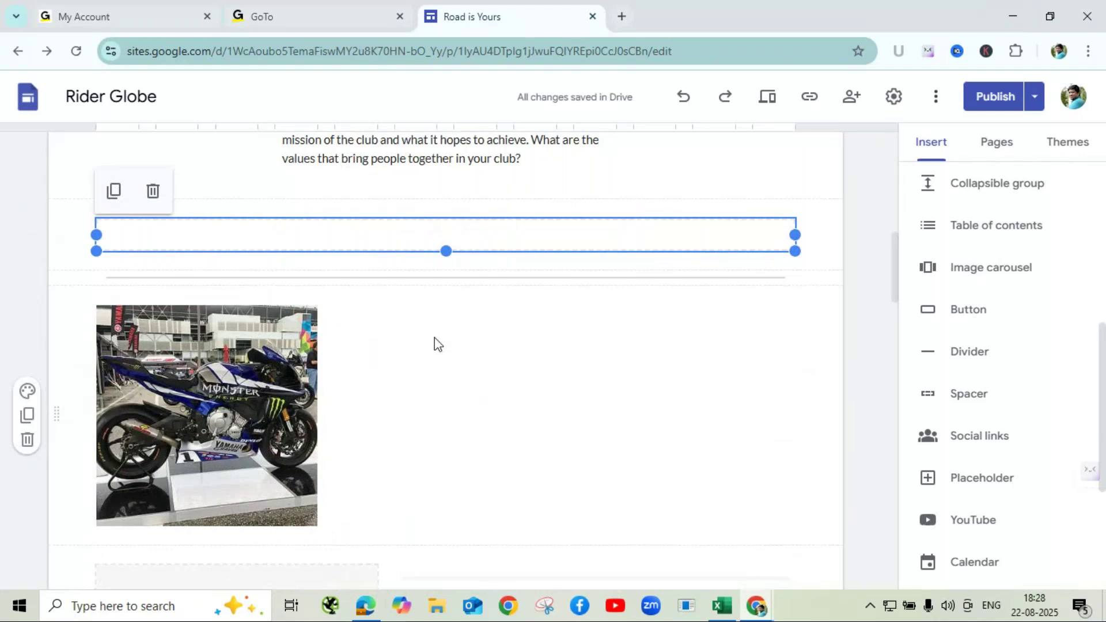
left_click(233, 415)
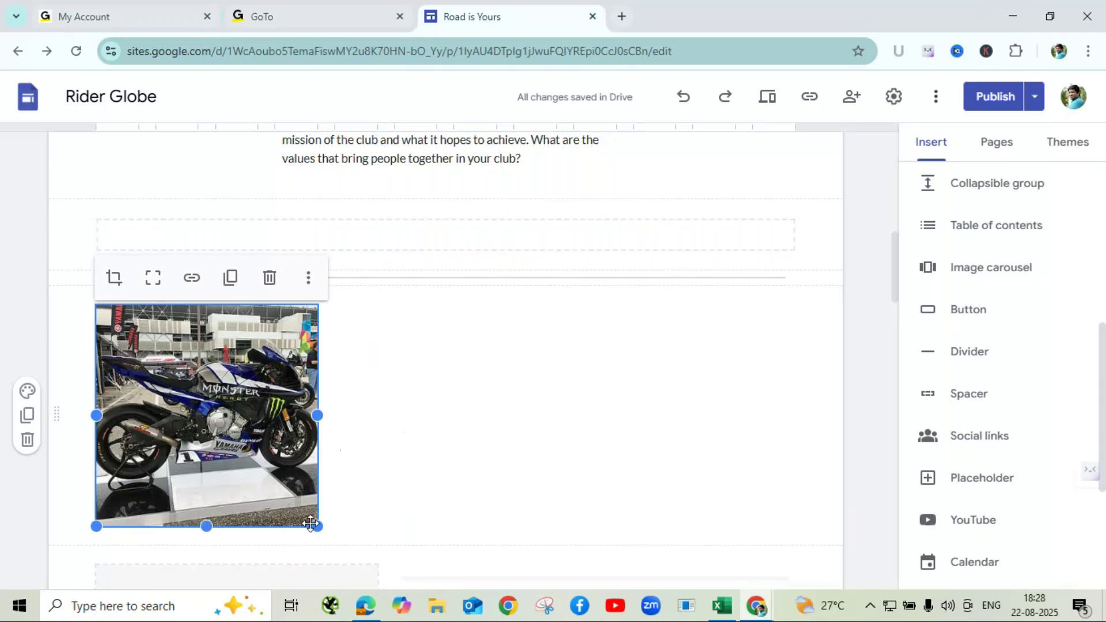
left_click_drag(317, 526, 404, 523)
left_click_drag(287, 416, 490, 383)
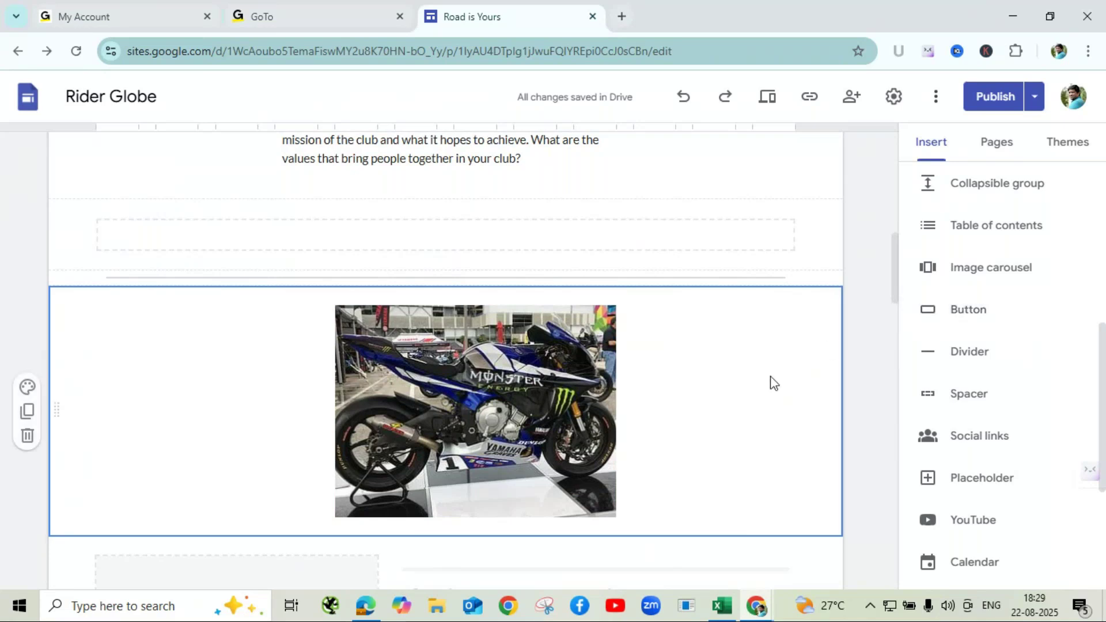
- Insert a button named 'Contact Us' and move to its empty Link field
left_click(974, 314)
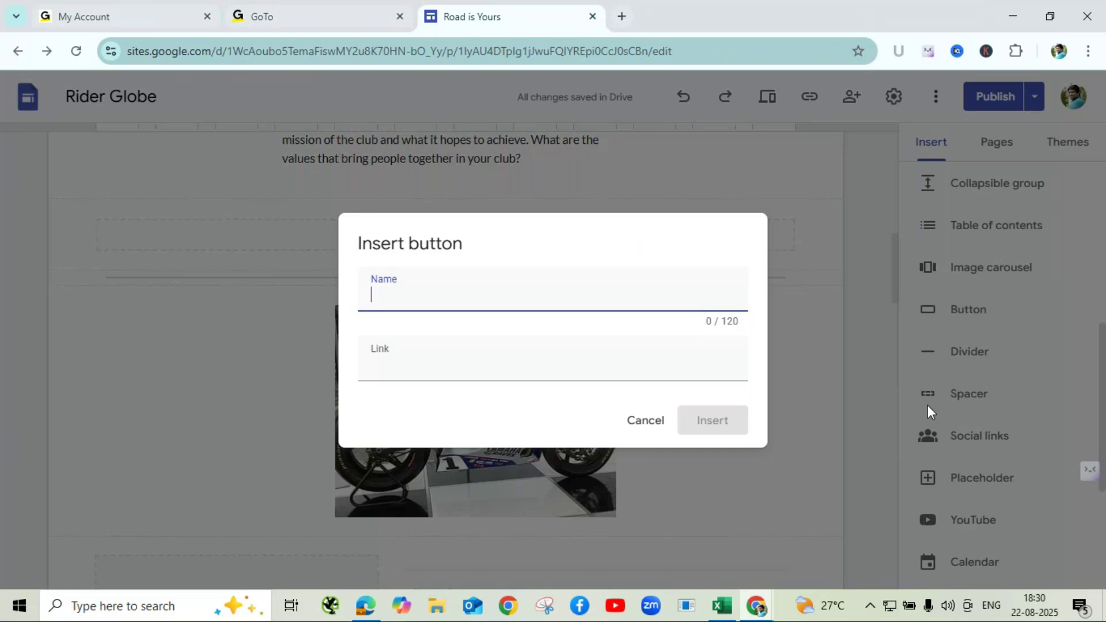
type("Contact Us")
left_click(426, 370)
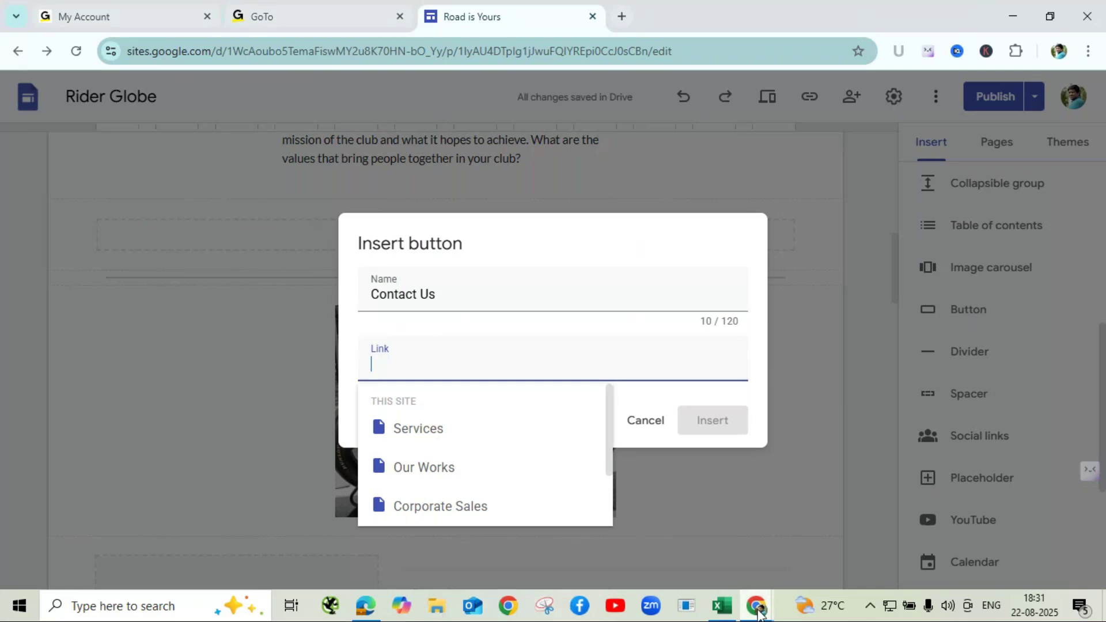
mouse_move(757, 606)
left_click(760, 525)
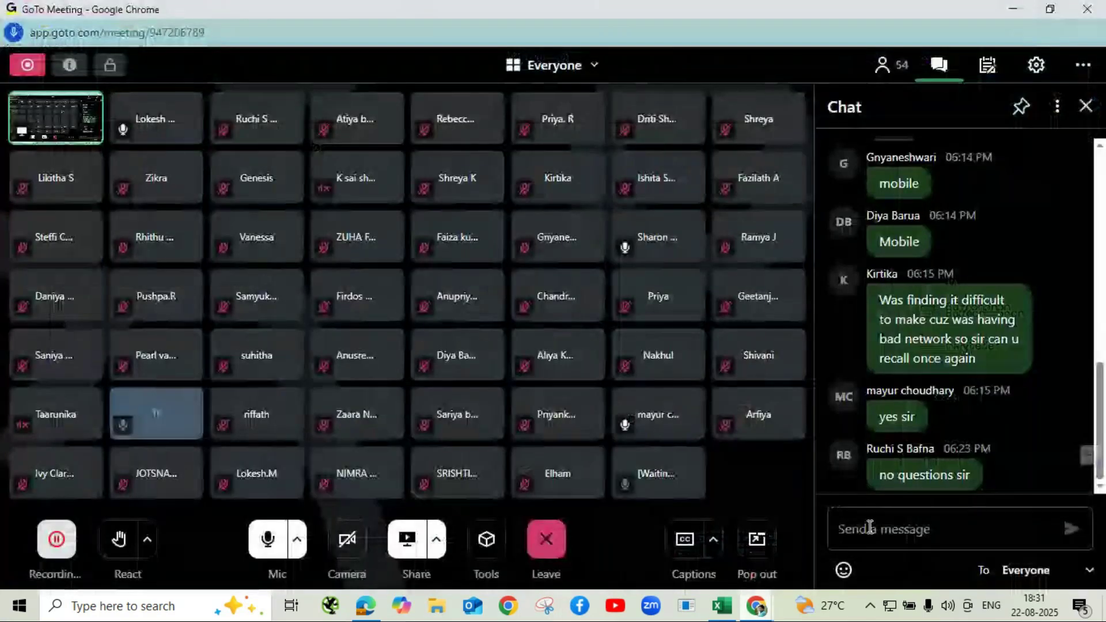
left_click(919, 526)
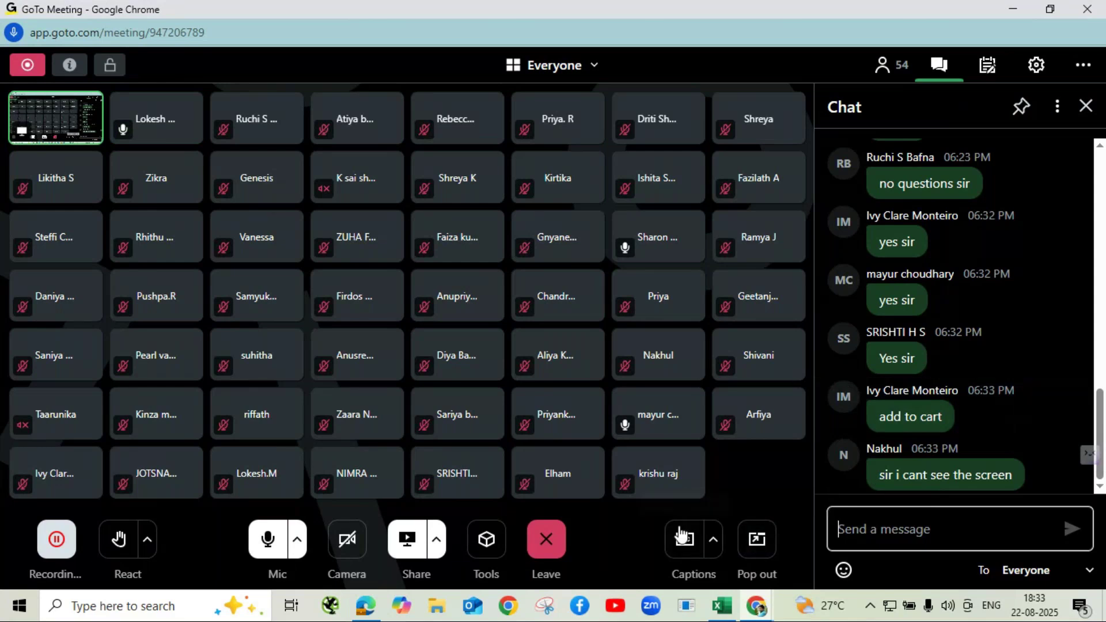
left_click(1009, 11)
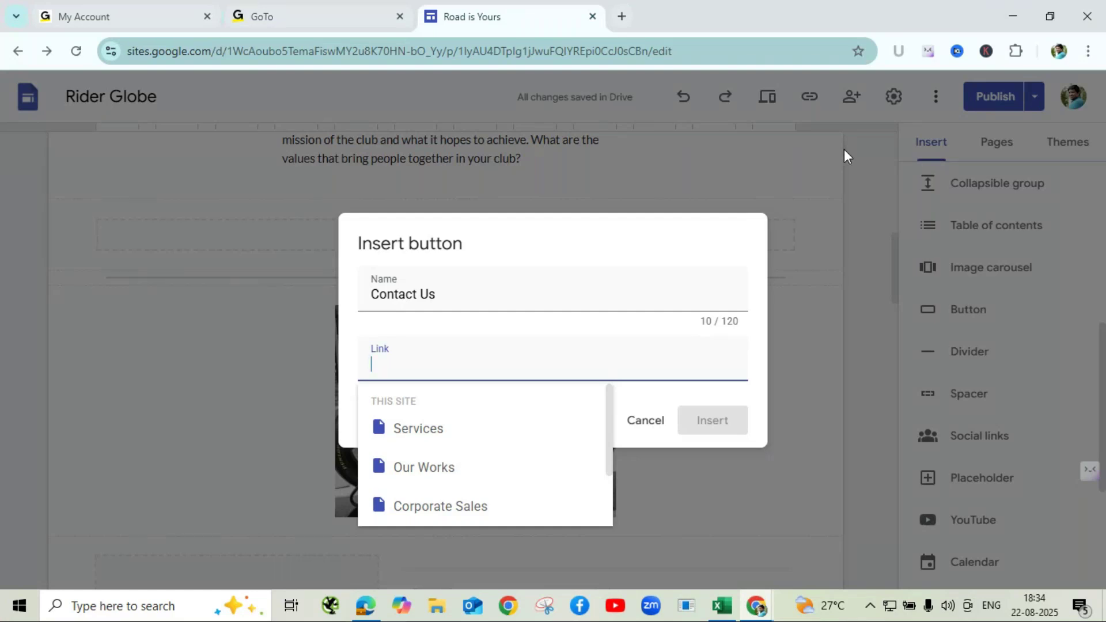
- Bring up the Chrome window previews and show the GoTo Meeting window over the site editor
left_click(757, 608)
mouse_move(766, 551)
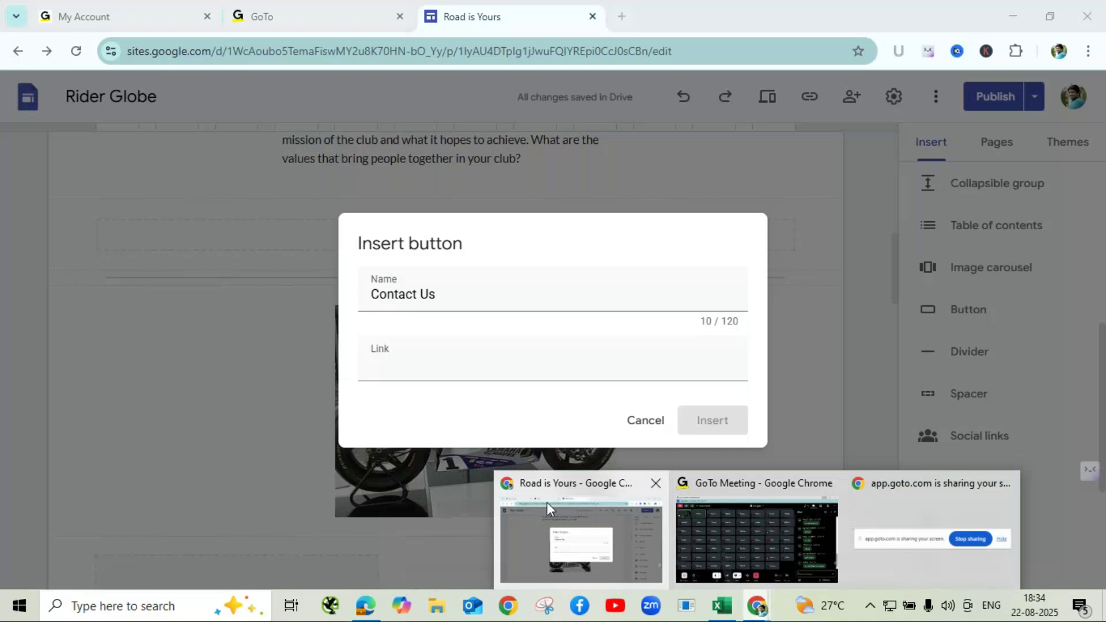
mouse_move(809, 536)
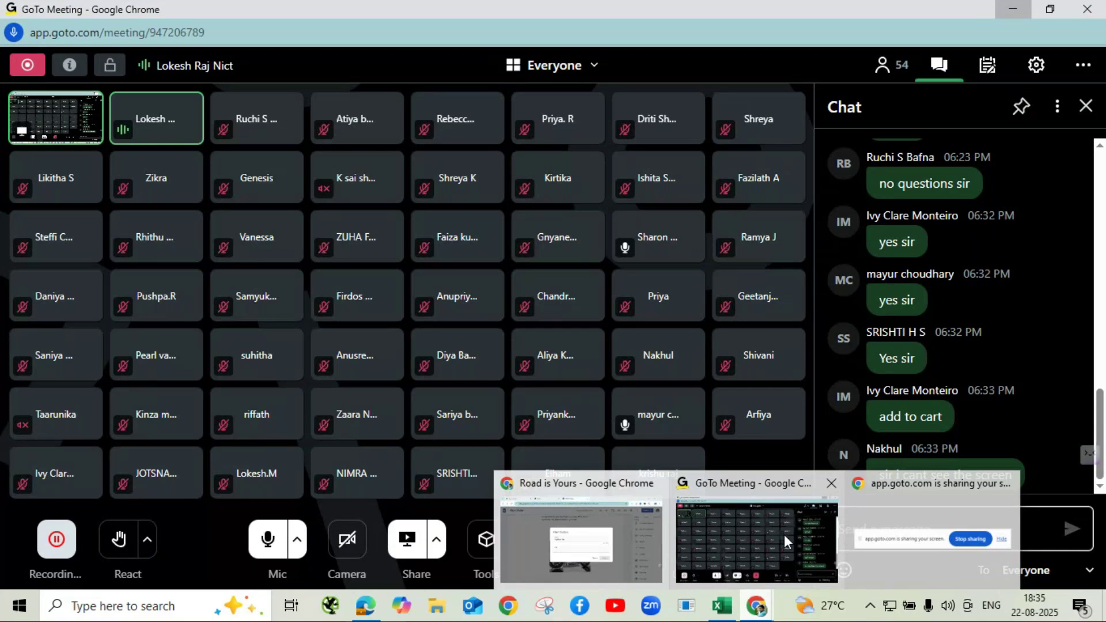
- Return to the Road is Yours site editor with the Contact Us button dialog
left_click(738, 535)
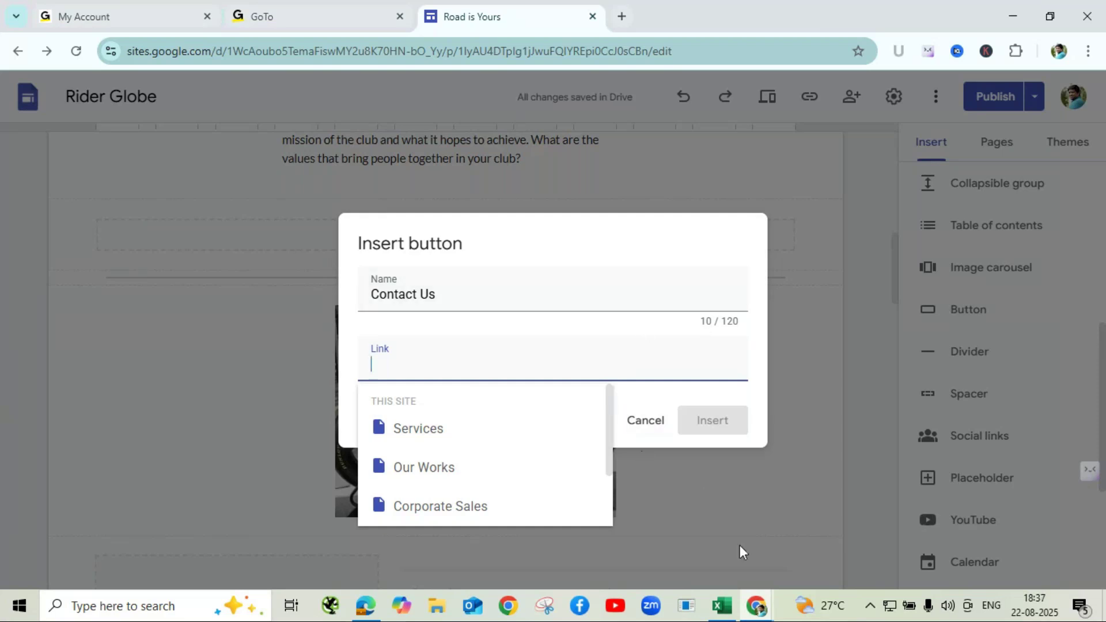
- In GoTo Meeting, address chat privately to one participant, then minimize the meeting window
left_click(760, 608)
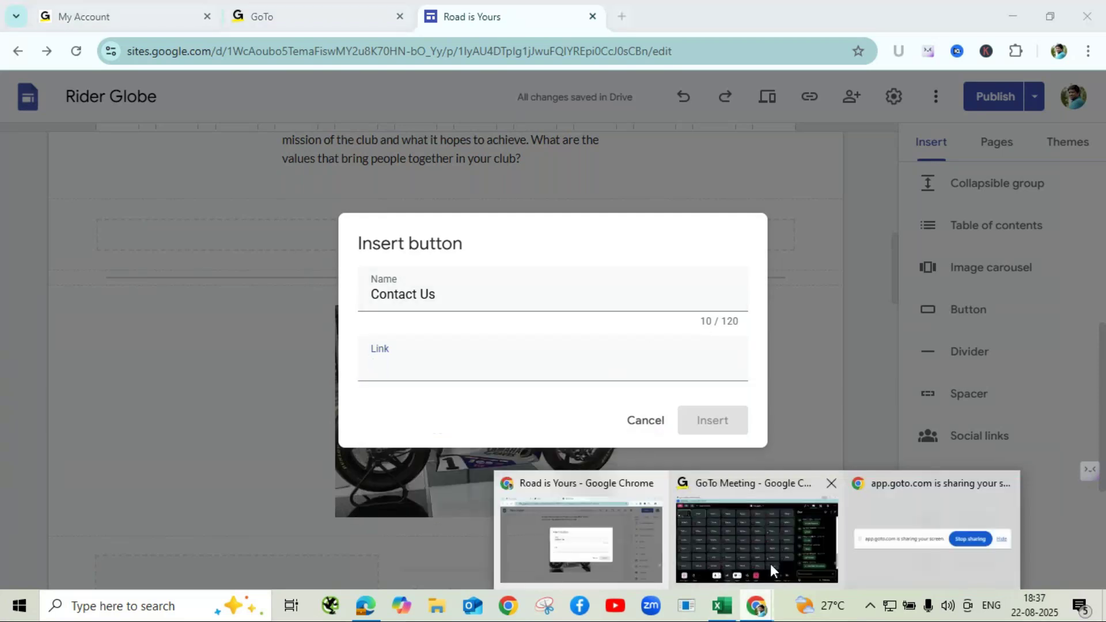
left_click(770, 563)
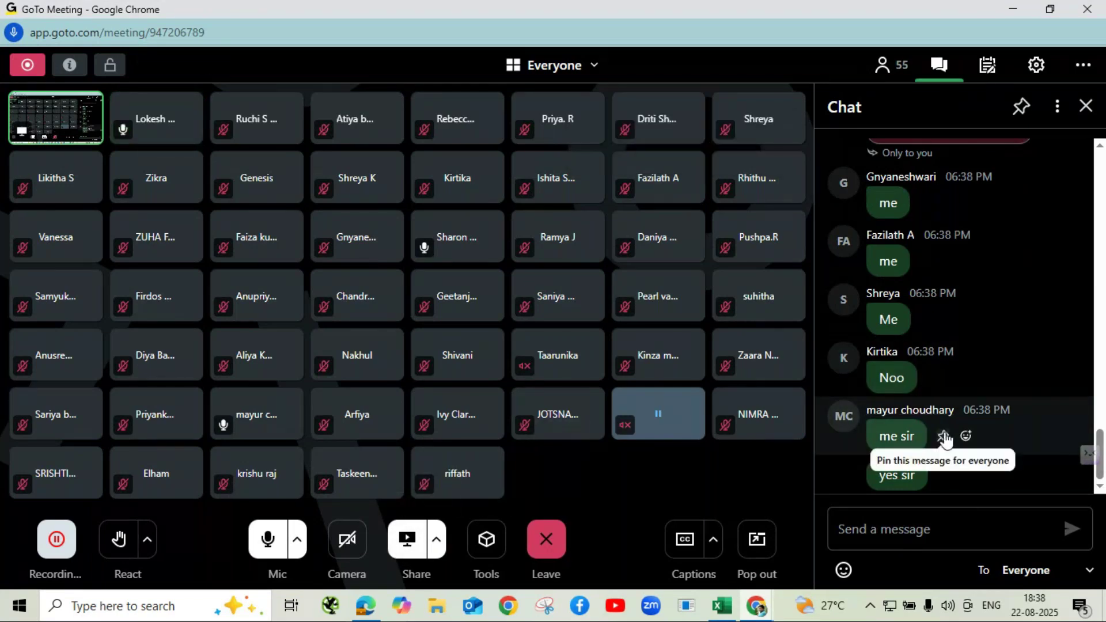
left_click(949, 414)
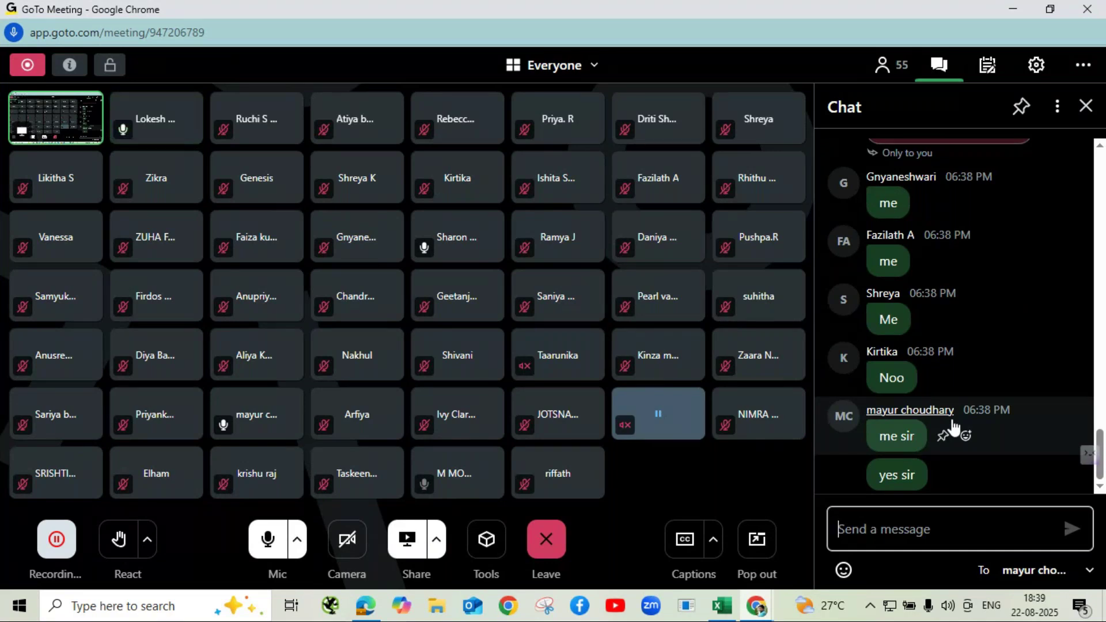
left_click(1038, 415)
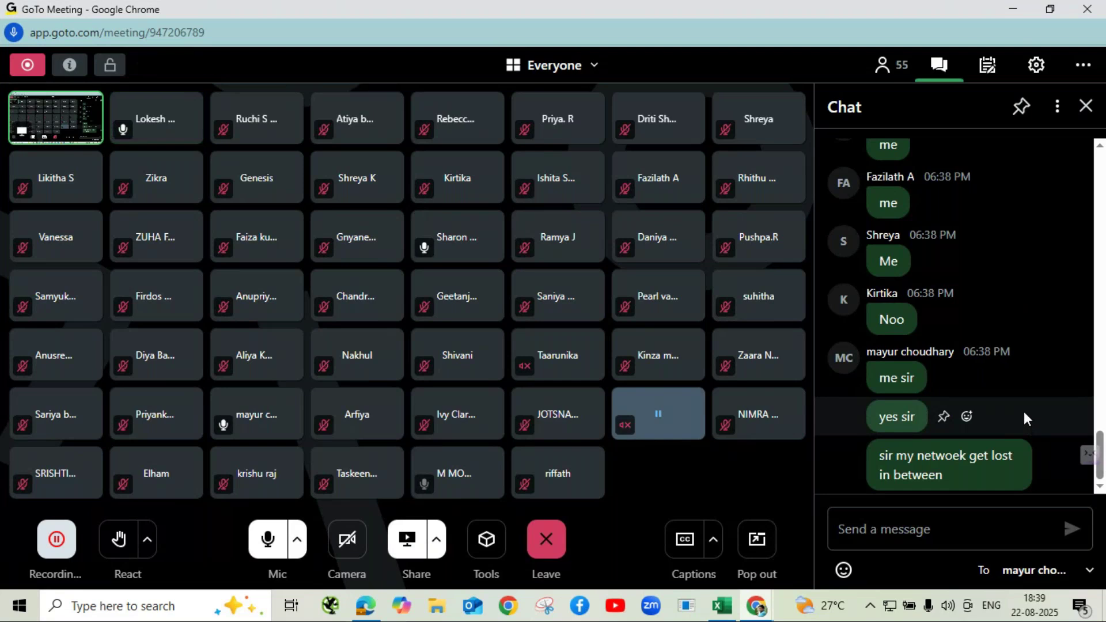
left_click(1020, 9)
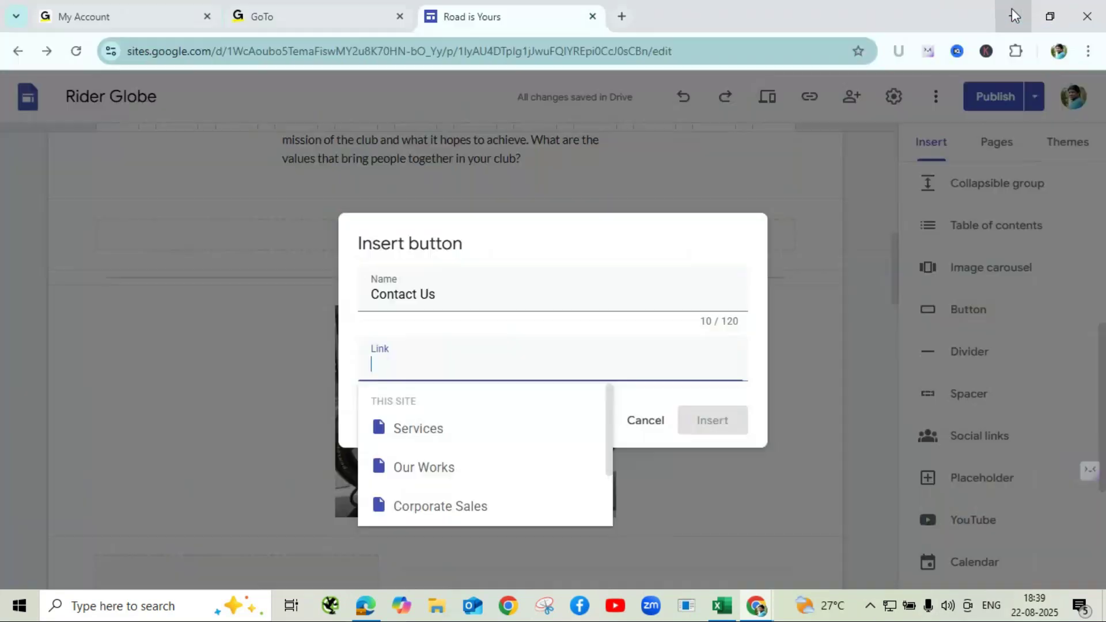
- Open a new Chrome tab, enter the address docs.google.com/forms and copy it
left_click(623, 17)
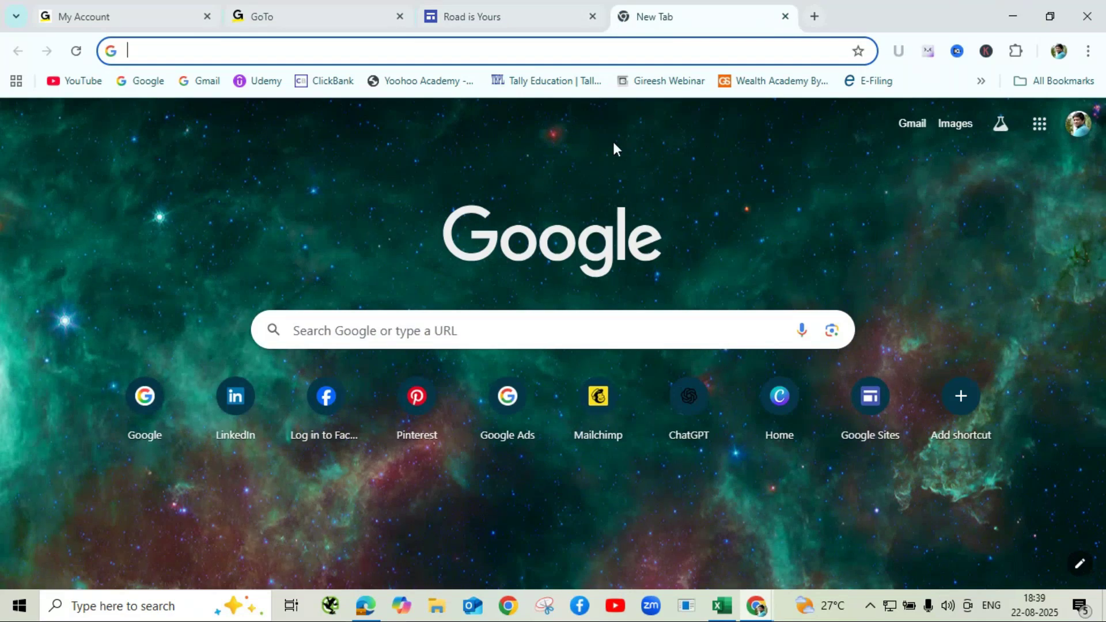
type("do")
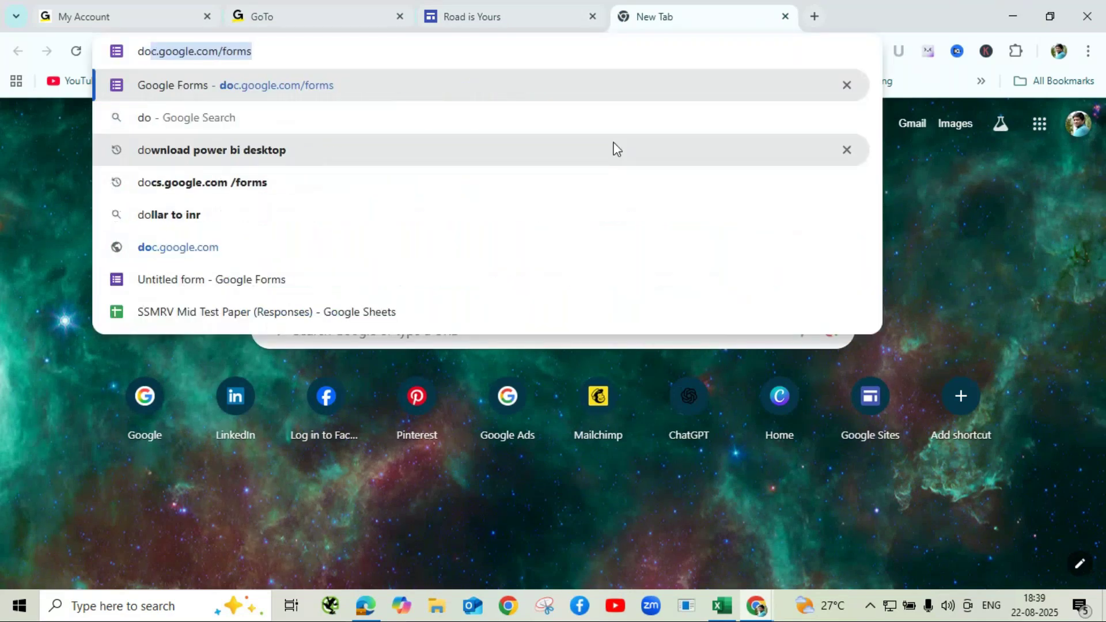
type("c")
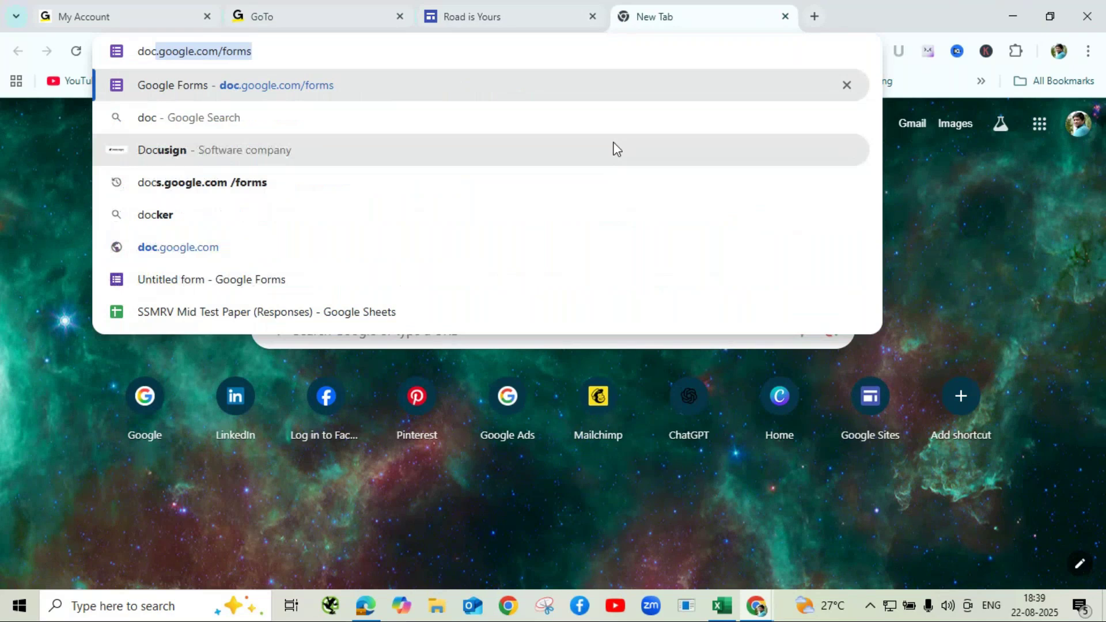
type("s.g")
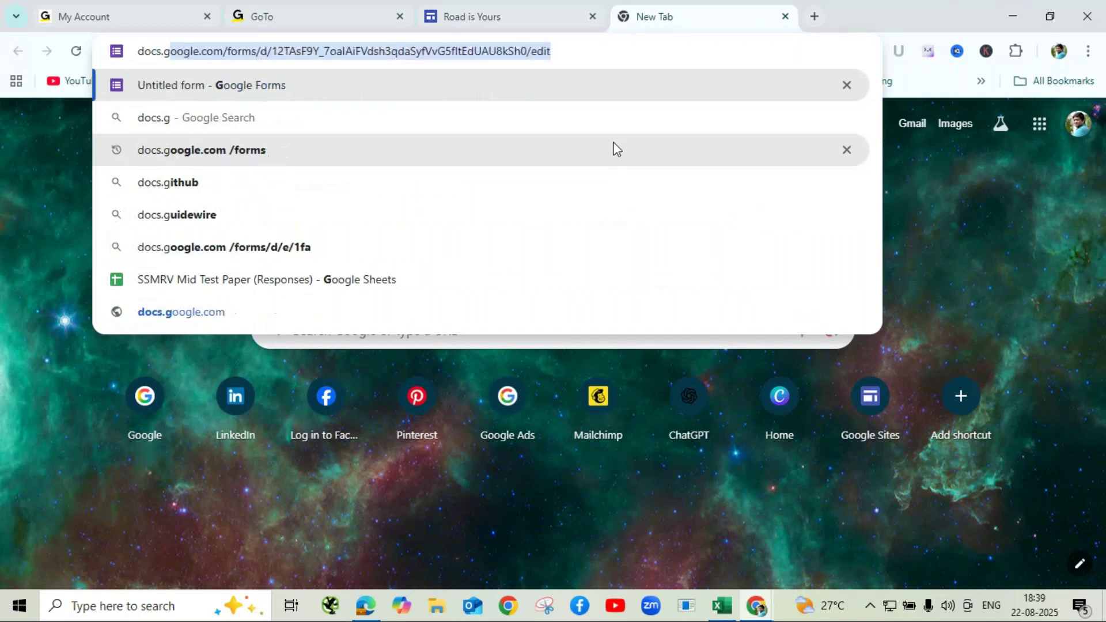
type("oogle.com")
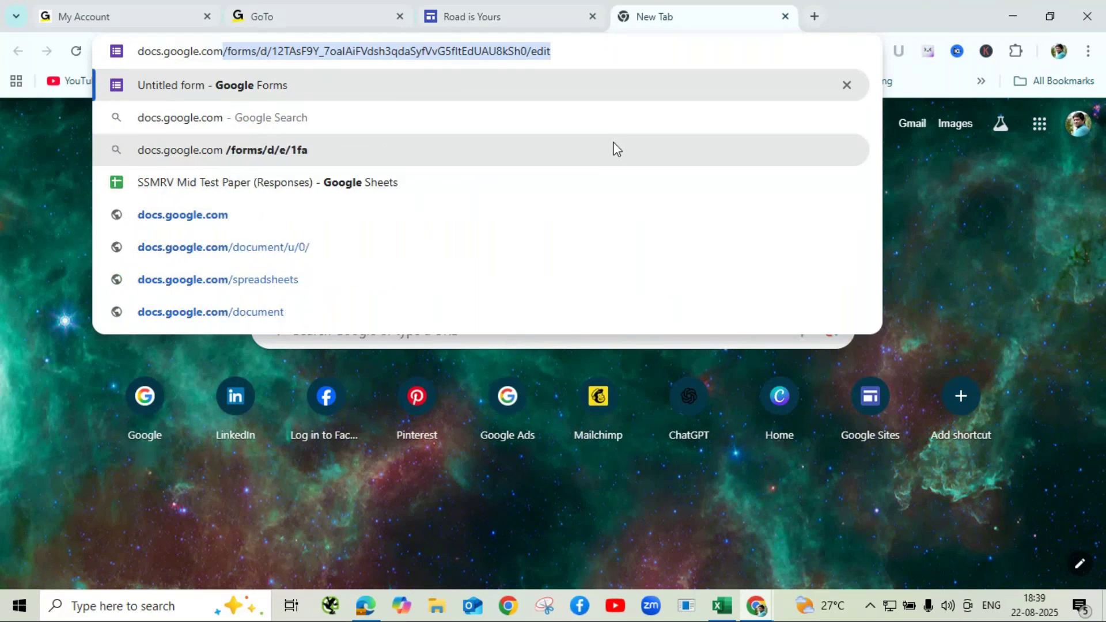
type("/")
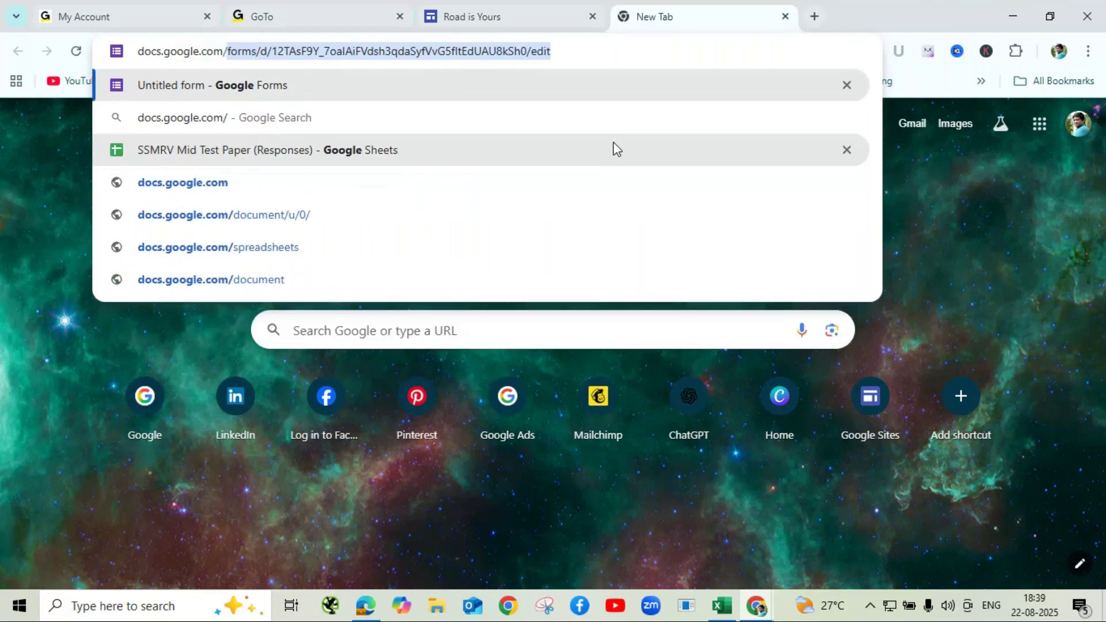
type("formd")
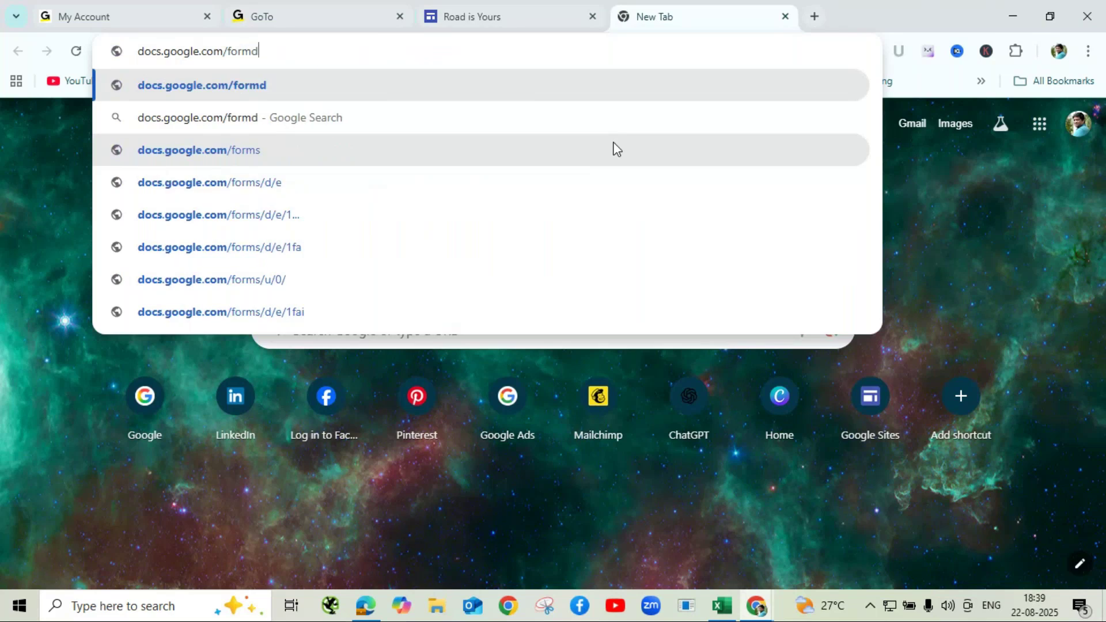
key("BackSpace")
type("s")
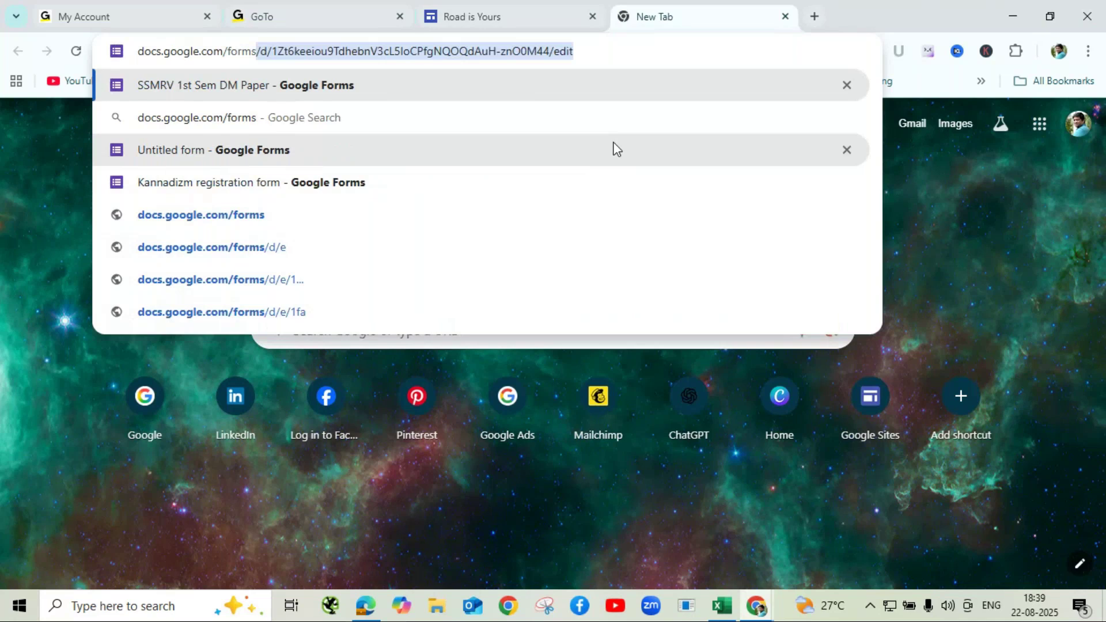
key("Delete")
key("ctrl+a")
key("ctrl+c")
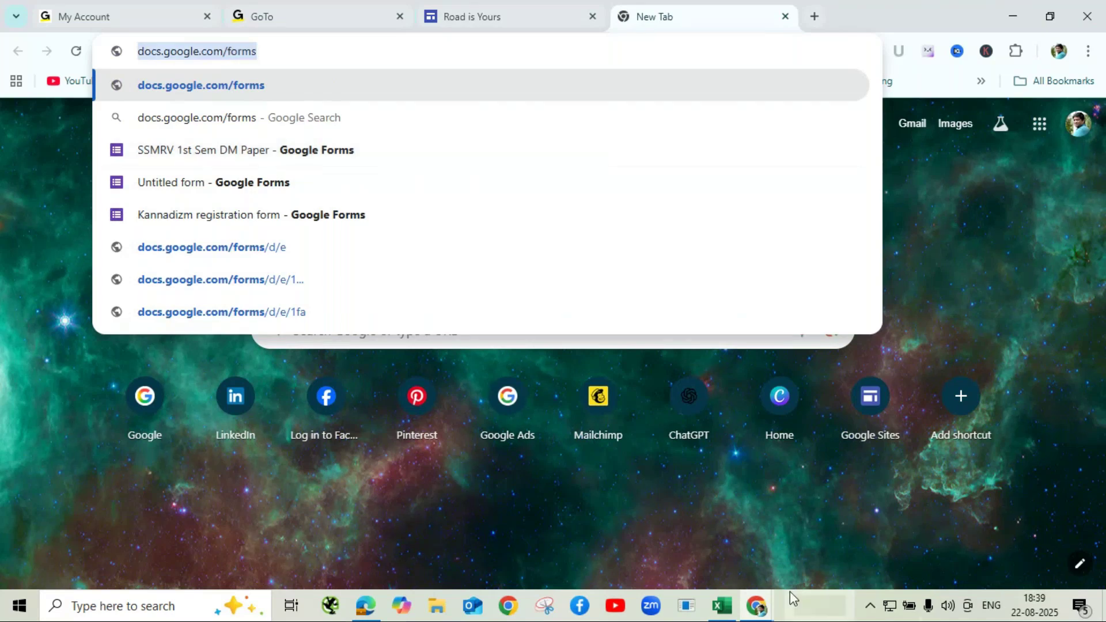
left_click(757, 607)
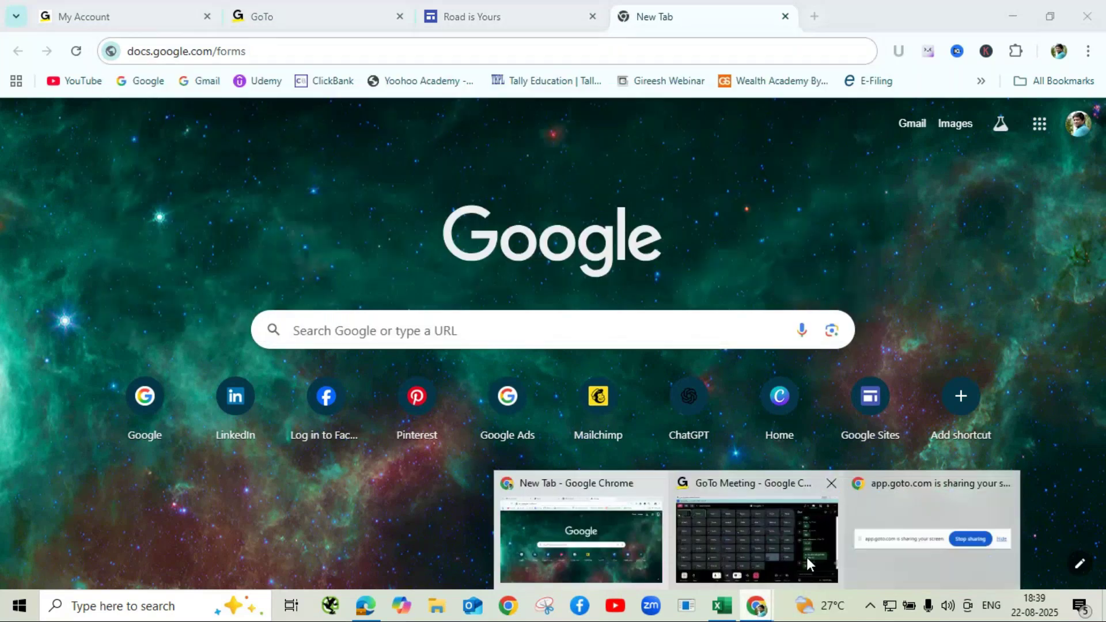
- Paste the docs.google.com/forms link into the meeting chat and send it privately
left_click(808, 557)
left_click(921, 529)
key("ctrl+v")
key("Return")
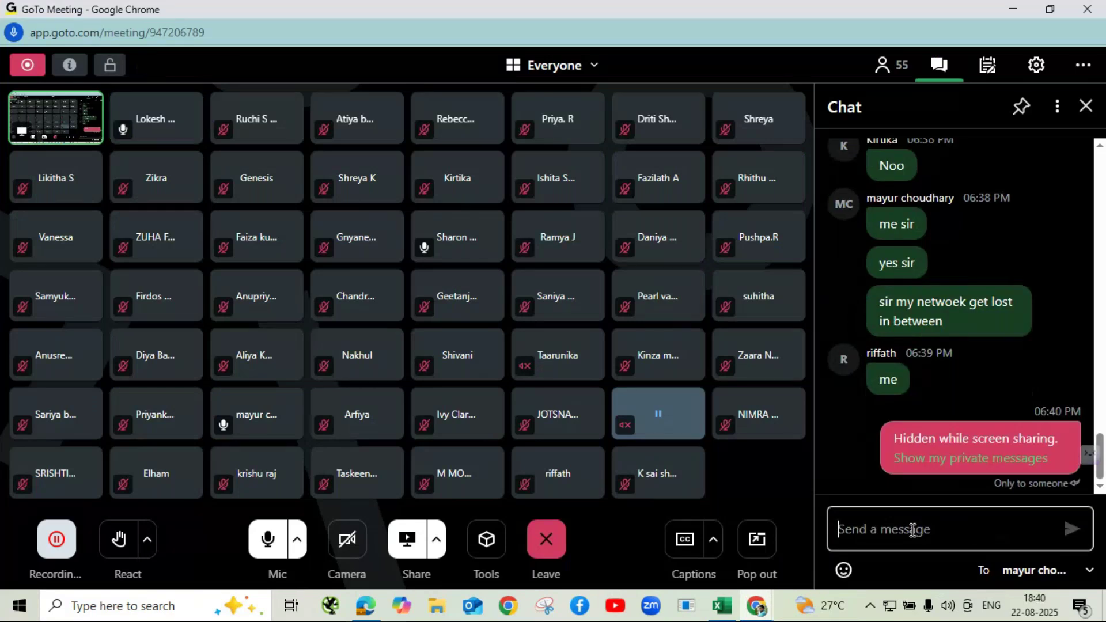
left_click(1016, 529)
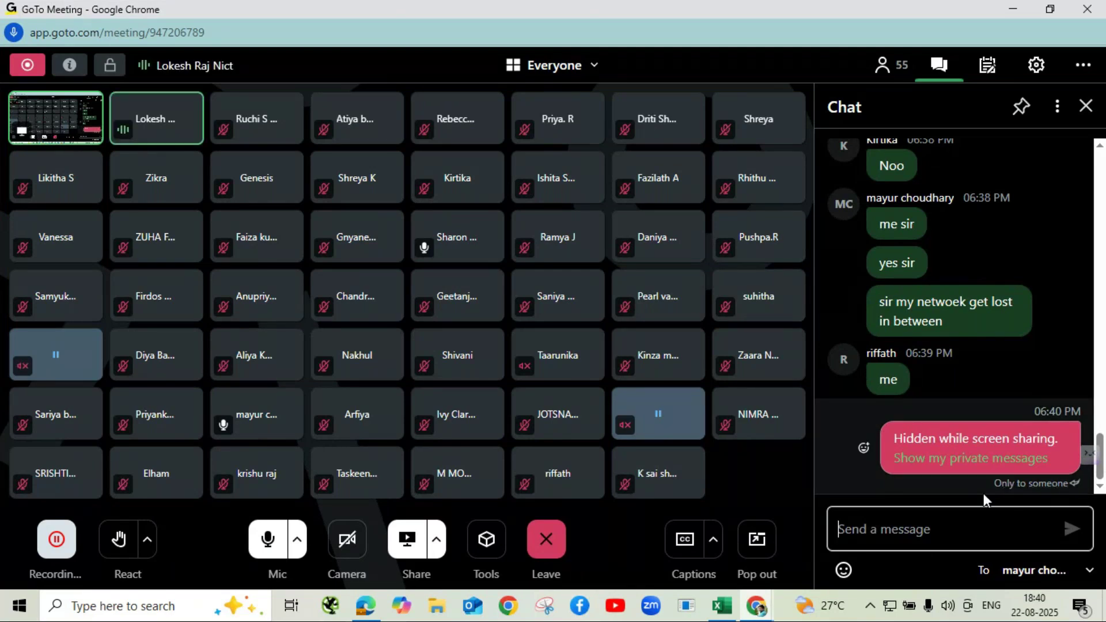
left_click(943, 466)
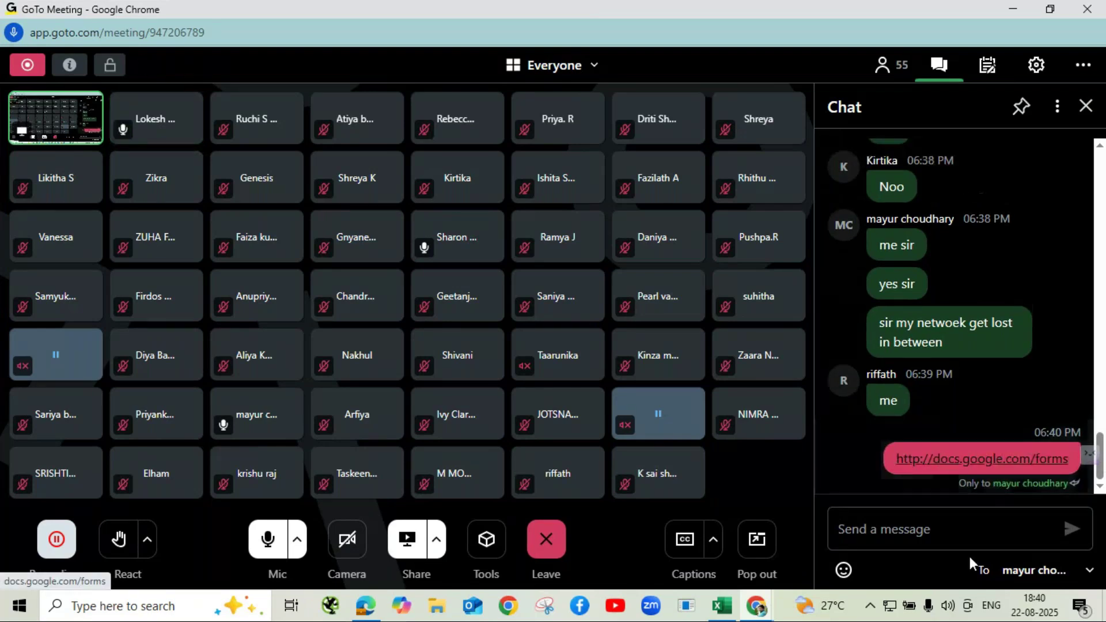
mouse_move(1083, 474)
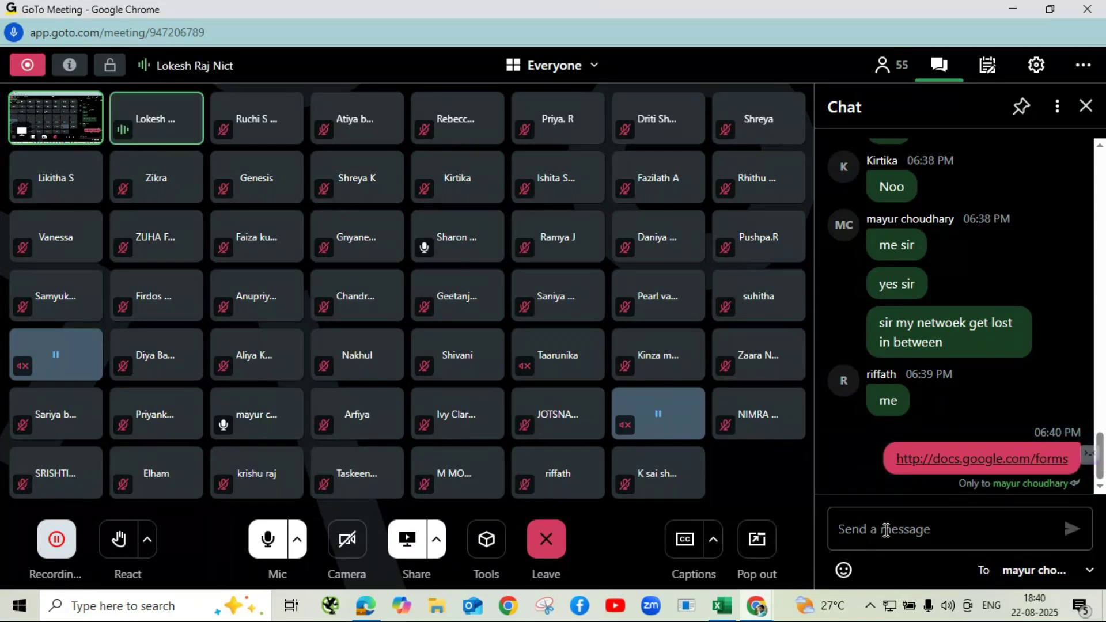
- Send the forms link again to Everyone, then mute the microphone
left_click(1091, 572)
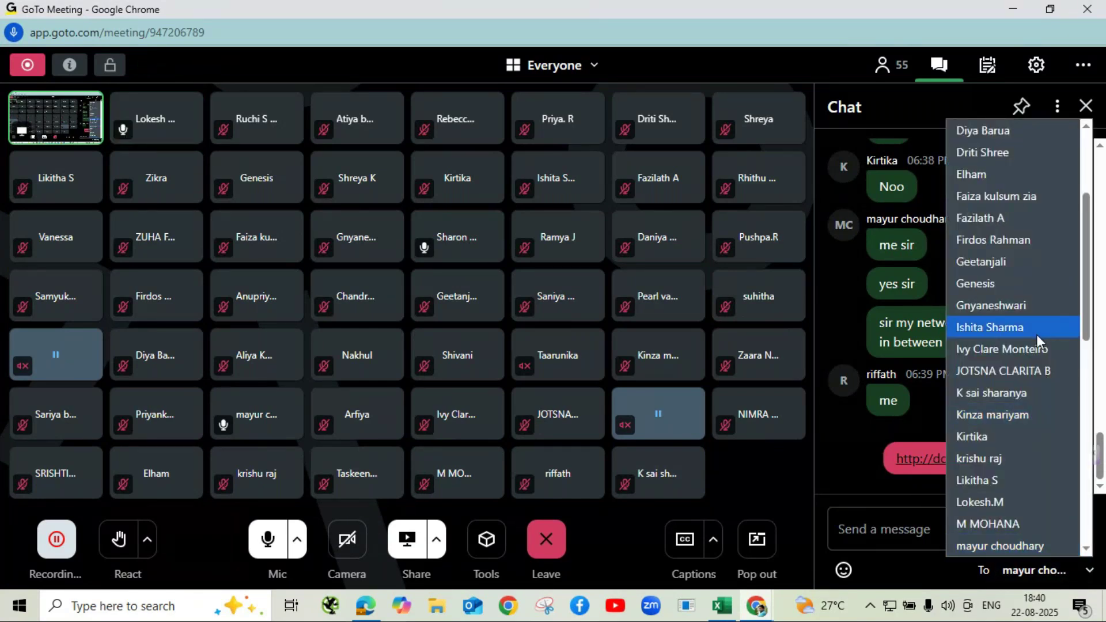
scroll(1036, 335, "up", 3)
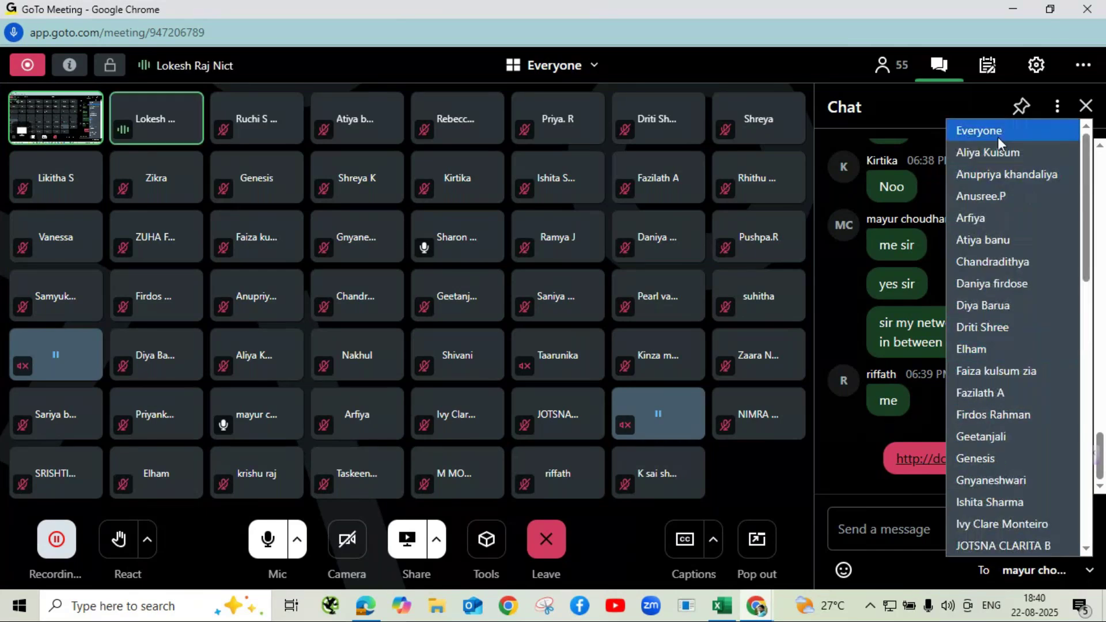
left_click(998, 132)
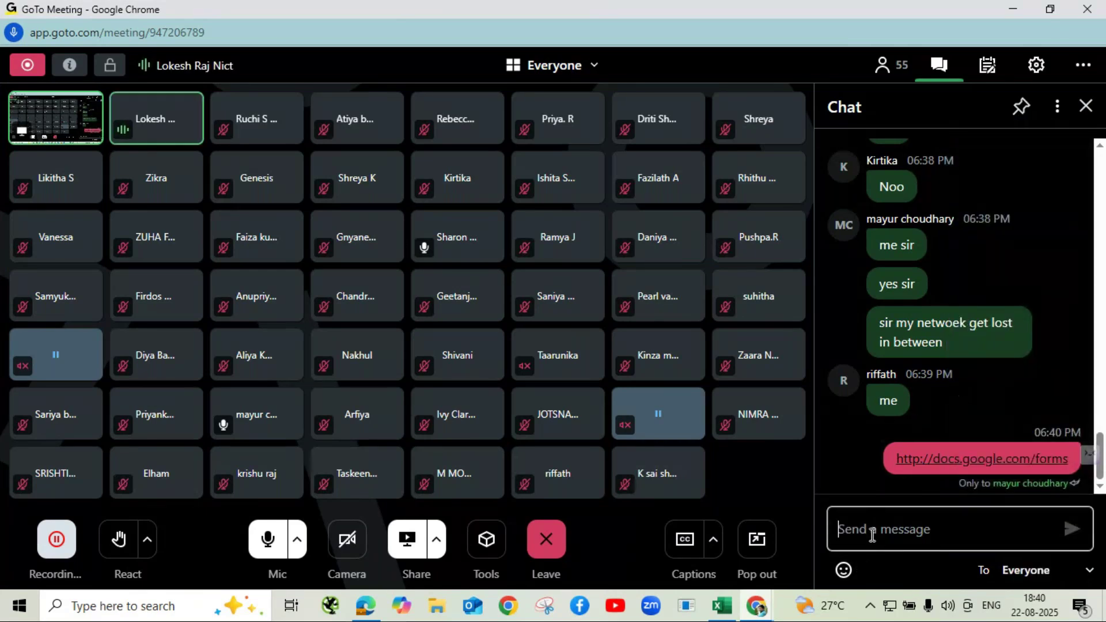
key("ctrl+v")
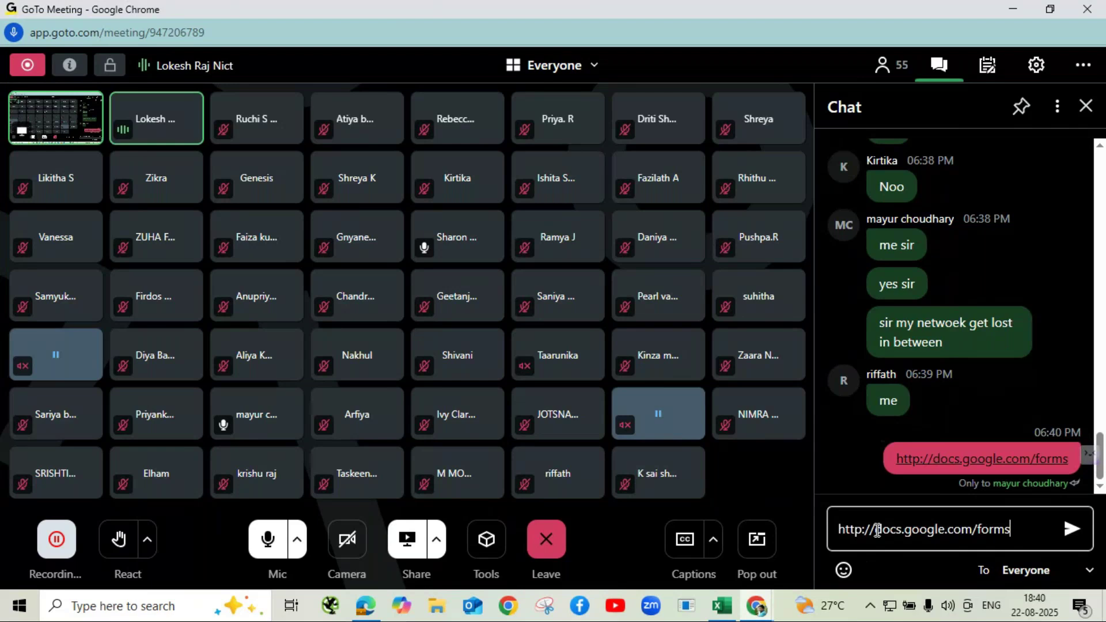
key("Return")
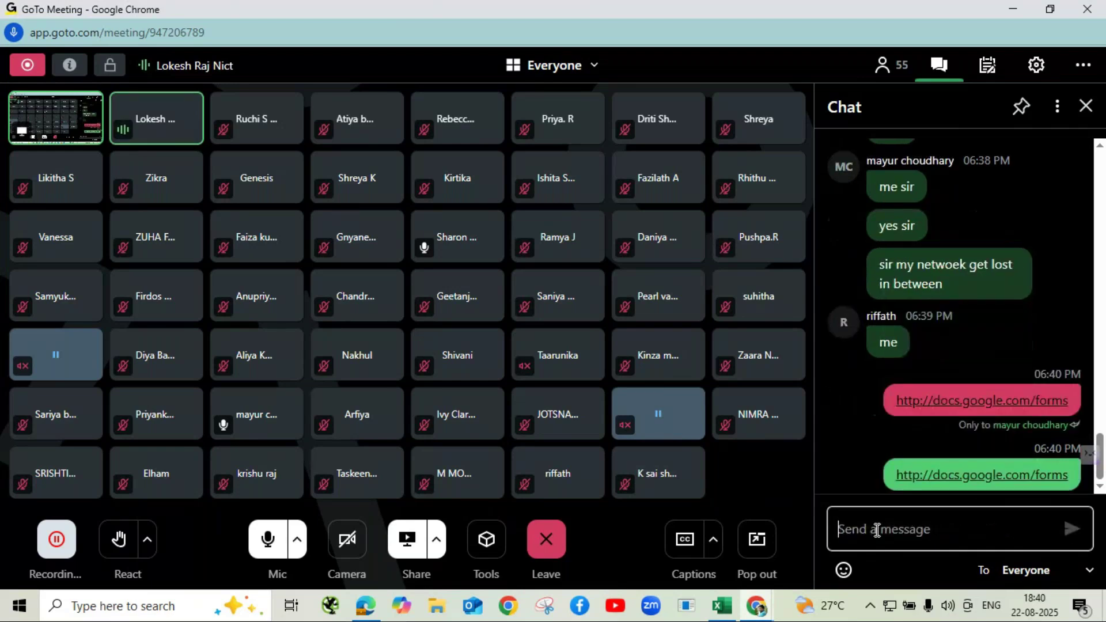
left_click(269, 540)
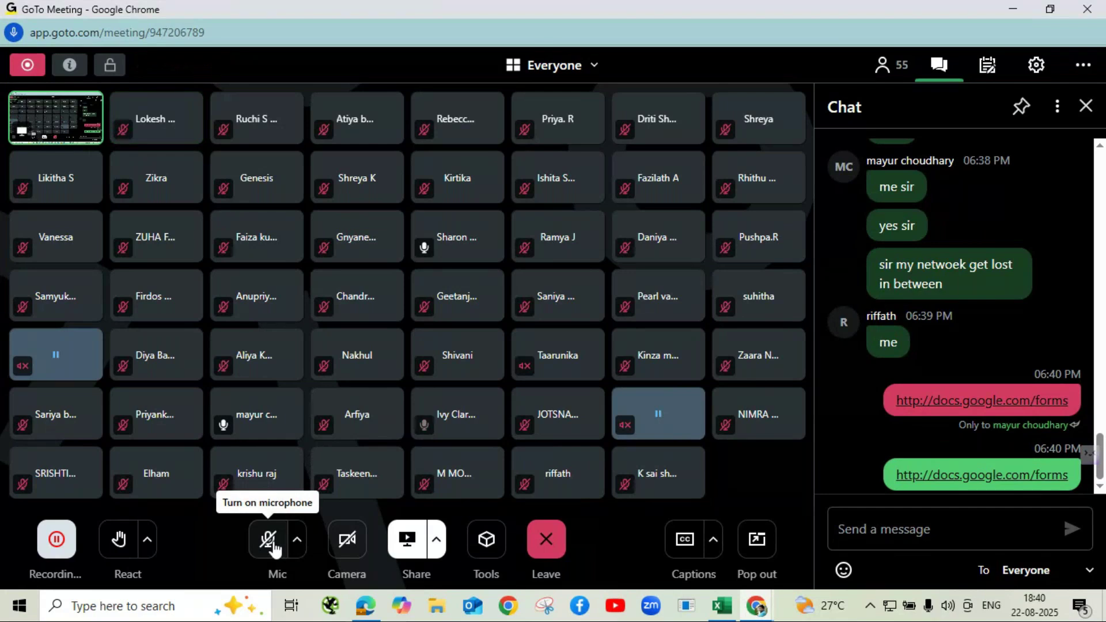
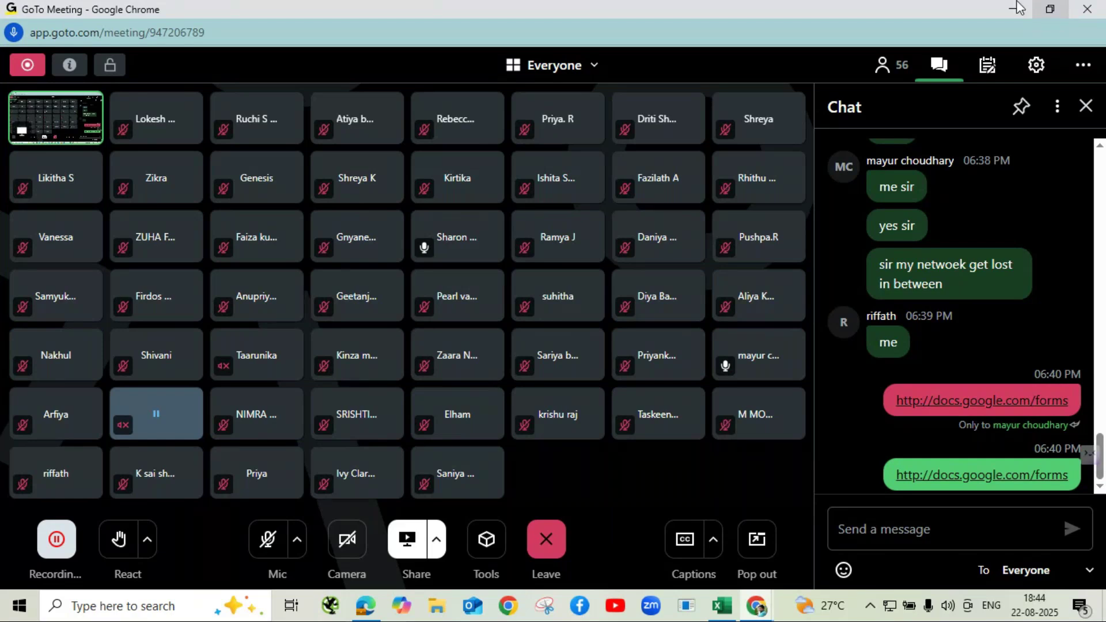
- Unmute the presenter's microphone in the GoTo Meeting call
left_click(268, 547)
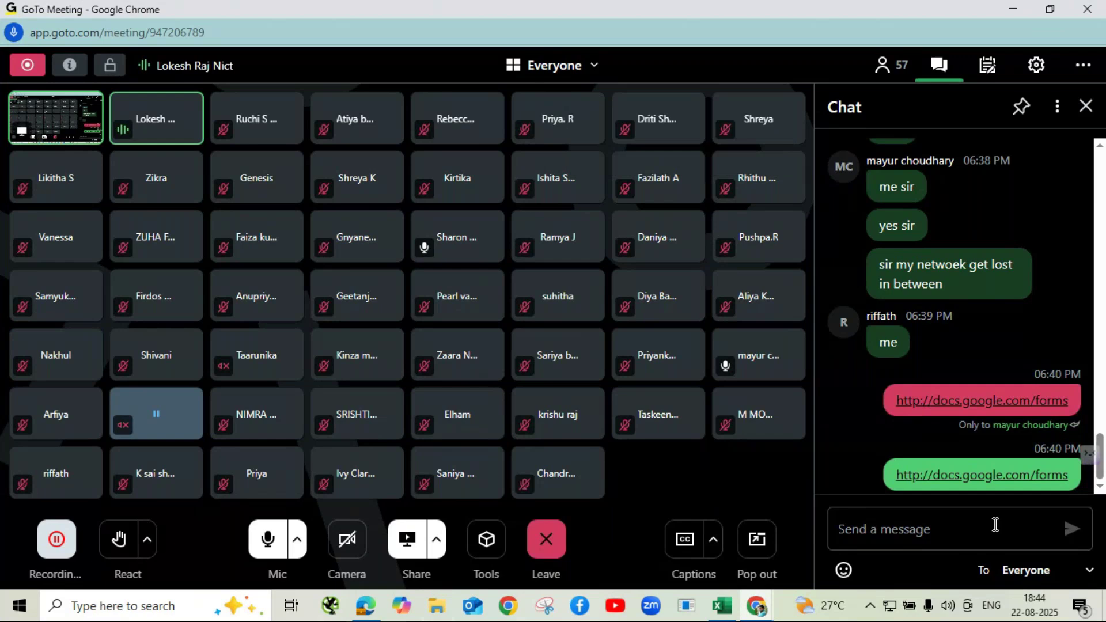
- Minimize GoTo Meeting and load docs.google.com/forms in Chrome
left_click(1015, 9)
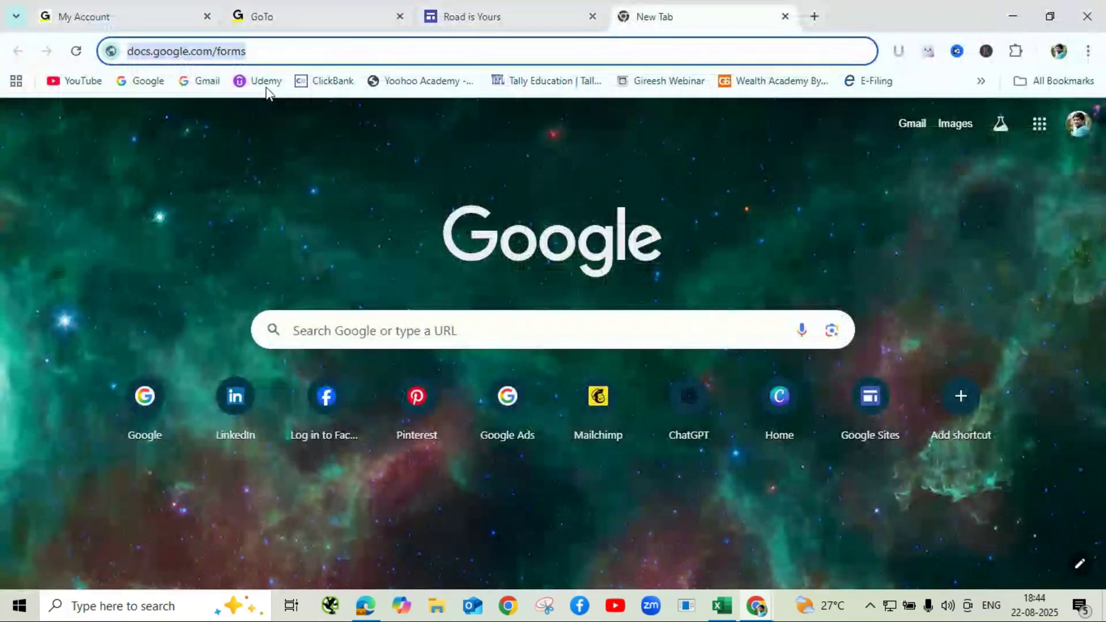
left_click(308, 48)
key("Return")
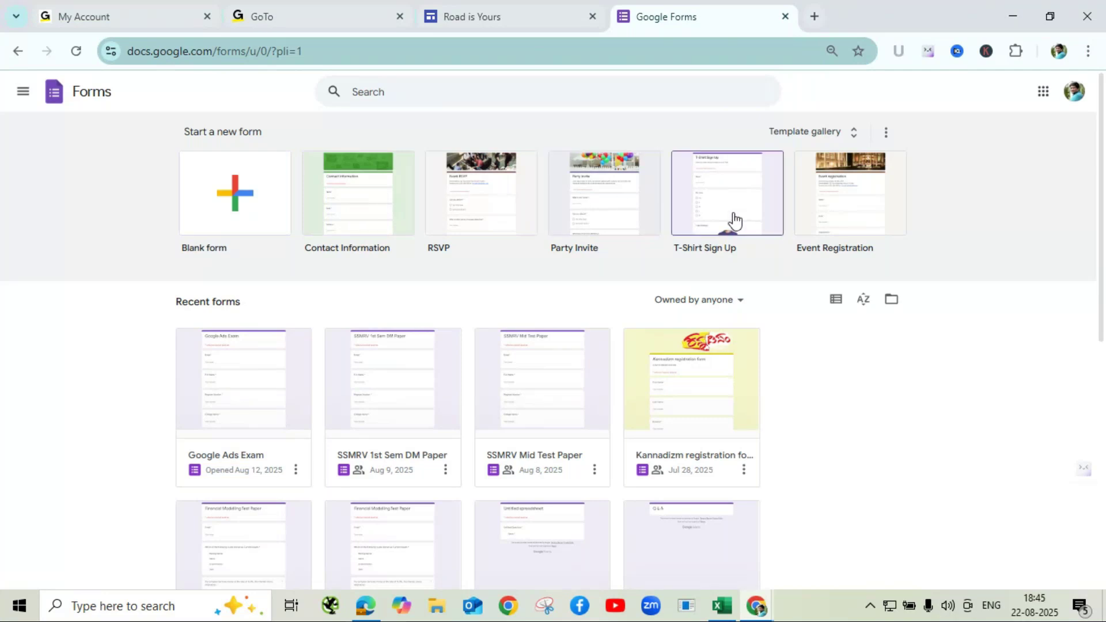
- Browse the Google Forms template gallery's Personal, Work and Education templates
left_click(795, 141)
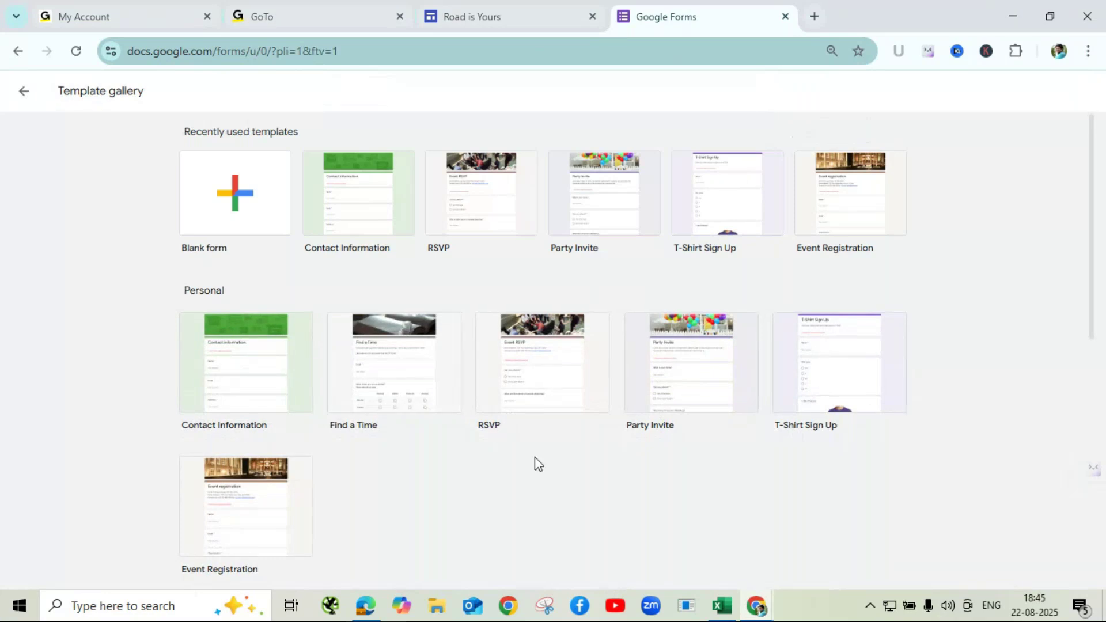
scroll(540, 444, "down", 2)
scroll(540, 444, "down", 5)
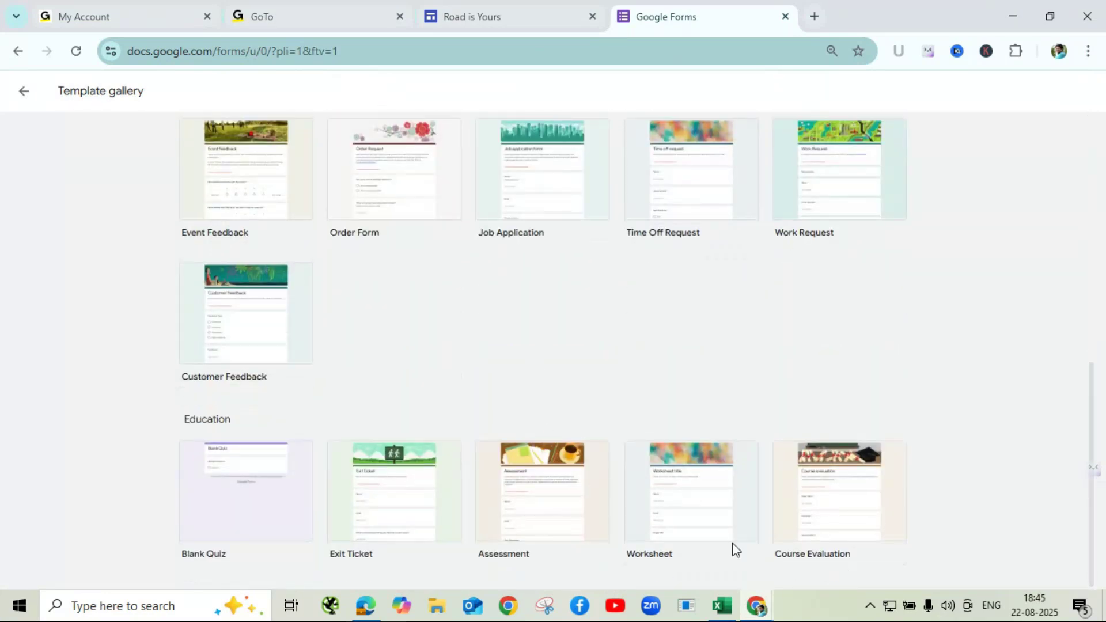
scroll(512, 362, "up", 8)
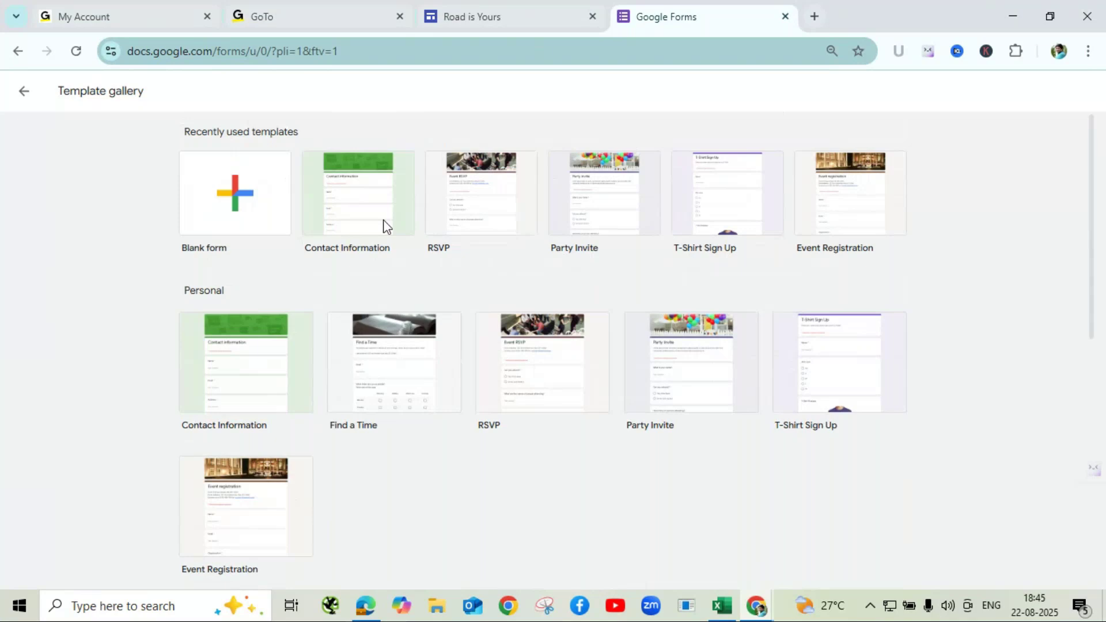
- Create a blank form and retitle it 'Rider Globe Enquiry form'
left_click(236, 216)
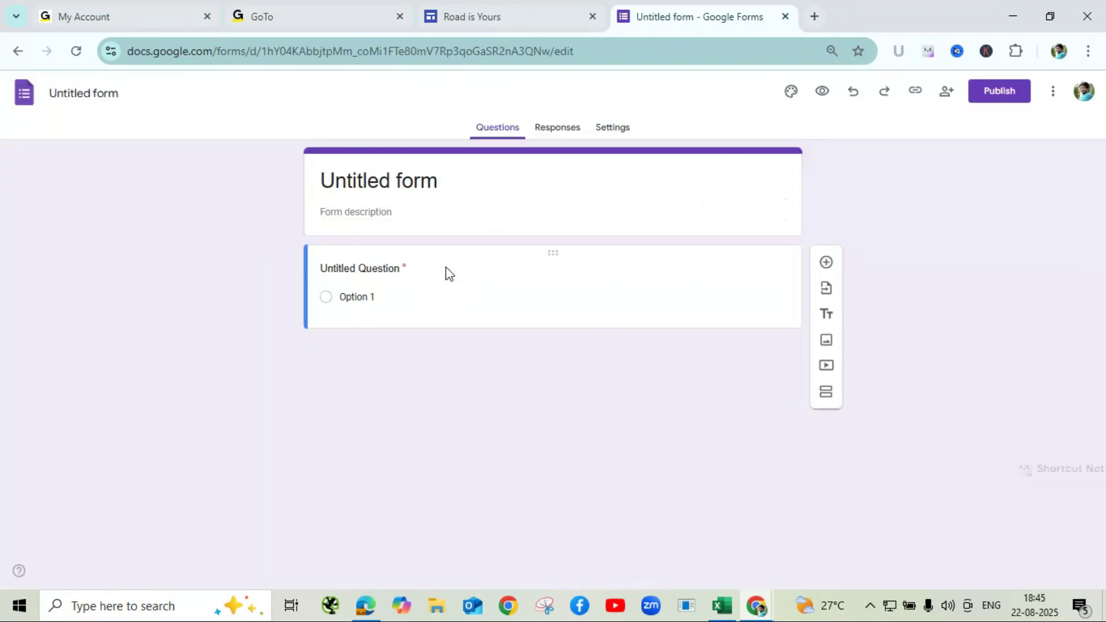
left_click(447, 183)
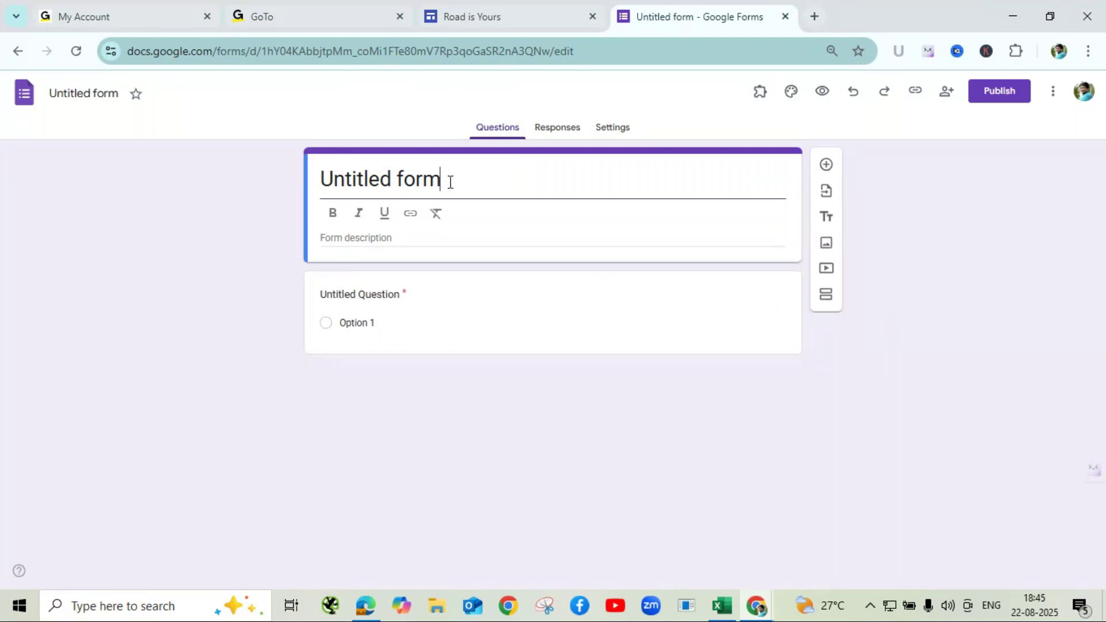
key("BackSpace")
key("BackSpace")
key("BackSpace")
key("BackSpace")
key("BackSpace")
key("BackSpace")
key("BackSpace")
key("BackSpace")
key("BackSpace")
key("BackSpace")
key("BackSpace")
key("BackSpace")
key("BackSpace")
key("ctrl+z")
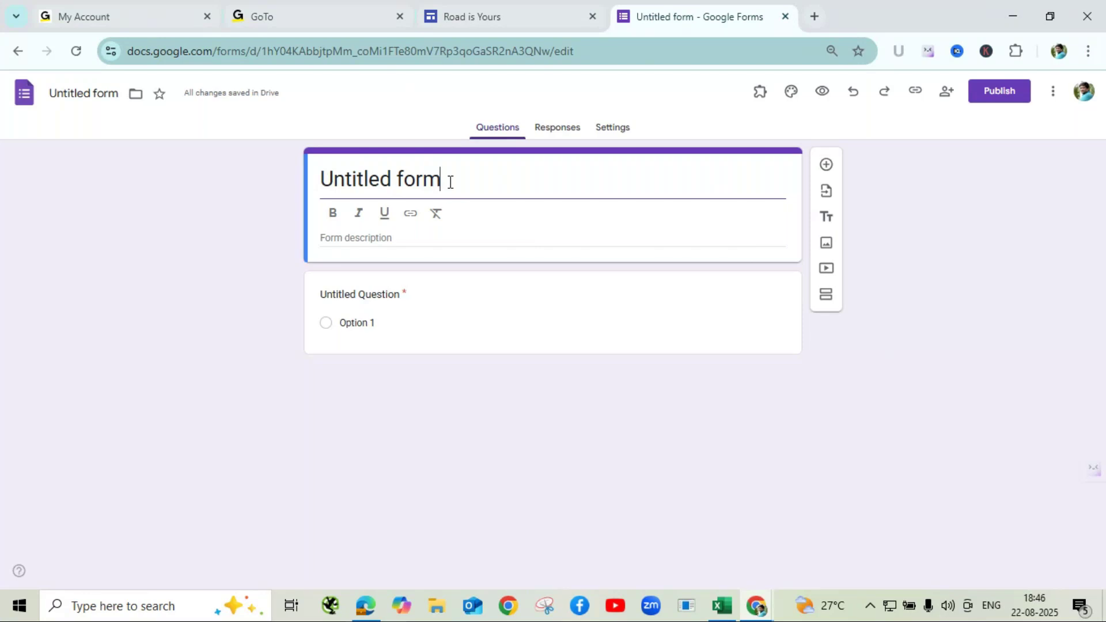
key("Left")
key("Left")
key("Left")
key("Left")
key("Left")
key("BackSpace")
key("BackSpace")
key("BackSpace")
key("BackSpace")
key("BackSpace")
key("BackSpace")
key("BackSpace")
key("BackSpace")
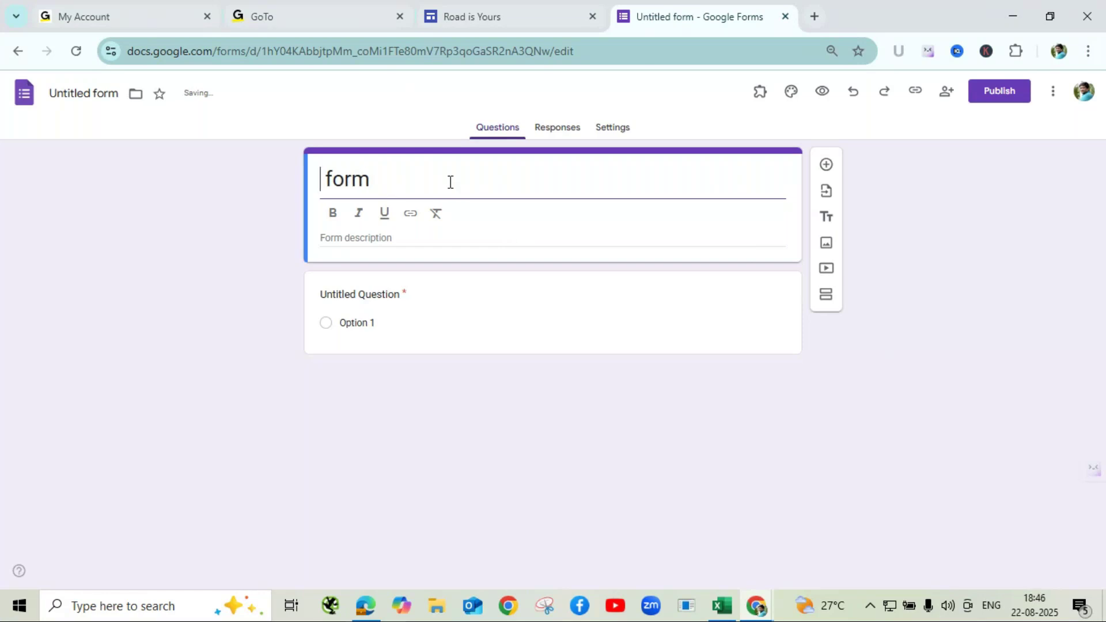
type("Rider ")
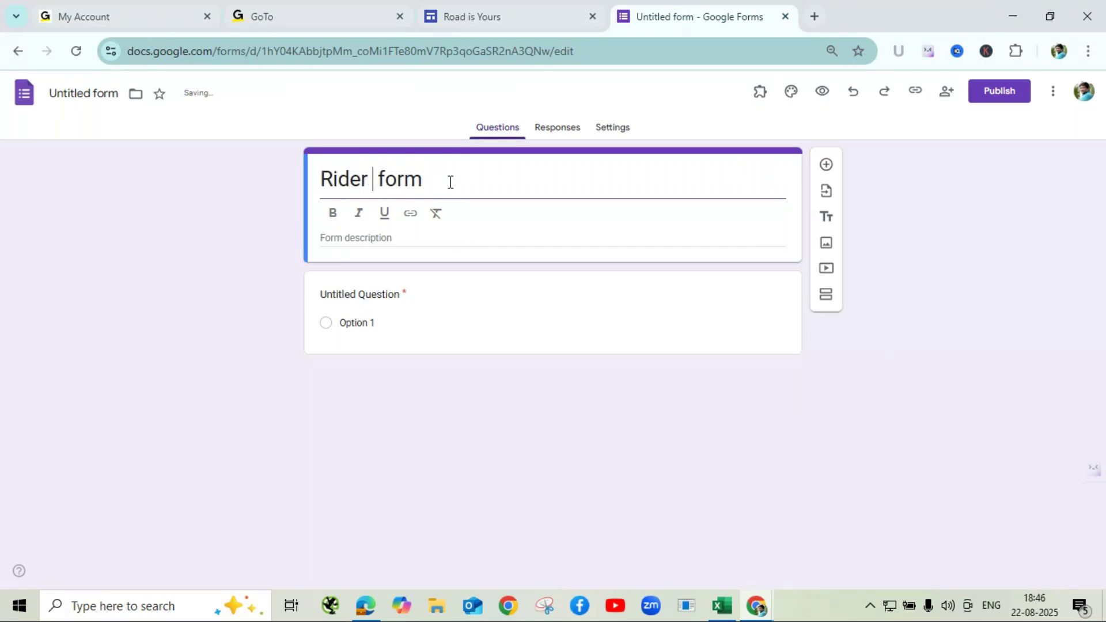
type("Globe")
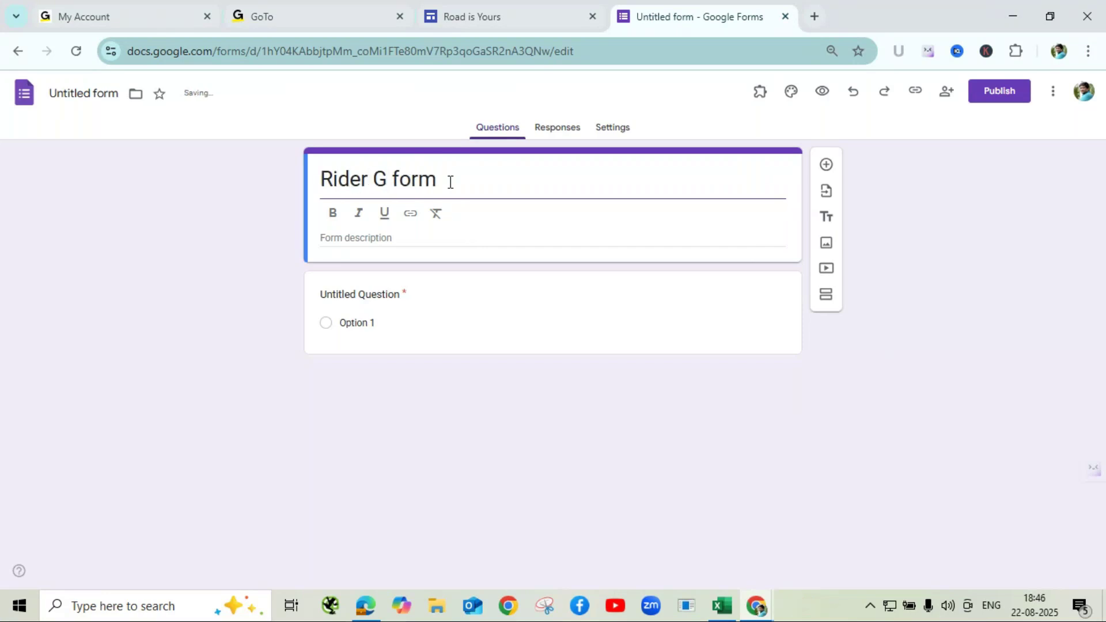
type(" Enq")
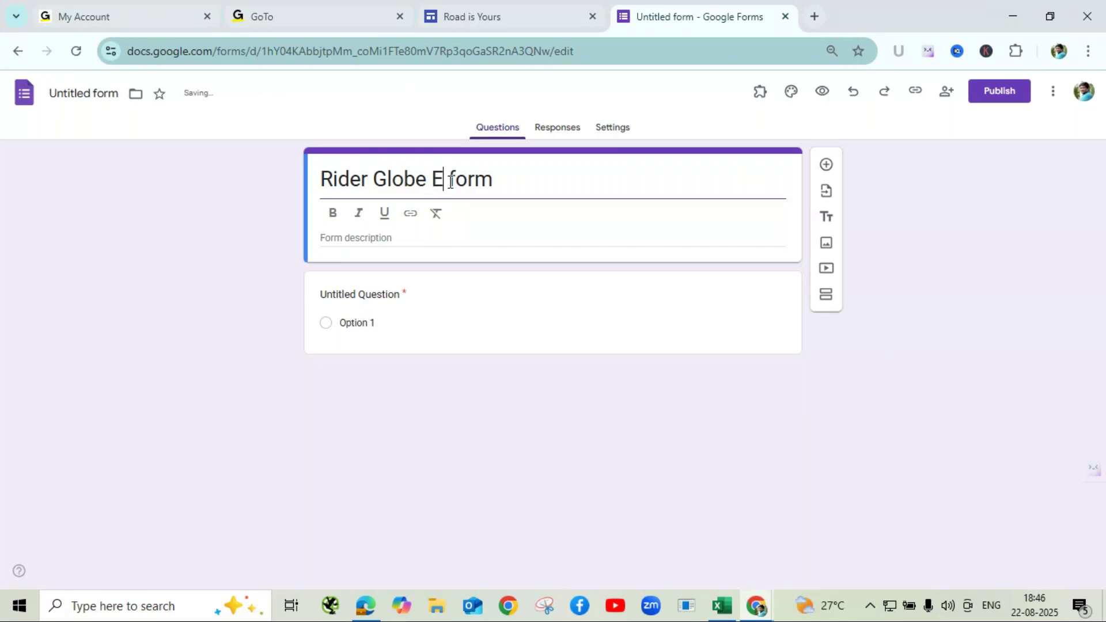
type("uiry")
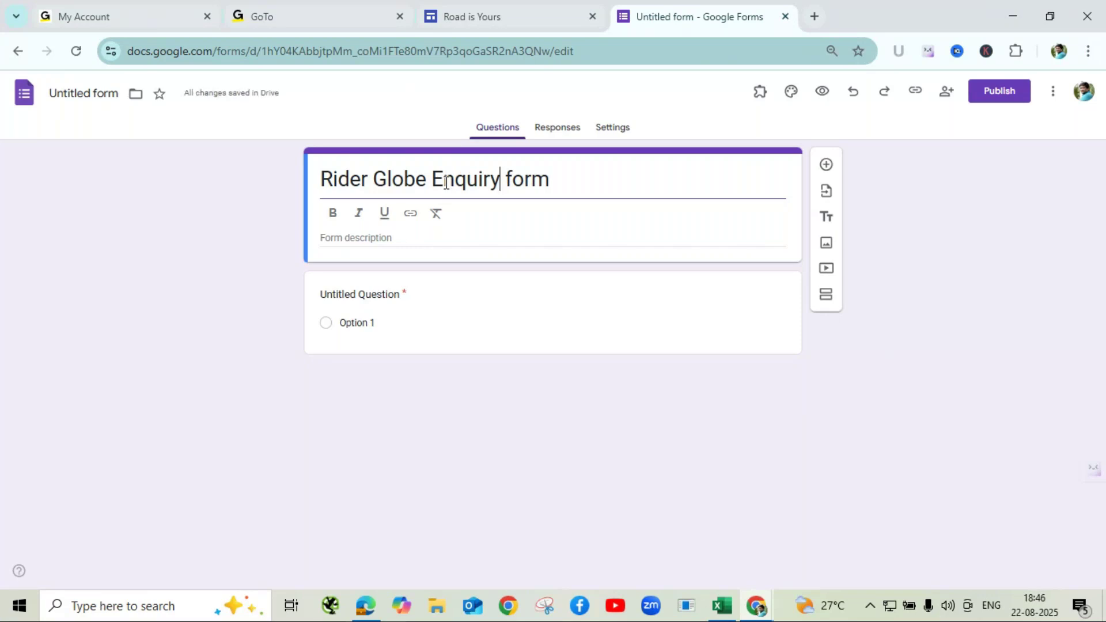
- Add the description 'Kindly fill your personal details to generate enquiry status tracking system.' and select it
left_click(380, 244)
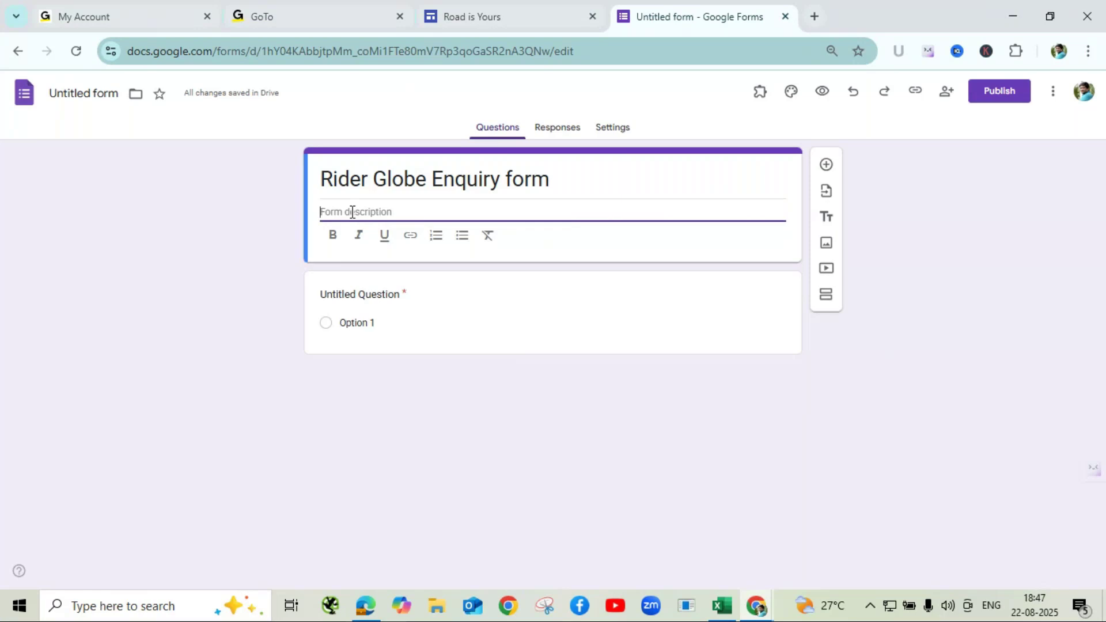
type("Kindly fill y")
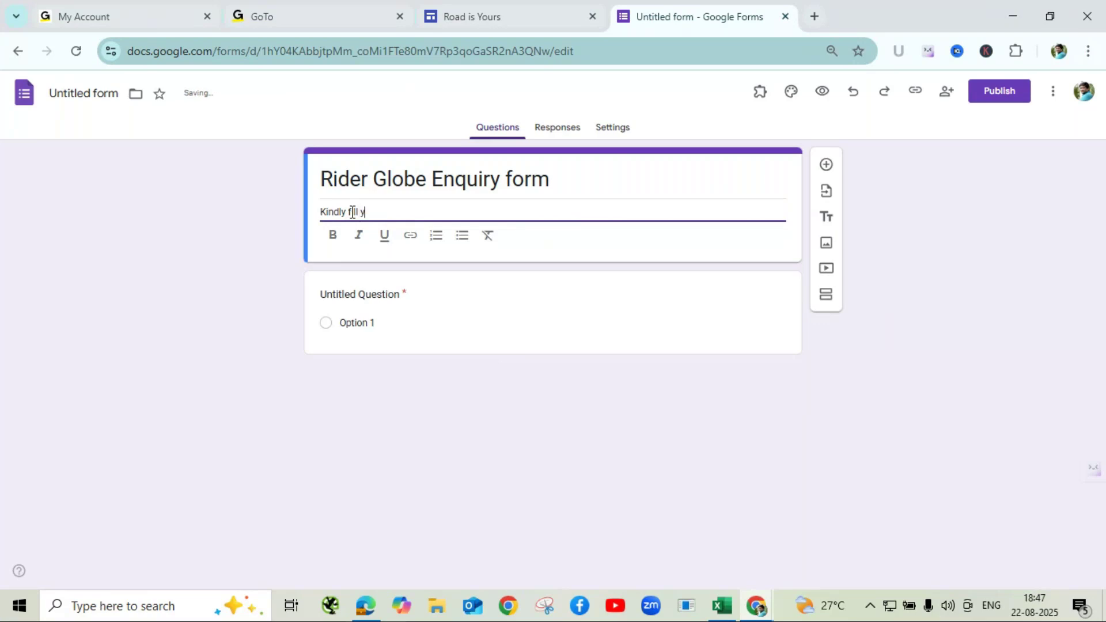
type("our personal ")
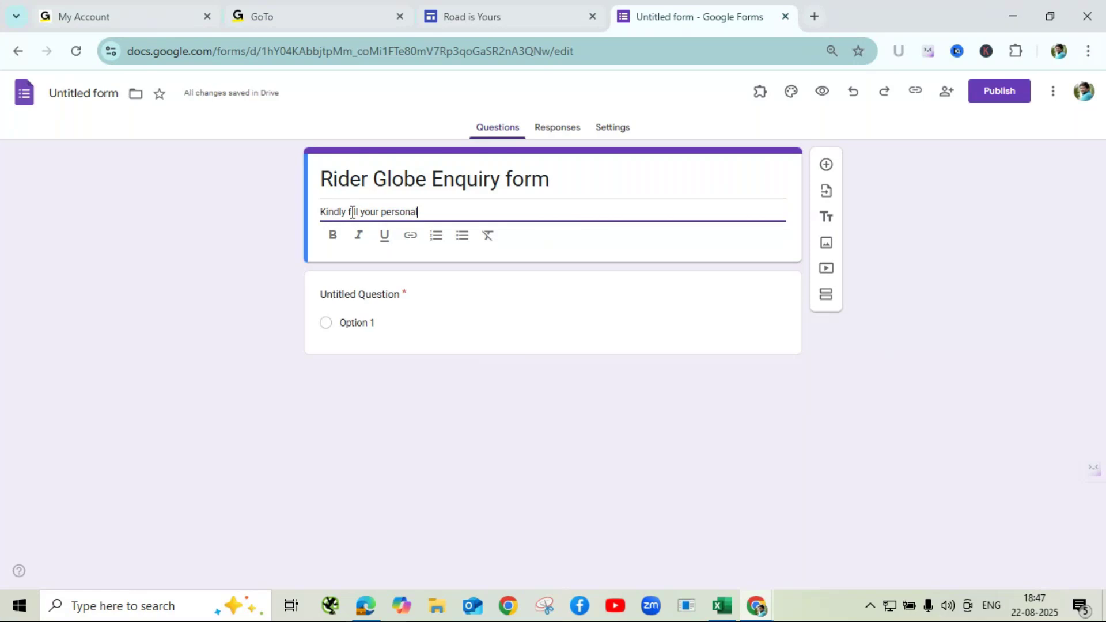
type("details")
type("to")
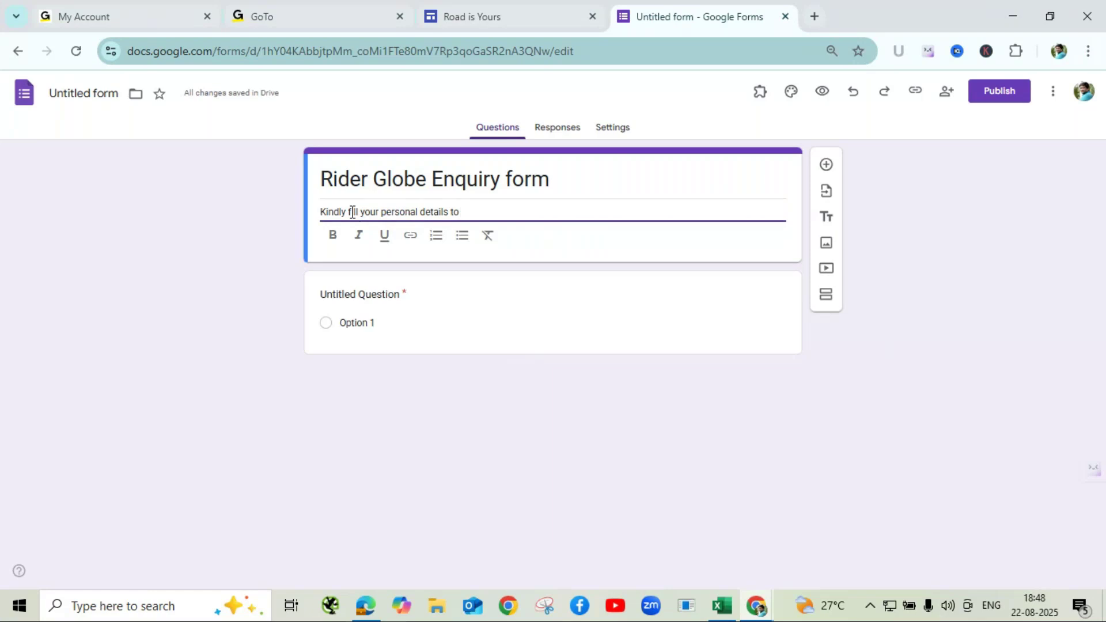
type("generat")
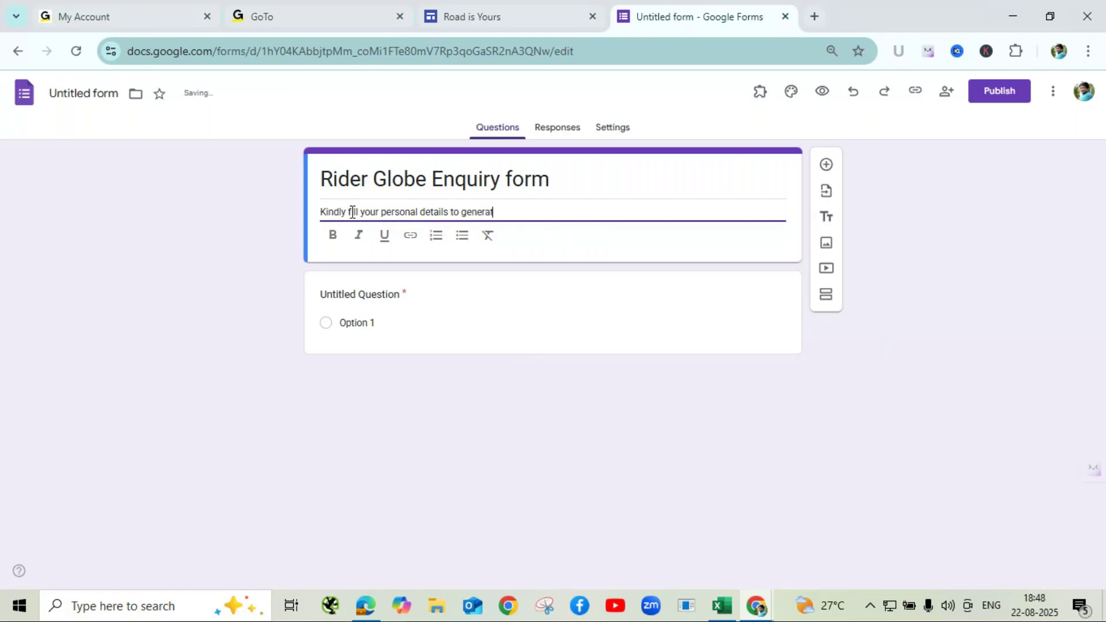
type("e enquiry status tra")
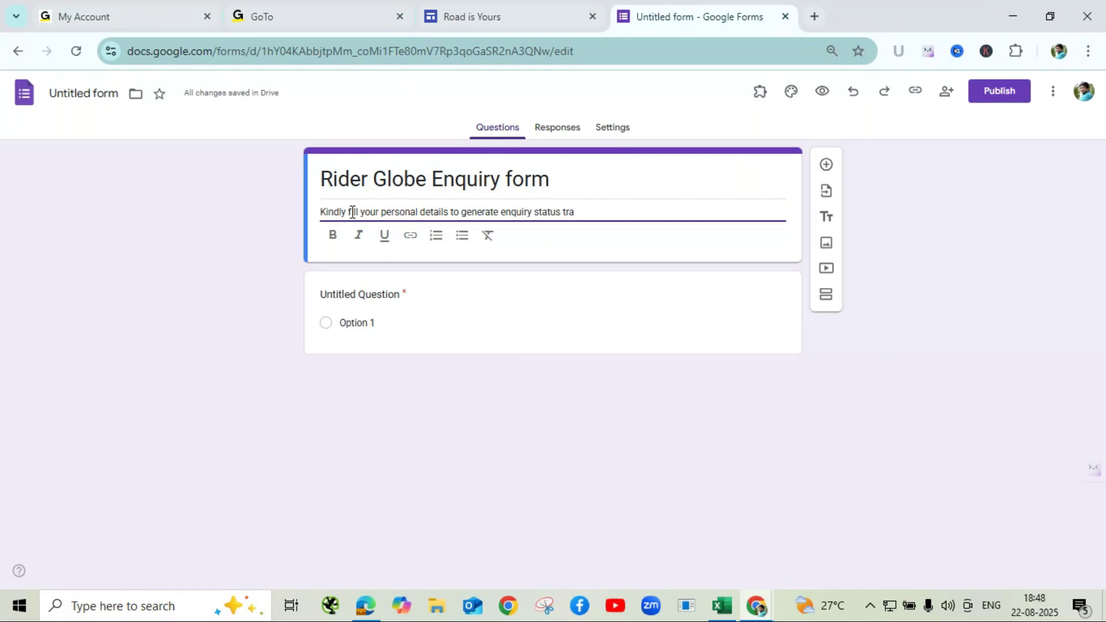
type("cking ")
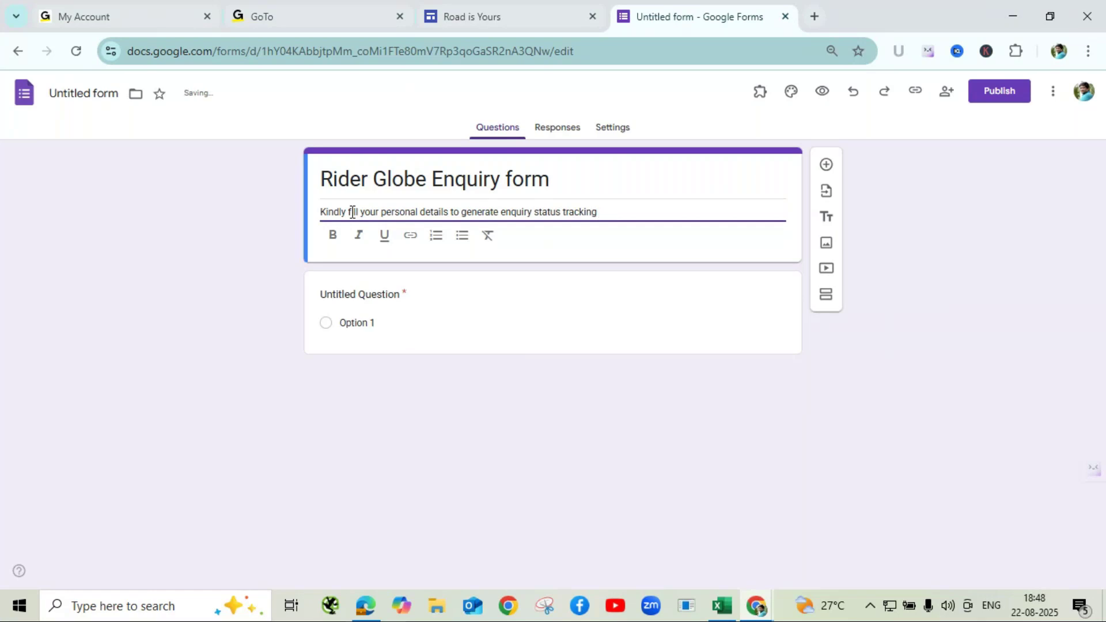
type("system.")
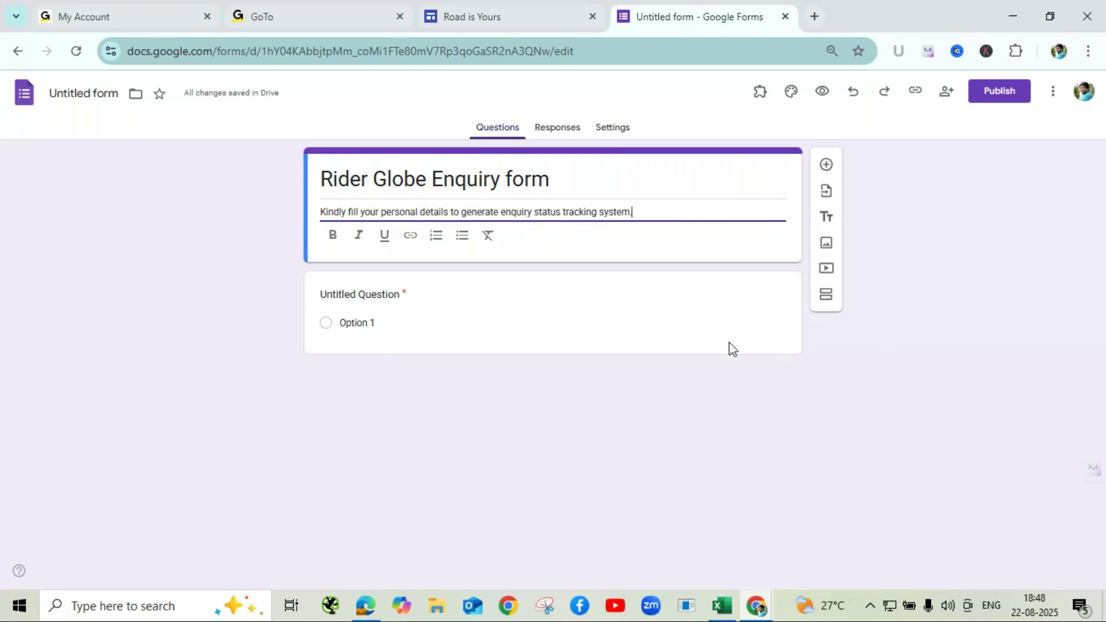
left_click_drag(636, 212, 313, 212)
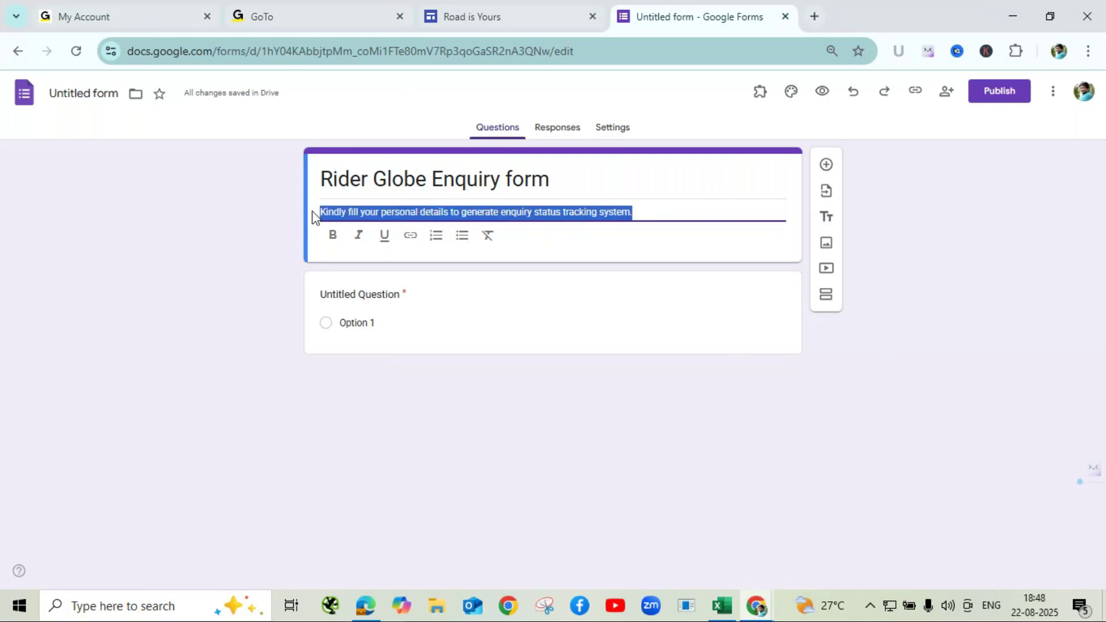
- Format the selected form description as bold, italic and underlined
left_click(338, 246)
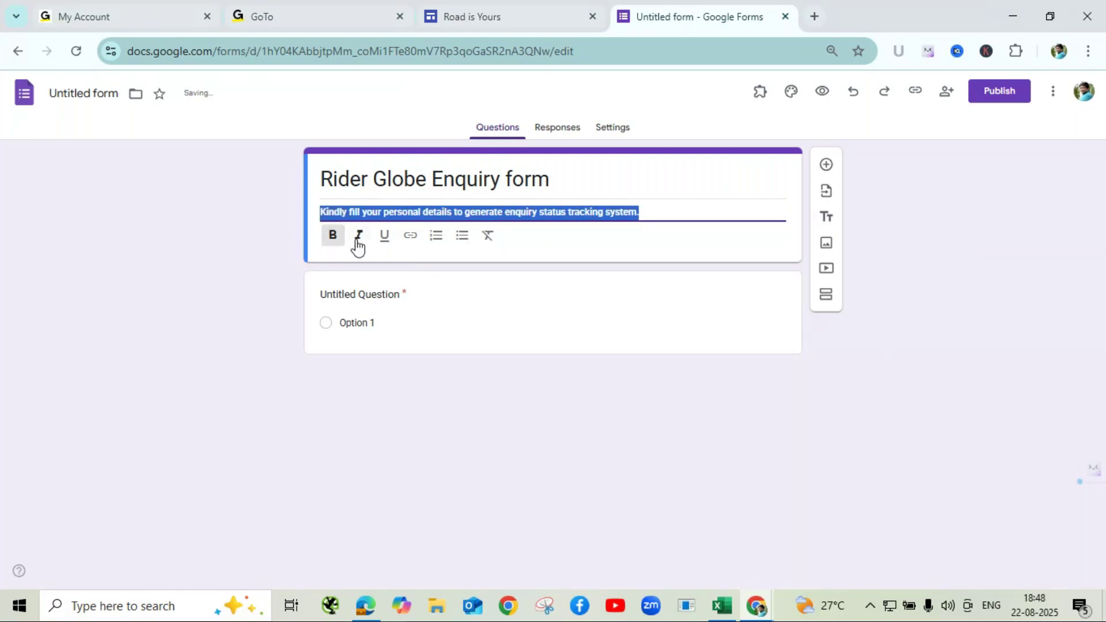
left_click(358, 247)
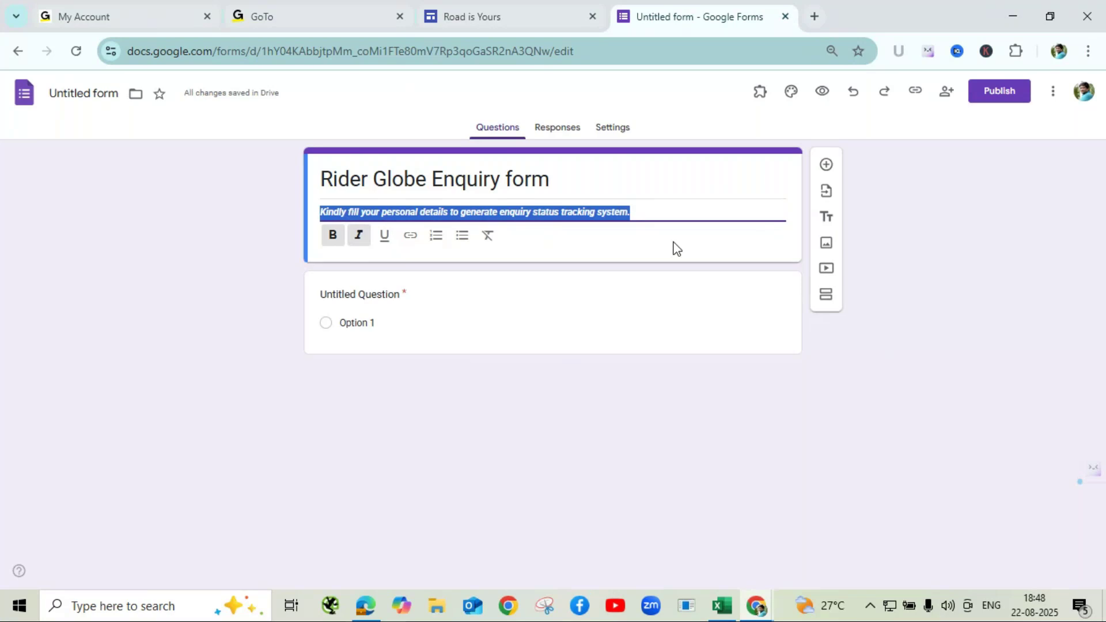
left_click(386, 241)
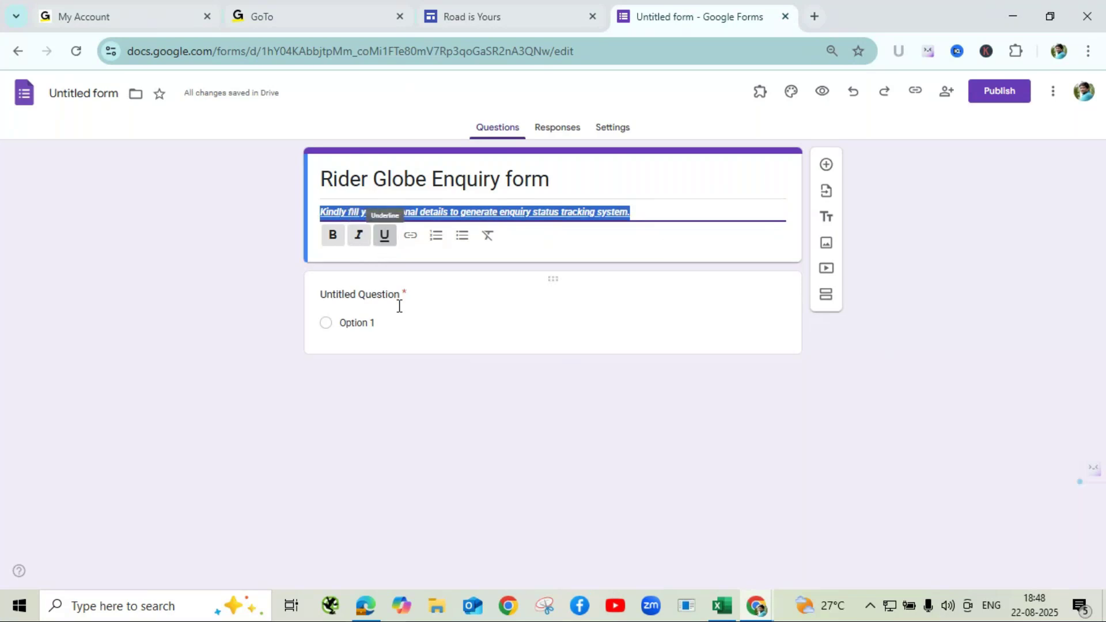
left_click(459, 419)
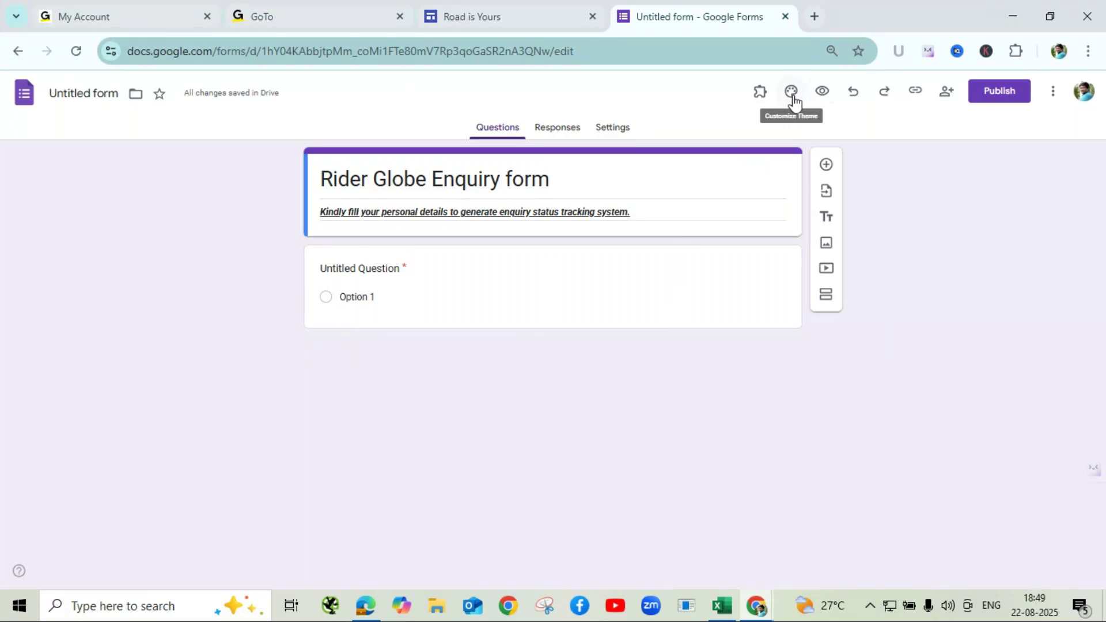
- Set the theme fonts to Pacifico for header, Nunito for questions and Trebuchet MS for text
left_click(792, 98)
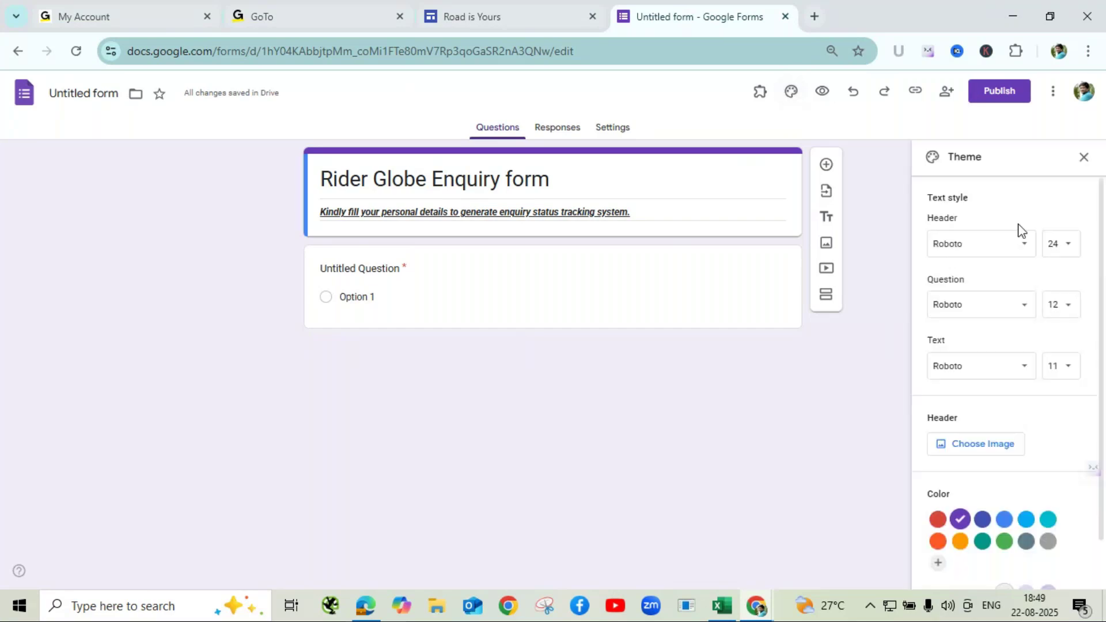
left_click(1028, 258)
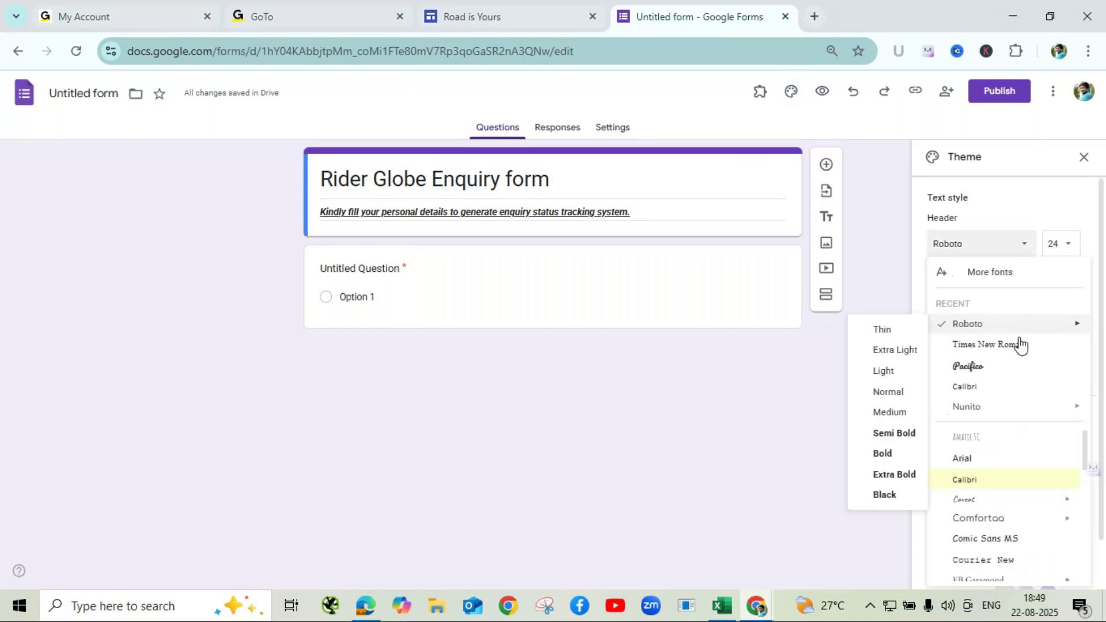
left_click(1015, 368)
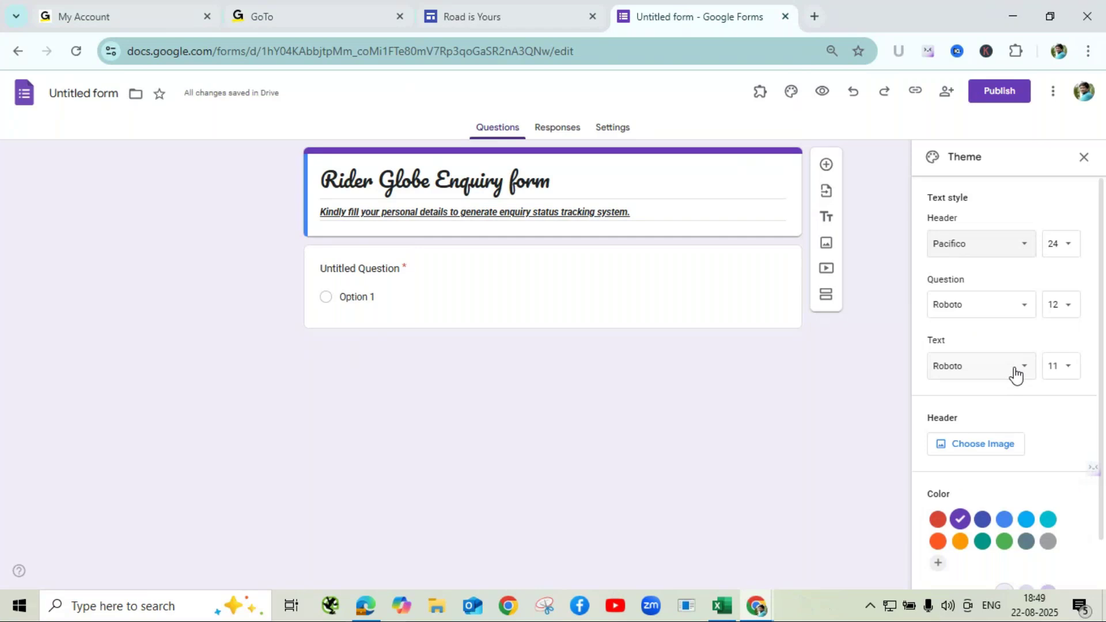
left_click(1023, 310)
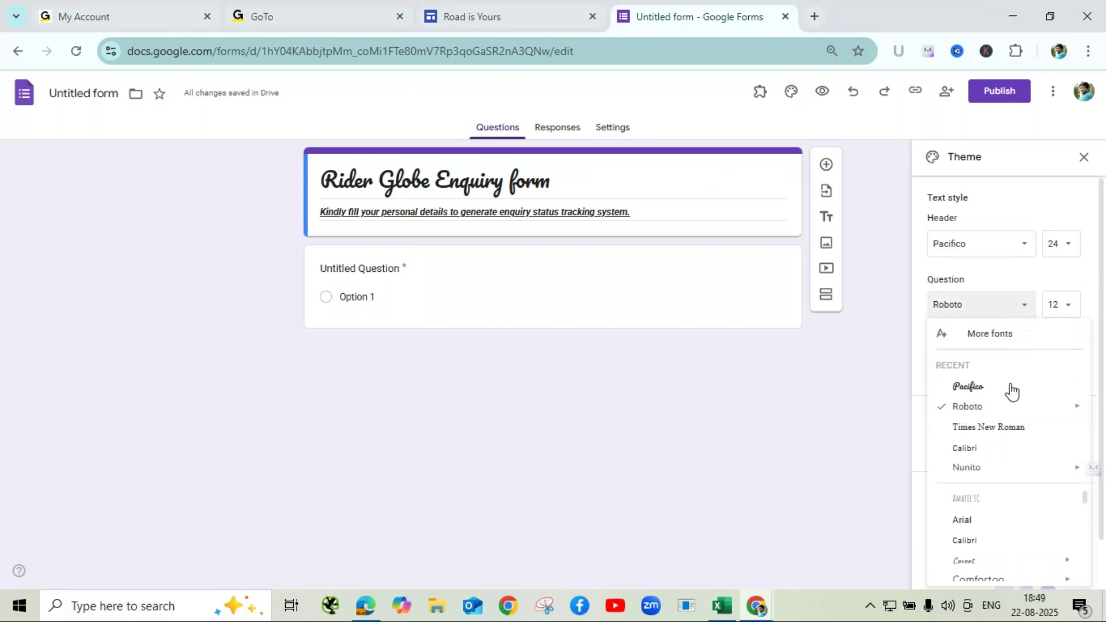
mouse_move(1013, 472)
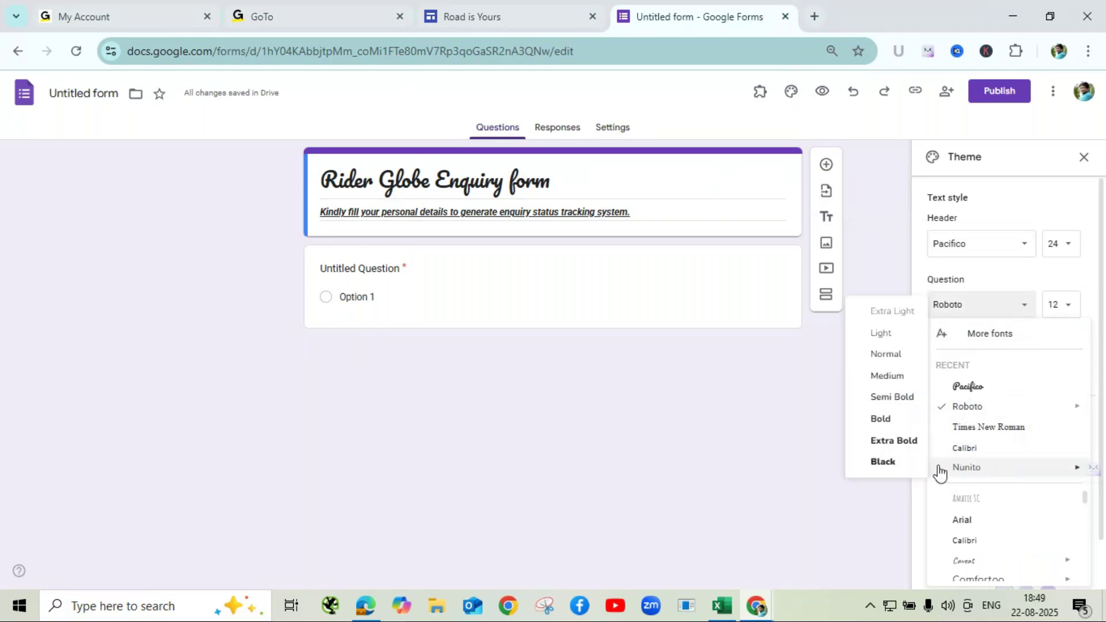
left_click(889, 428)
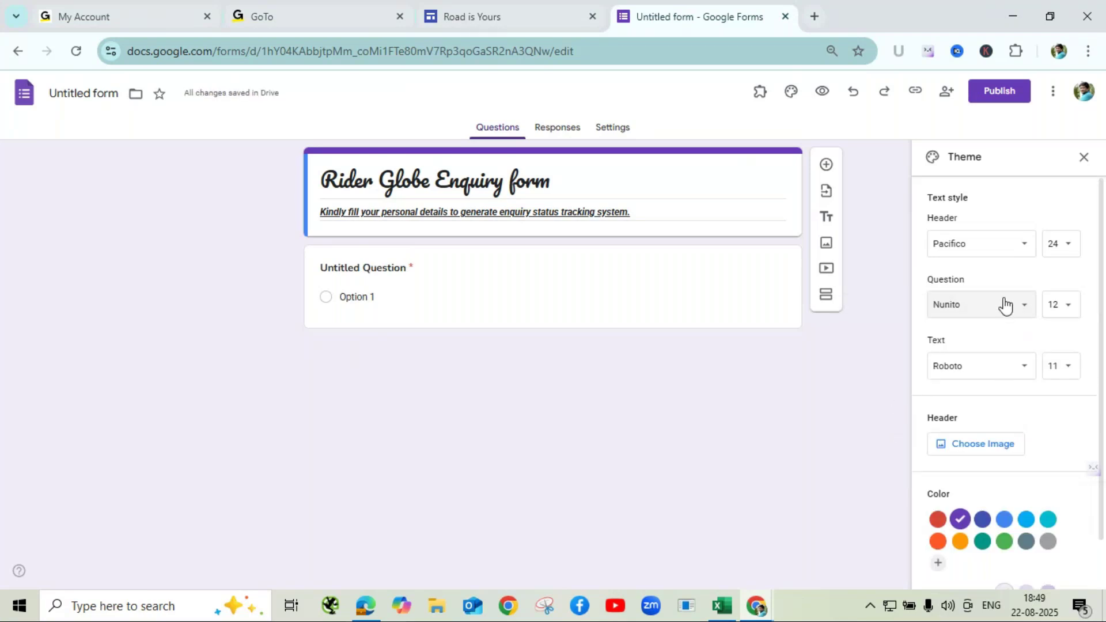
left_click(999, 374)
scroll(1001, 455, "down", 1)
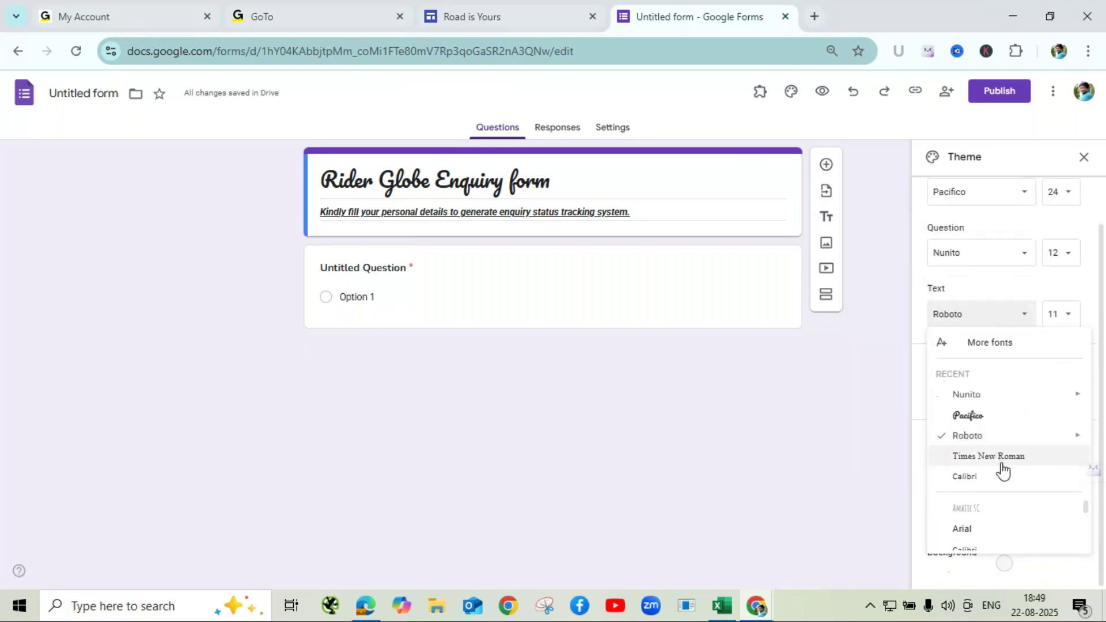
scroll(957, 533, "down", 1)
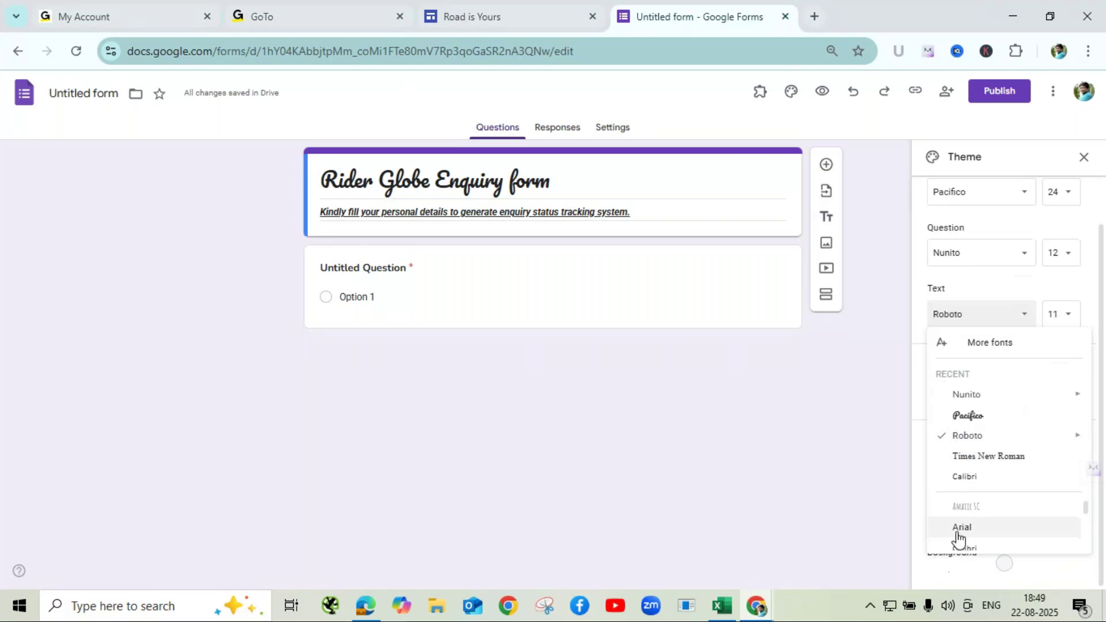
scroll(958, 539, "down", 2)
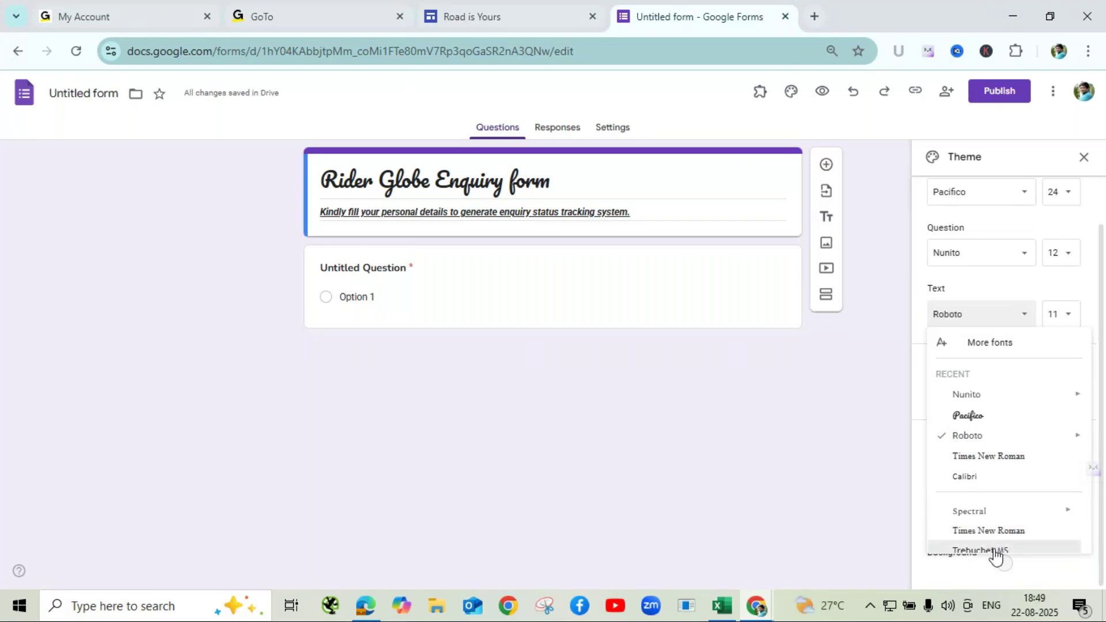
left_click(994, 555)
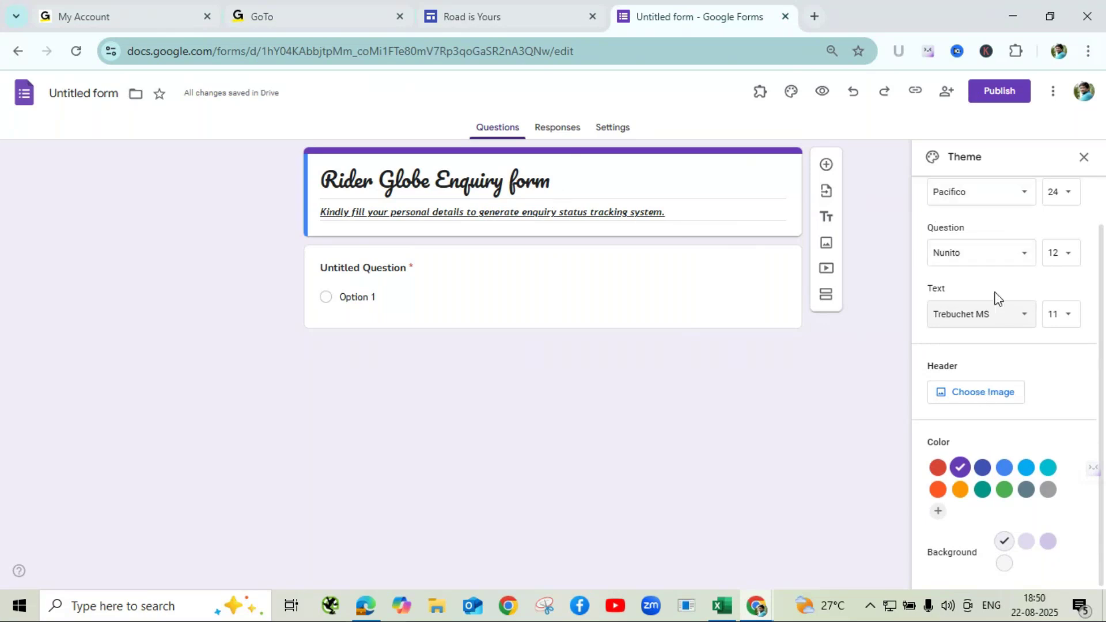
scroll(999, 297, "up", 1)
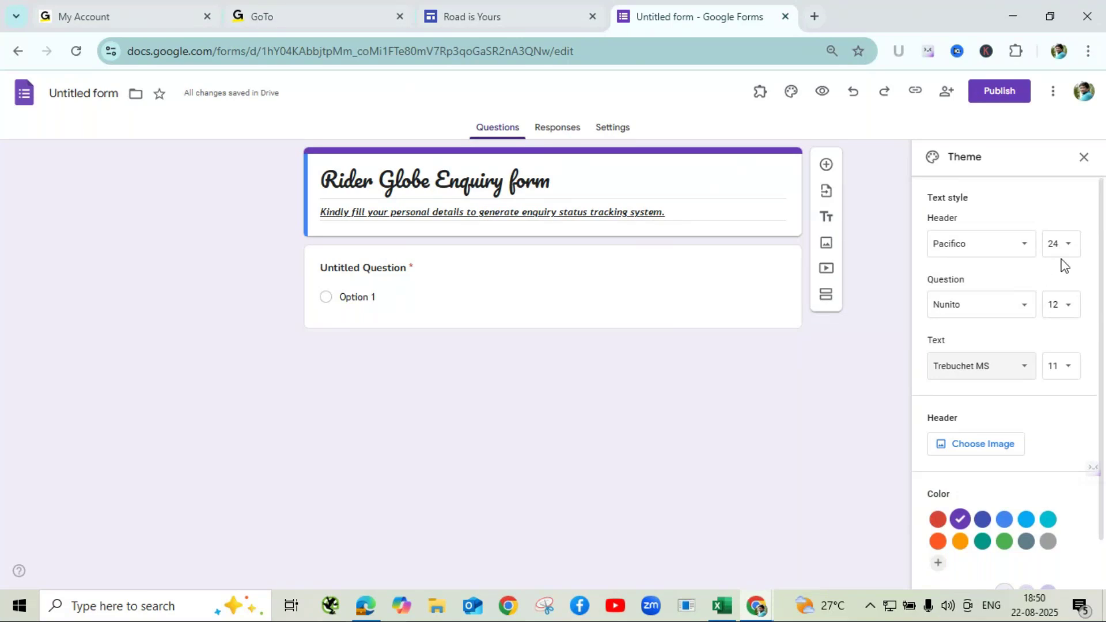
- Keep header size 24, and set question size 16 and text size 12
left_click(1070, 247)
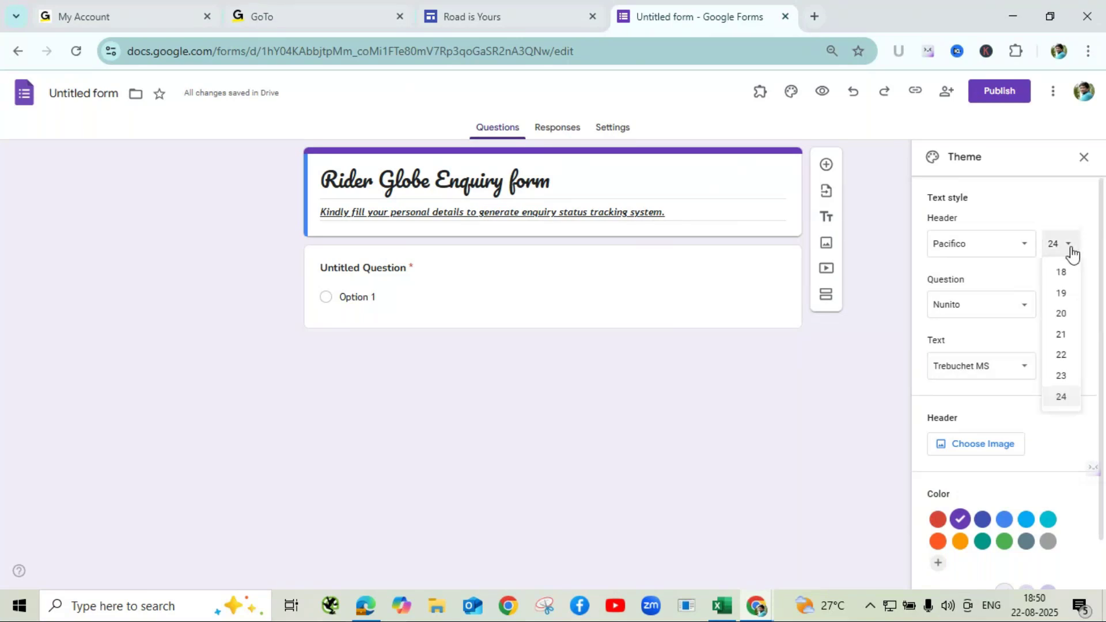
left_click(1068, 400)
left_click(1062, 306)
left_click(1068, 420)
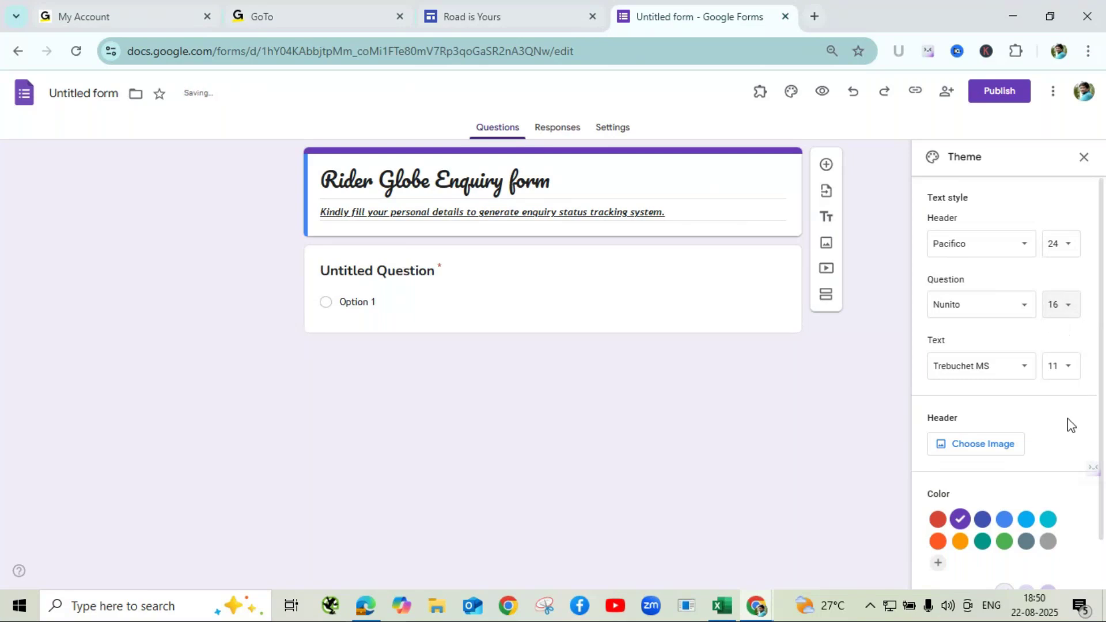
left_click(1062, 372)
left_click(1064, 458)
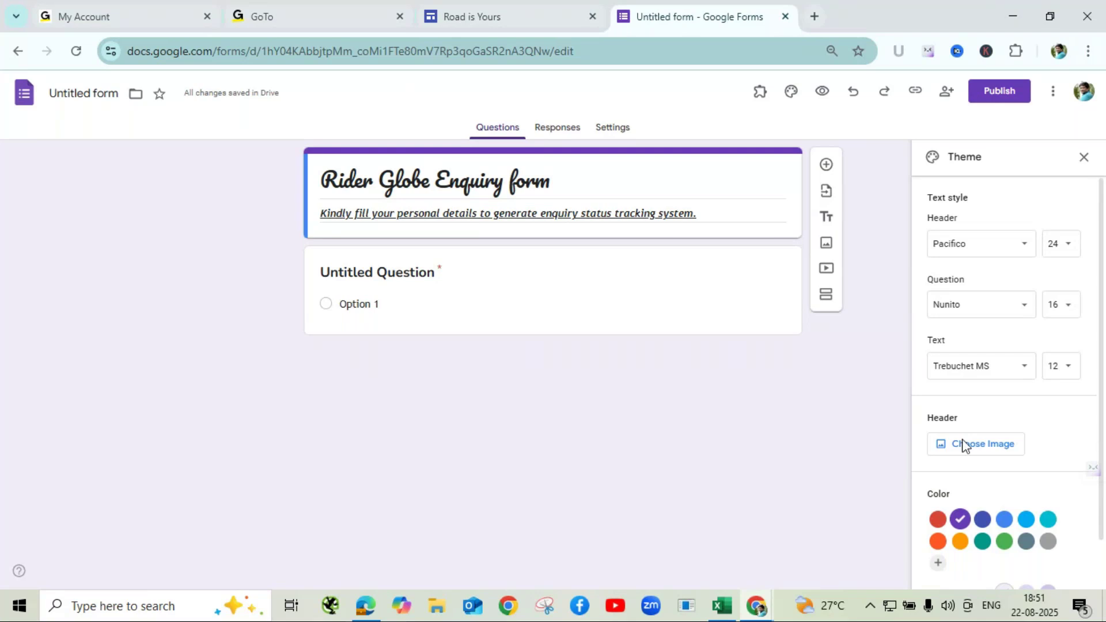
- Insert the runner-in-tall-grass photo as the form's header image
left_click(1003, 446)
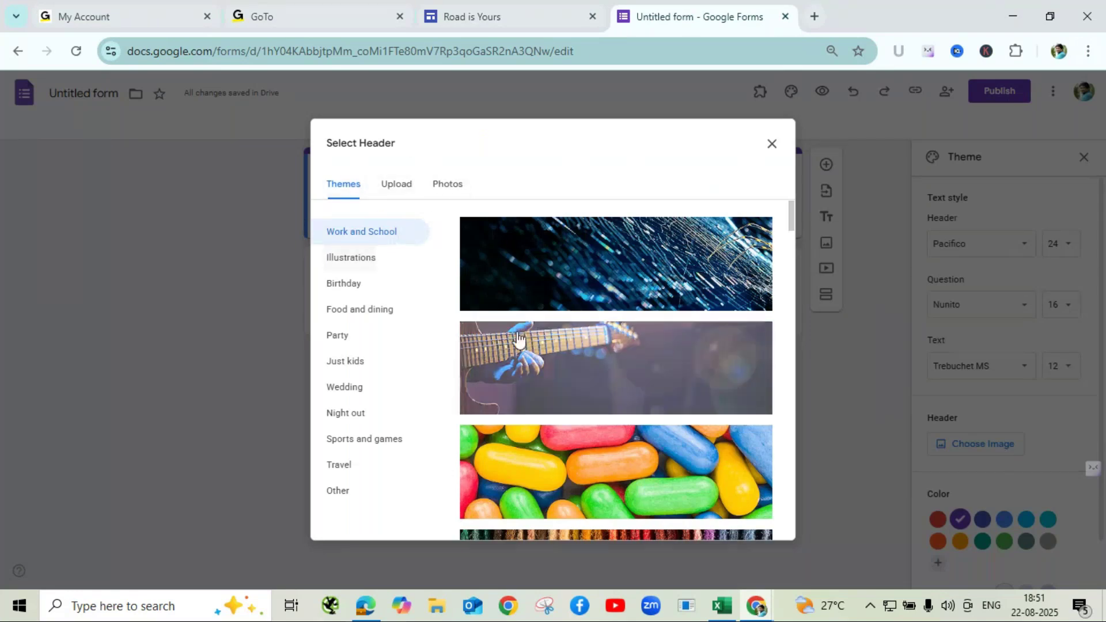
scroll(659, 409, "down", 1)
scroll(659, 410, "down", 3)
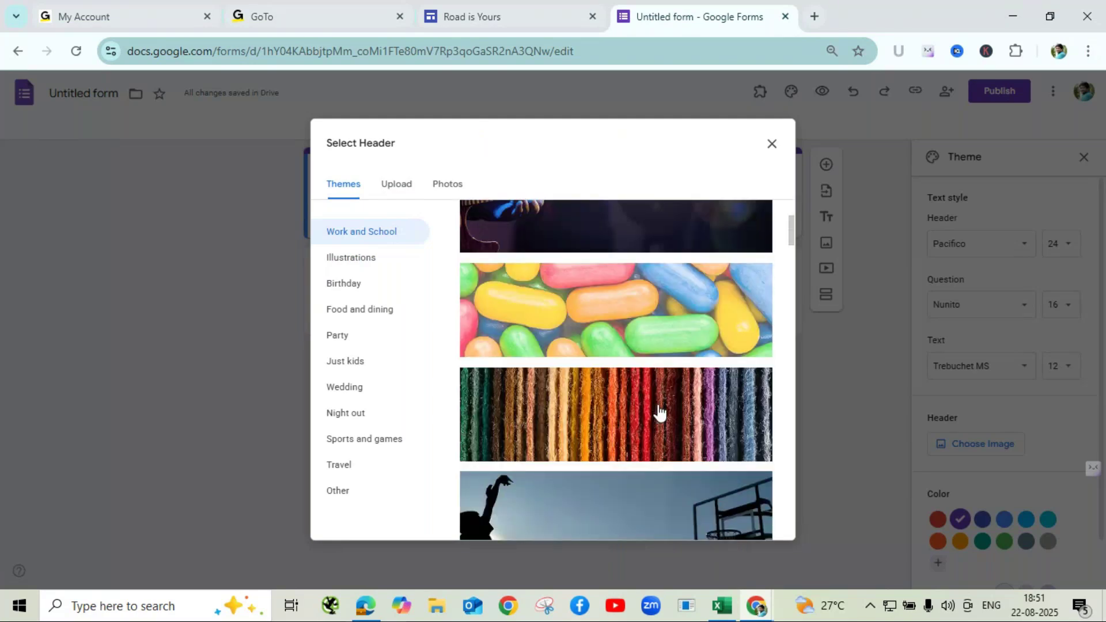
scroll(660, 412, "down", 3)
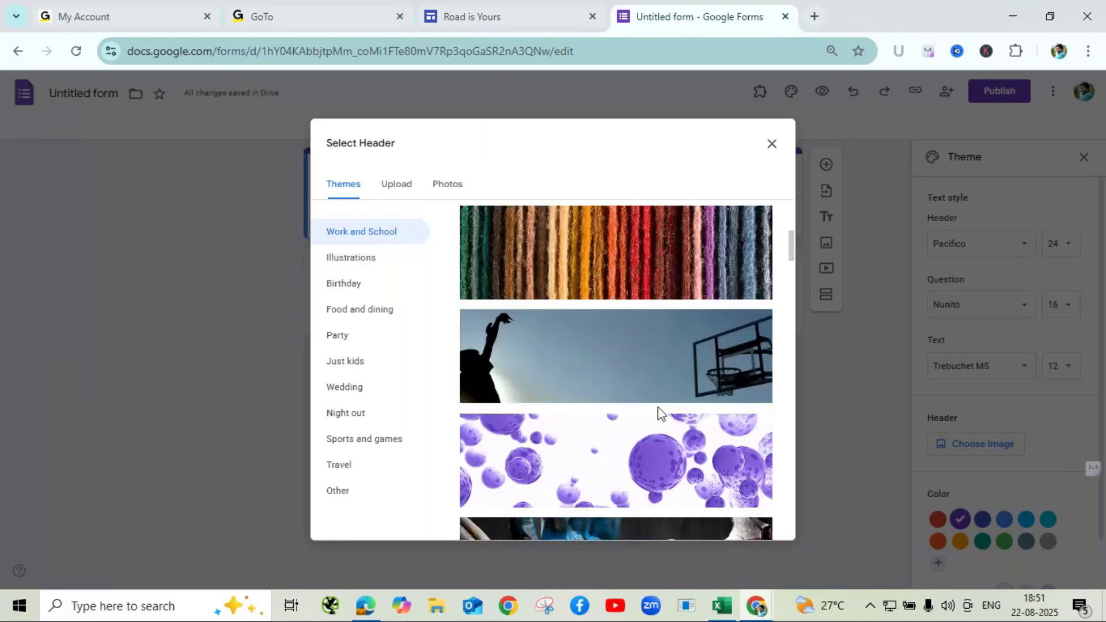
scroll(662, 403, "down", 5)
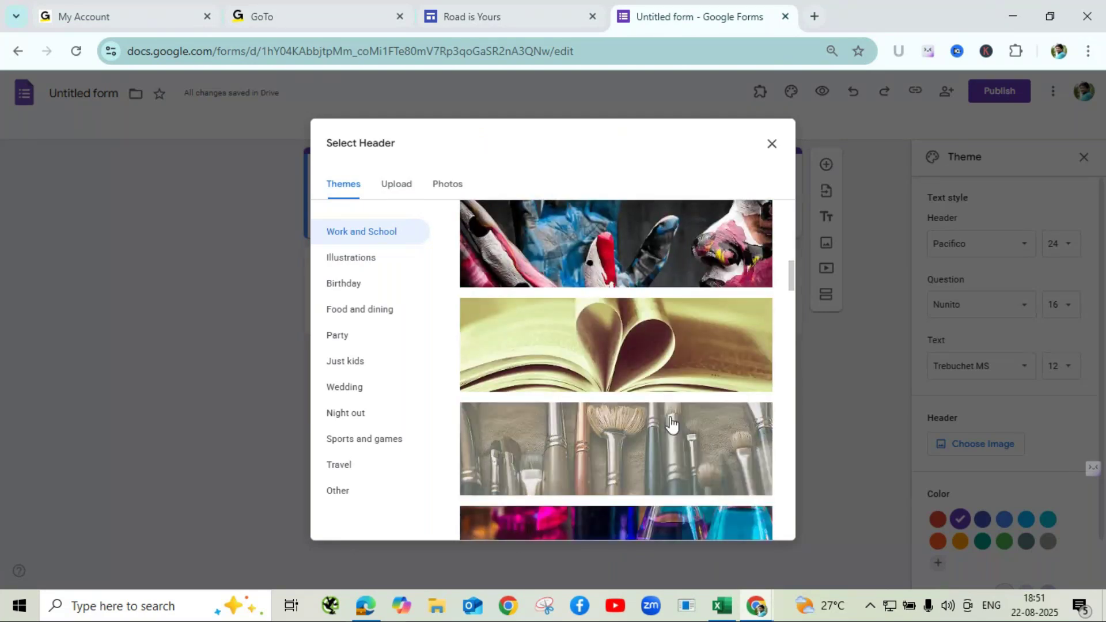
scroll(672, 424, "down", 12)
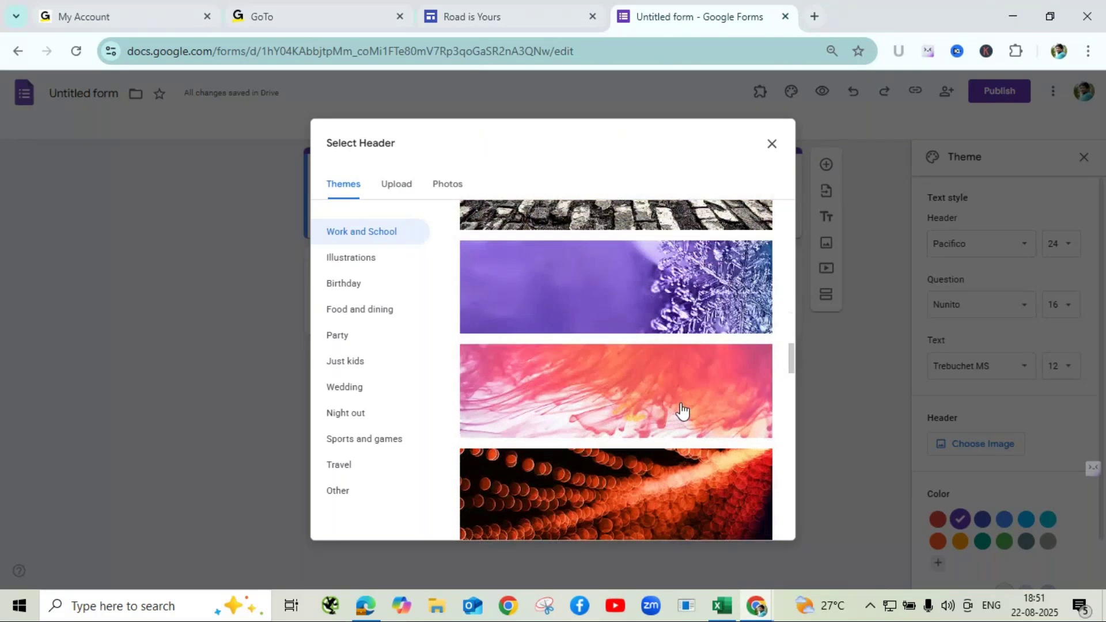
scroll(683, 411, "down", 5)
scroll(685, 408, "down", 5)
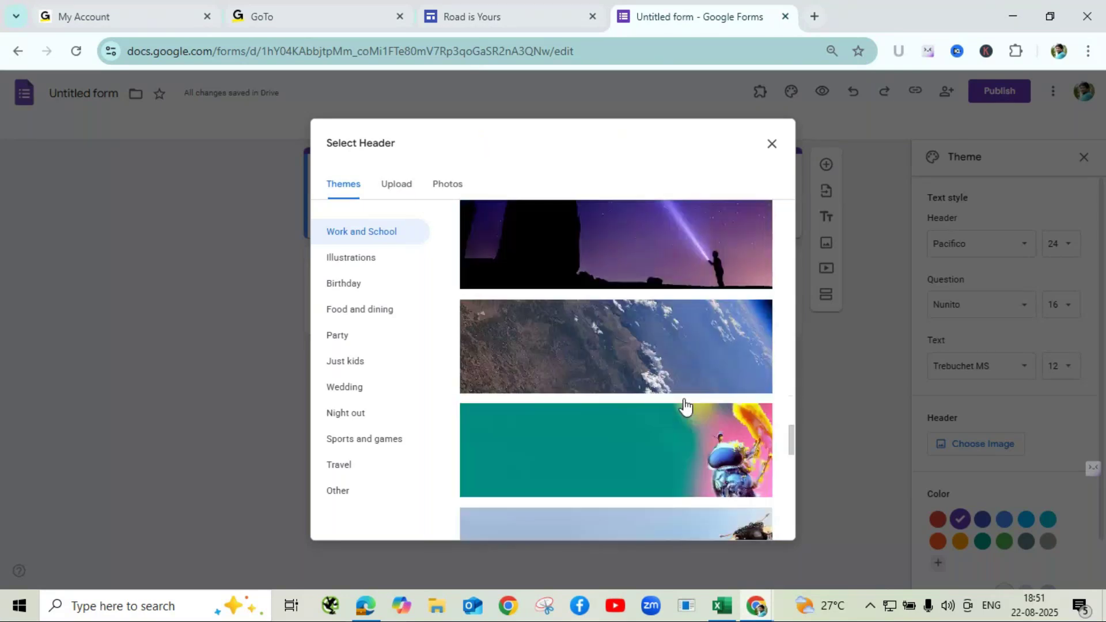
scroll(685, 407, "down", 3)
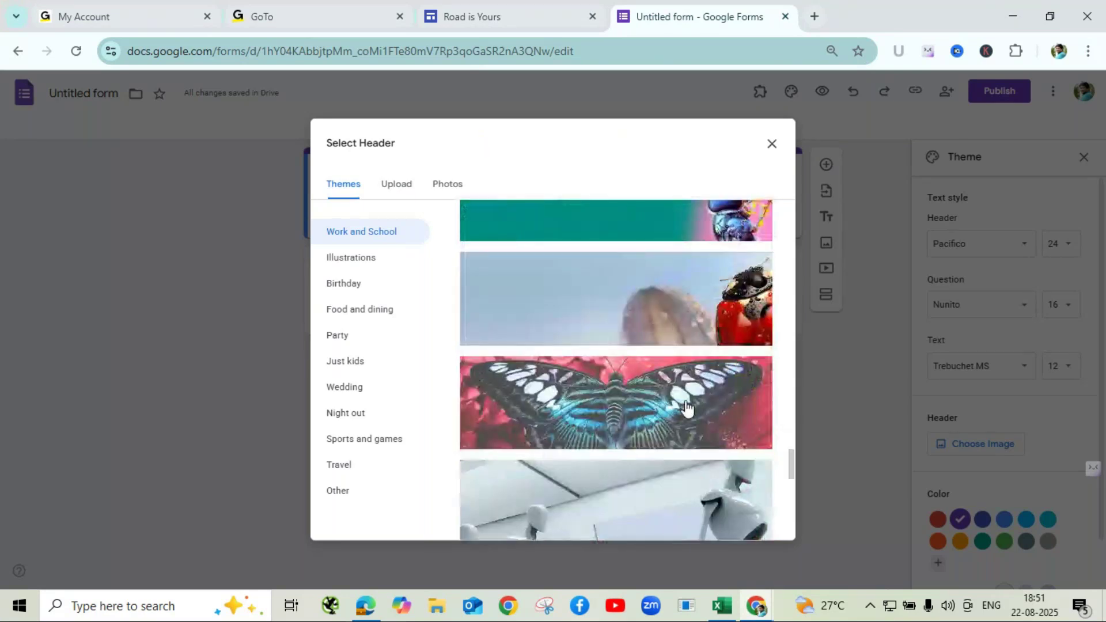
scroll(686, 410, "down", 5)
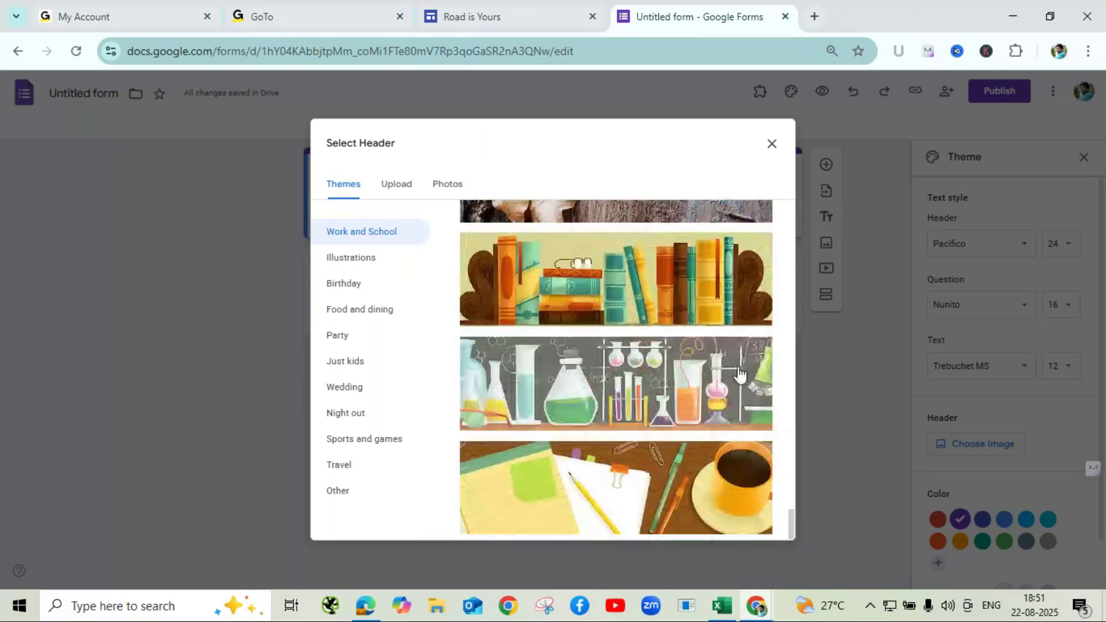
scroll(694, 406, "up", 1)
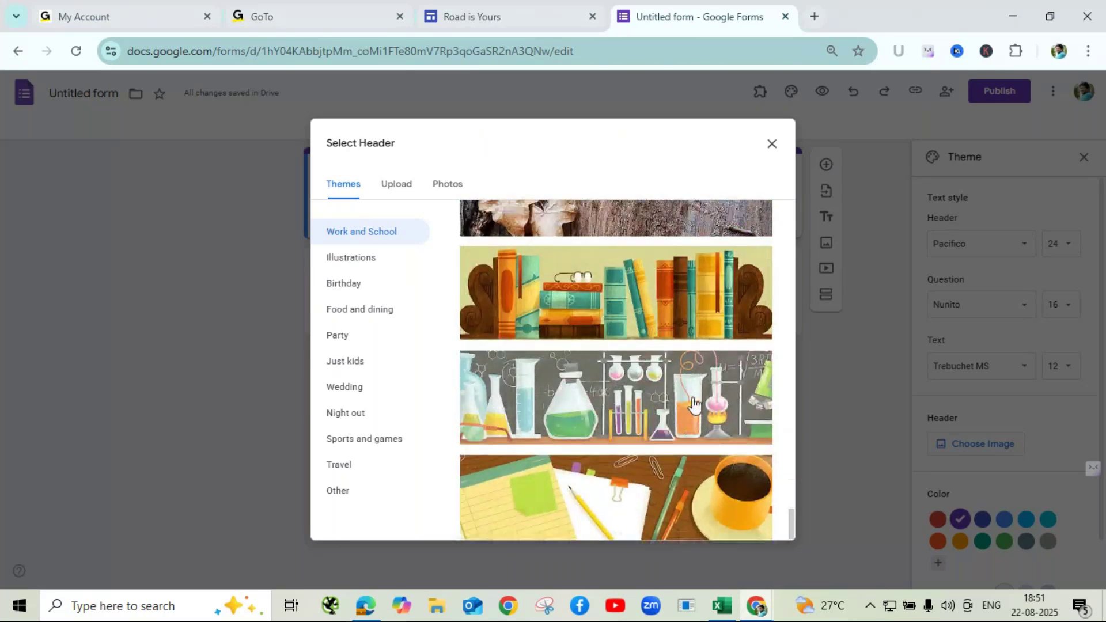
scroll(694, 406, "up", 3)
scroll(694, 406, "up", 4)
left_click(631, 388)
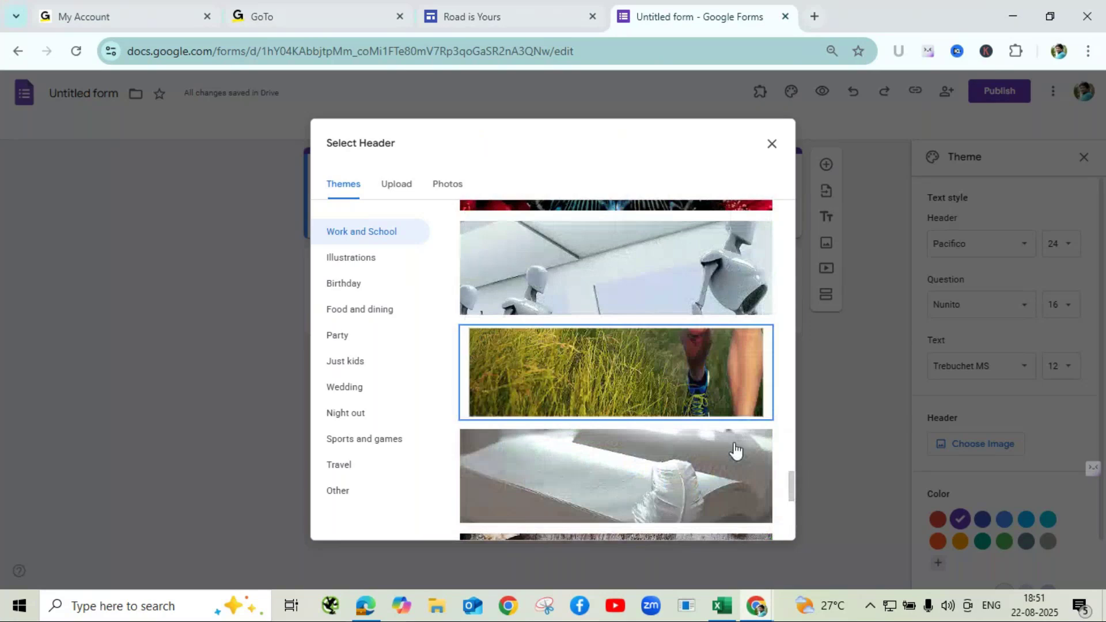
left_click(757, 523)
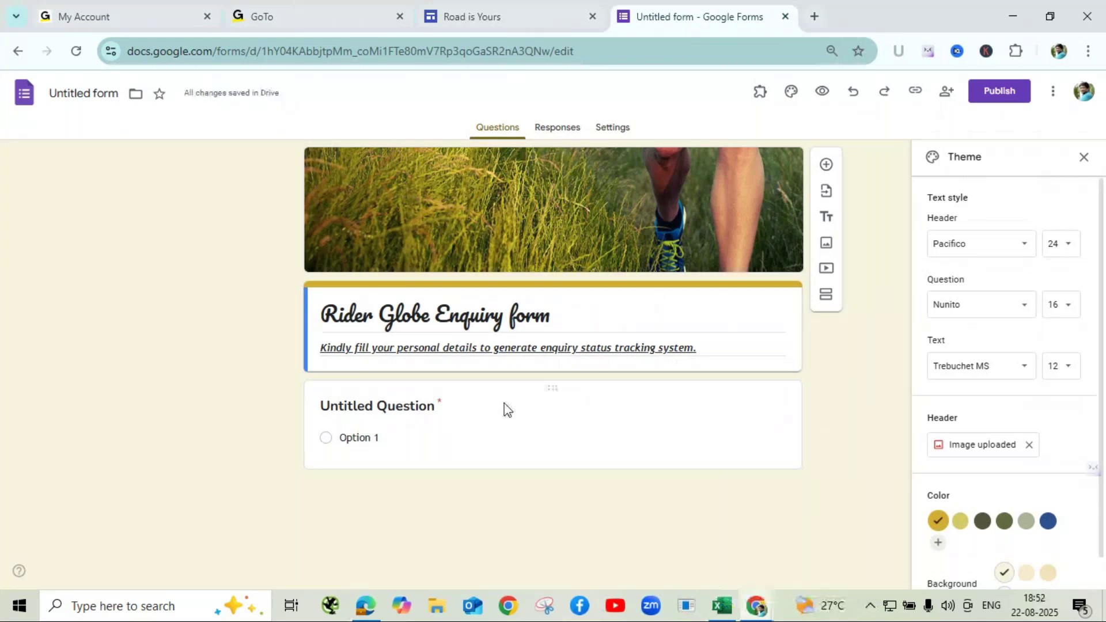
- Try a beige background and lighter yellow colour, then revert to the darker gold theme colour
scroll(990, 503, "down", 1)
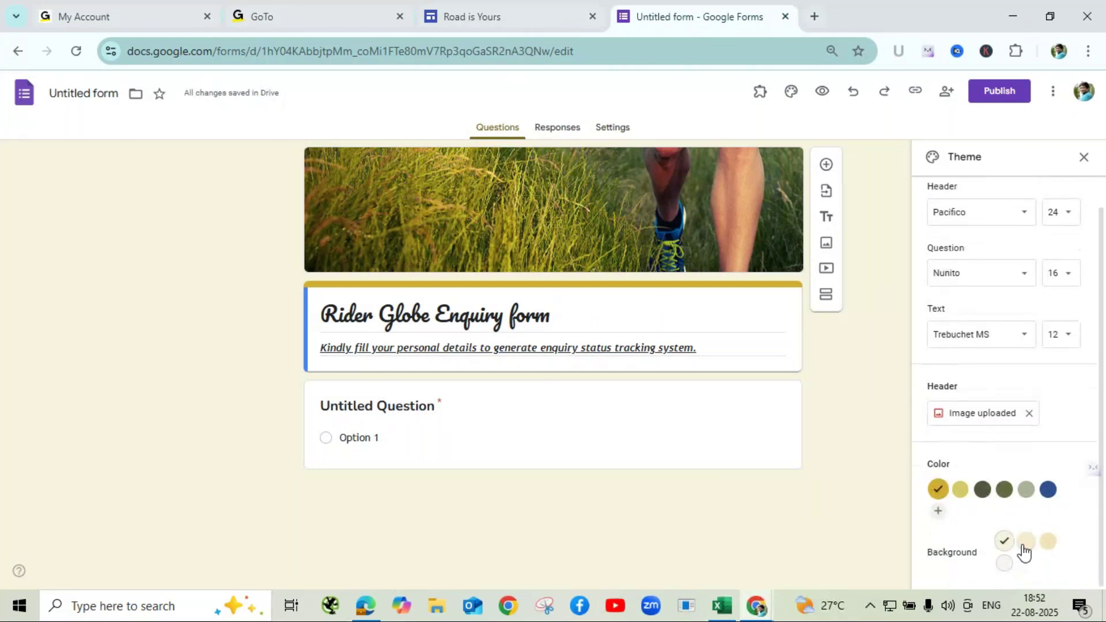
left_click(1048, 543)
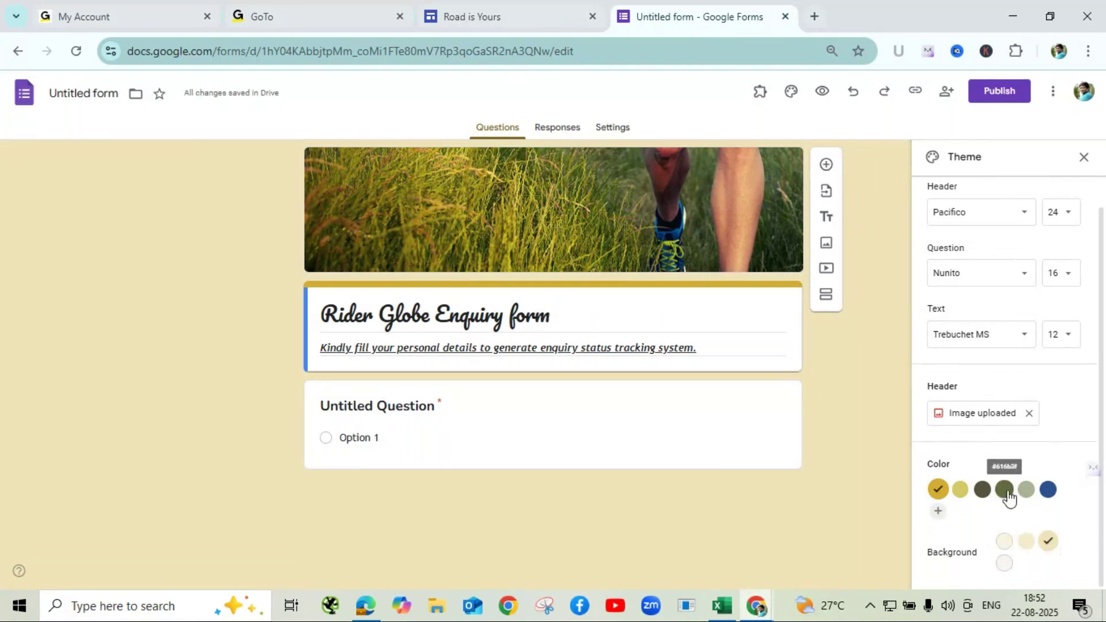
left_click(961, 491)
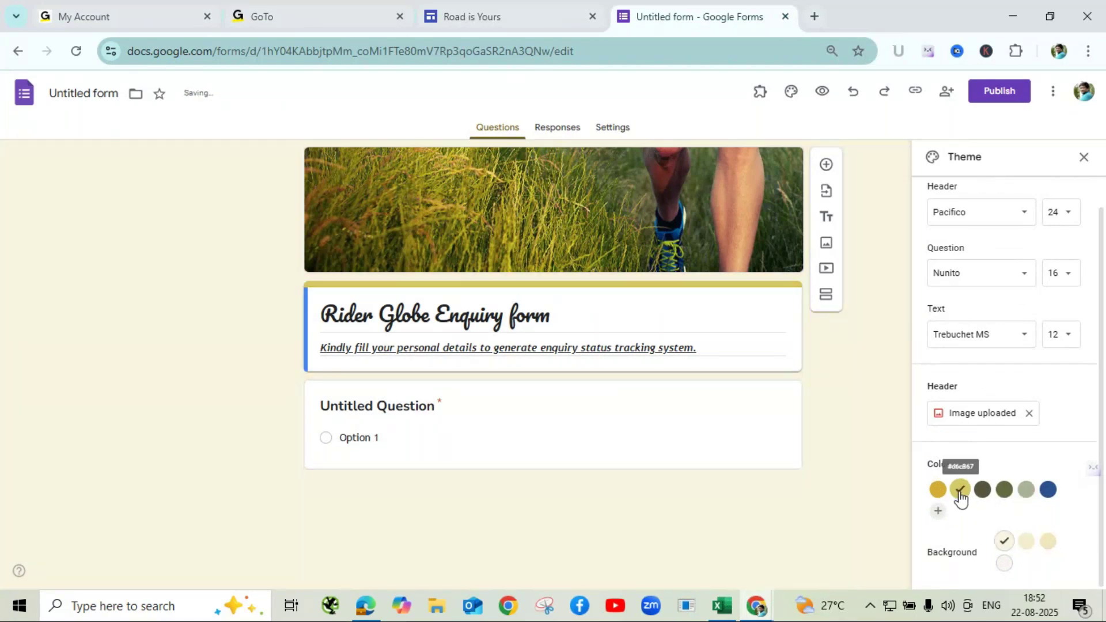
left_click(938, 489)
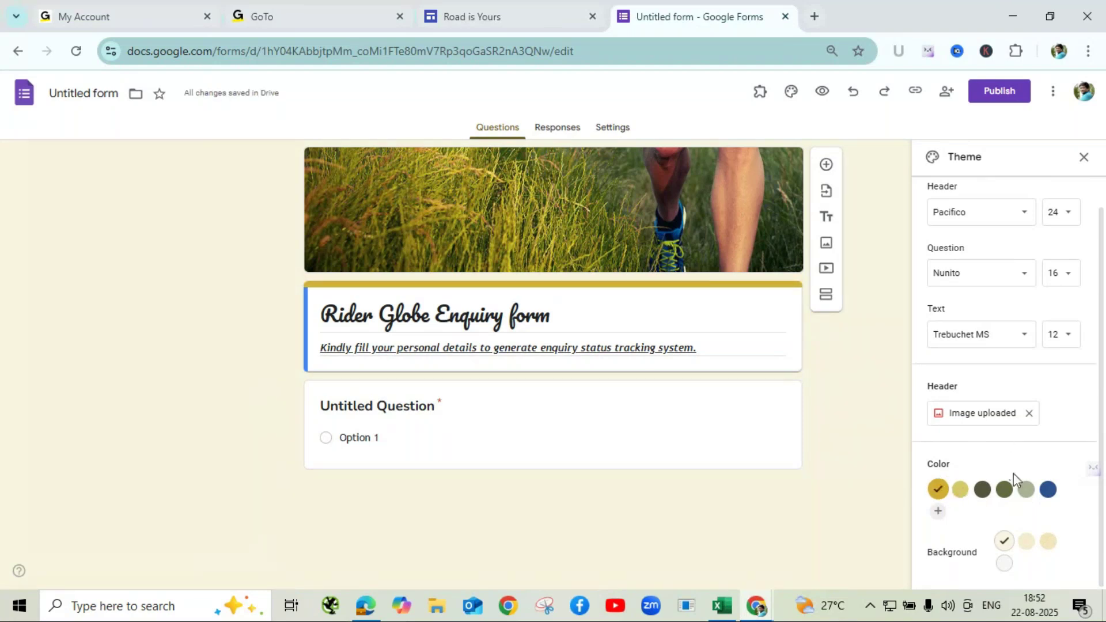
left_click(395, 406)
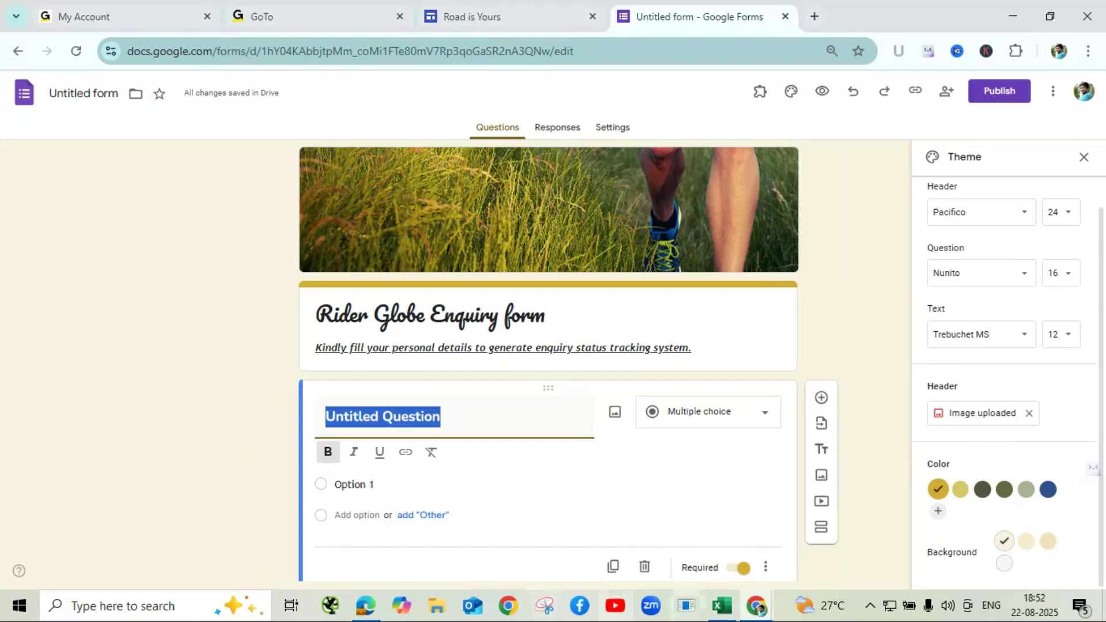
mouse_move(756, 605)
left_click(775, 540)
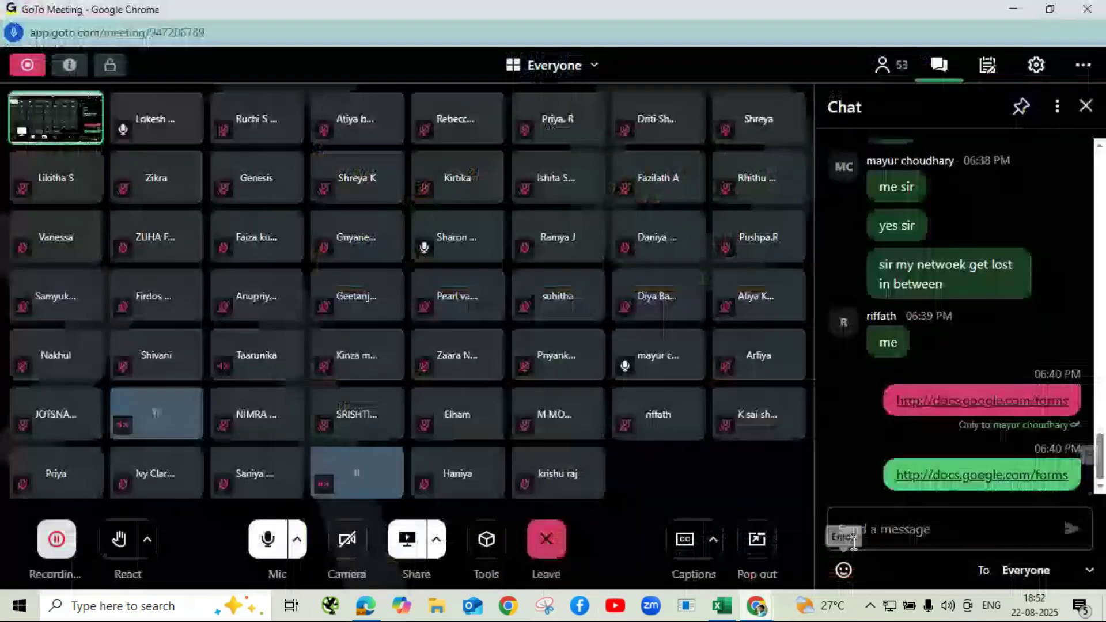
left_click(875, 528)
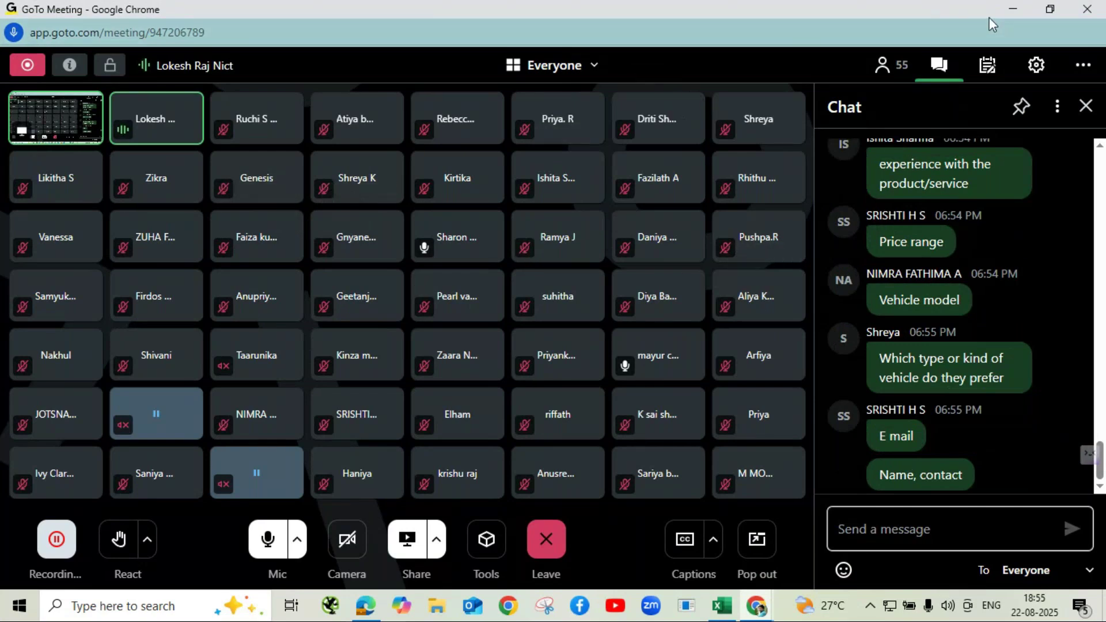
left_click(1006, 9)
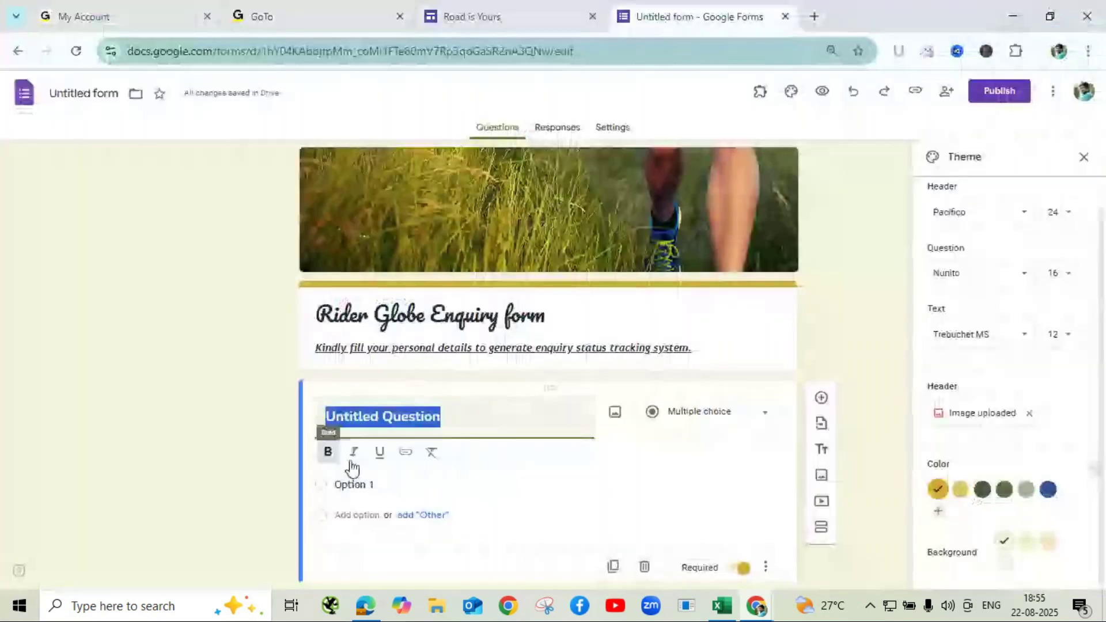
- Erase the 'Untitled Question' title text and close the Theme panel
scroll(585, 344, "down", 1)
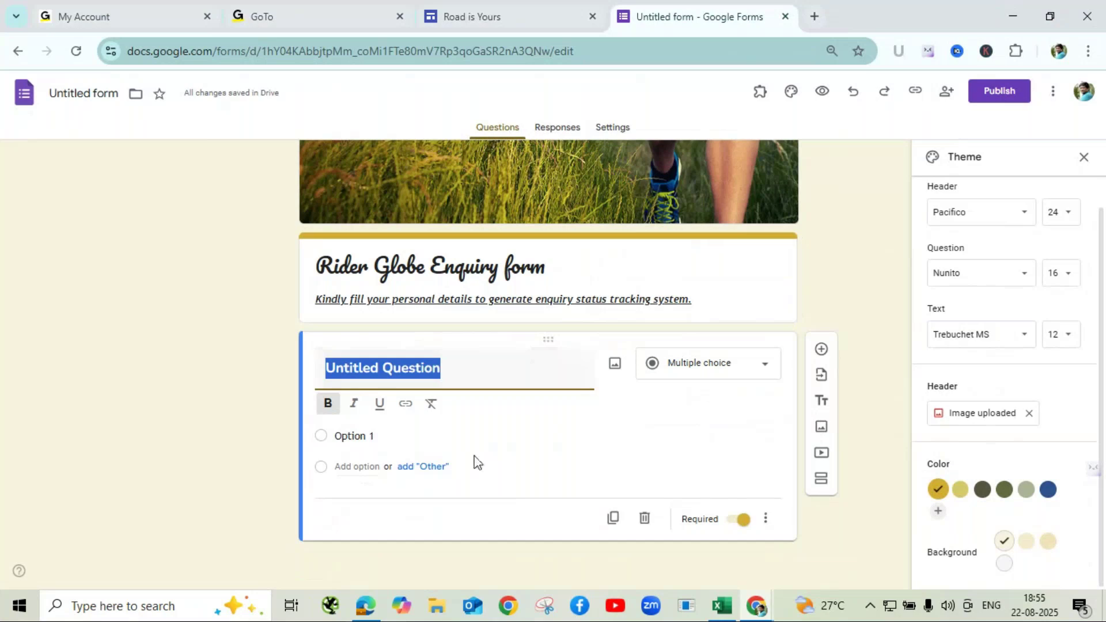
key("BackSpace")
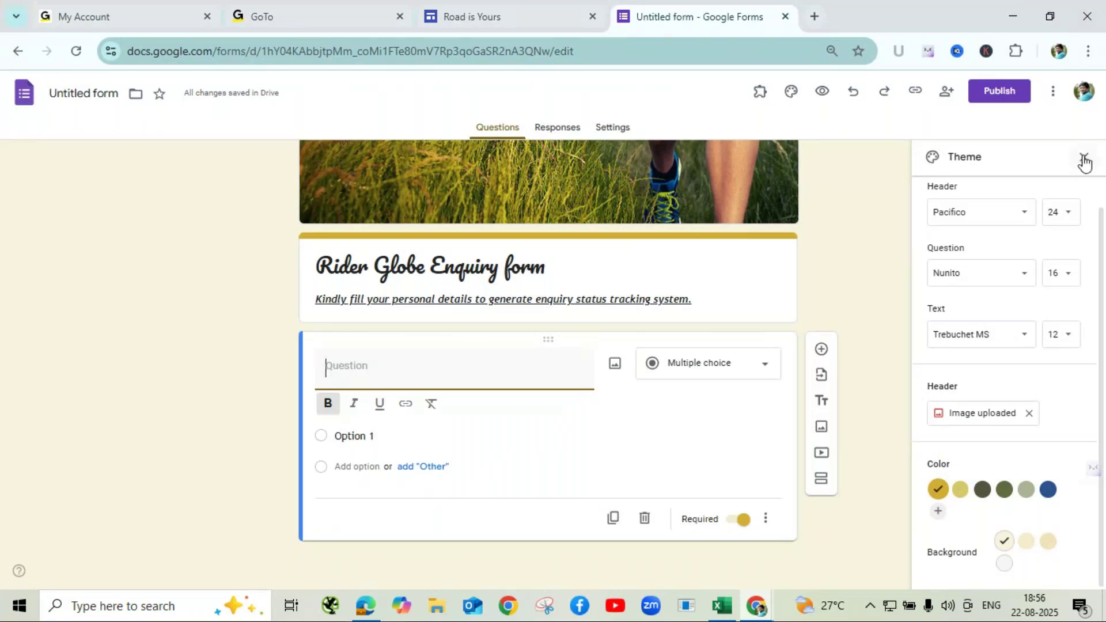
left_click(1084, 159)
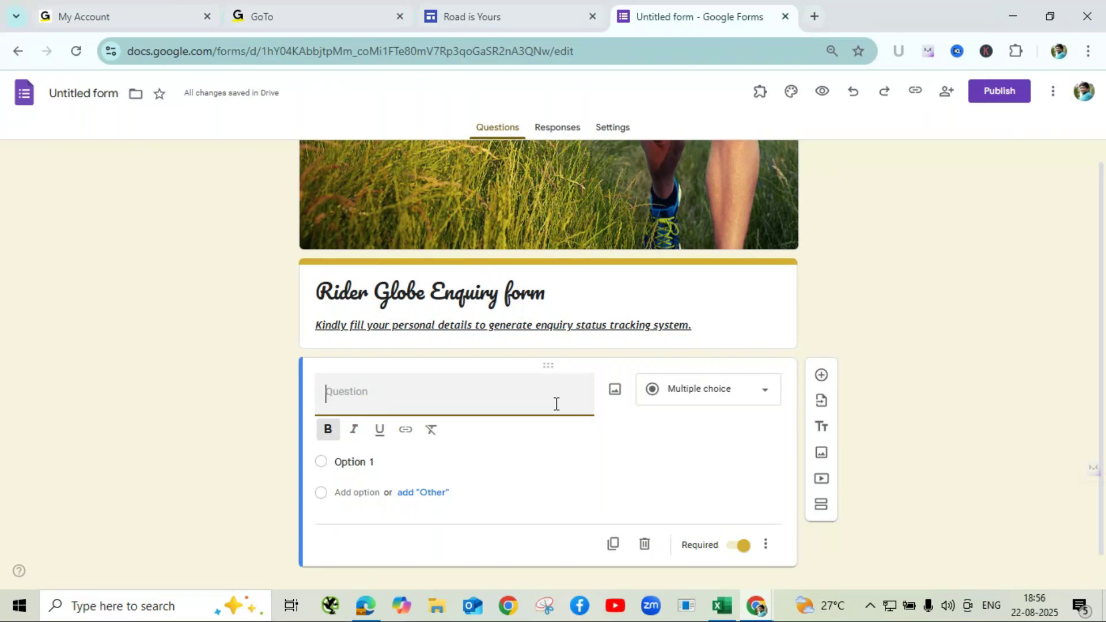
- Title the first question 'First Name', correcting a typo along the way
type("Fi")
type("rst")
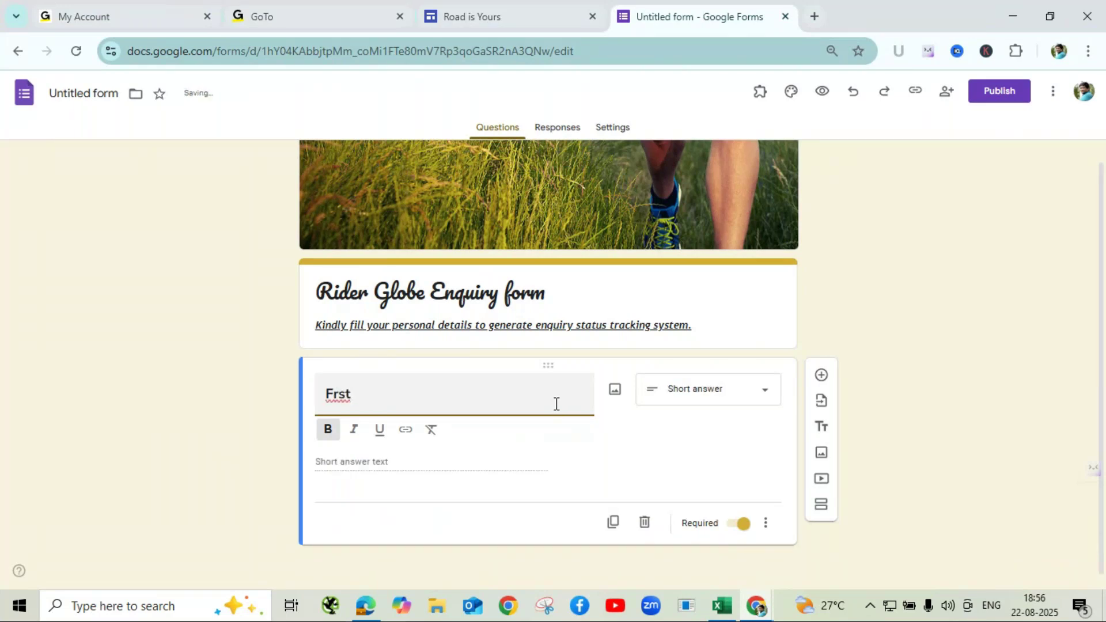
key("BackSpace")
key("BackSpace")
key("BackSpace")
type("irst Name")
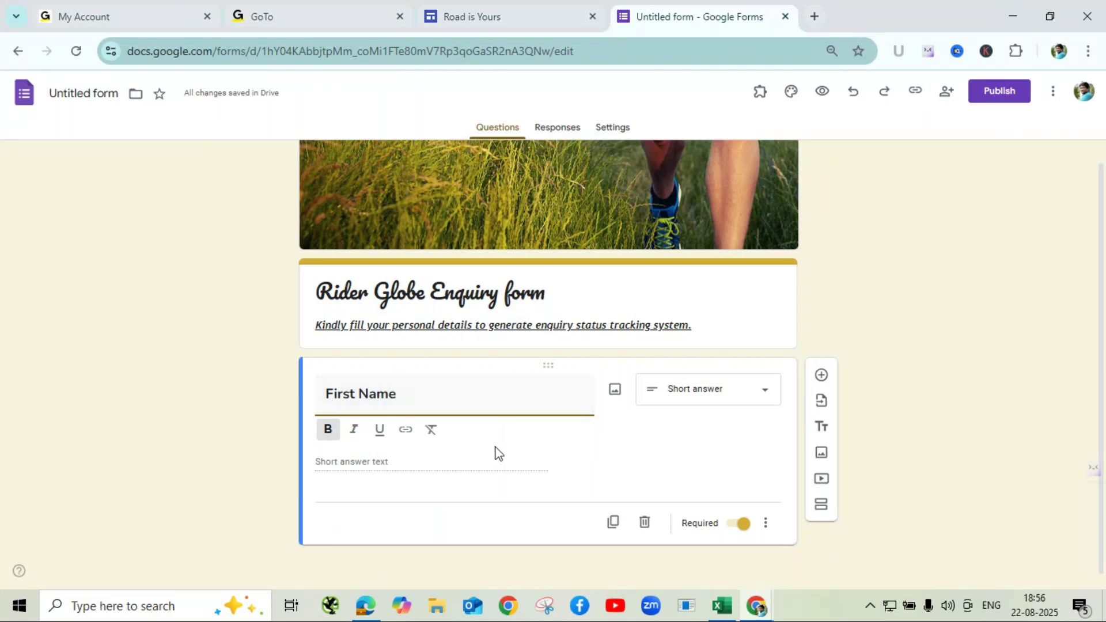
left_click(510, 449)
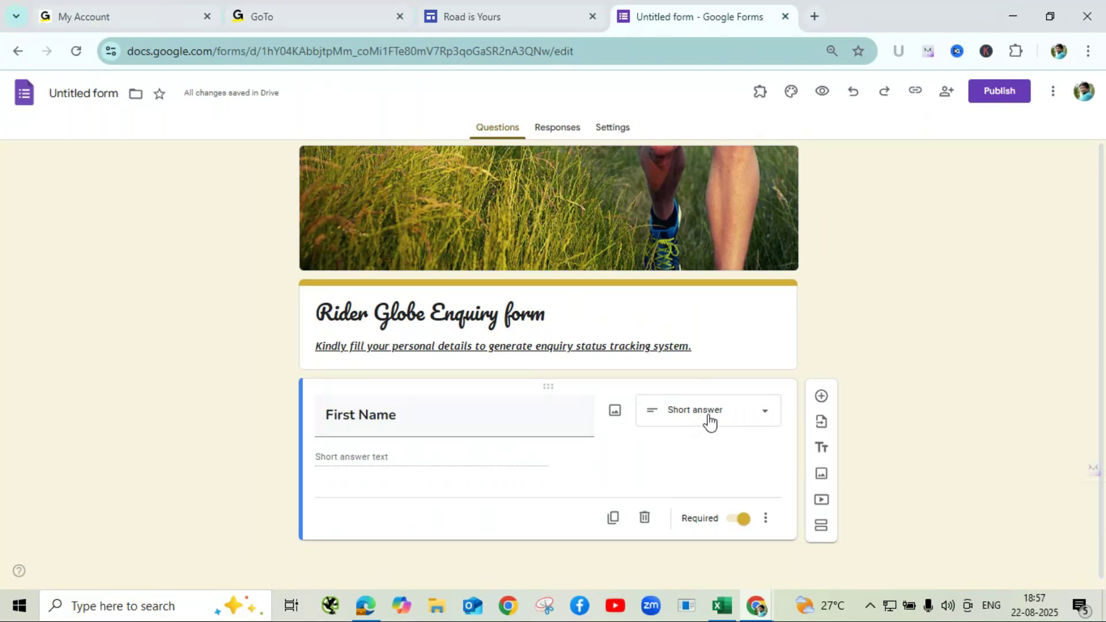
- Make First Name a short-answer question, keeping it required
left_click(709, 423)
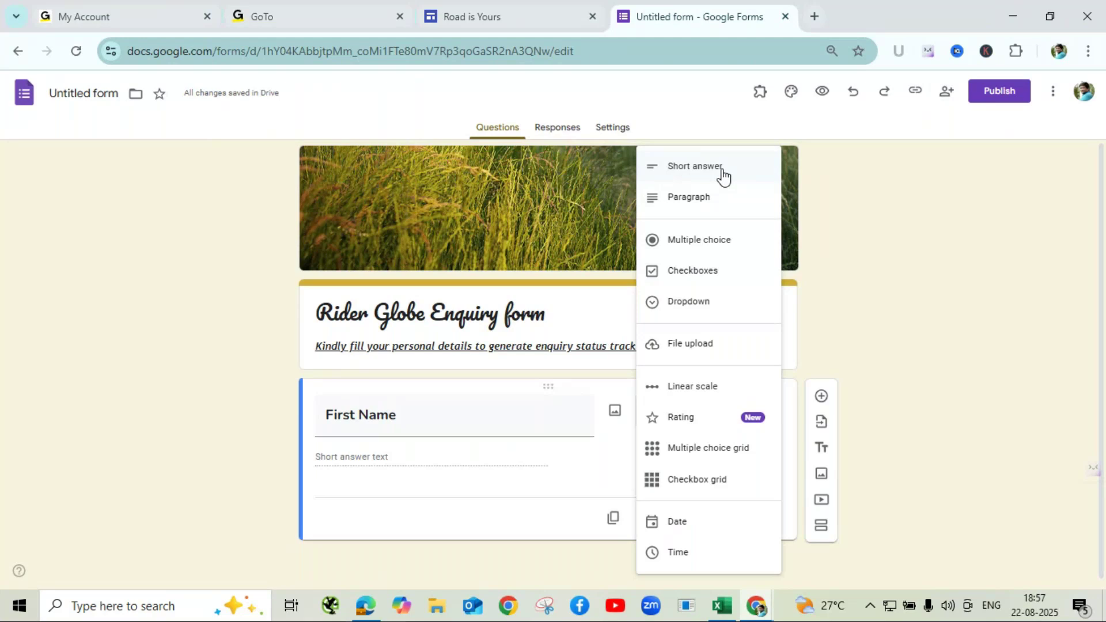
left_click(724, 173)
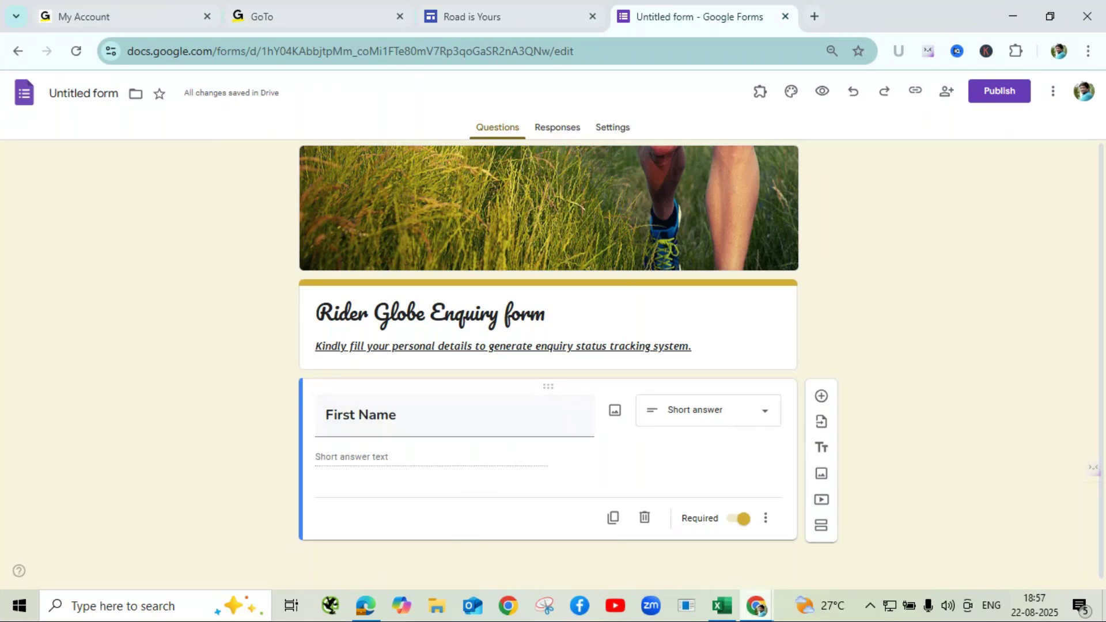
mouse_move(749, 602)
- Add a new multiple-choice question right after First Name
left_click(822, 397)
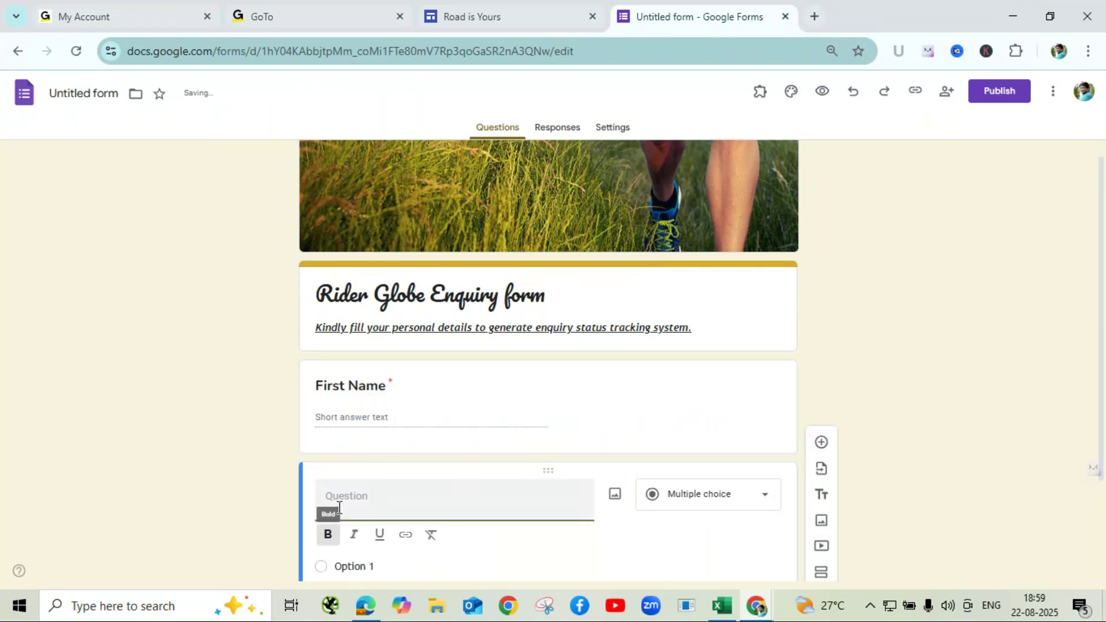
scroll(477, 491, "down", 2)
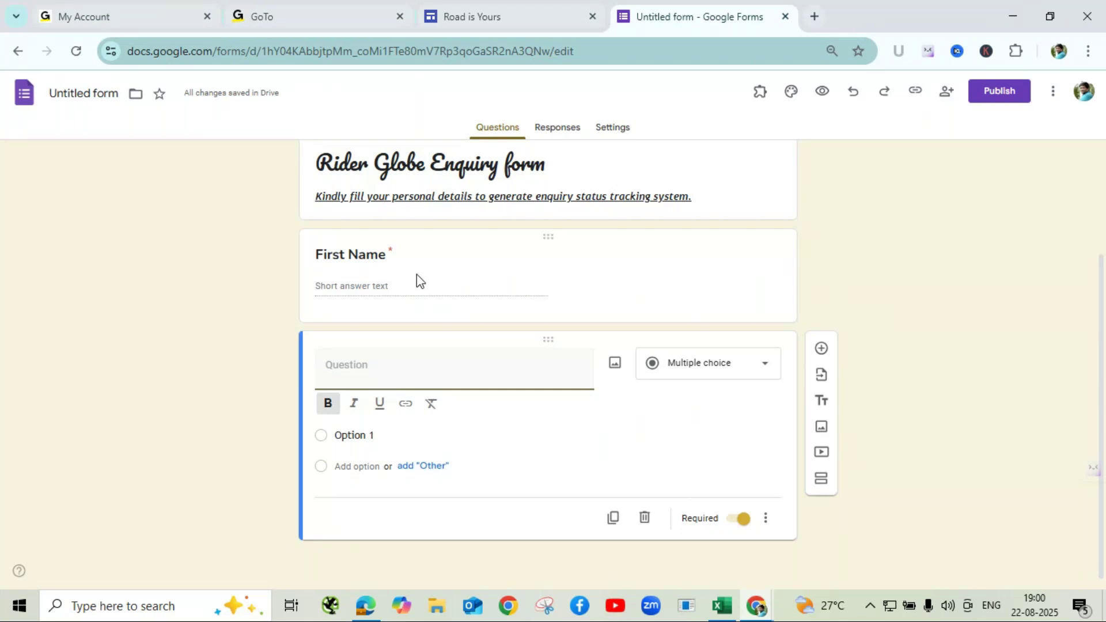
left_click(417, 276)
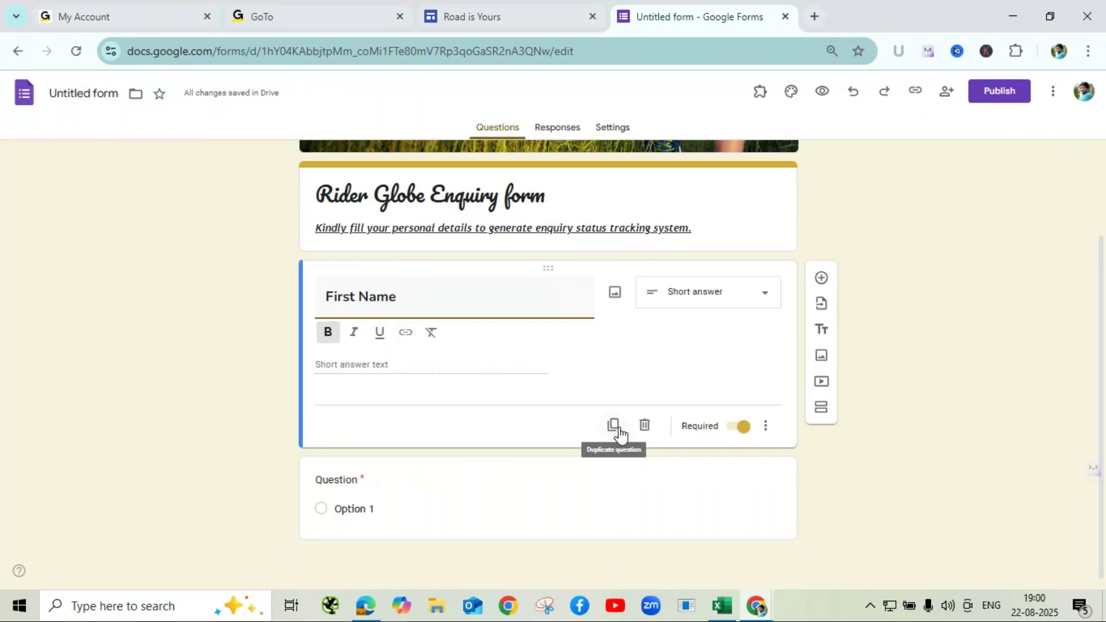
- Duplicate the First Name question and retitle the copy 'Last Name'
left_click(618, 427)
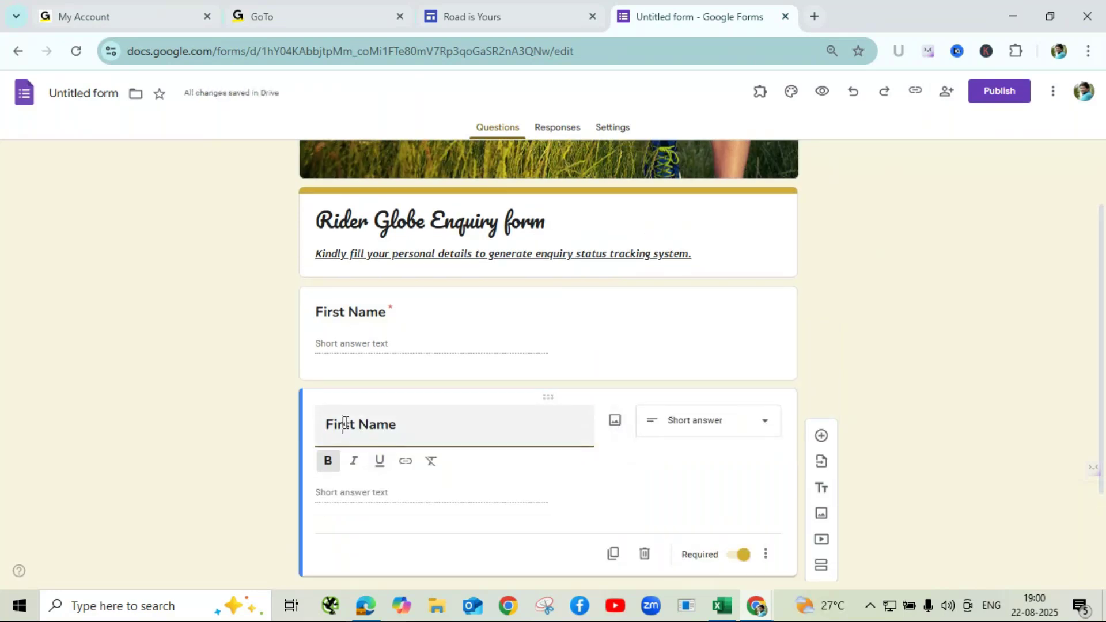
key("BackSpace")
key("BackSpace")
key("BackSpace")
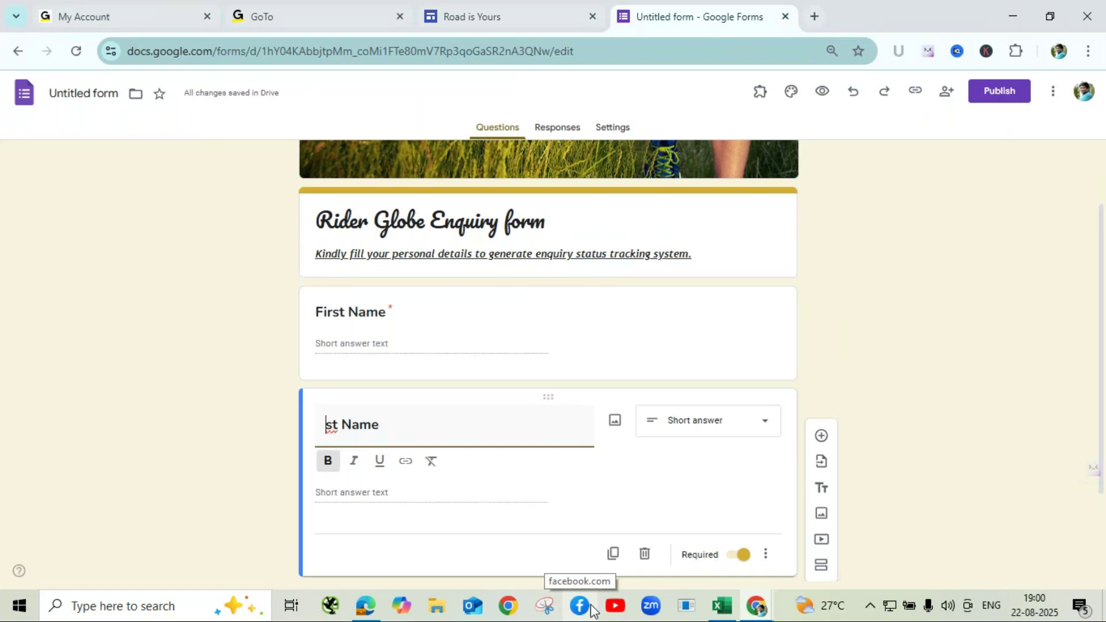
type("La")
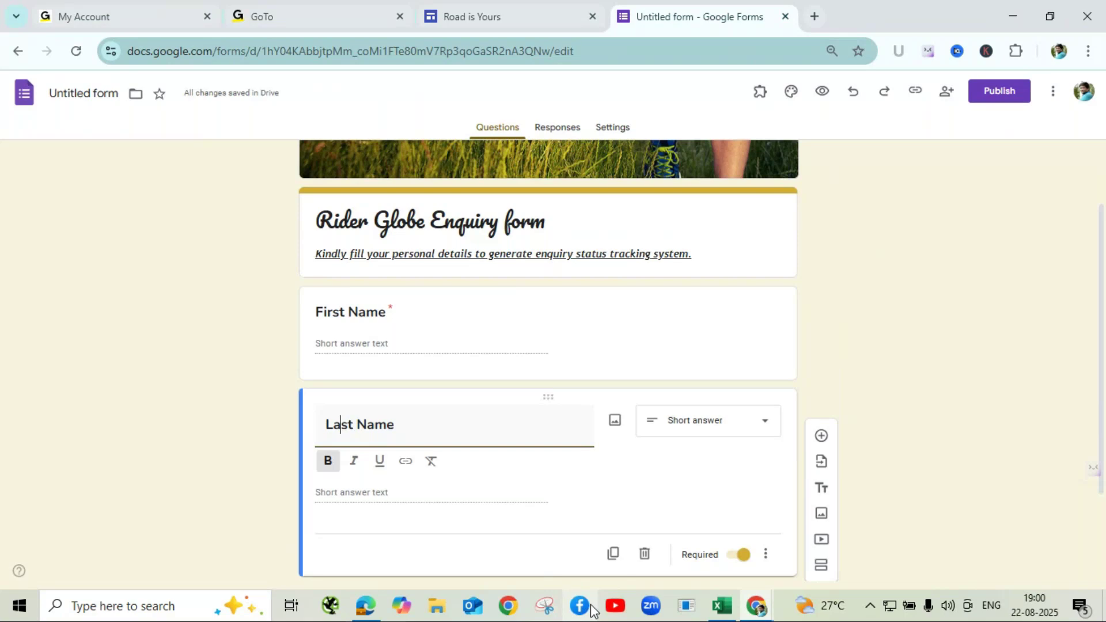
left_click(877, 318)
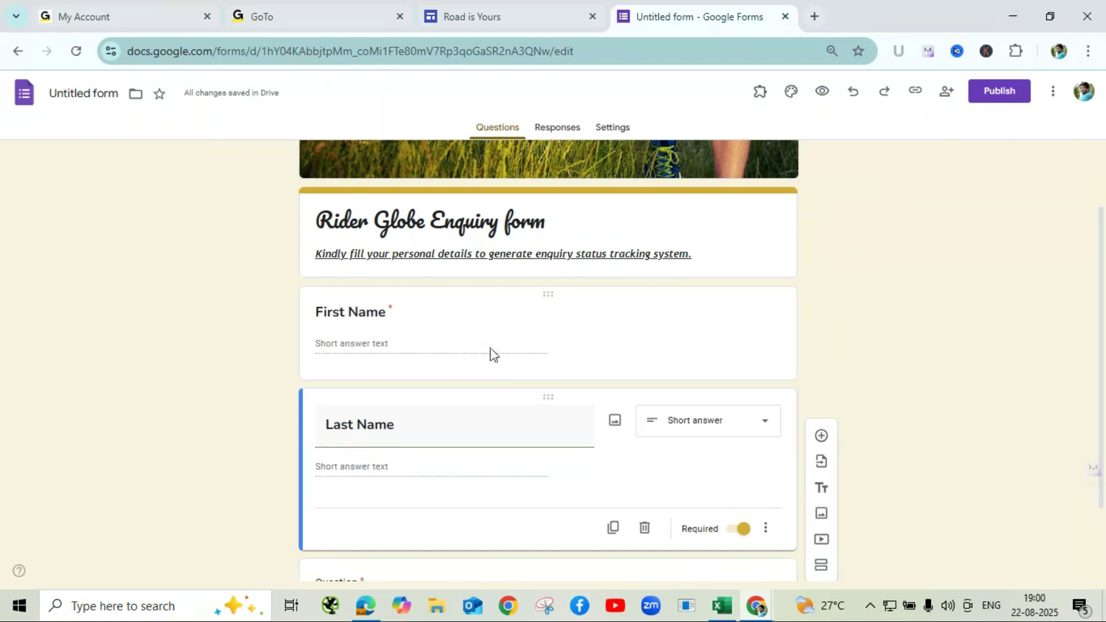
- Select the untitled question below Last Name, then bring up the browser window previews
scroll(494, 355, "down", 2)
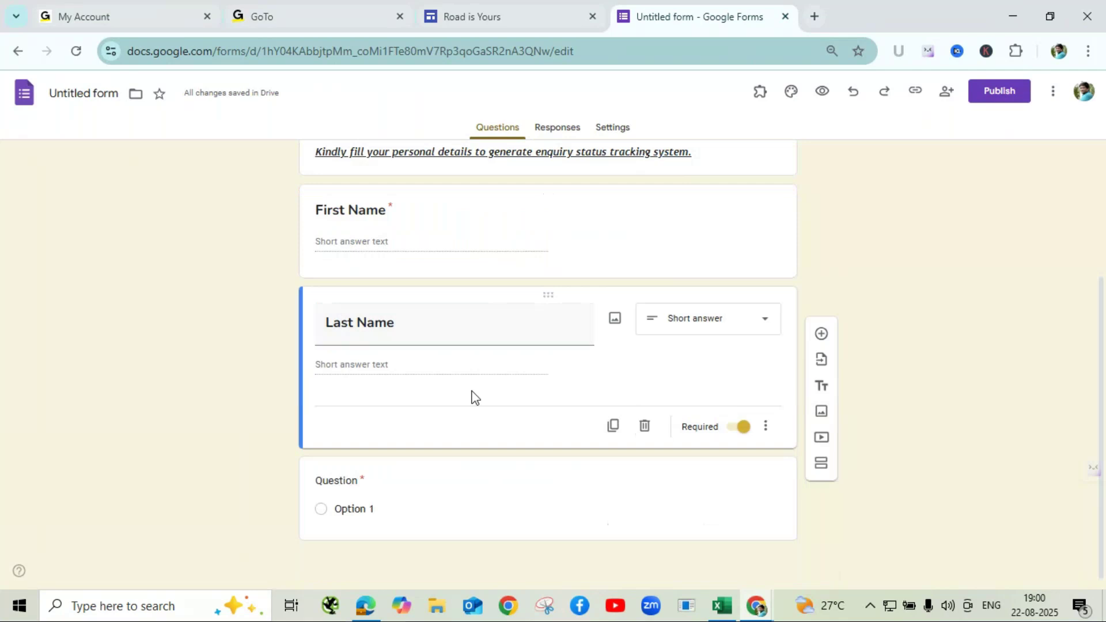
left_click(463, 500)
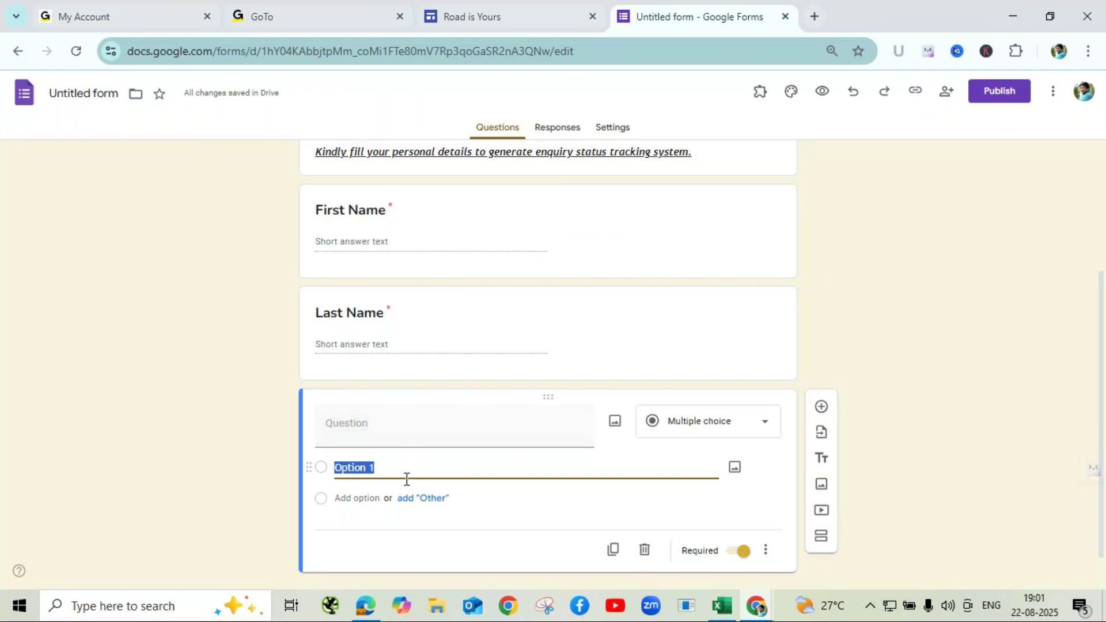
left_click(760, 612)
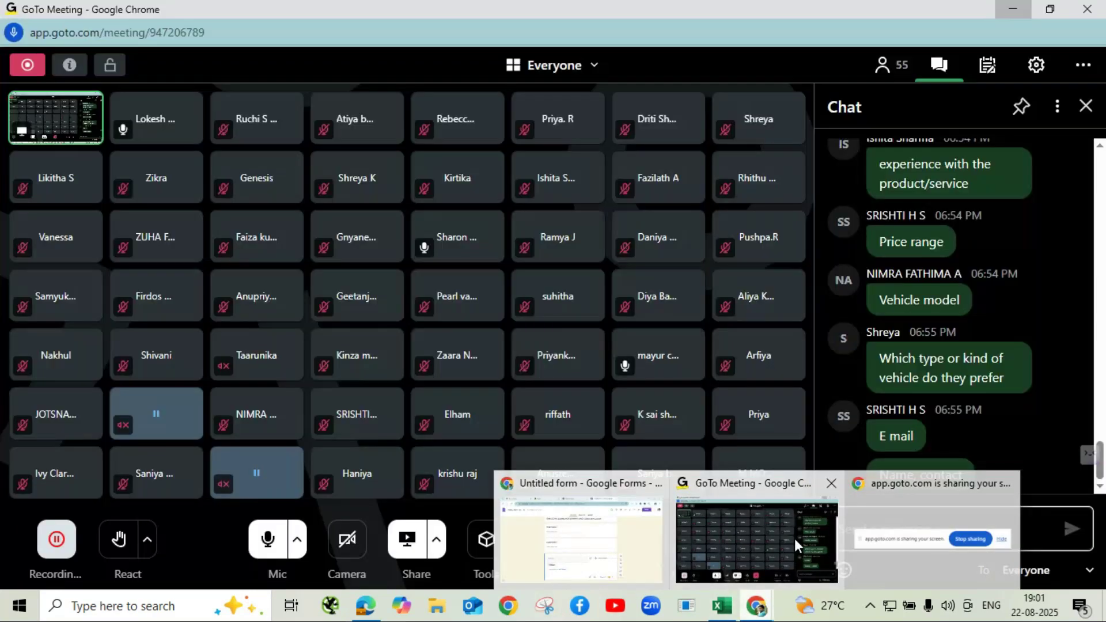
- Check the GoTo Meeting chat, minimize it, and return to the new question's title field
left_click(794, 539)
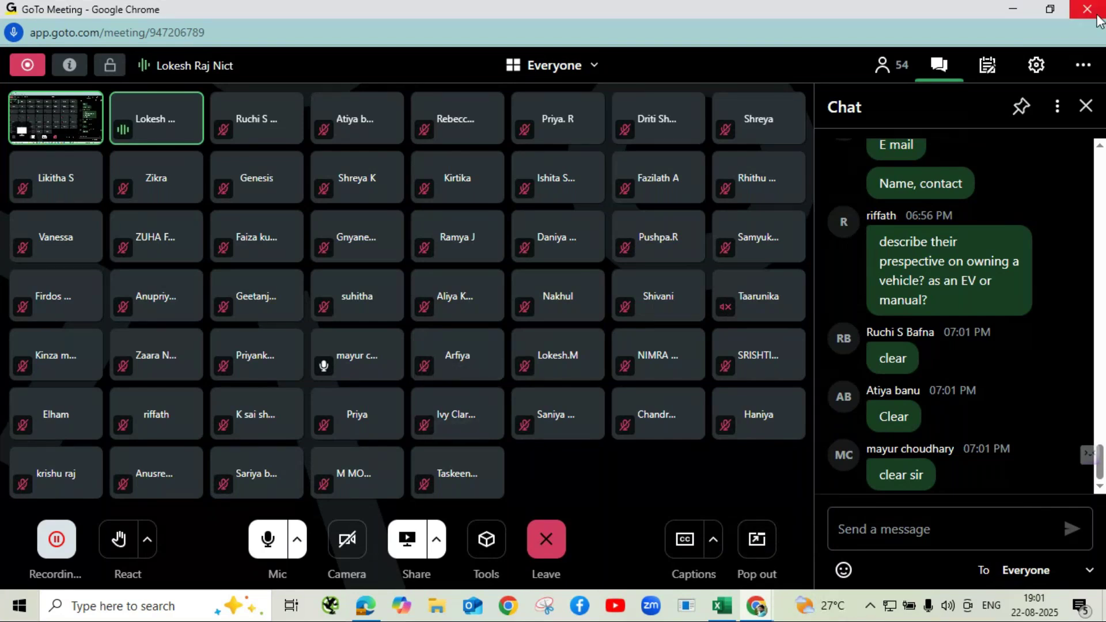
left_click(1013, 9)
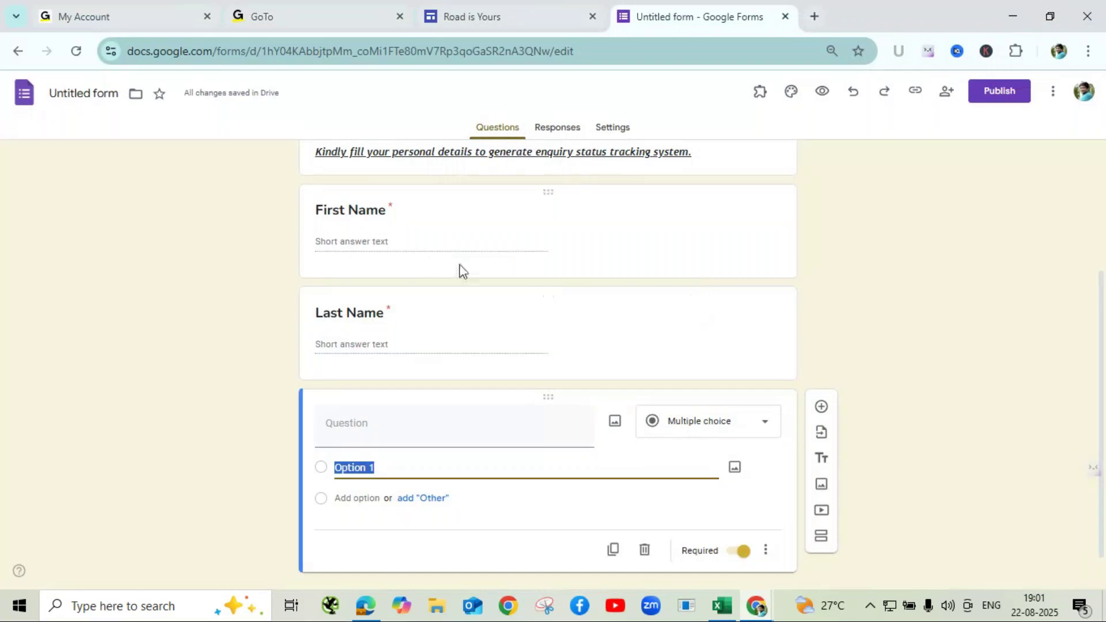
mouse_move(749, 610)
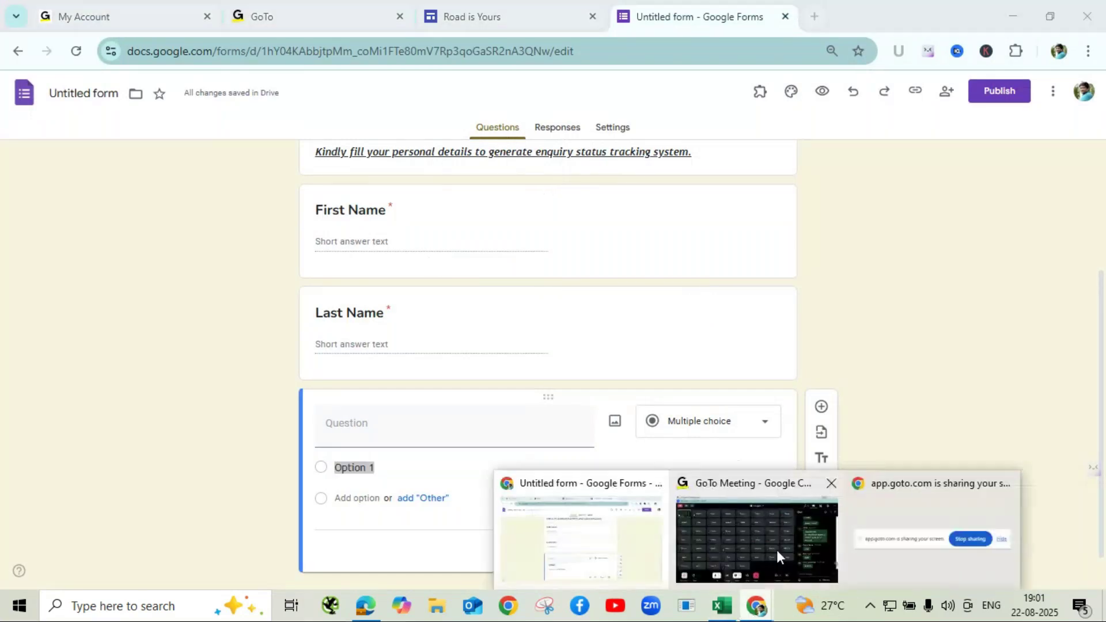
left_click(778, 550)
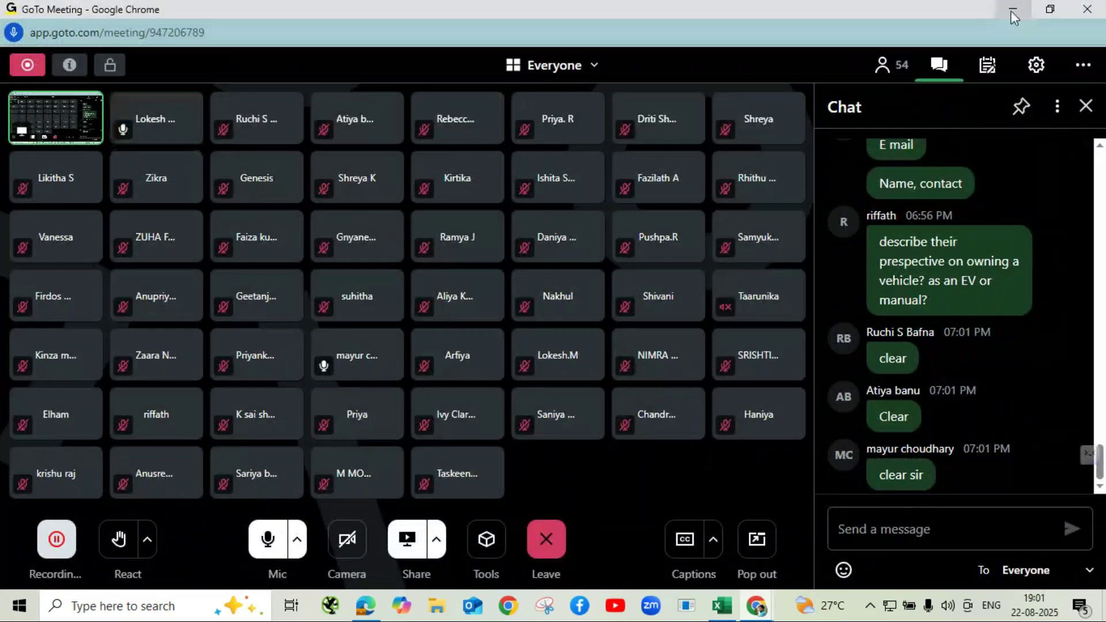
left_click(1012, 12)
left_click(396, 433)
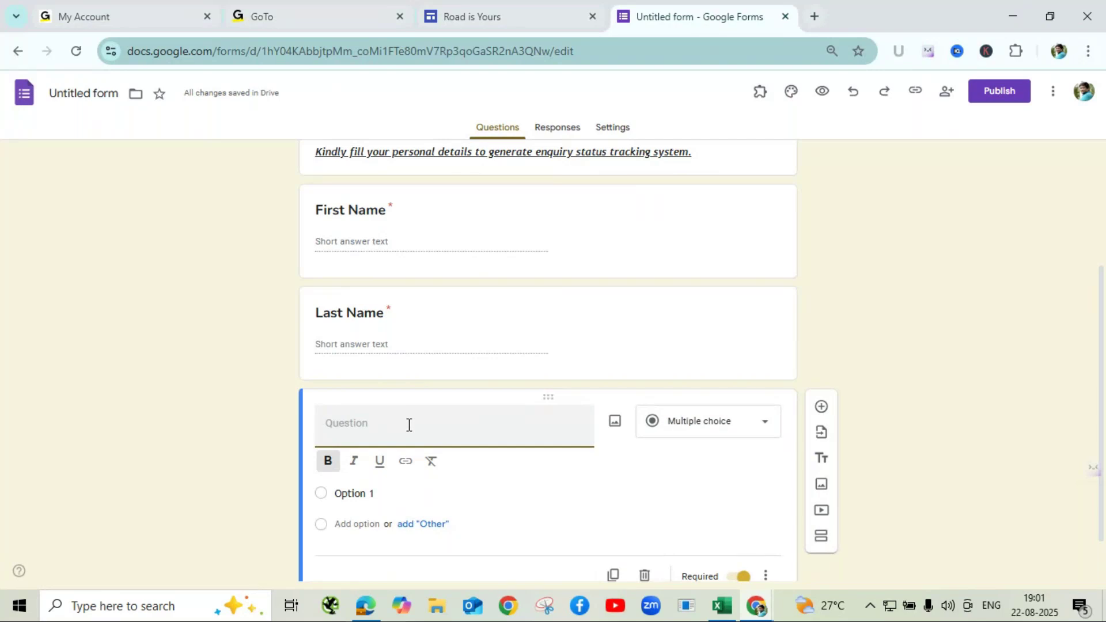
- Title the third question 'Contact Number'
type("Co")
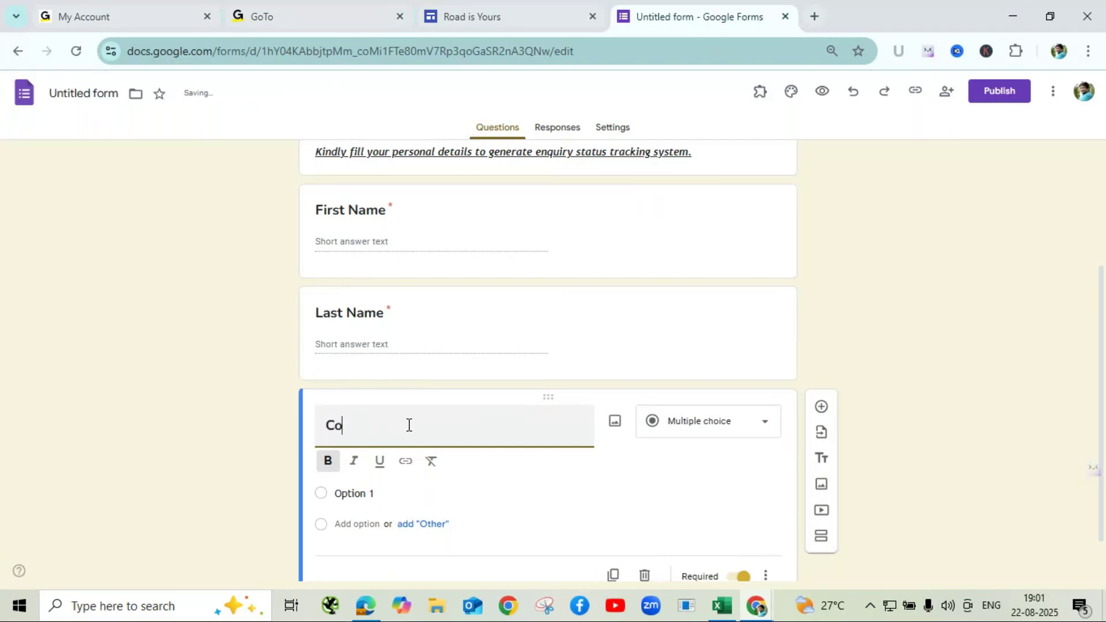
type("ntact ")
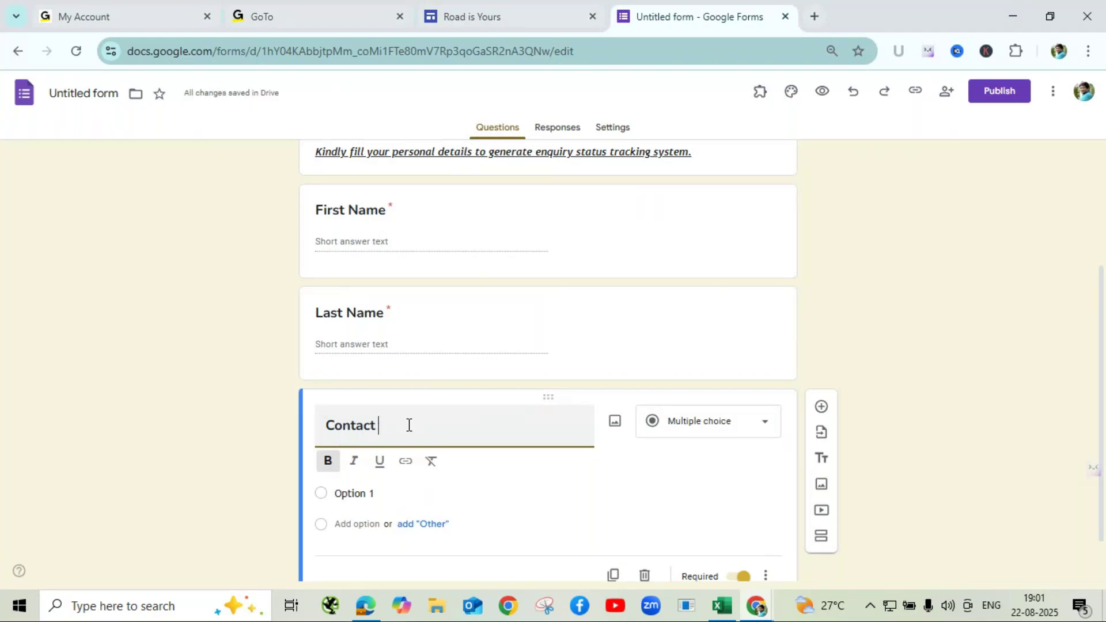
type("Number")
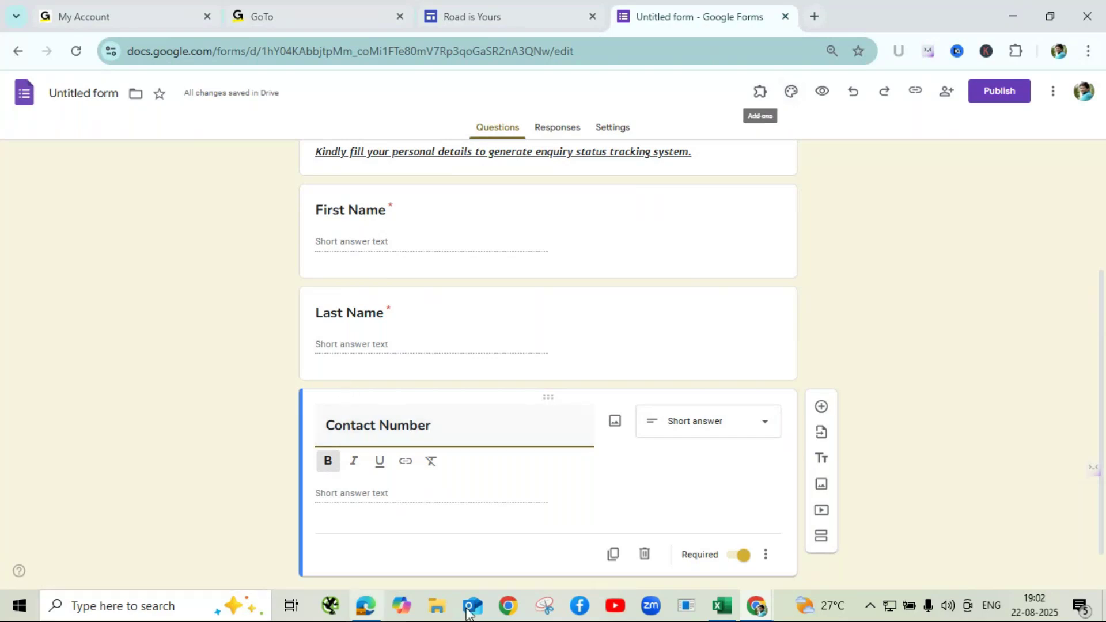
left_click(654, 477)
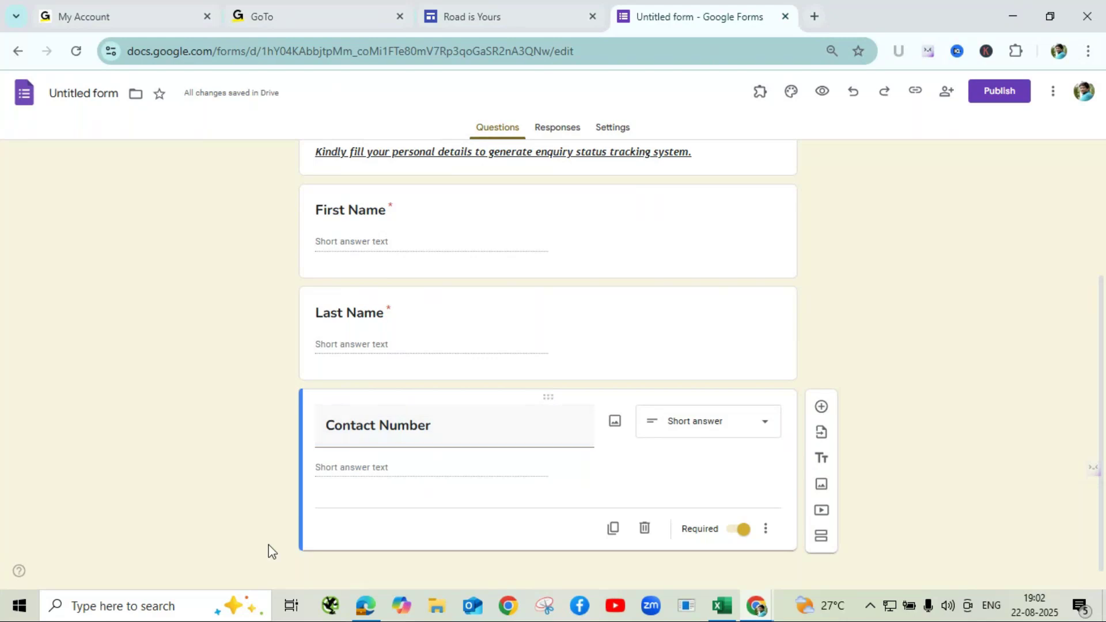
- Preview the form and confirm empty Contact Number shows 'This is a required question'
left_click(820, 94)
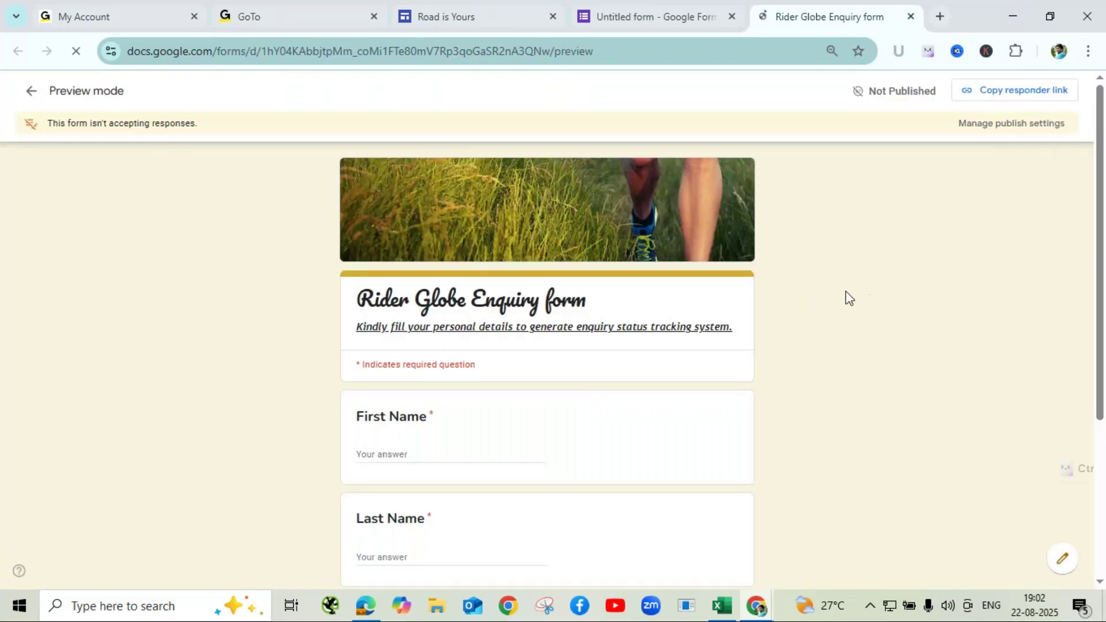
scroll(623, 363, "down", 4)
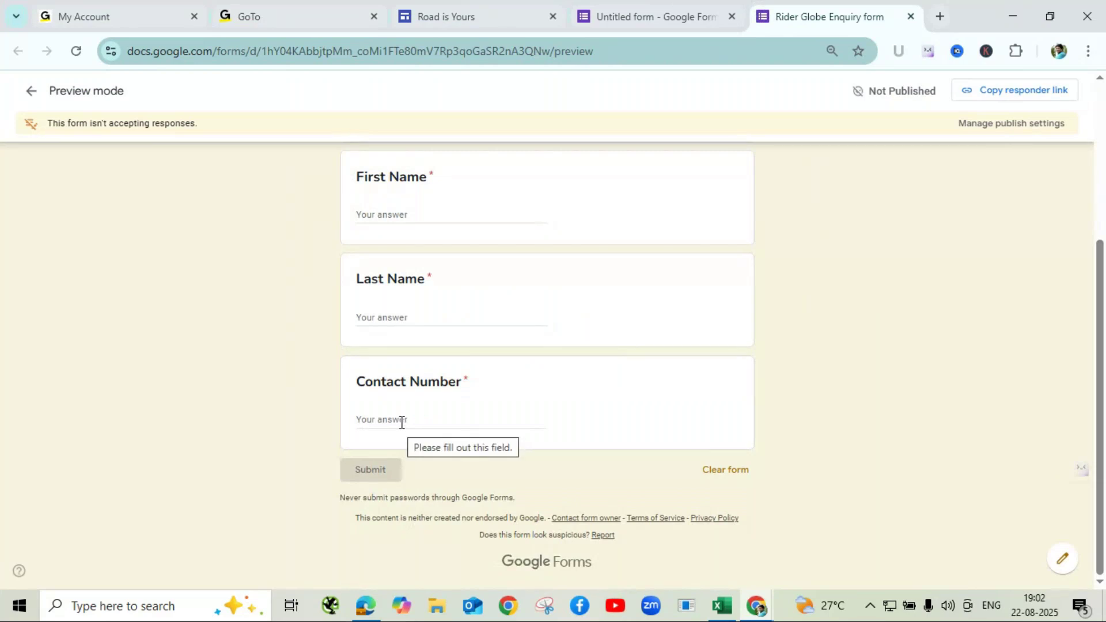
left_click(402, 422)
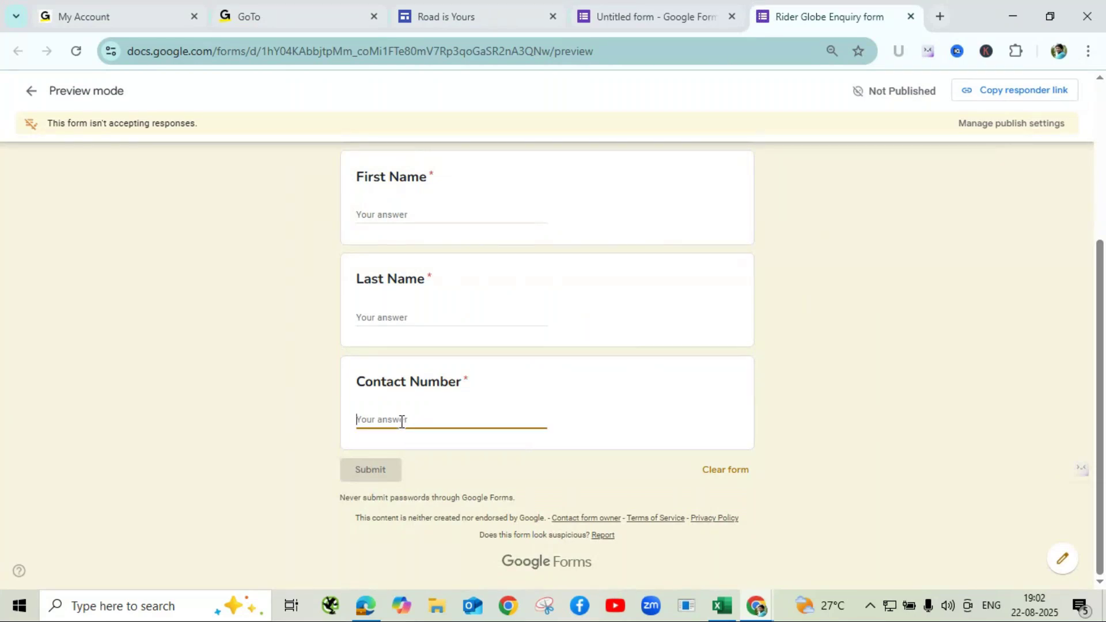
- Switch back to the GoTo Meeting window
mouse_move(425, 20)
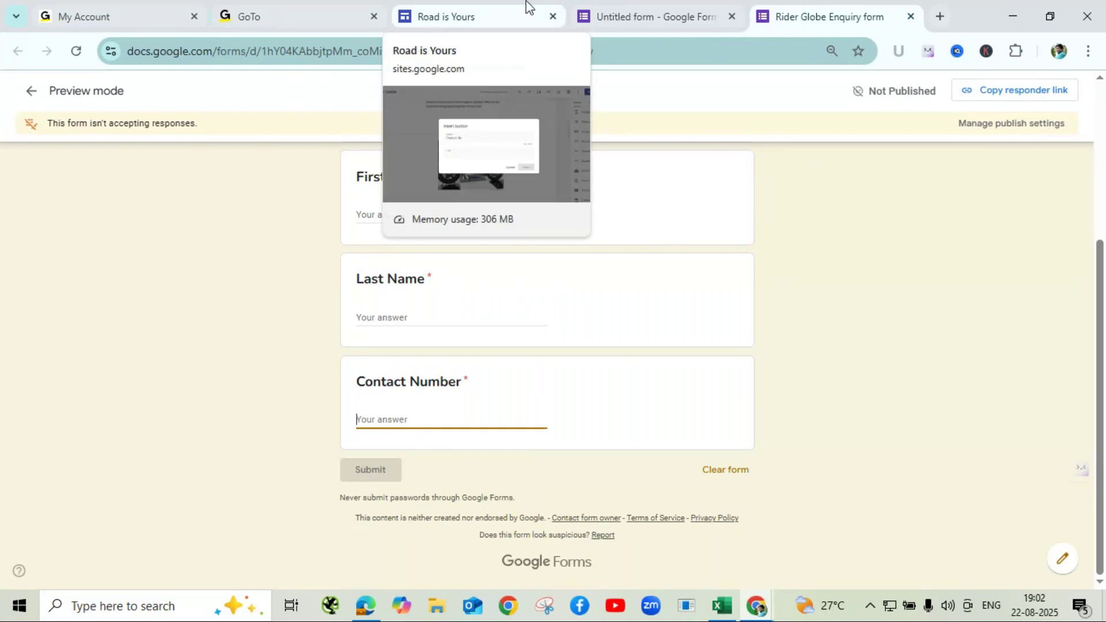
left_click(759, 608)
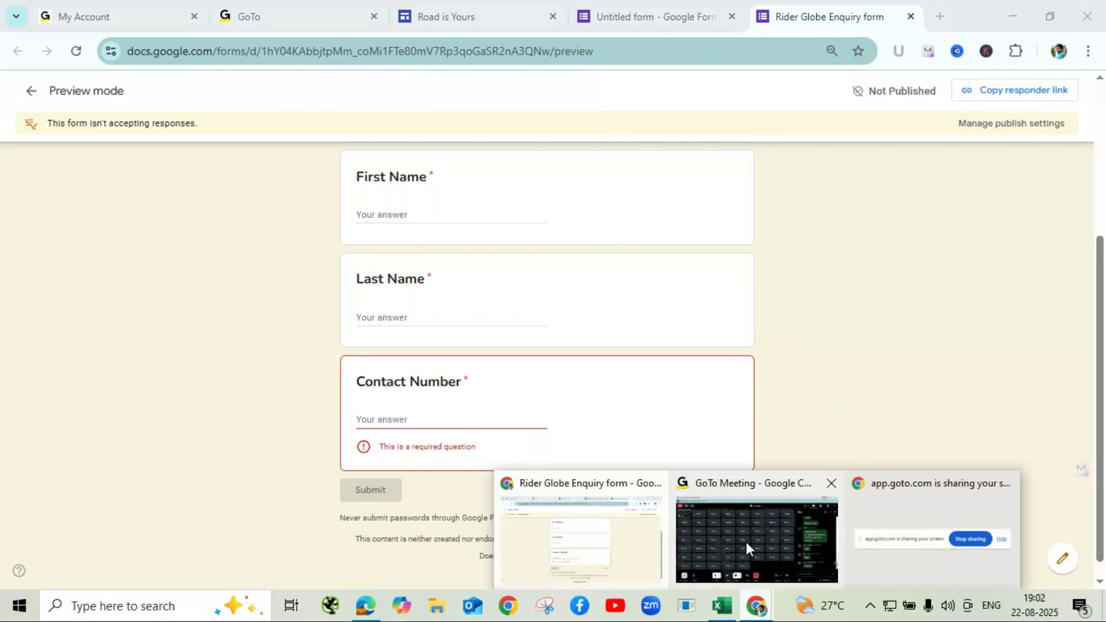
left_click(746, 542)
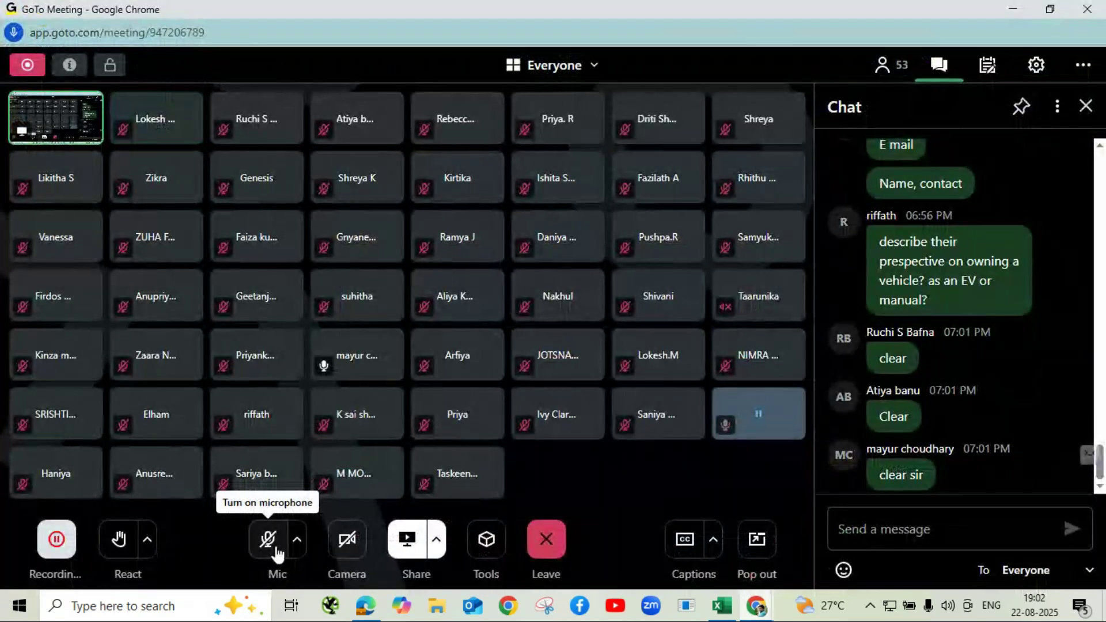
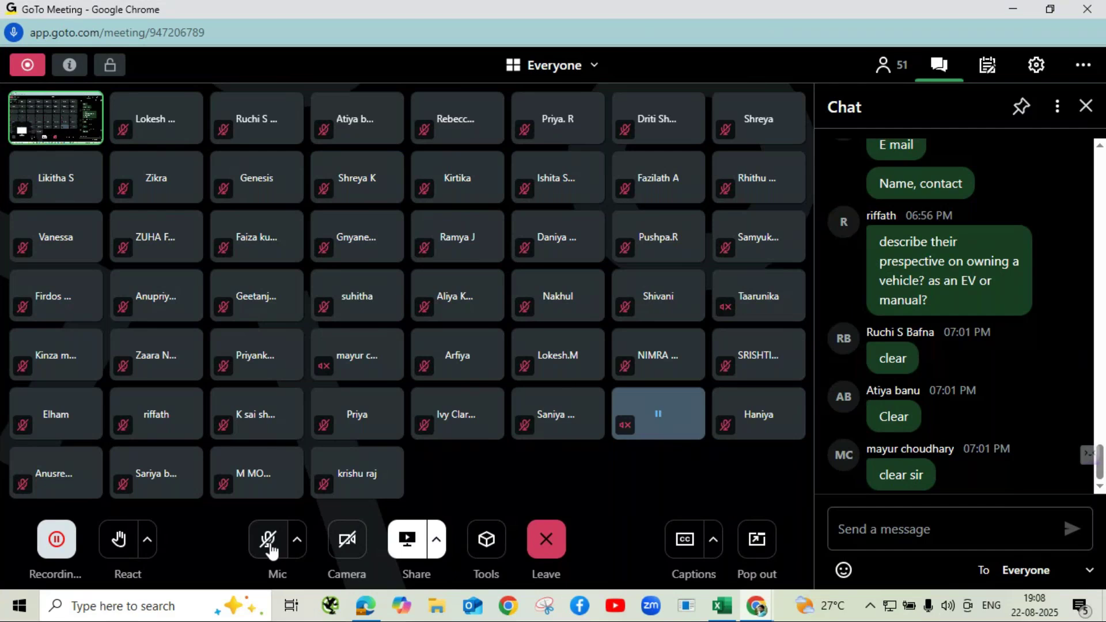
- Unmute the microphone, then test the preview's Contact Number field with the letters 'afdfgghghhjg'
left_click(270, 549)
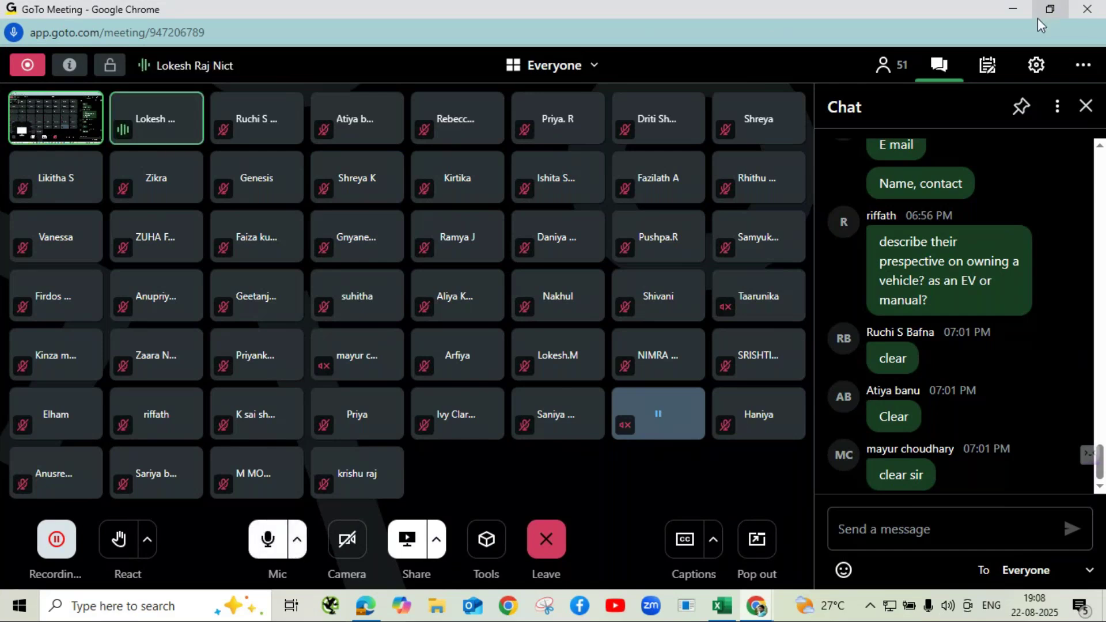
left_click(1013, 10)
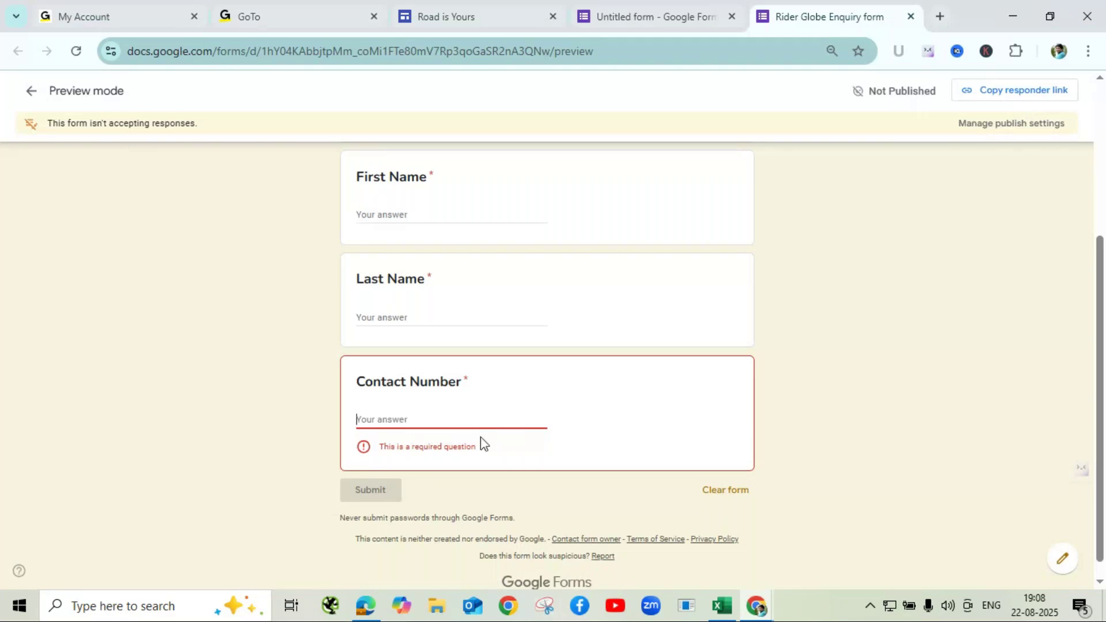
type("afdfgghghhjg")
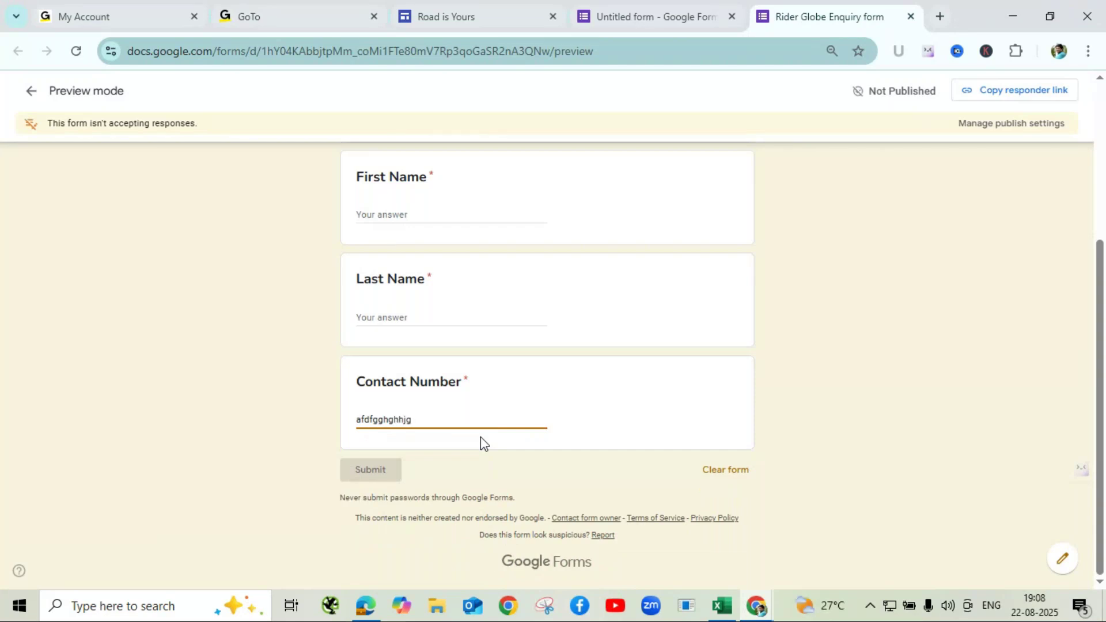
left_click(611, 407)
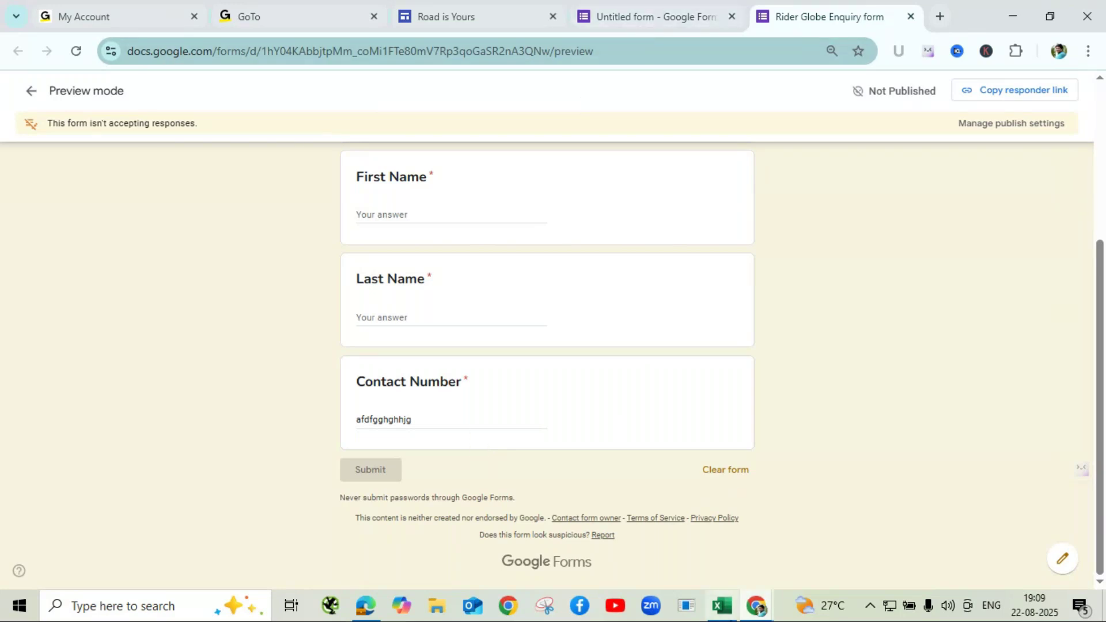
mouse_move(758, 616)
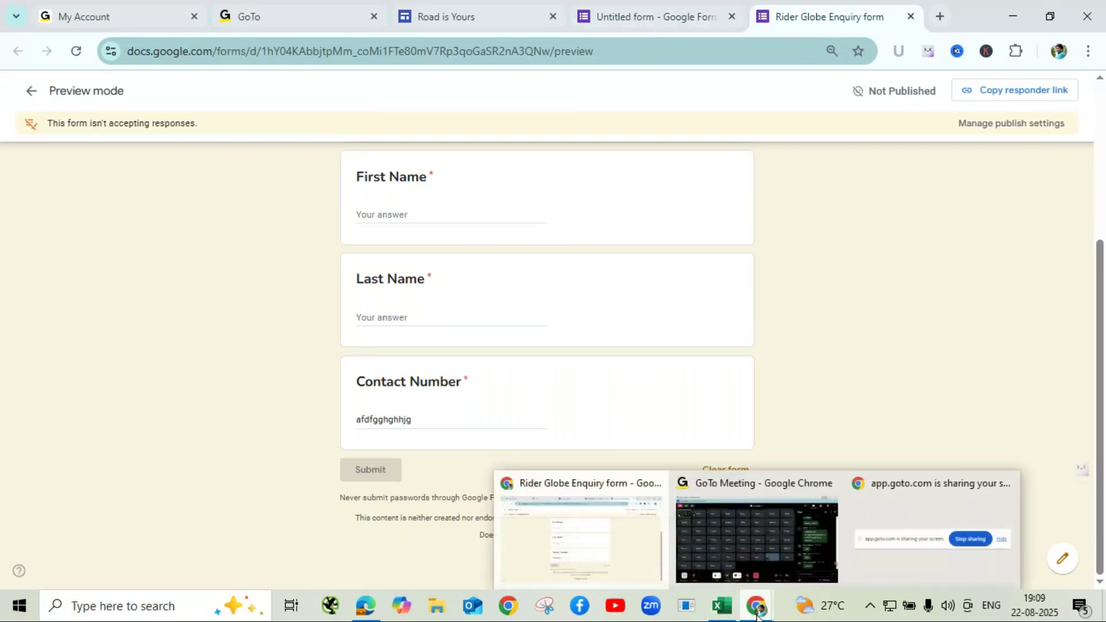
left_click(765, 558)
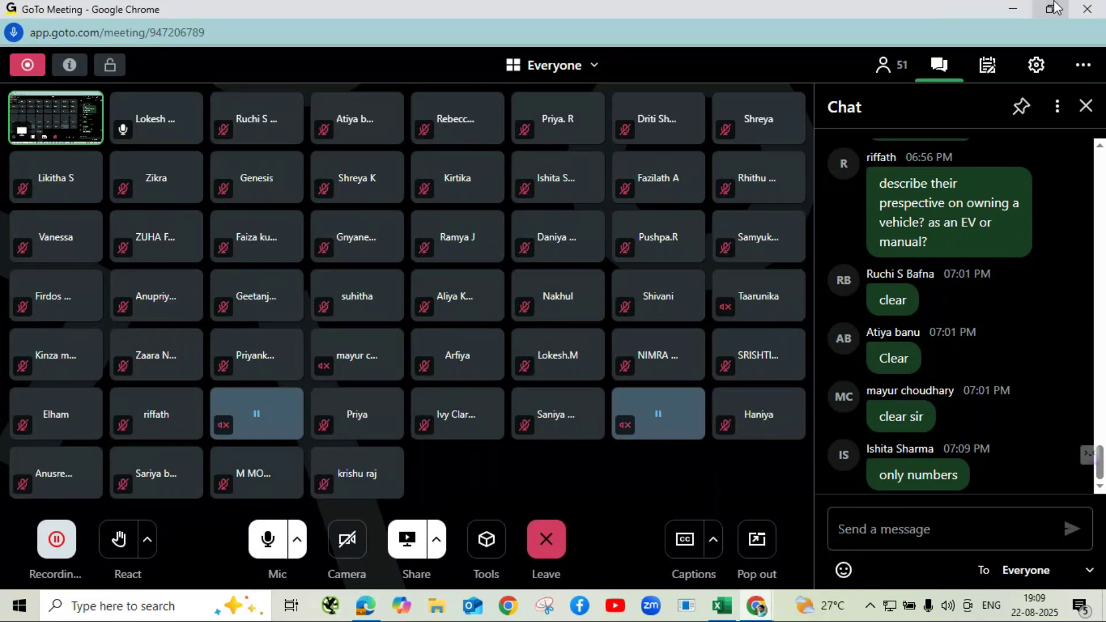
left_click(1016, 9)
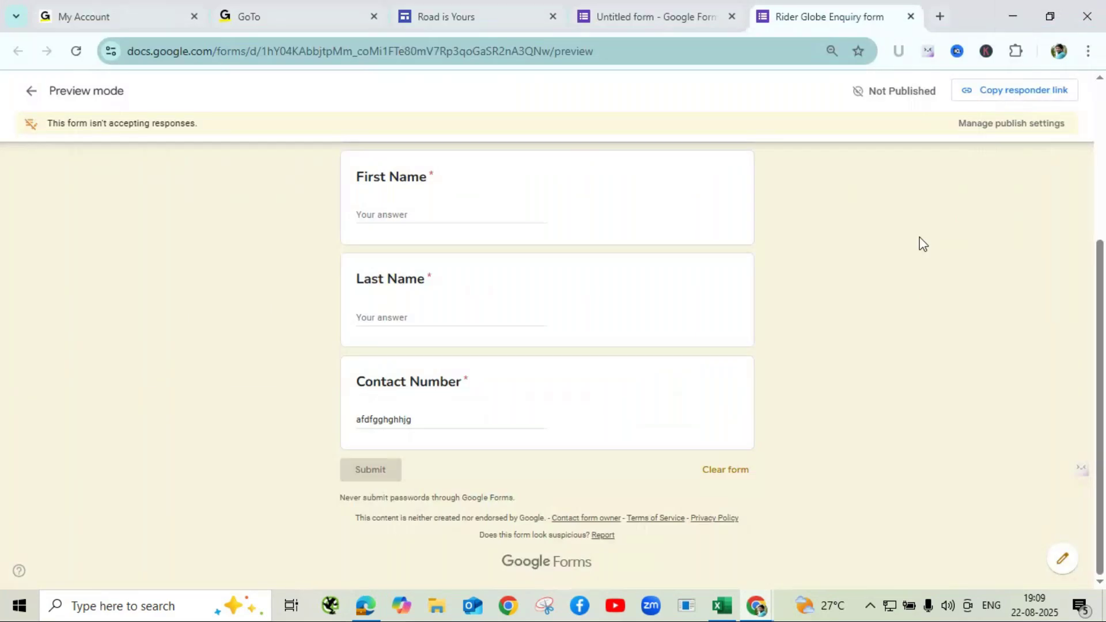
left_click(472, 415)
type("1231231")
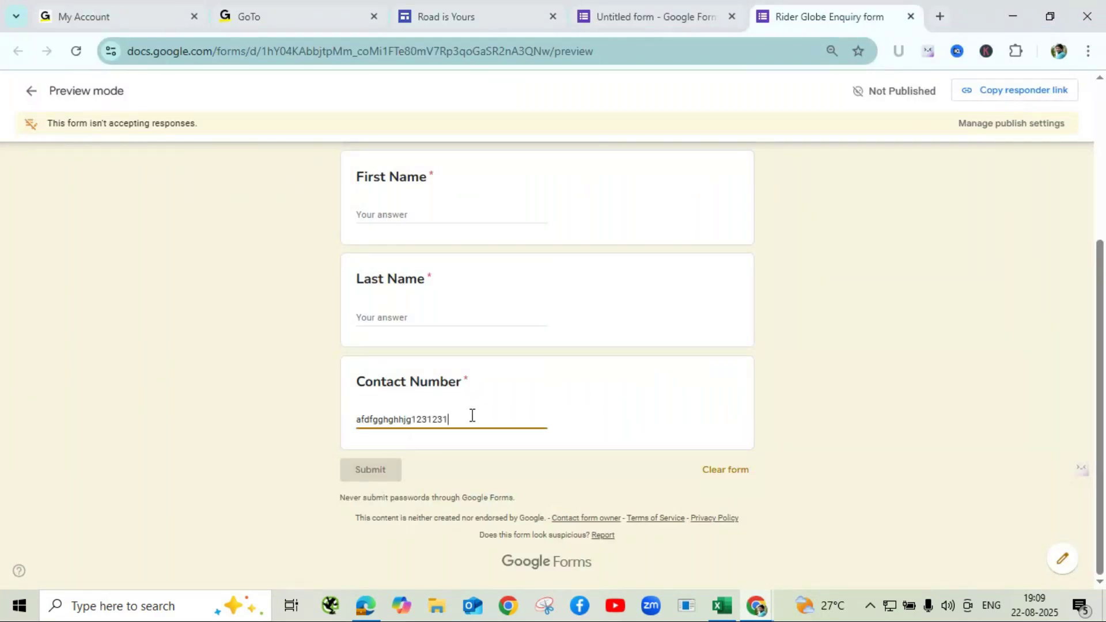
type("232323232")
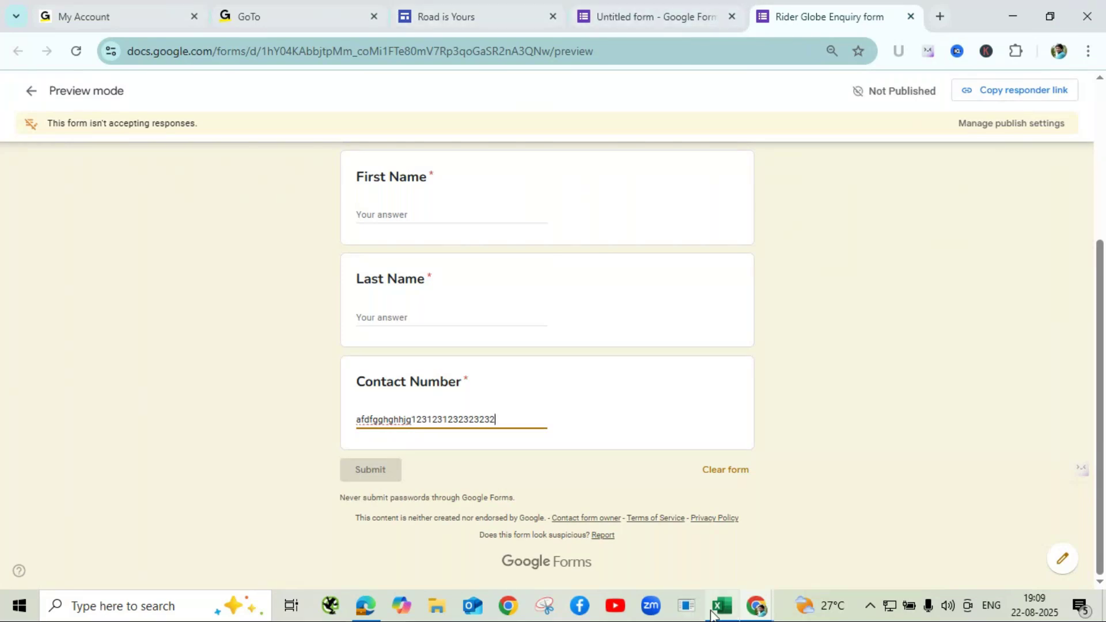
mouse_move(759, 608)
left_click(790, 552)
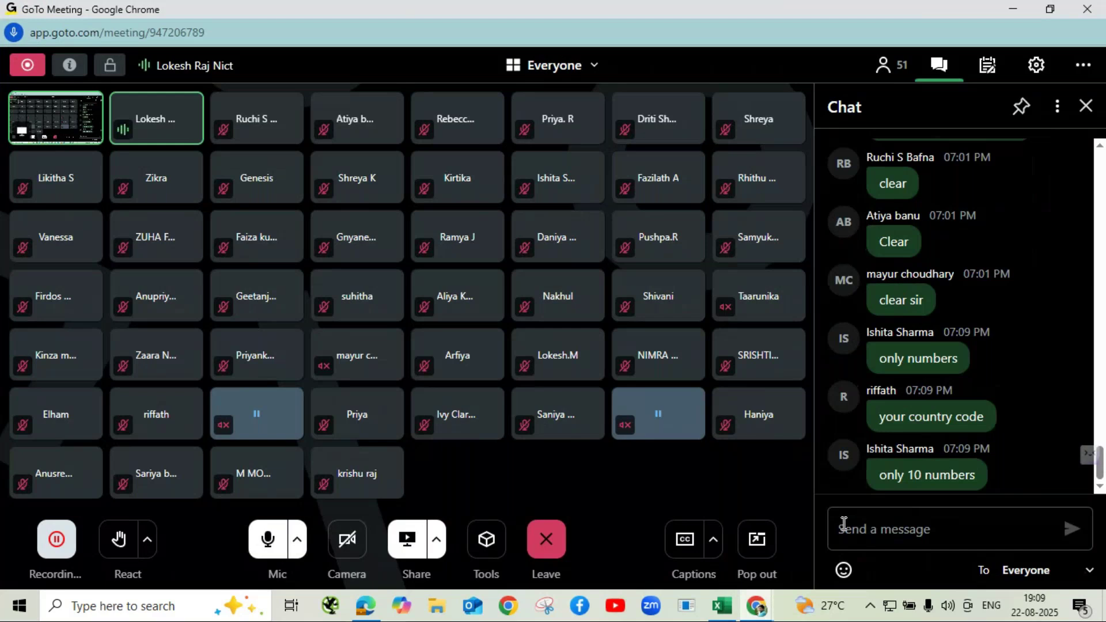
left_click(1018, 13)
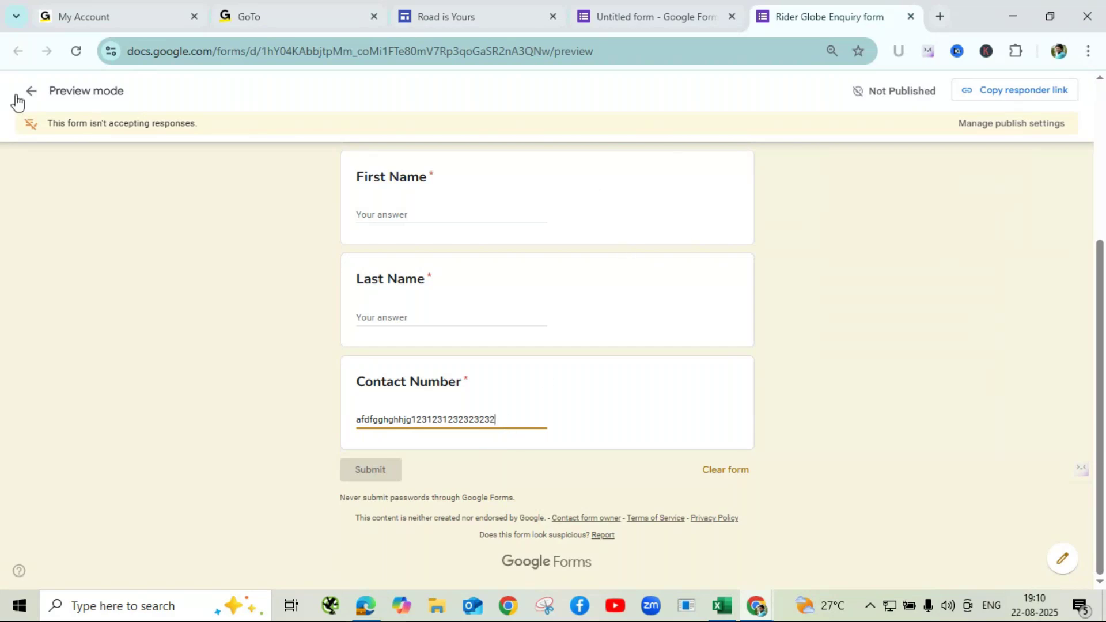
left_click(912, 17)
- Leave the preview and turn on Response validation for the Contact Number question
left_click(627, 155)
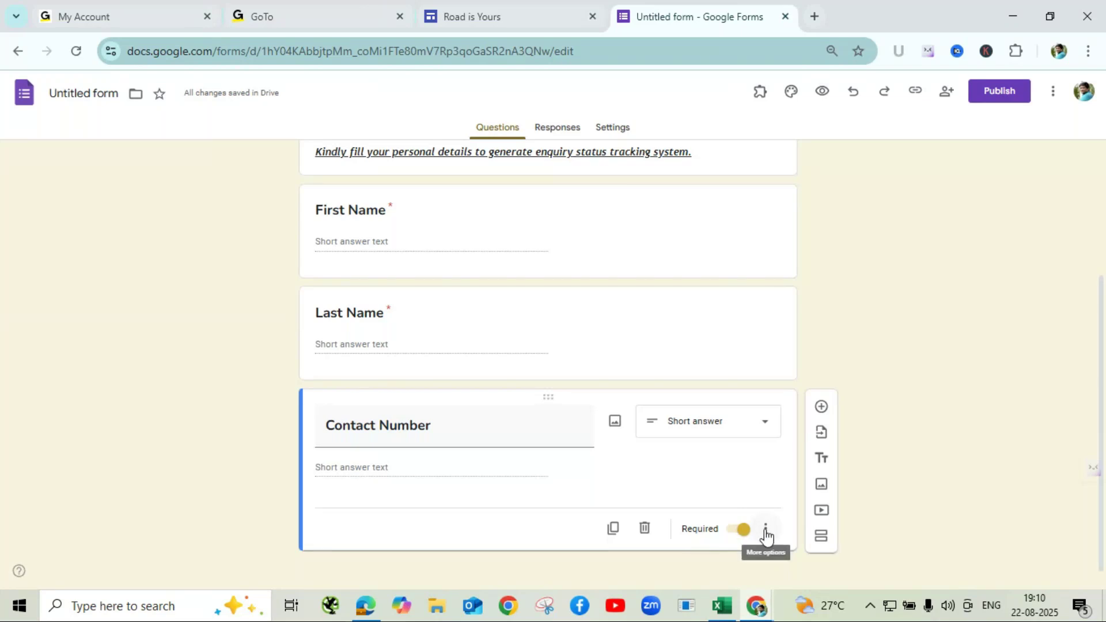
left_click(766, 531)
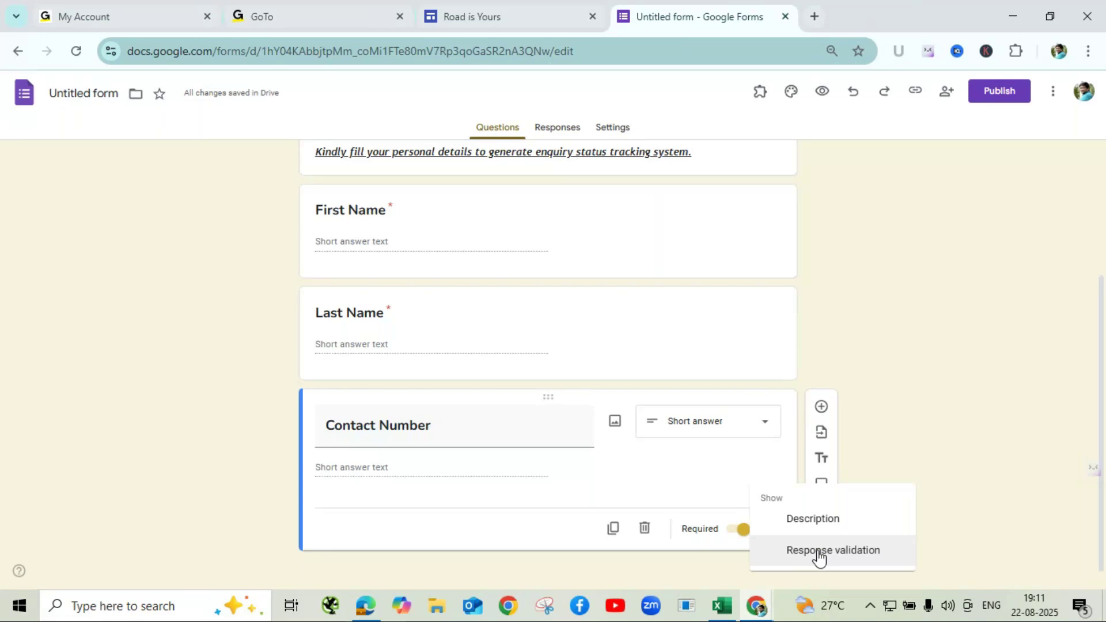
left_click(819, 551)
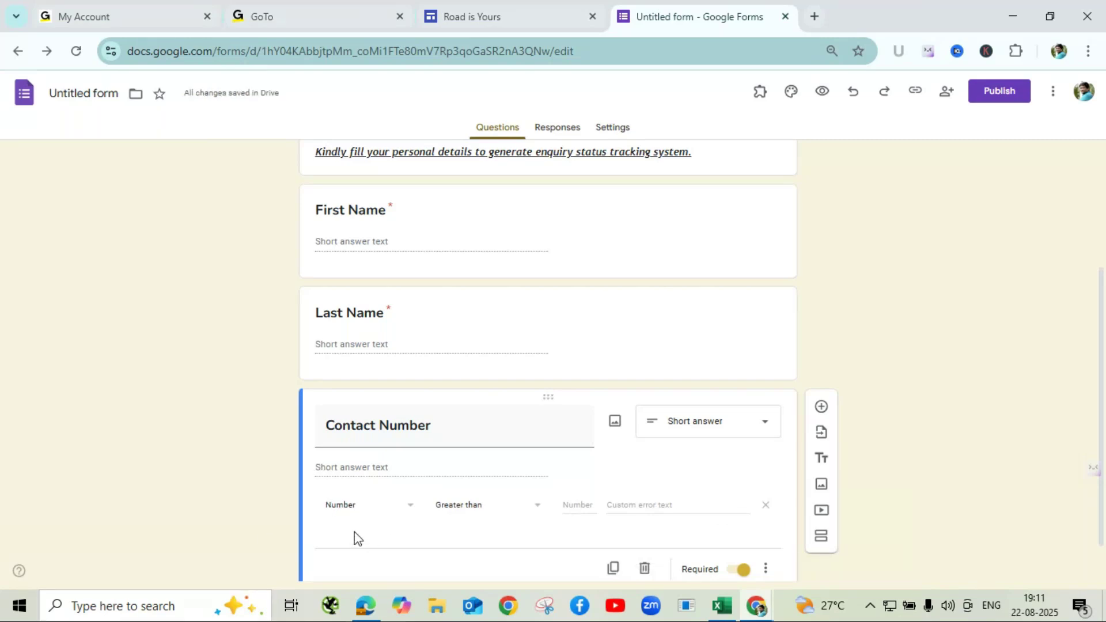
- Switch Contact Number's validation from Number to Regular expression with the Matches condition
scroll(402, 504, "down", 1)
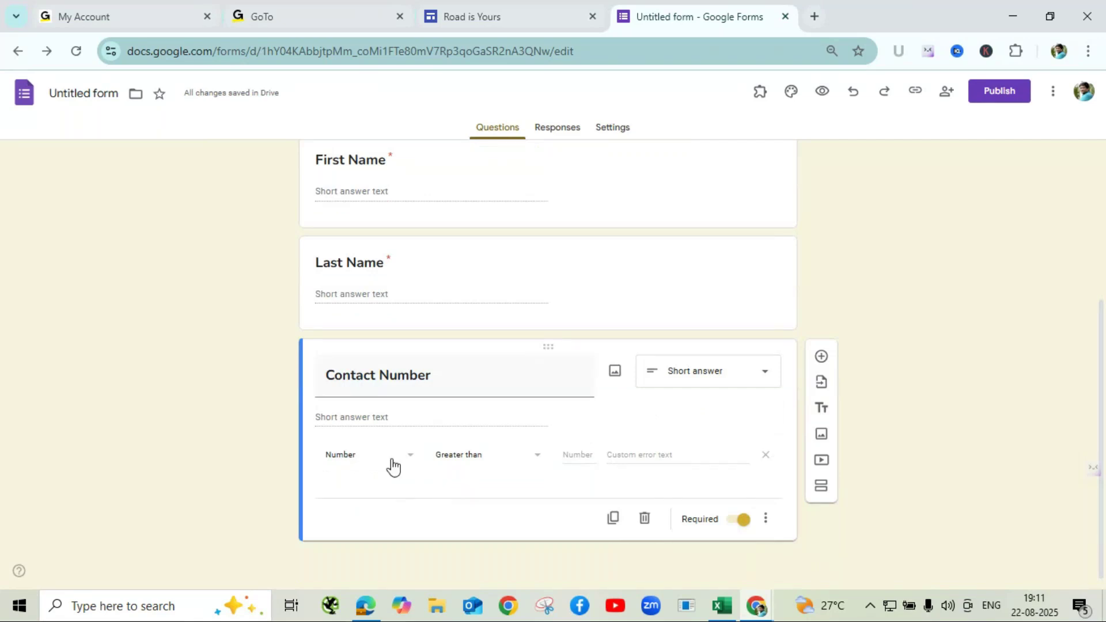
left_click(408, 458)
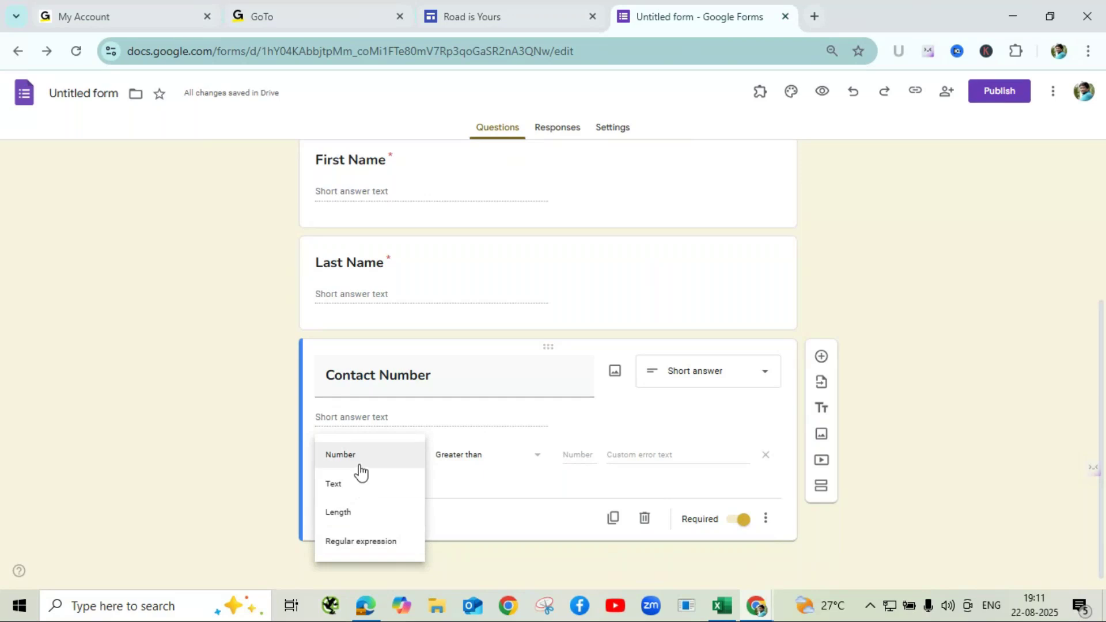
left_click(529, 466)
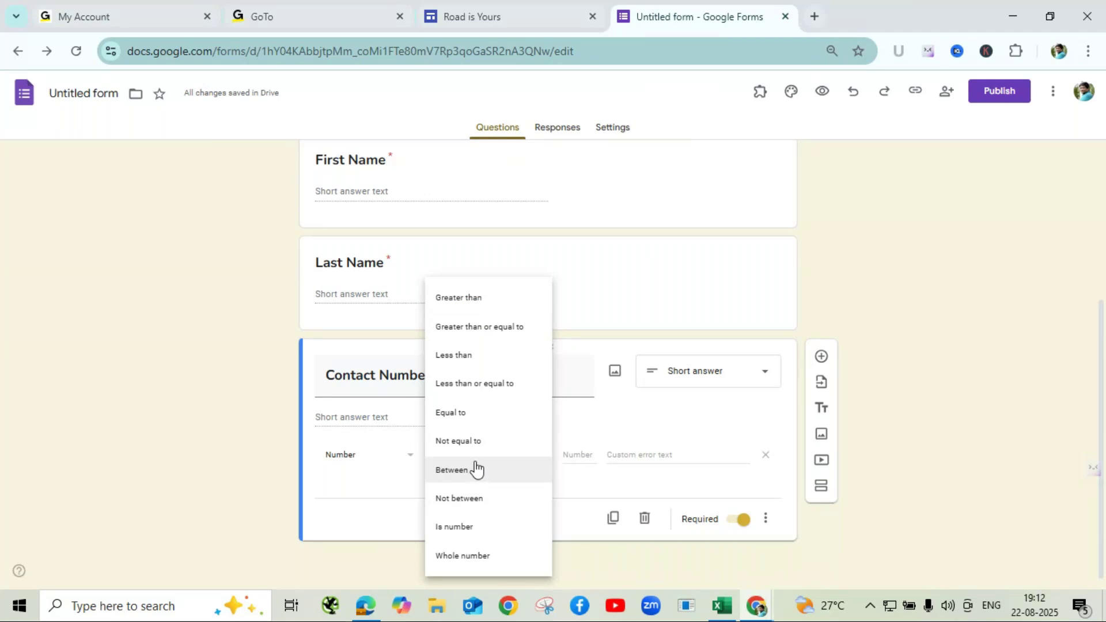
left_click(354, 461)
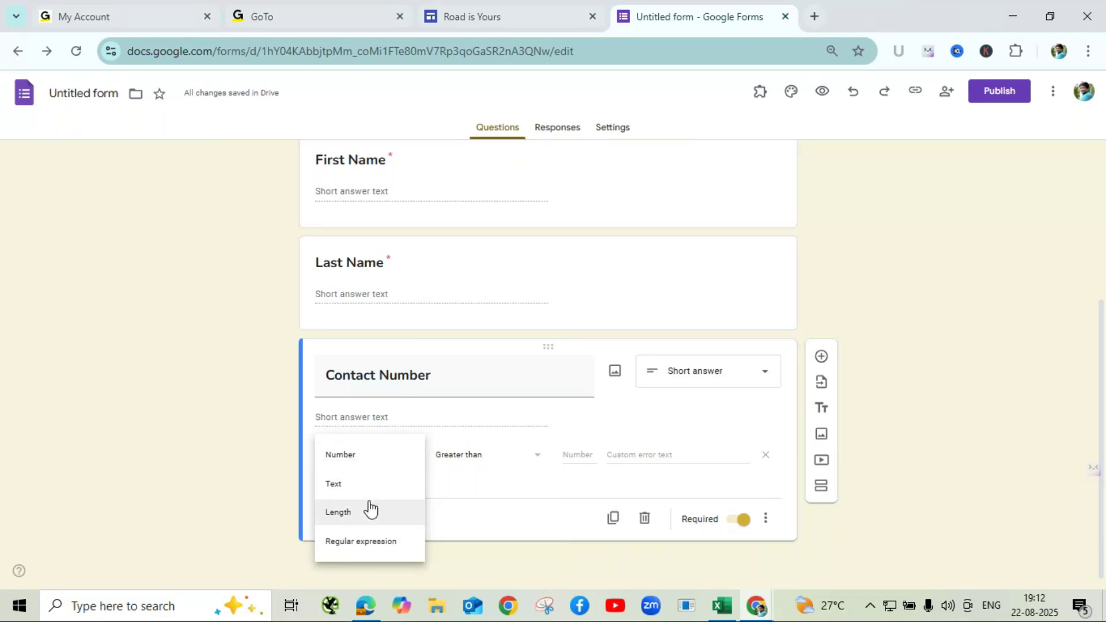
left_click(378, 545)
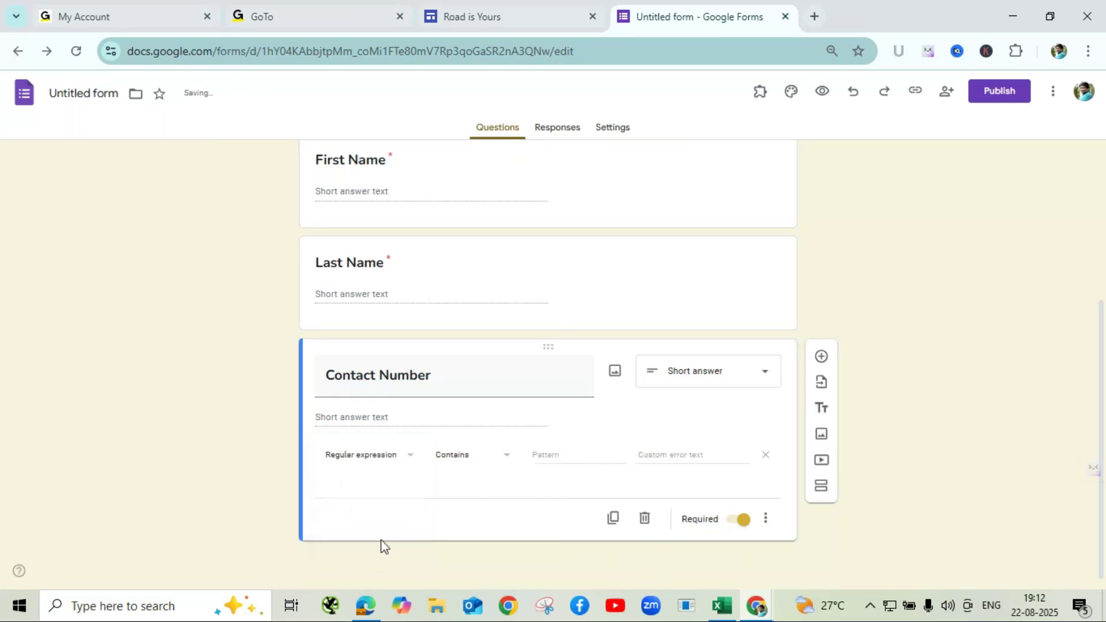
left_click(461, 467)
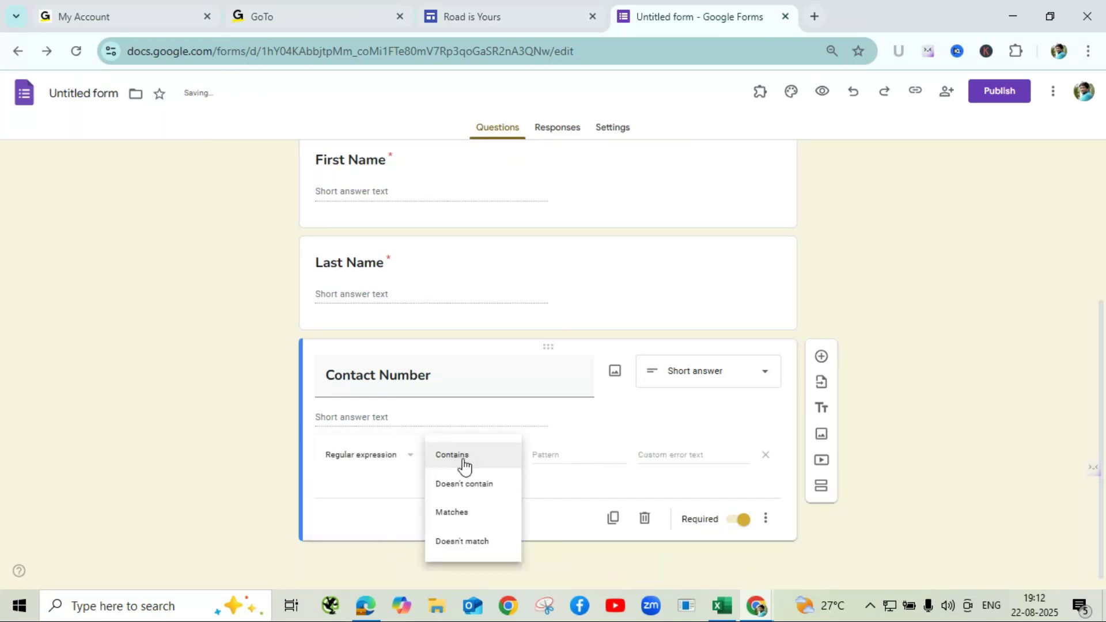
left_click(470, 521)
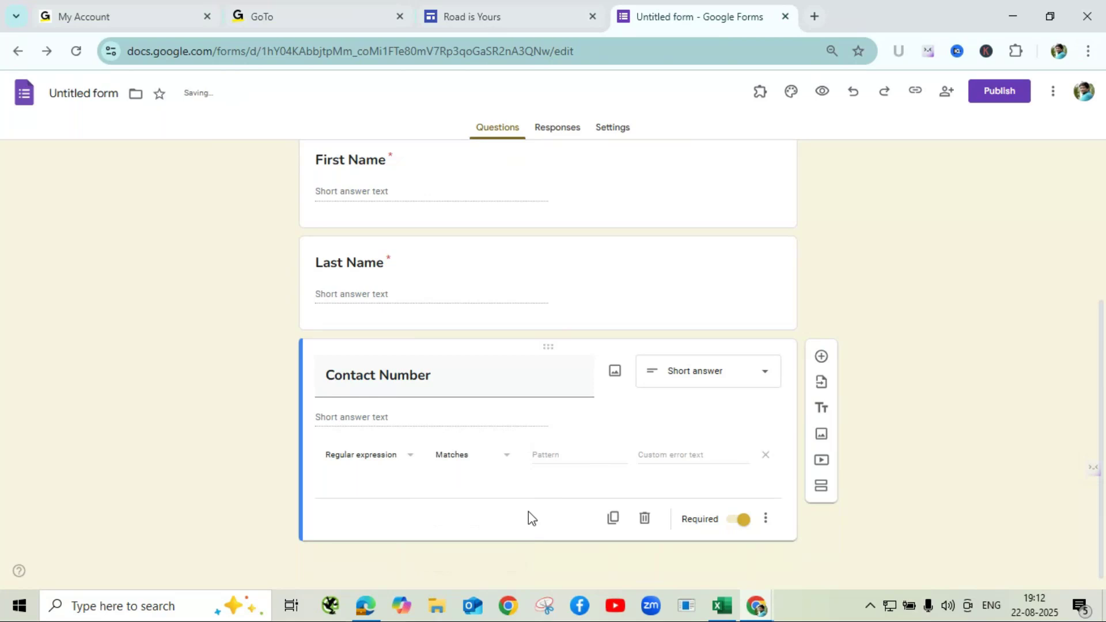
- Enter the validation pattern [0-9]{10} for Contact Number
left_click(559, 459)
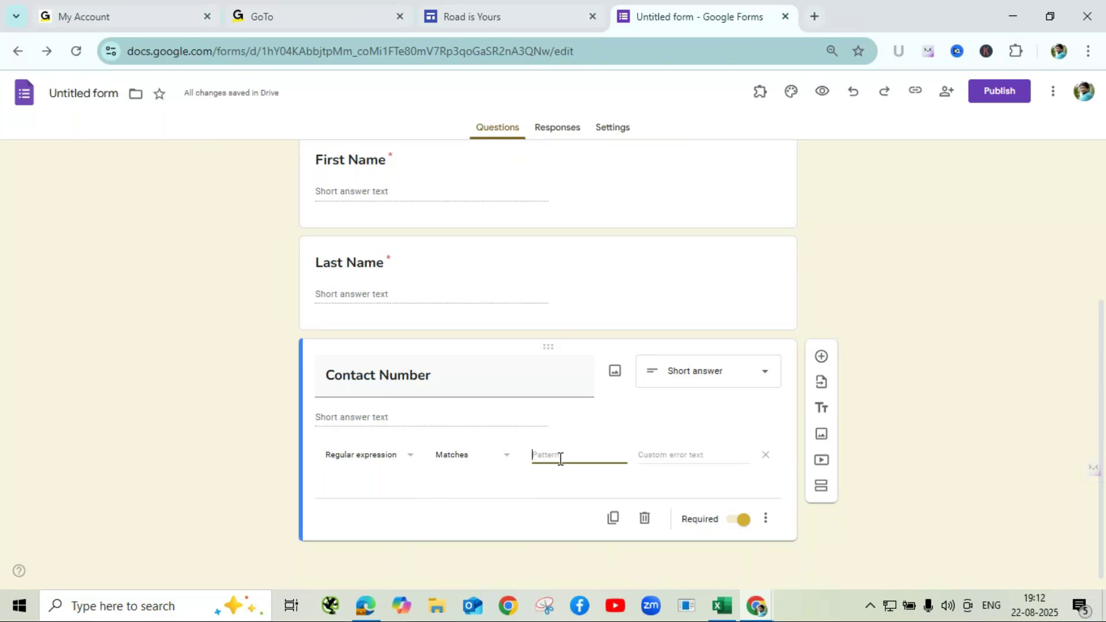
type("(")
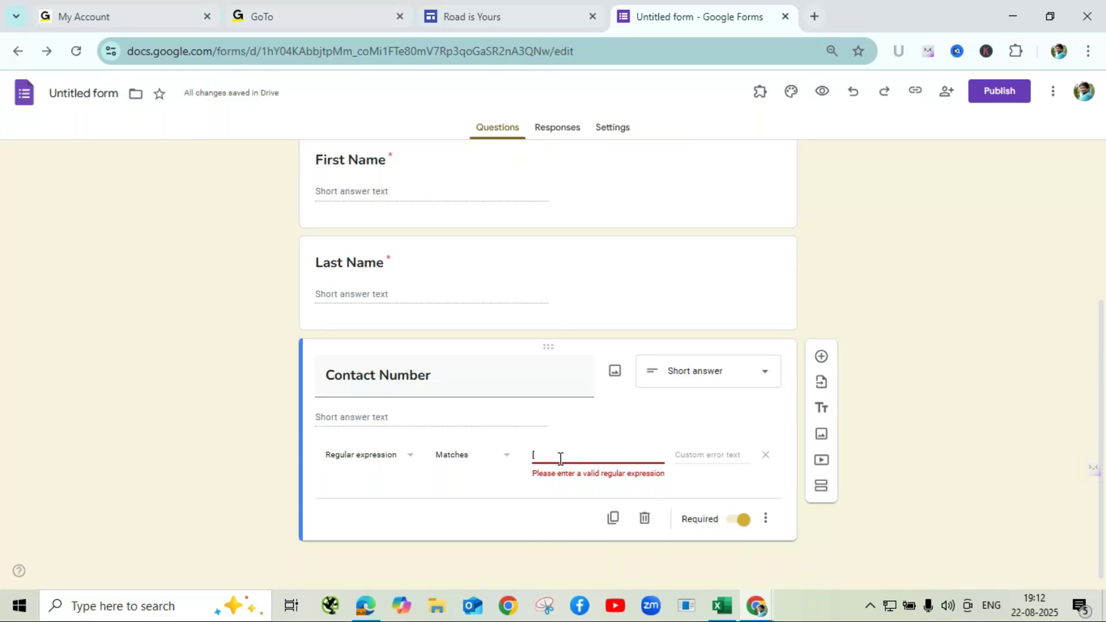
type("0-9")
type("]")
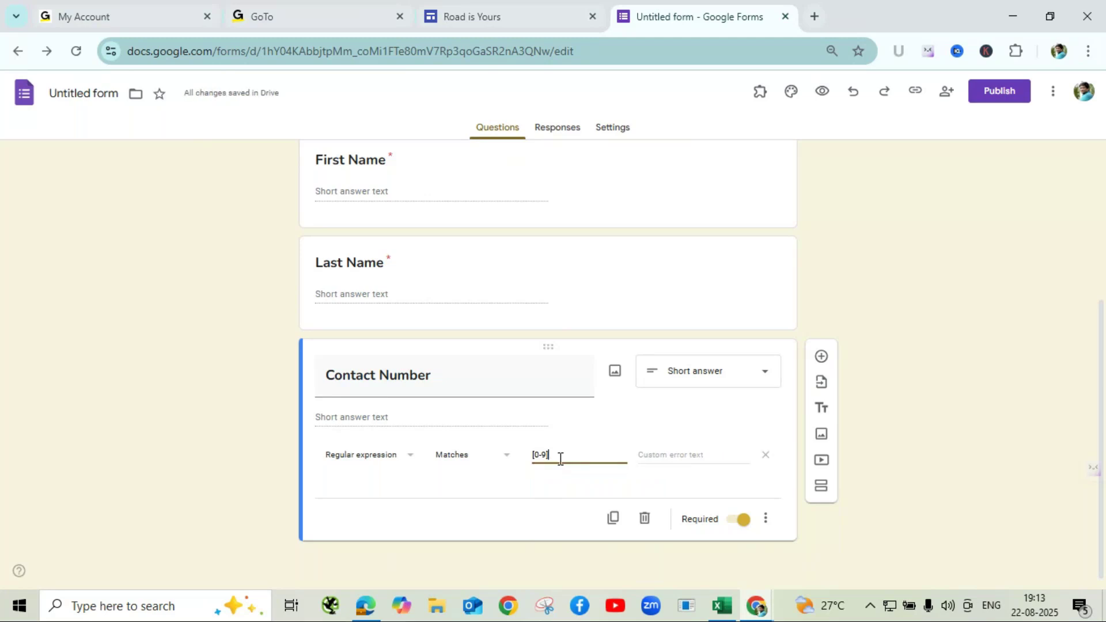
type("{10}")
- Add the custom error text 'Enter Valid mobile number' and preview the form
left_click(668, 455)
type("E")
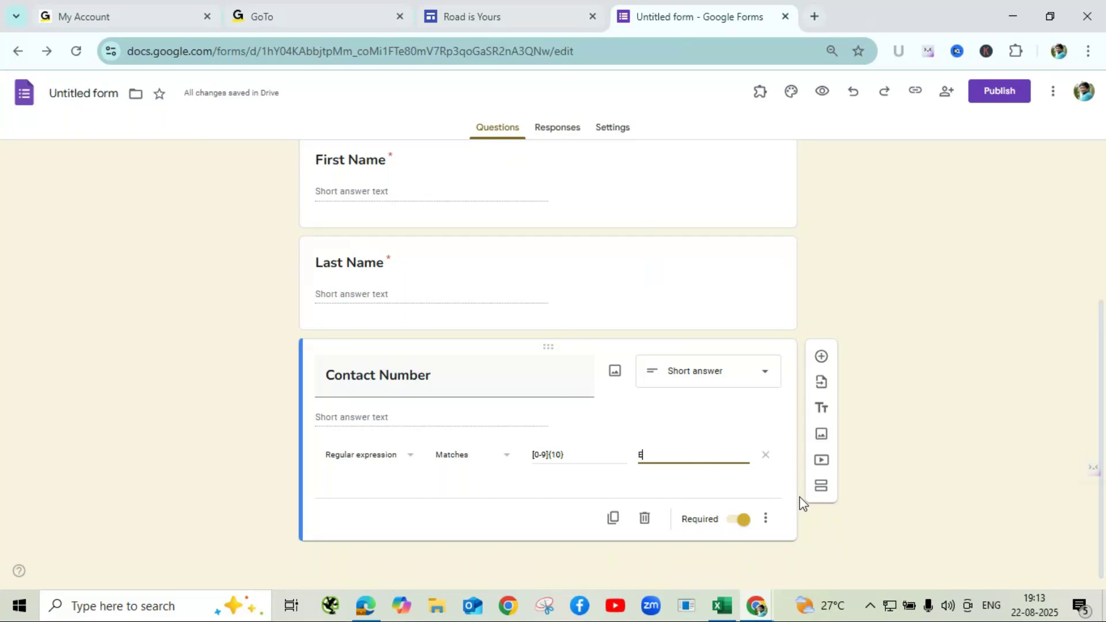
type("nter Valid mob")
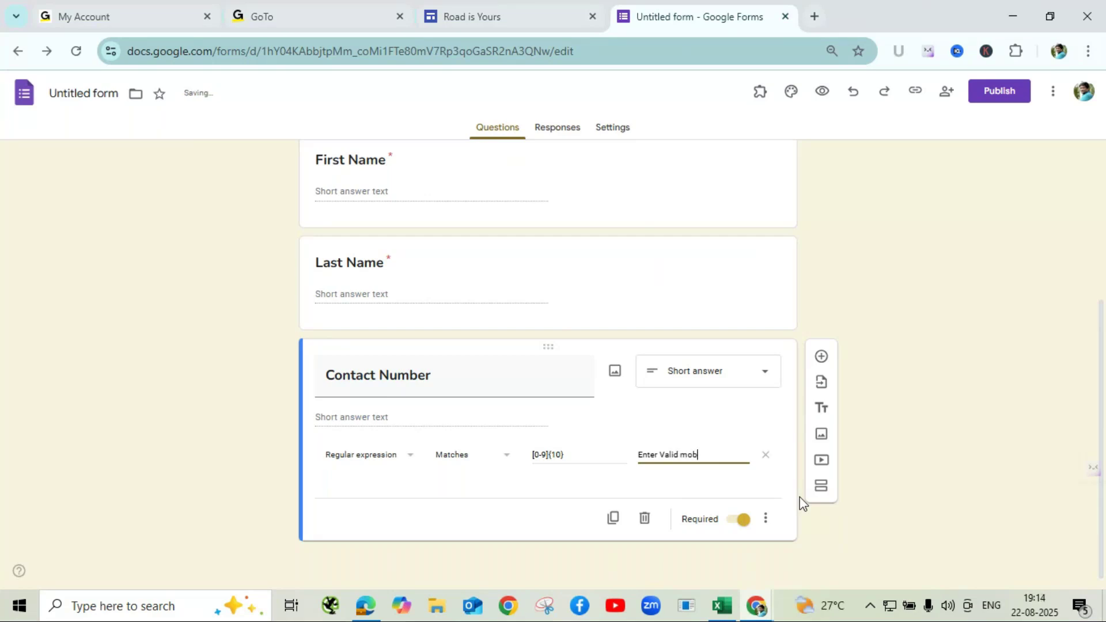
type("ile number")
left_click(960, 387)
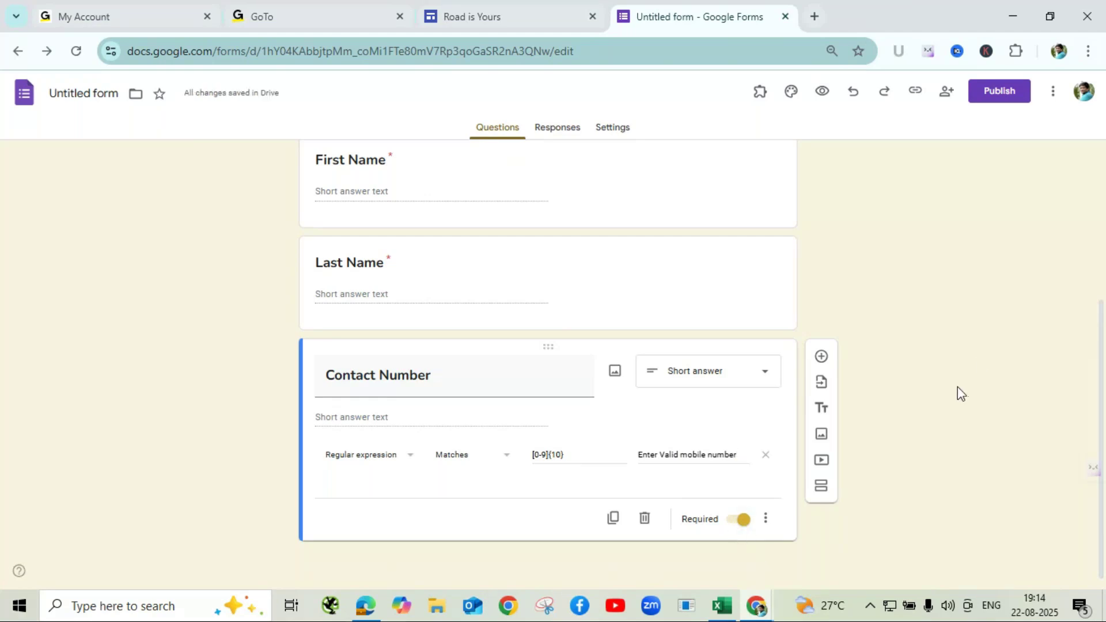
left_click(823, 91)
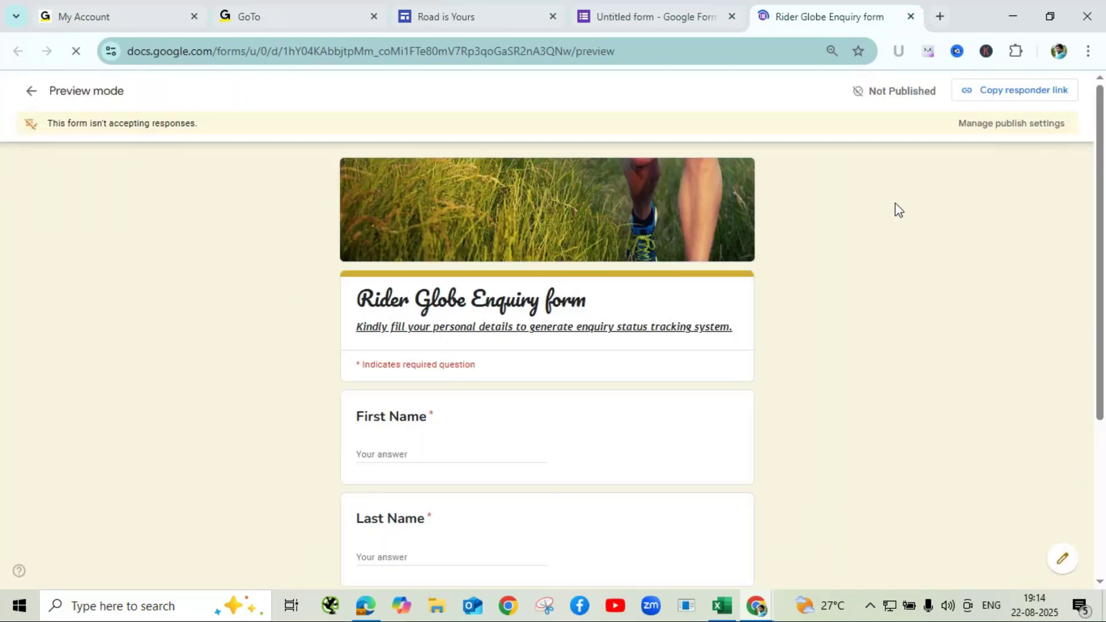
- In the preview, enter letters 'aadffdf' in Contact Number to check rejection, then erase them
scroll(578, 385, "down", 4)
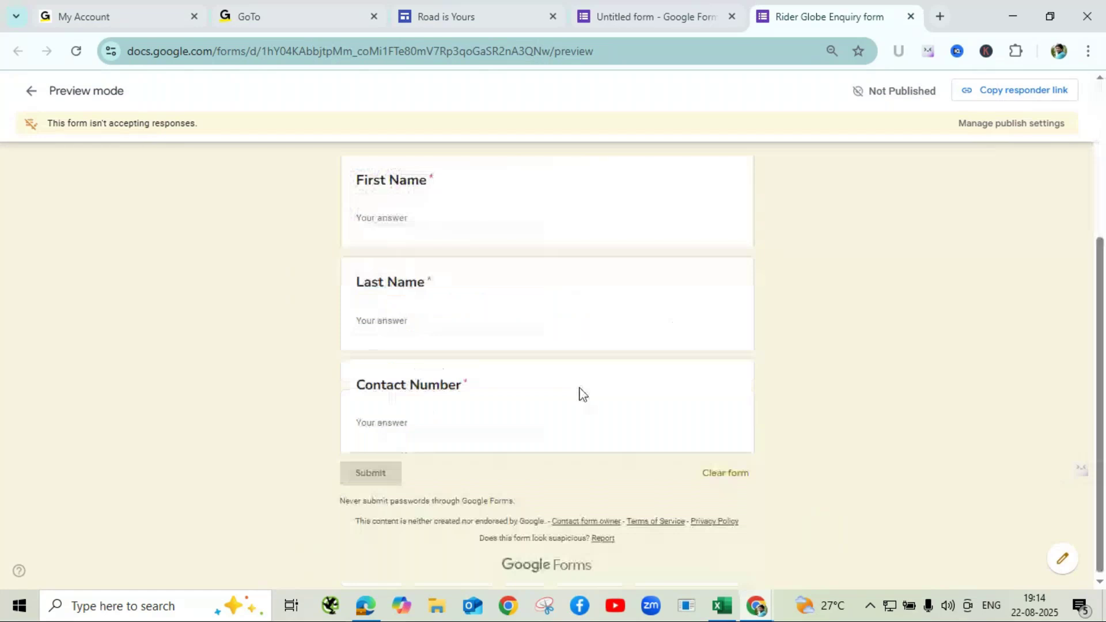
left_click(366, 420)
type("aadffdf")
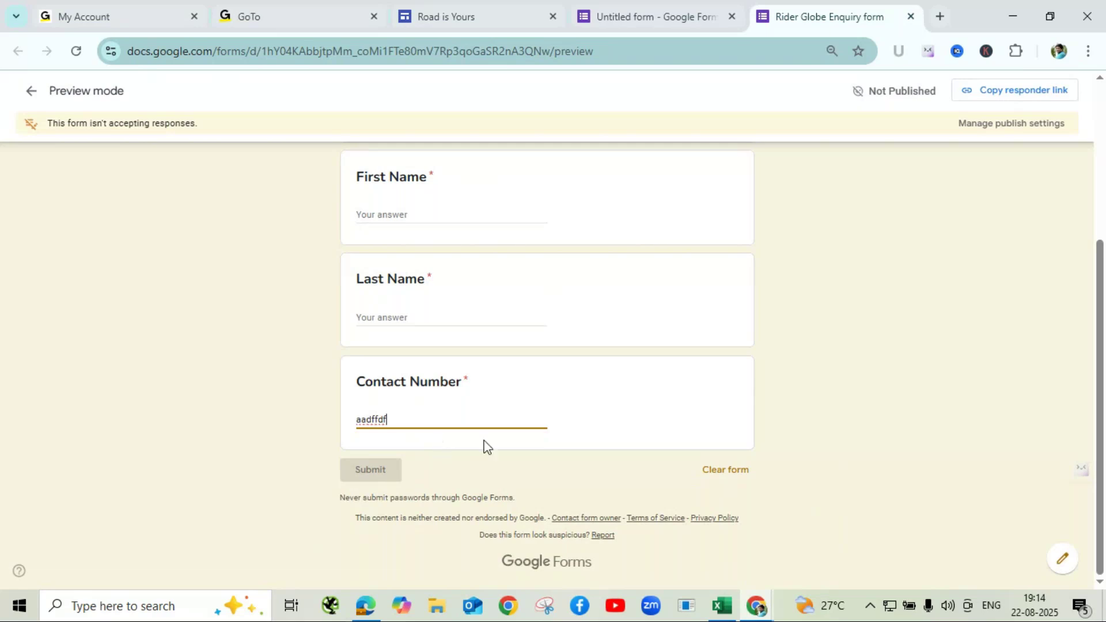
left_click(653, 426)
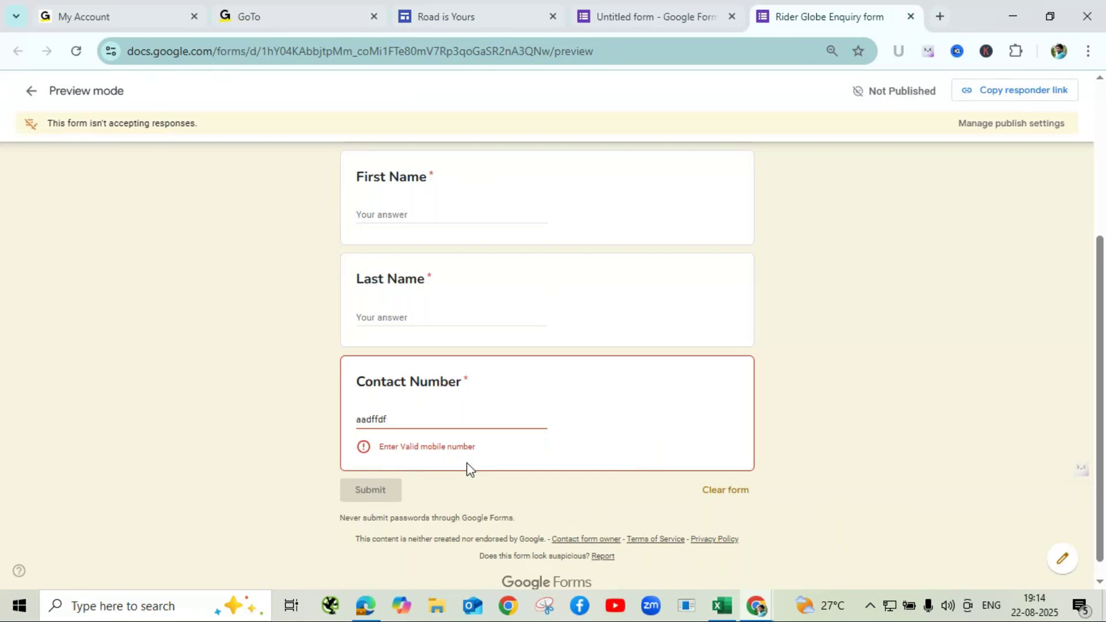
left_click(392, 417)
key("BackSpace")
key("BackSpace")
key("BackSpace")
key("BackSpace")
key("BackSpace")
key("BackSpace")
key("BackSpace")
- Type a test mobile number and trim it to ten digits so the error clears
left_click(533, 463)
left_click(408, 421)
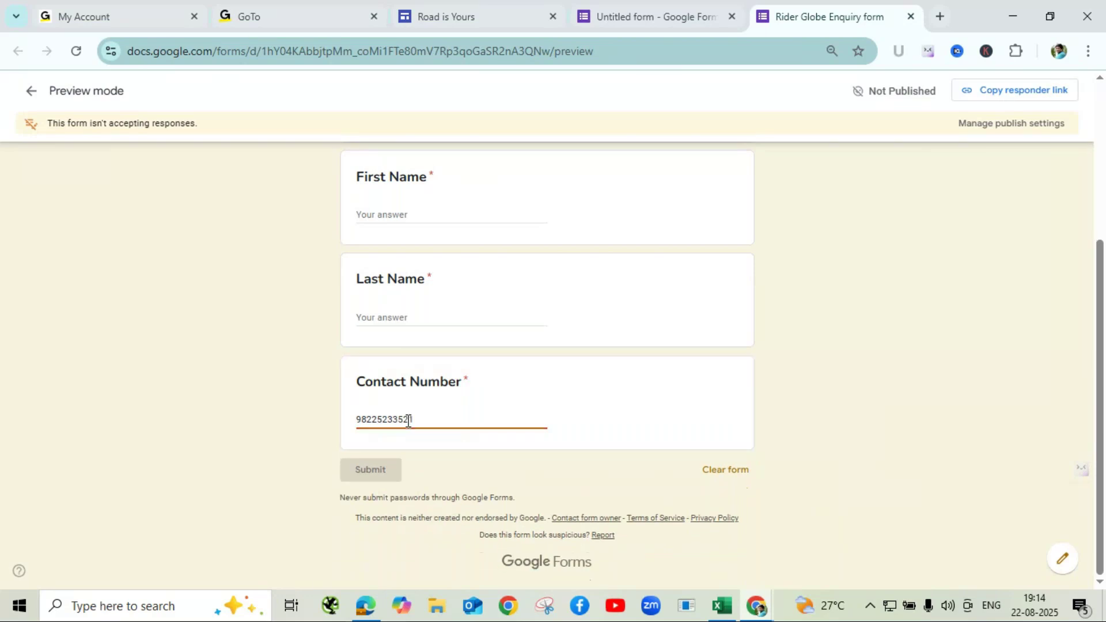
left_click(515, 442)
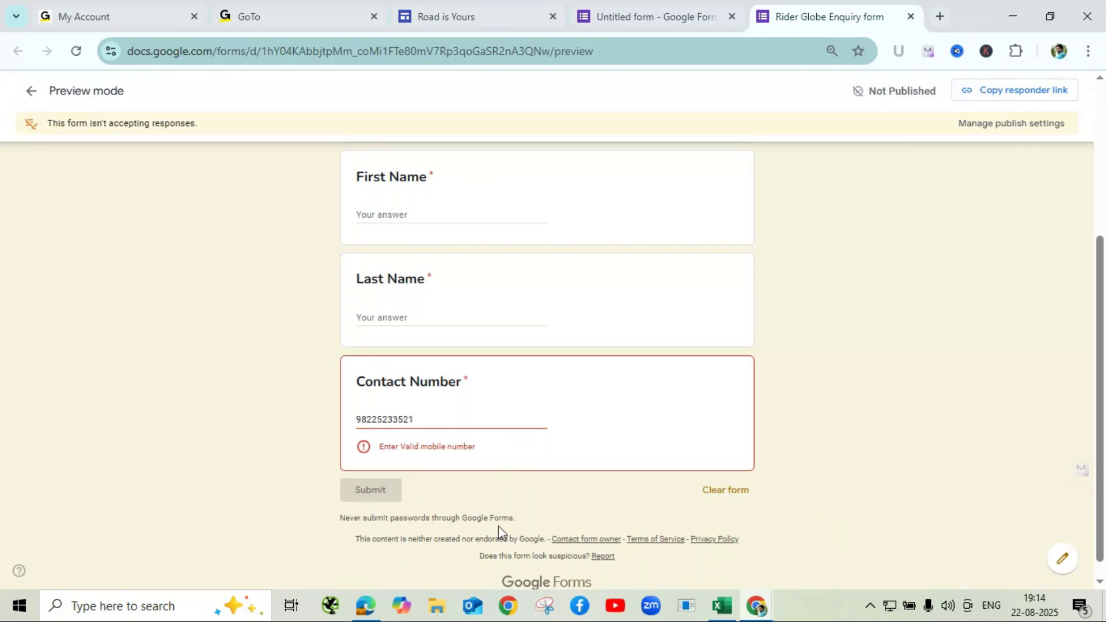
left_click(437, 415)
key("BackSpace")
left_click(439, 442)
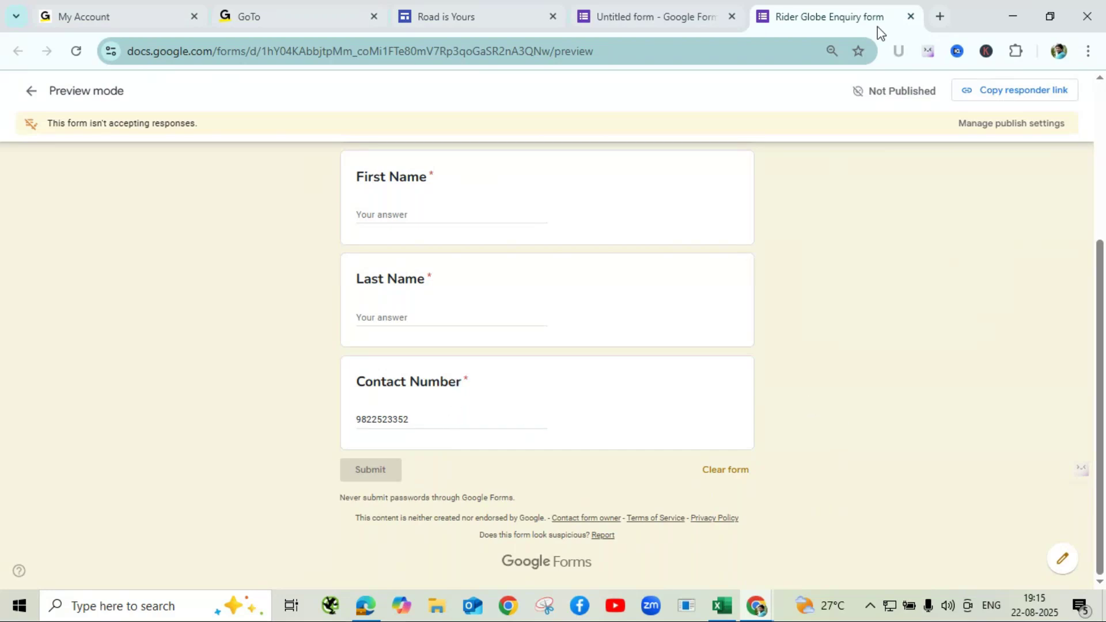
- Close the preview tab, confirming Leave in the Leave site? dialog
left_click(910, 19)
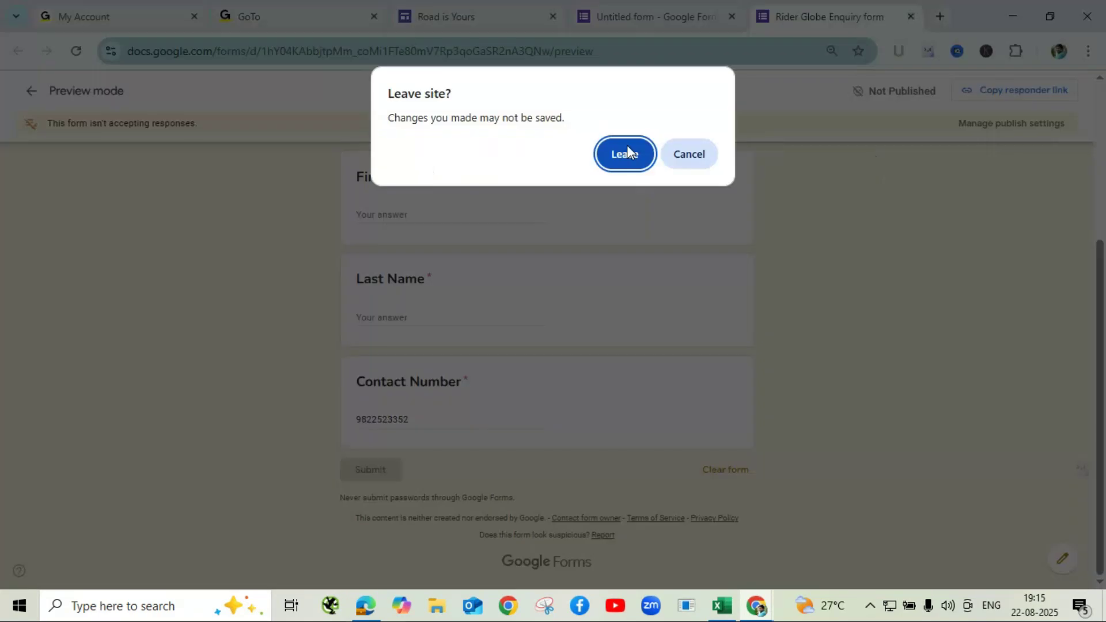
left_click(622, 154)
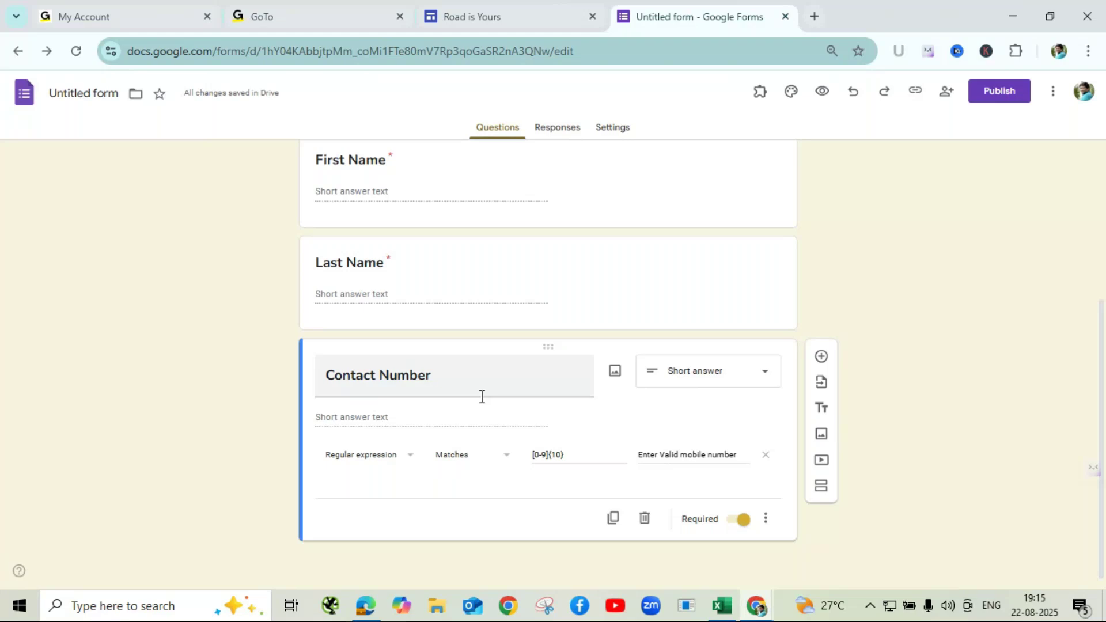
mouse_move(759, 609)
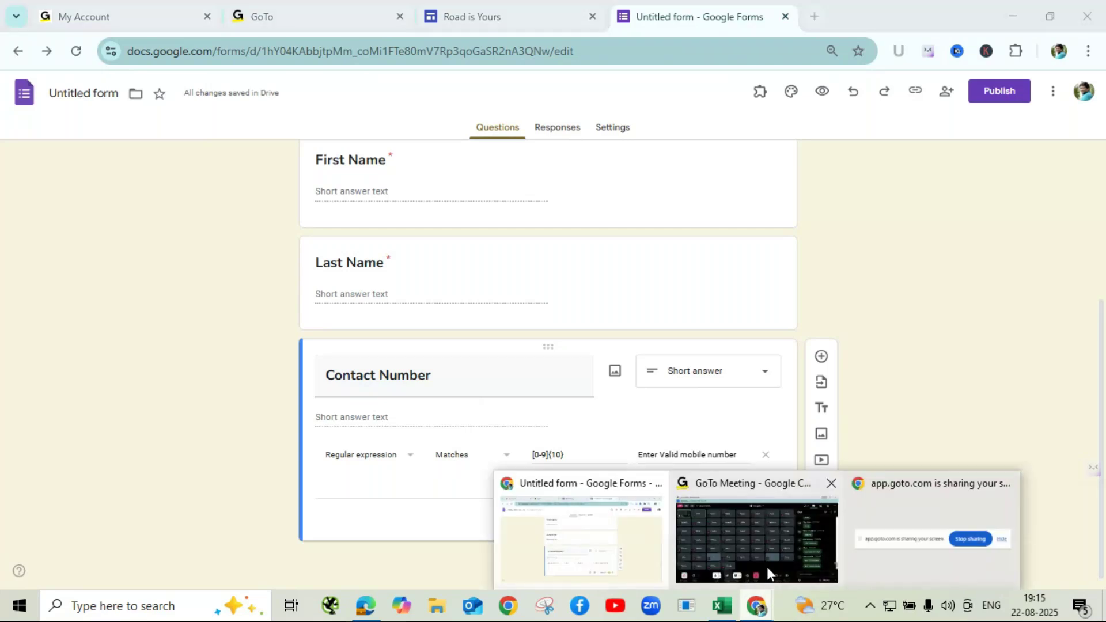
left_click(766, 567)
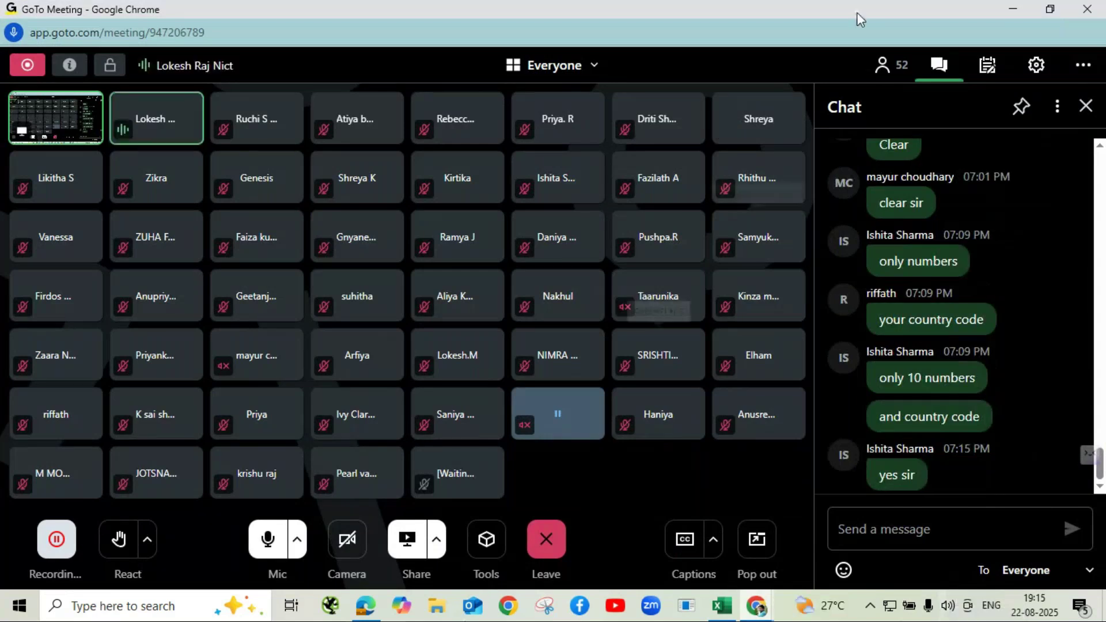
left_click(1014, 12)
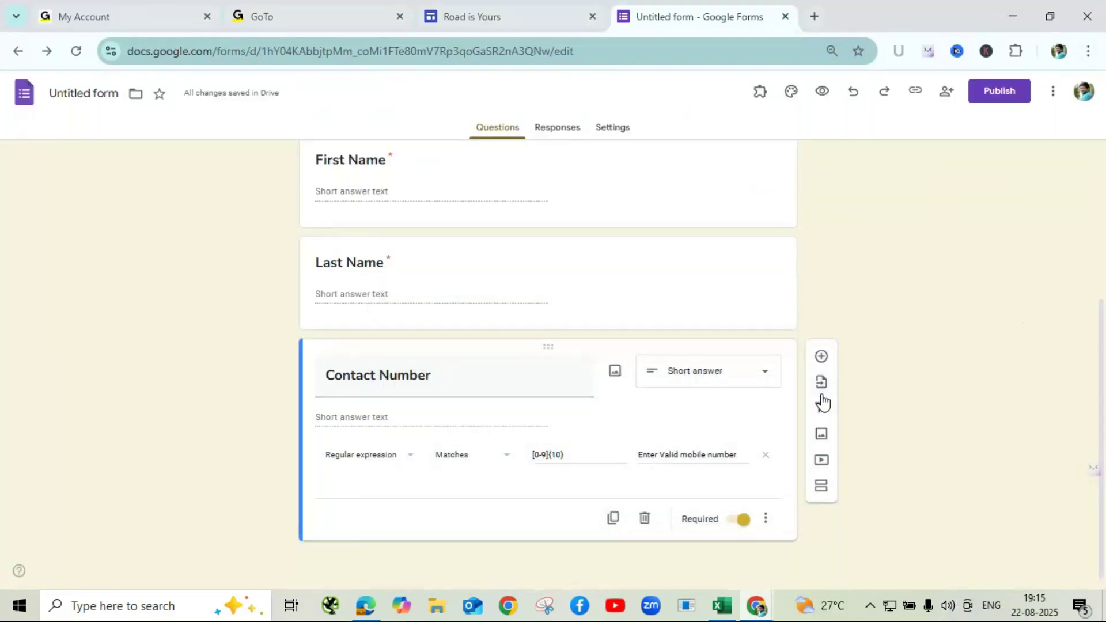
left_click(822, 360)
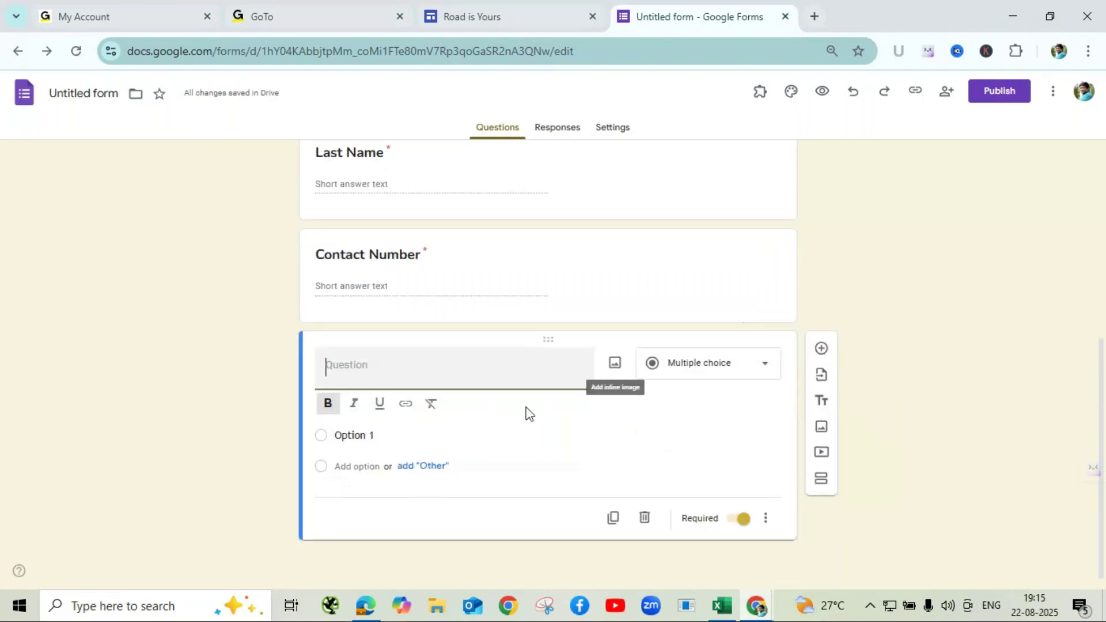
- Title the new question 'E-Mail Address', inserting the missing 'A'
type("E-Mail ddress")
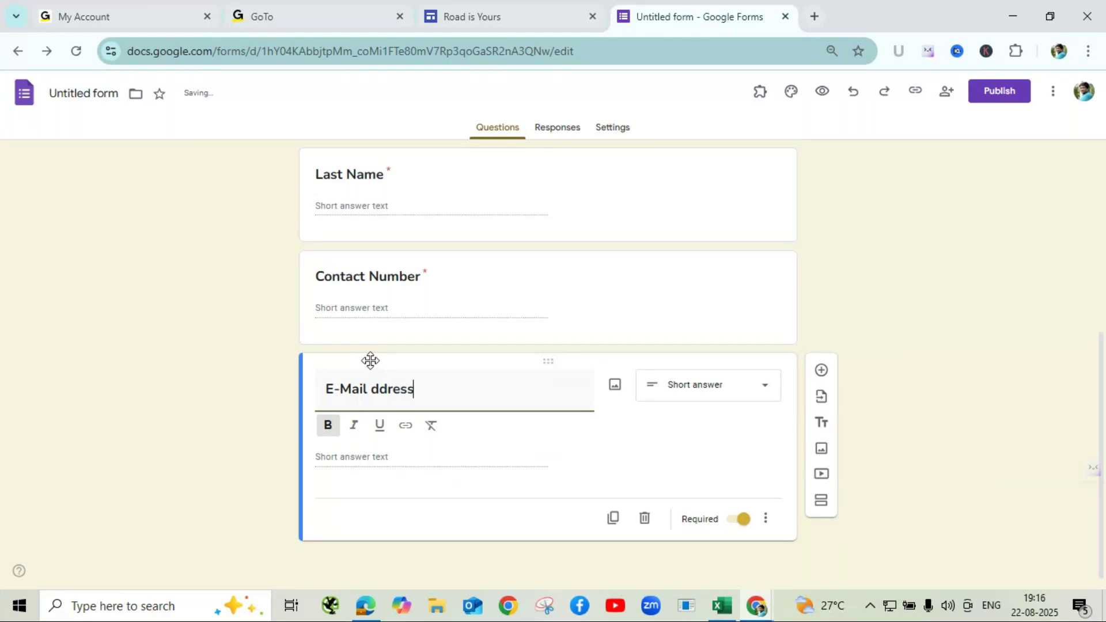
left_click(371, 389)
type("A")
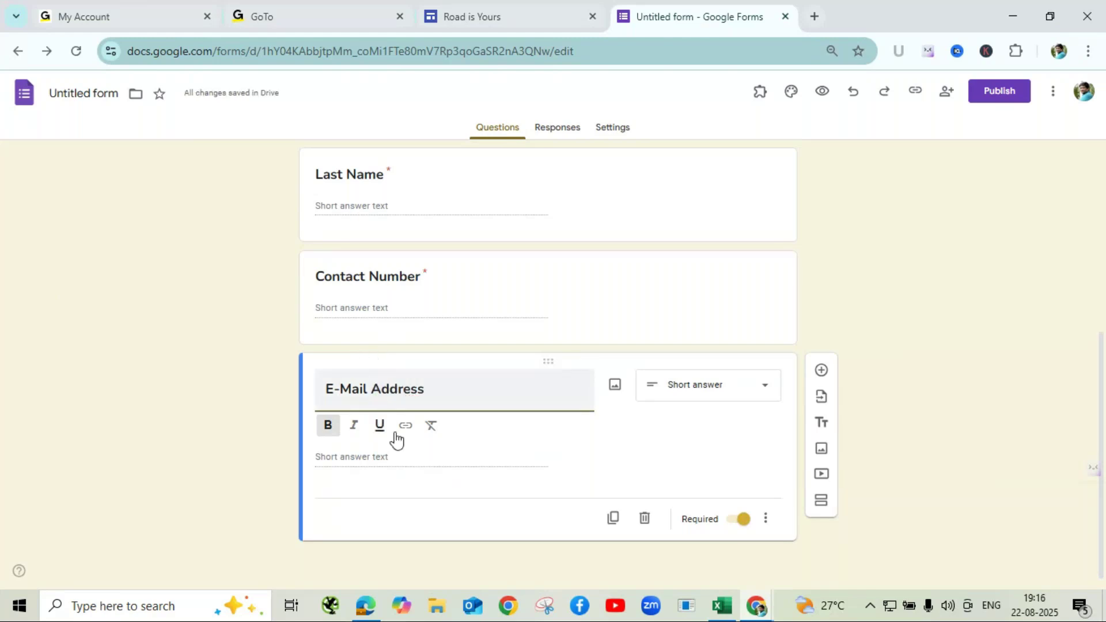
left_click(517, 453)
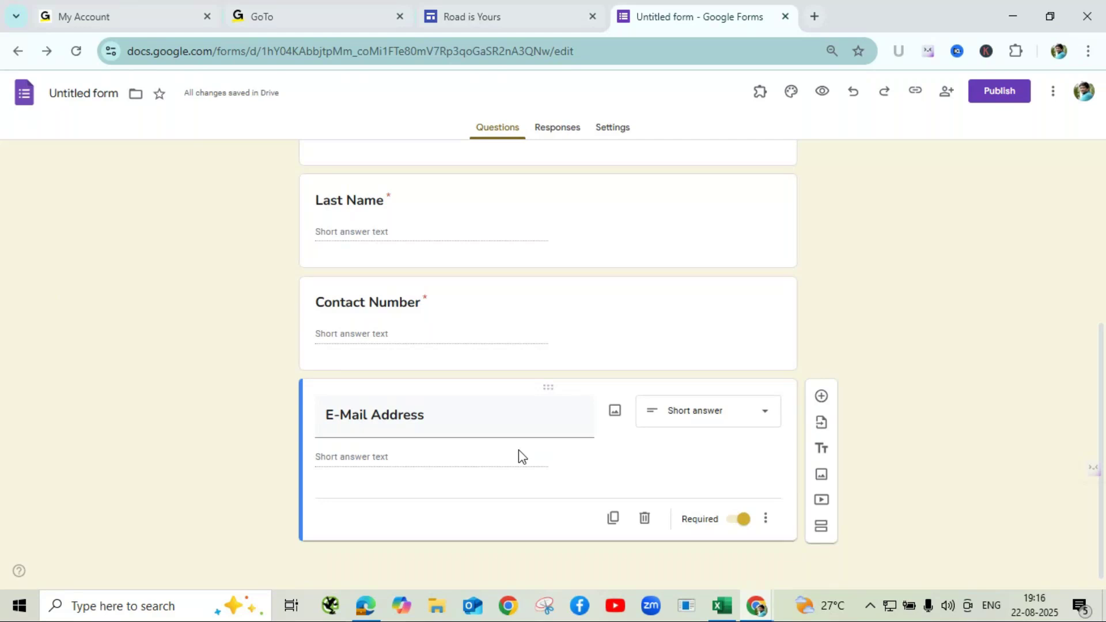
- Send the chat message '@ and .' to Everyone in GoTo Meeting, then return to the form
mouse_move(761, 613)
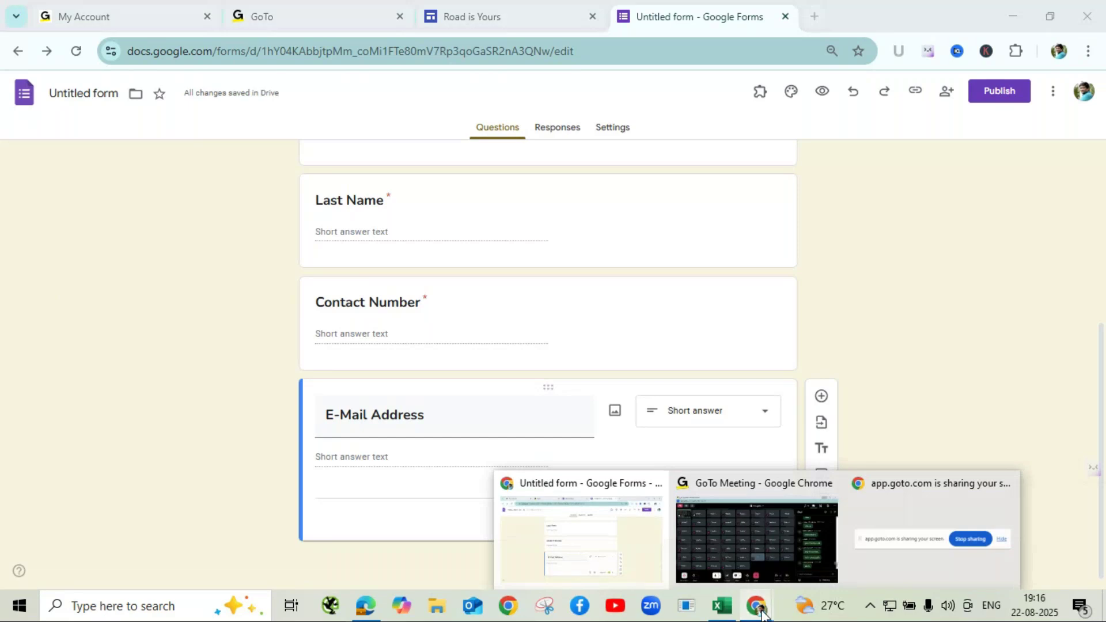
left_click(784, 576)
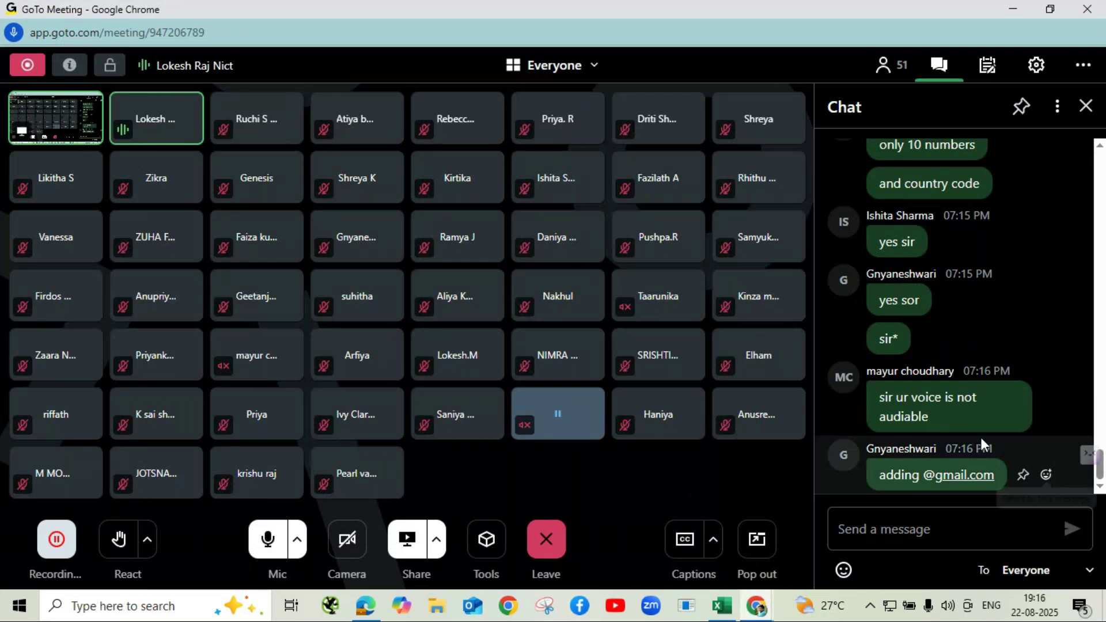
left_click(890, 535)
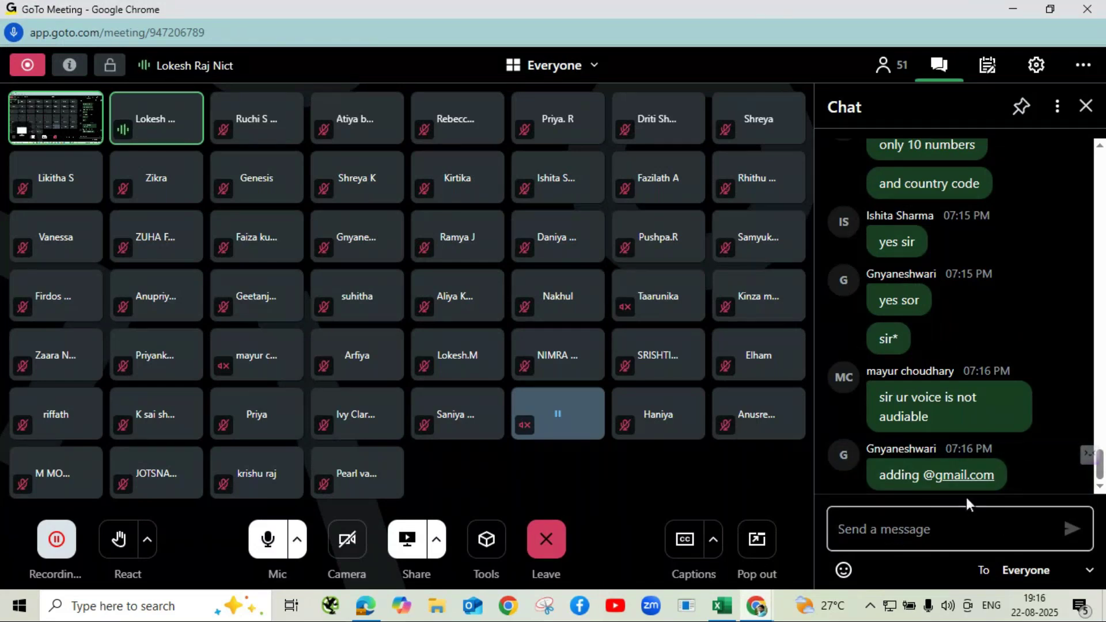
mouse_move(955, 490)
type("@")
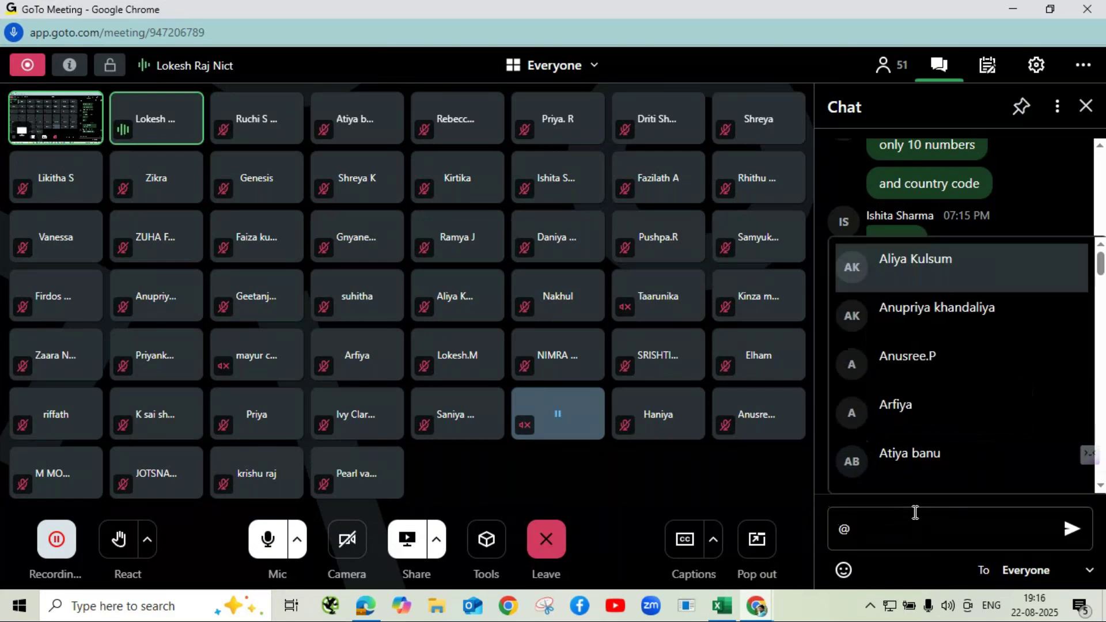
key("Return")
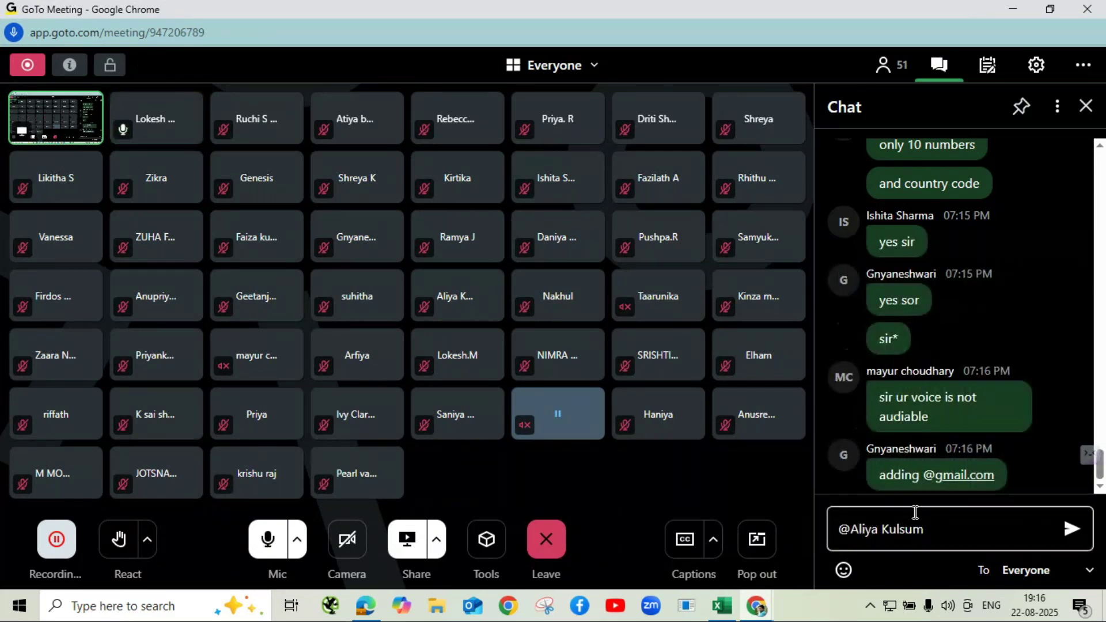
key("BackSpace")
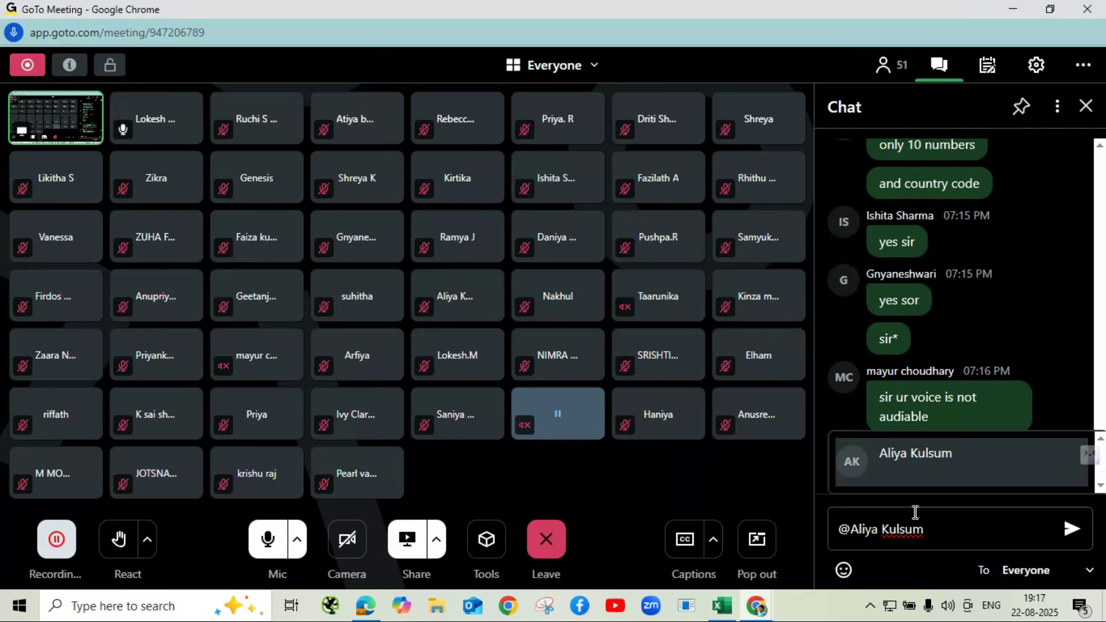
key("BackSpace")
key("BackSpace")
key("BackSpace")
key("BackSpace")
key("BackSpace")
key("BackSpace")
key("BackSpace")
key("BackSpace")
key("BackSpace")
key("BackSpace")
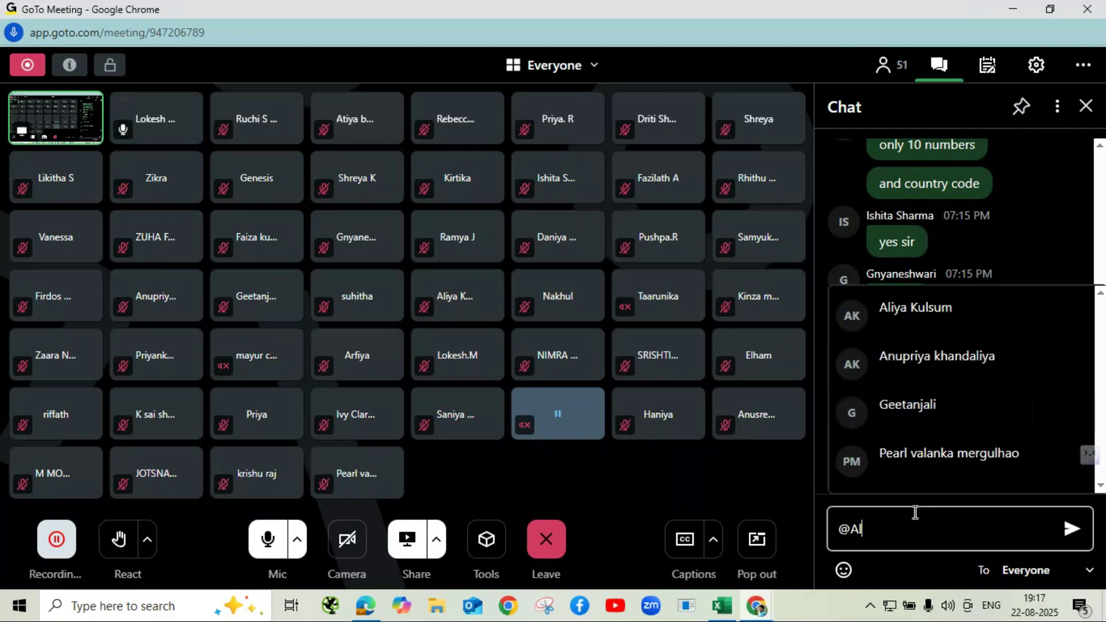
key("BackSpace")
key("BackSpace")
type("and")
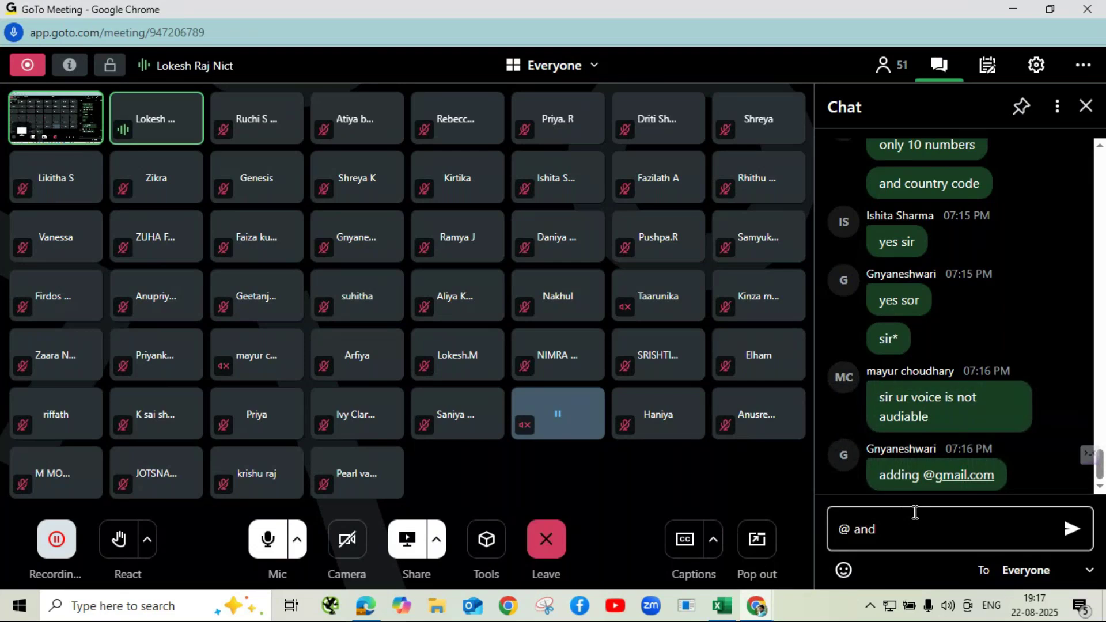
type(" .")
key("Return")
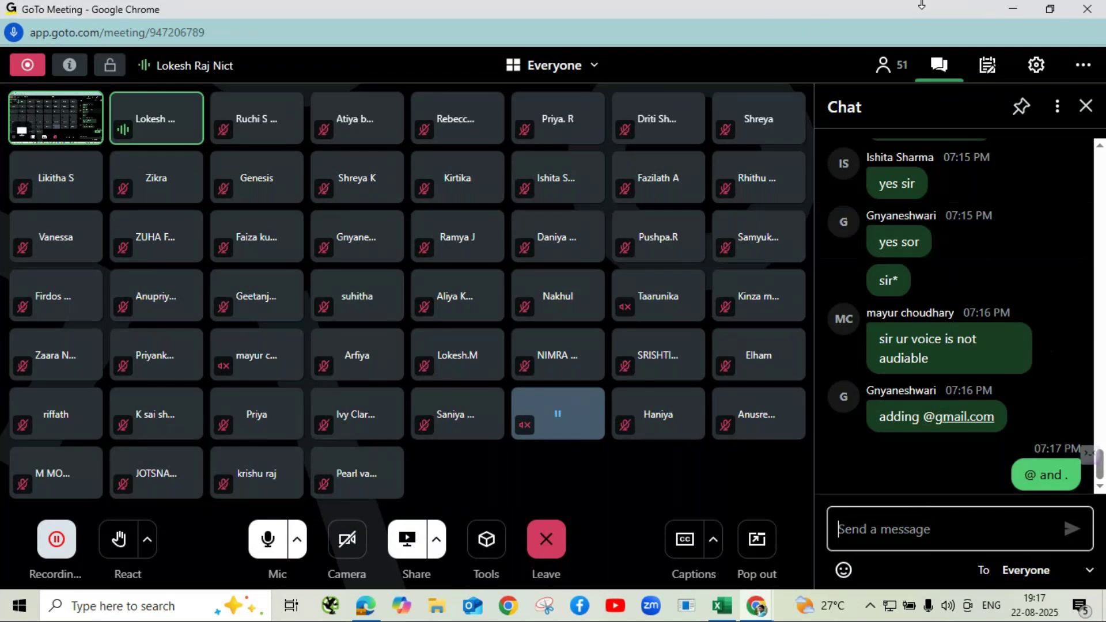
left_click(1015, 13)
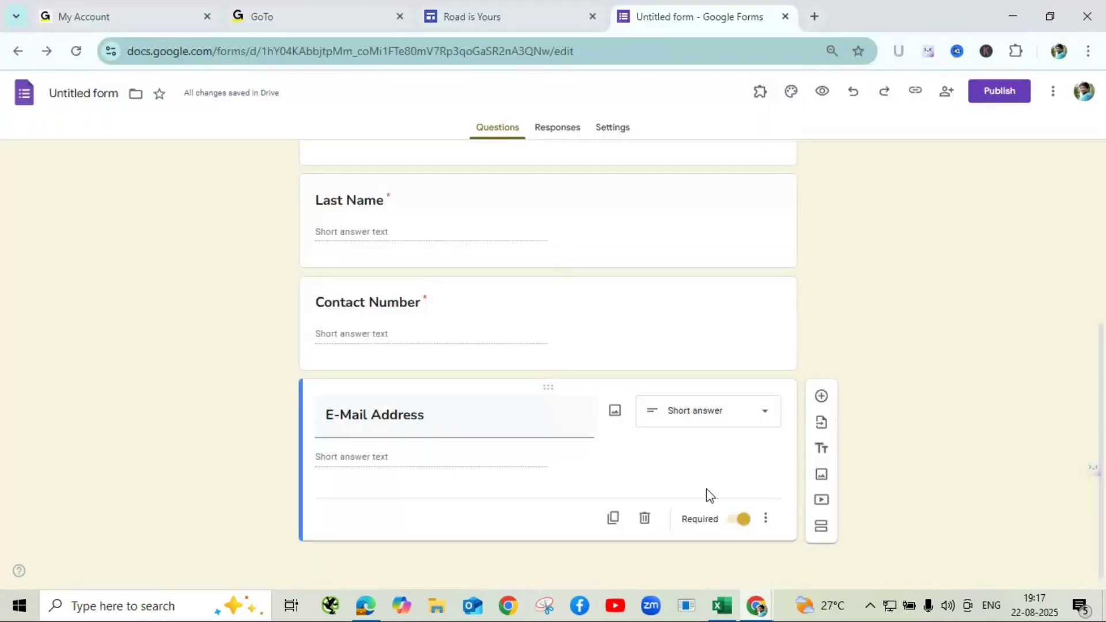
- Give the E-Mail Address question response validation of type Text, condition Email
left_click(766, 519)
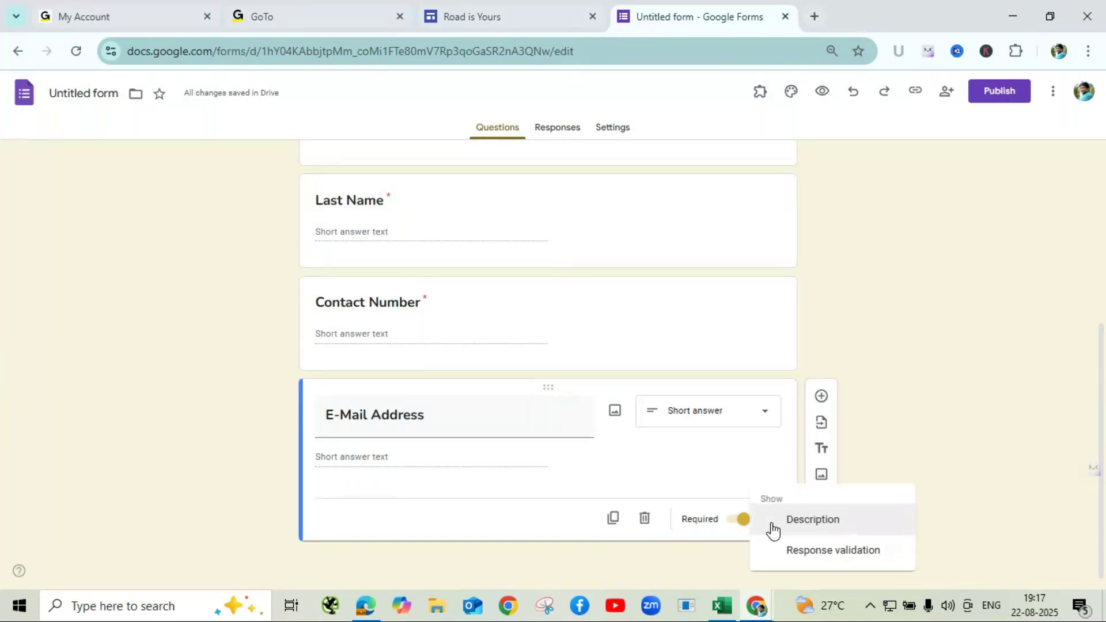
left_click(833, 562)
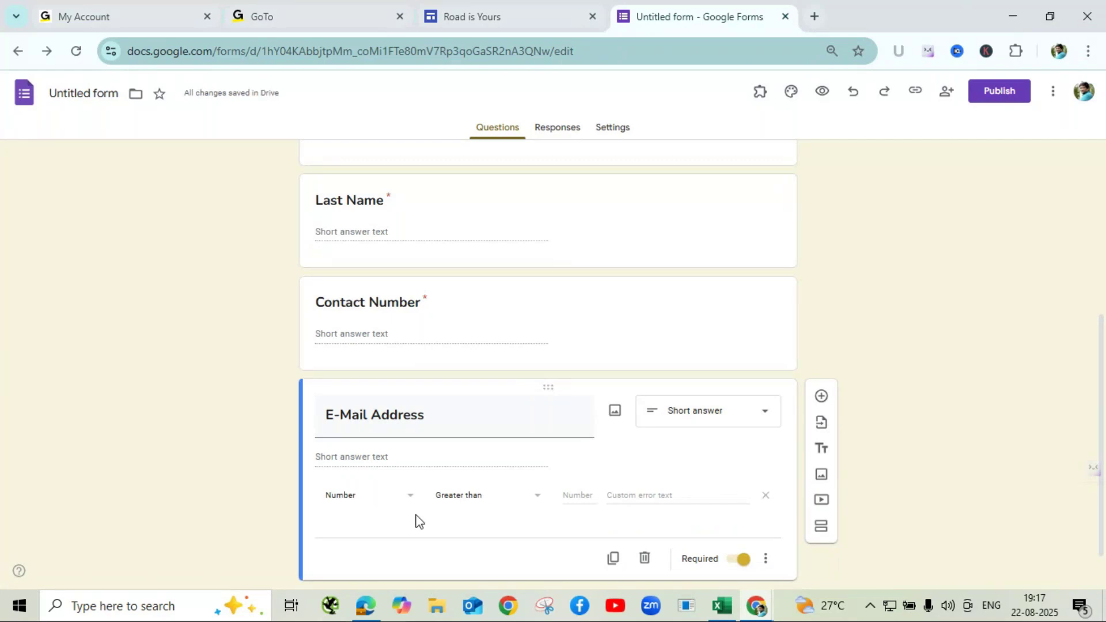
left_click(408, 497)
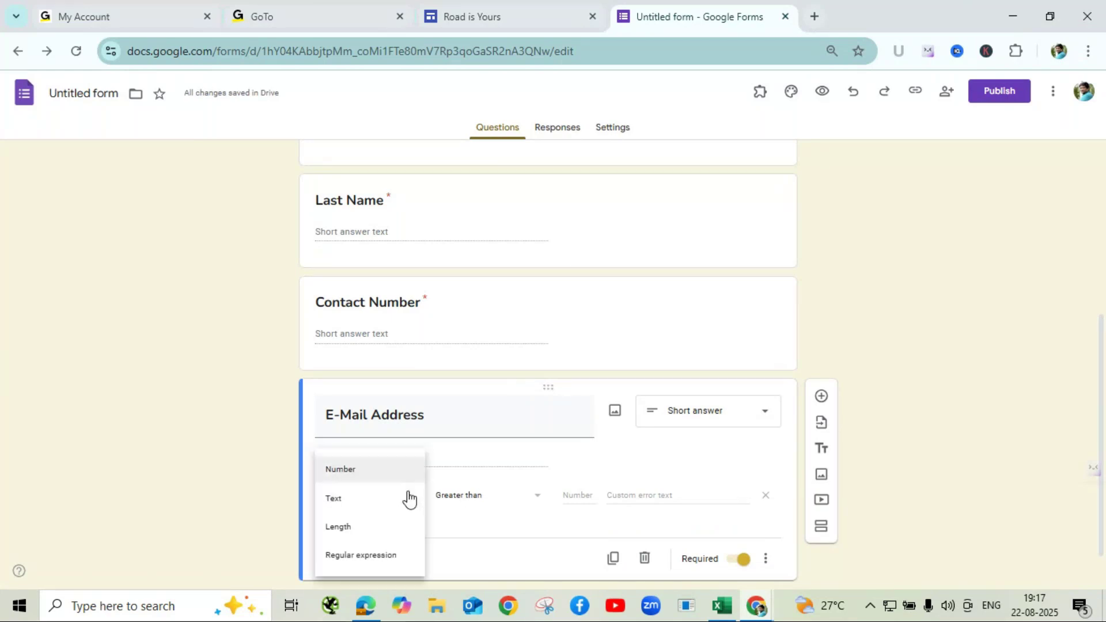
left_click(341, 501)
left_click(494, 503)
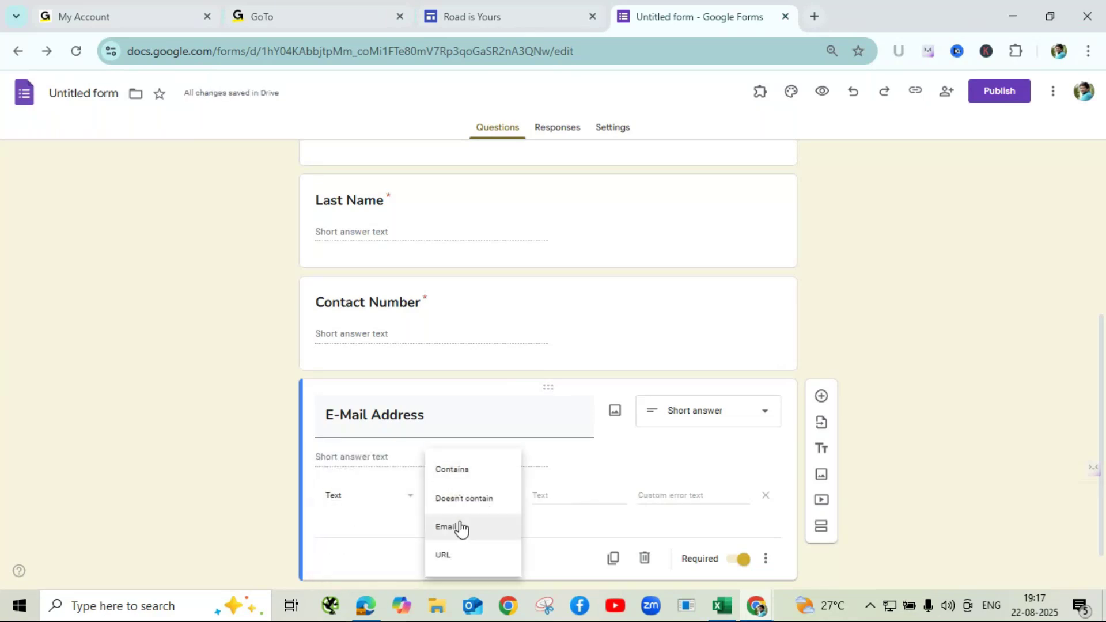
left_click(461, 528)
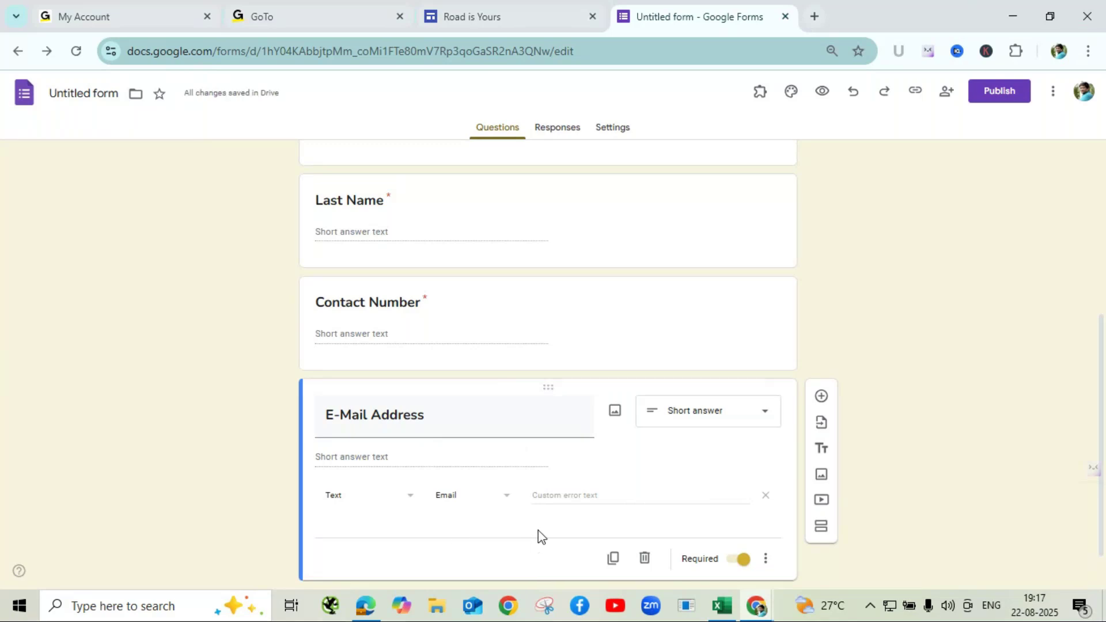
- Set the custom error text 'Enter valid mail id' and preview the form
left_click(602, 495)
type("Enter")
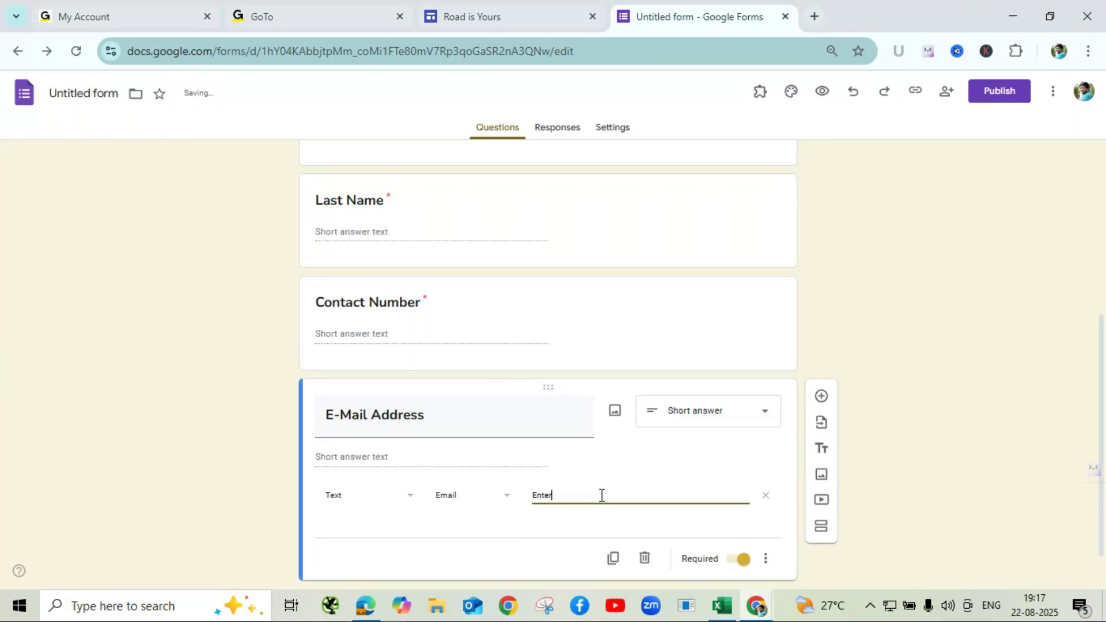
type(" valid ma")
type("il (")
type("d")
left_click(902, 438)
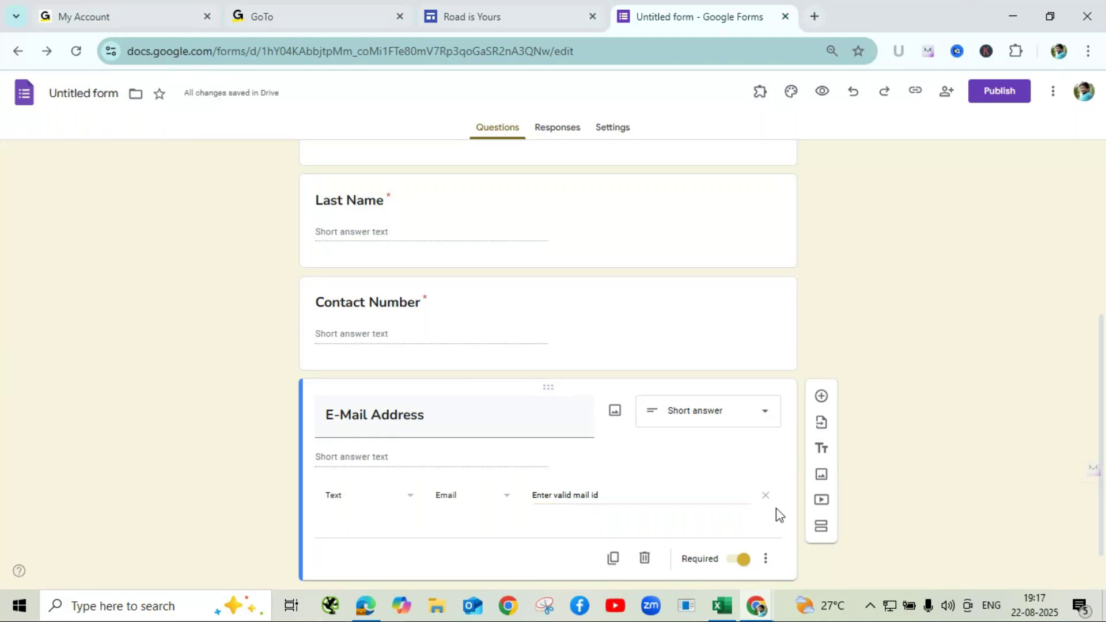
left_click(822, 91)
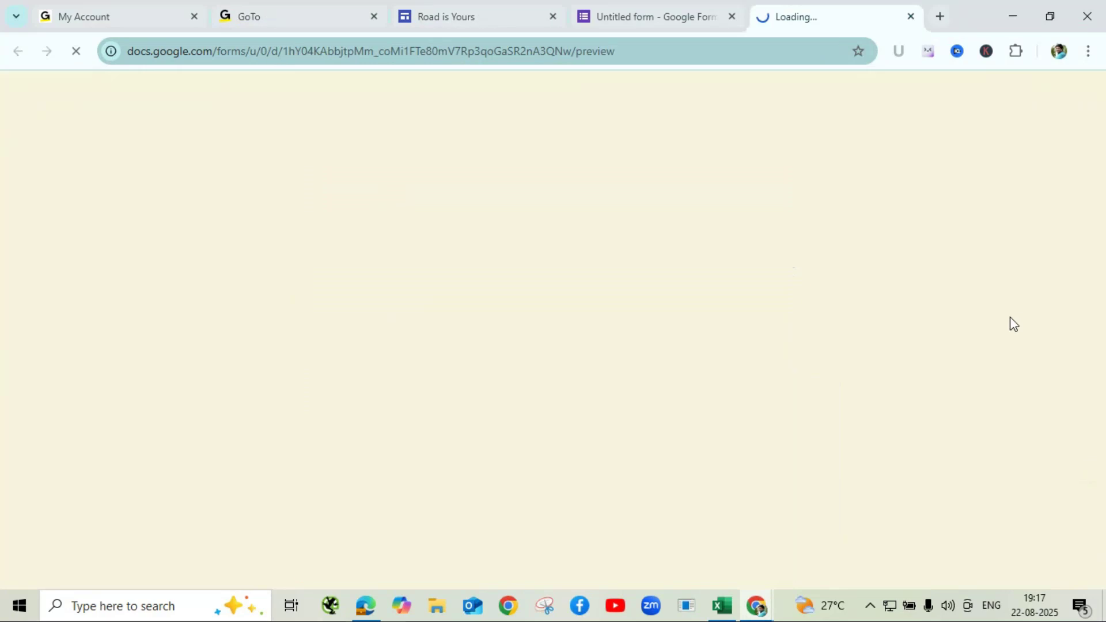
- In the preview, enter a test e-mail address missing its dot to trigger the validation error
scroll(686, 242, "down", 5)
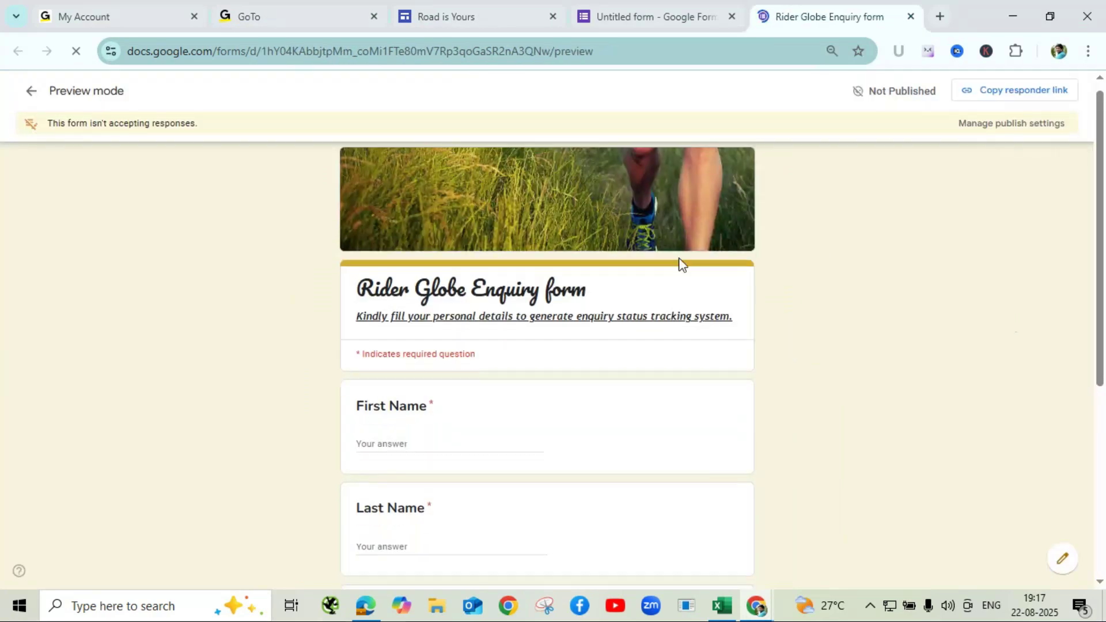
left_click(389, 420)
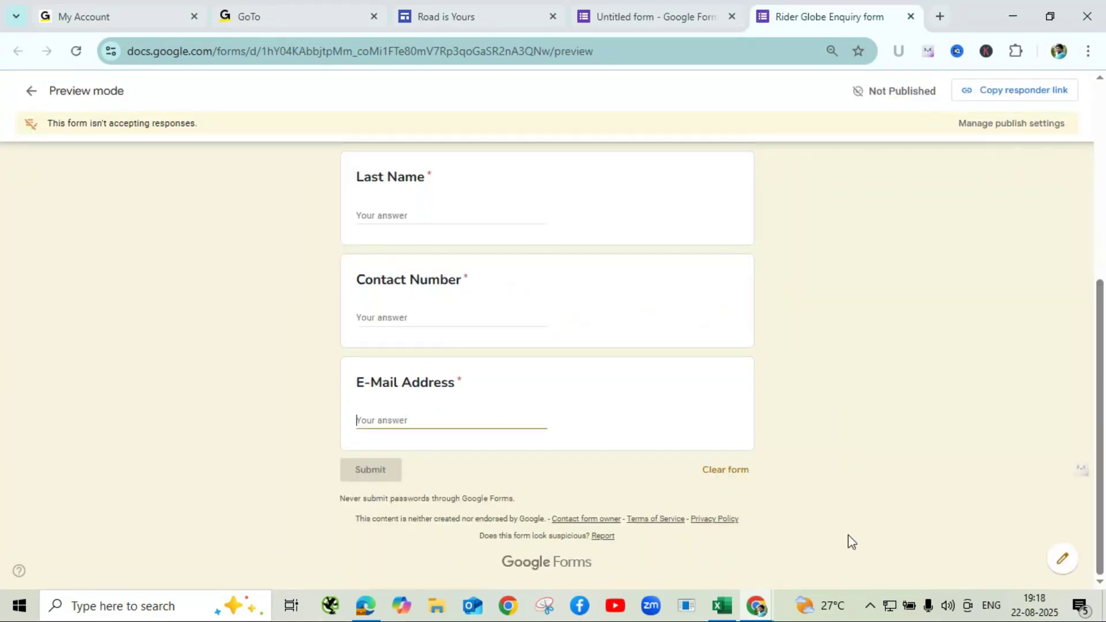
type("abcd")
type("@")
type("jj")
key("BackSpace")
key("BackSpace")
key("BackSpace")
type("gmailcom")
left_click(521, 446)
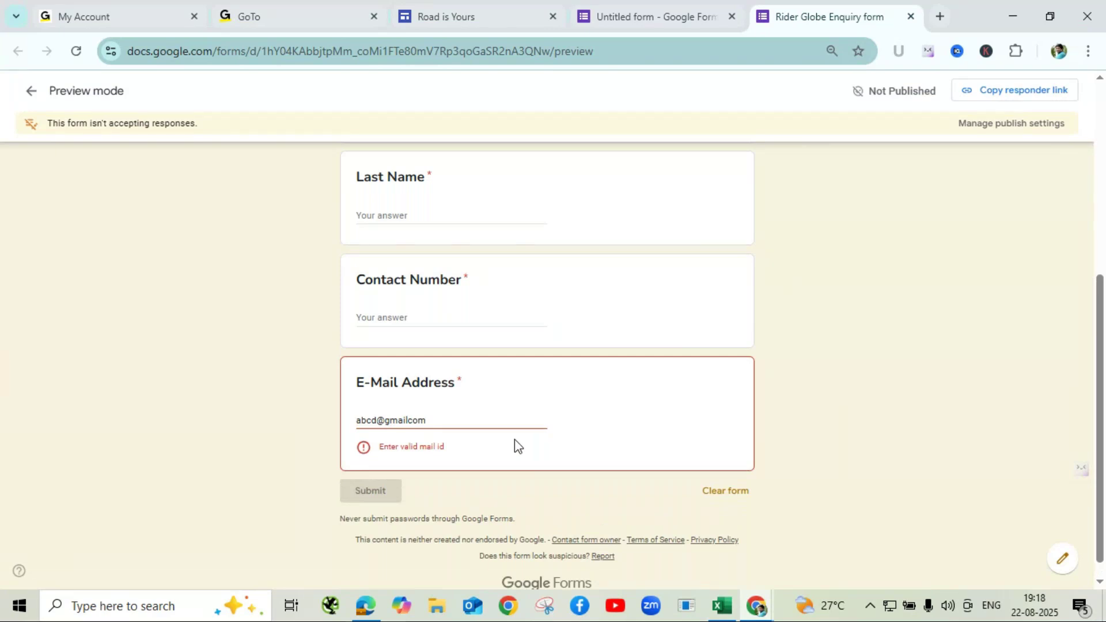
- Insert the missing dot before 'com' so the error clears, then close the preview
left_click(413, 421)
type(".")
left_click(474, 444)
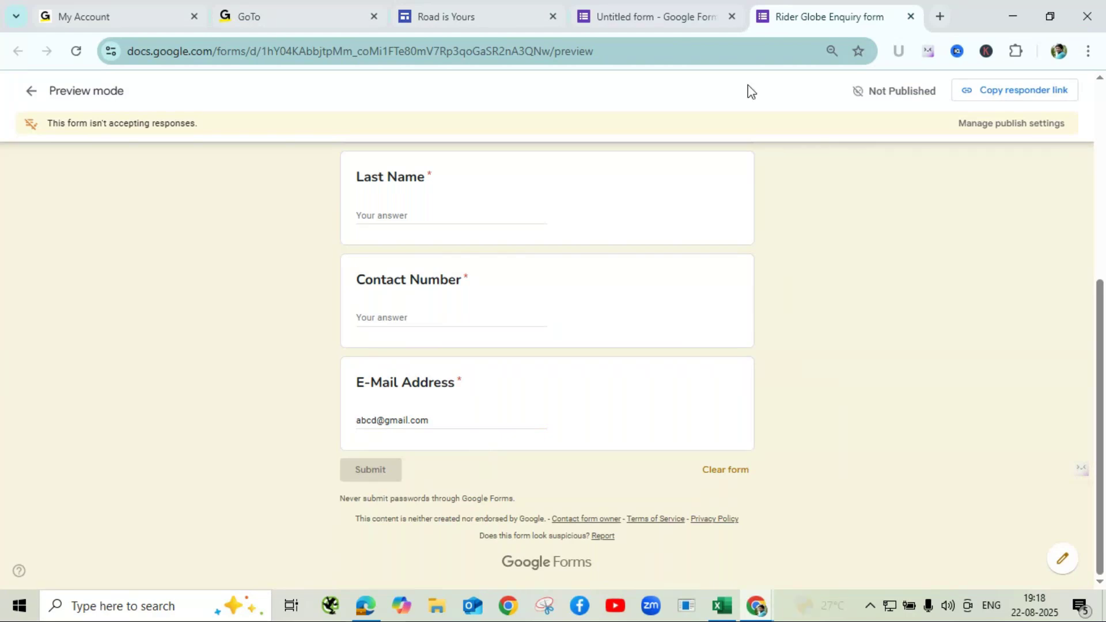
left_click(911, 17)
- Leave the preview page and scroll back to the E-Mail Address question in the editor
left_click(624, 153)
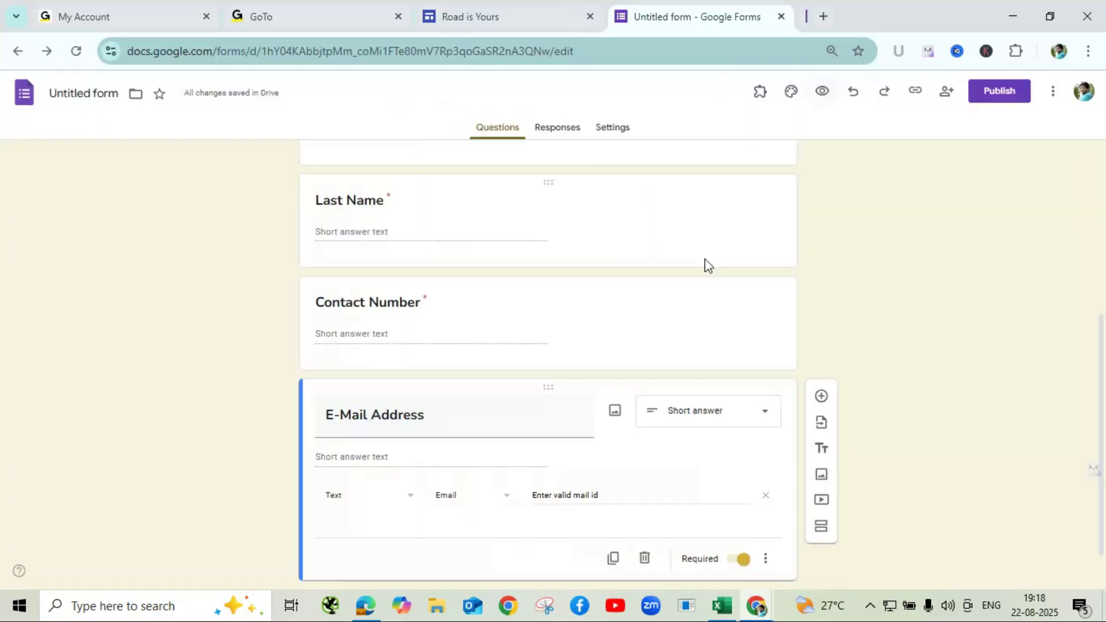
scroll(808, 312, "down", 1)
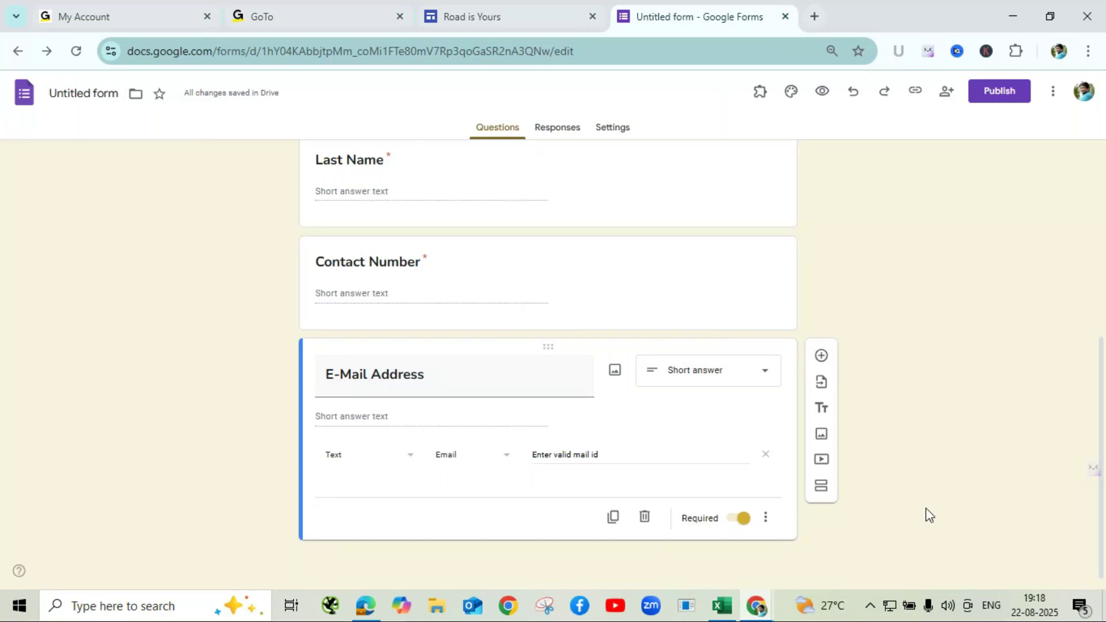
- Add a question titled 'Which is the best place in the world to ride your favourite bike?'
left_click(823, 358)
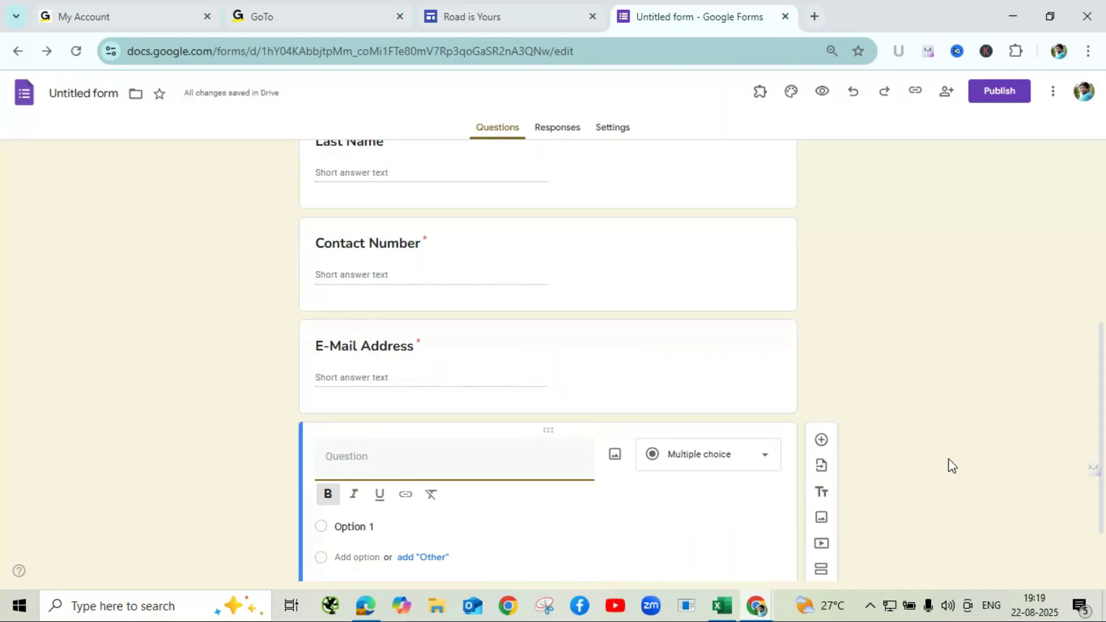
type("Wich is e")
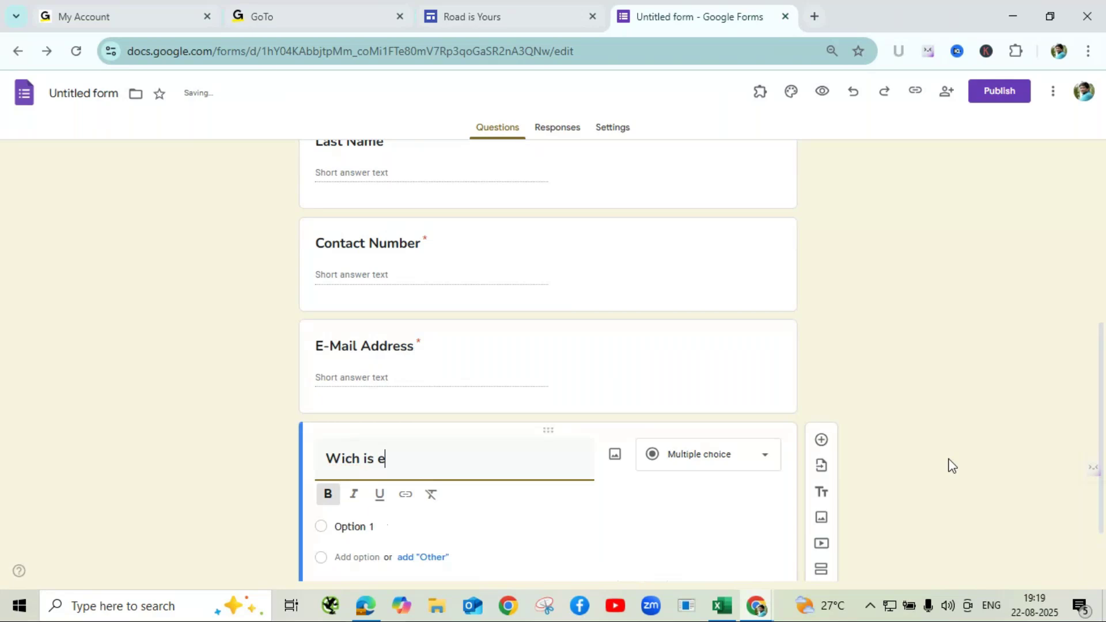
key("BackSpace")
key("BackSpace")
key("BackSpace")
key("BackSpace")
key("BackSpace")
key("BackSpace")
key("BackSpace")
key("BackSpace")
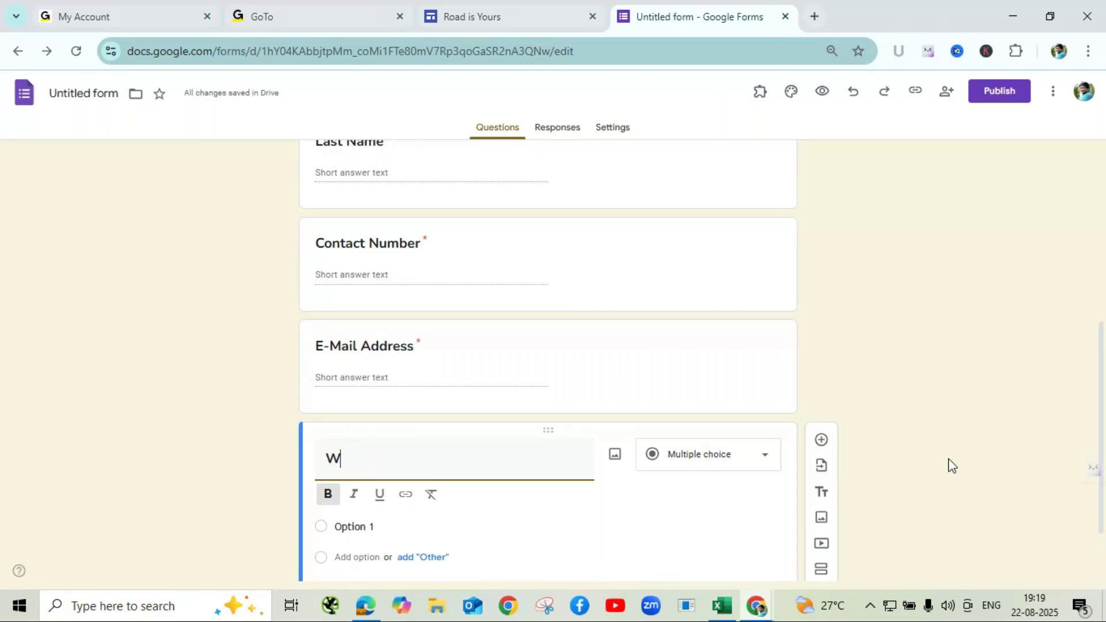
type("hich")
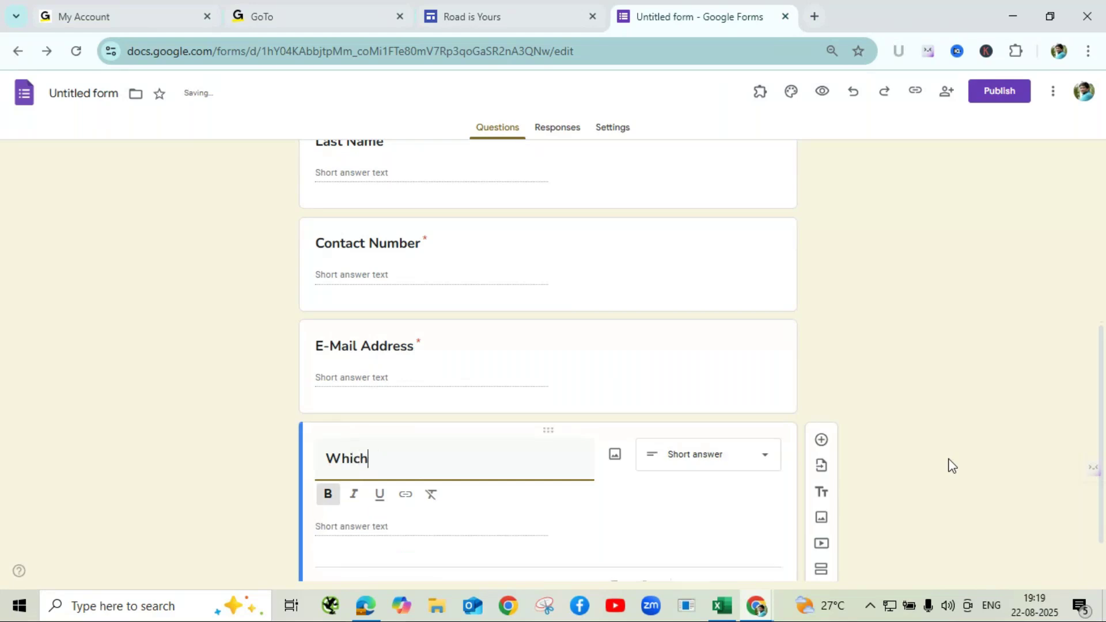
type(" is the ")
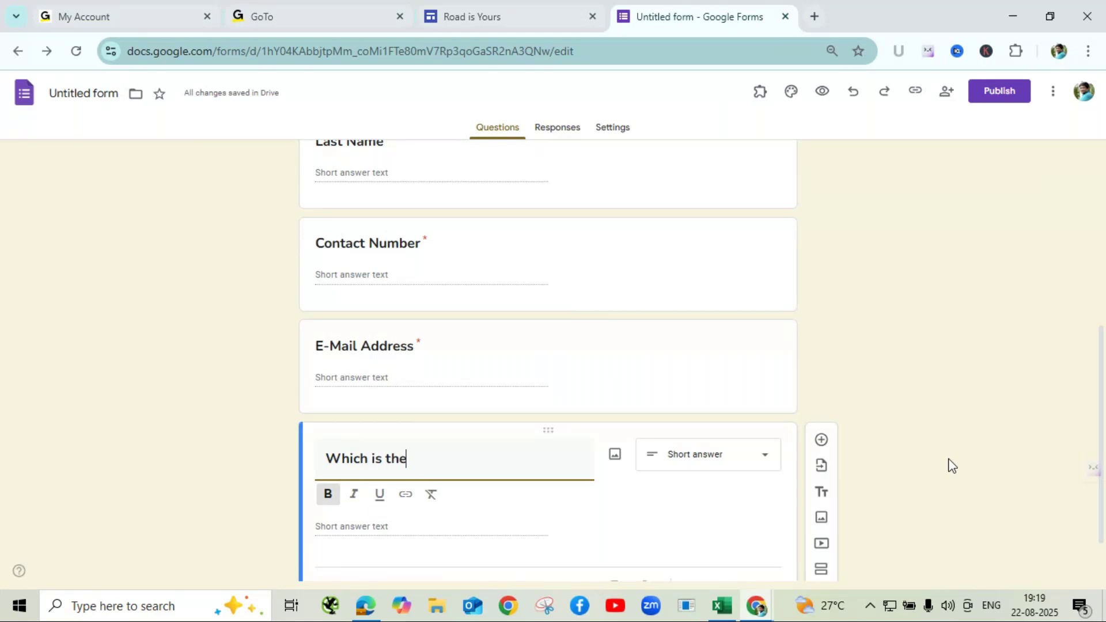
type("est")
key("ctrl+Left")
type("best ")
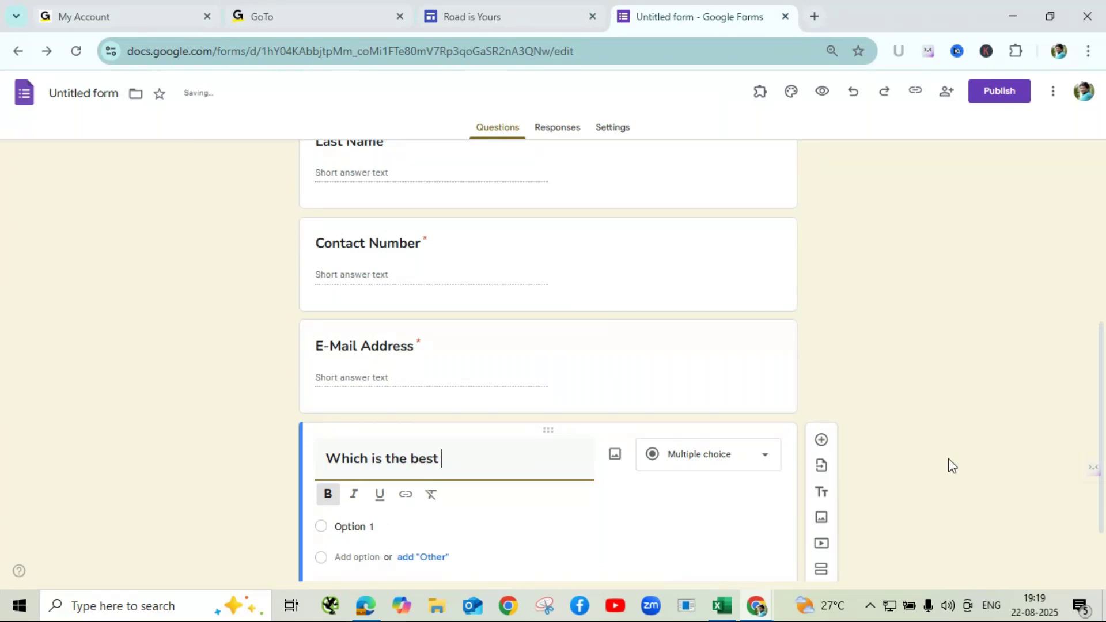
type("pl")
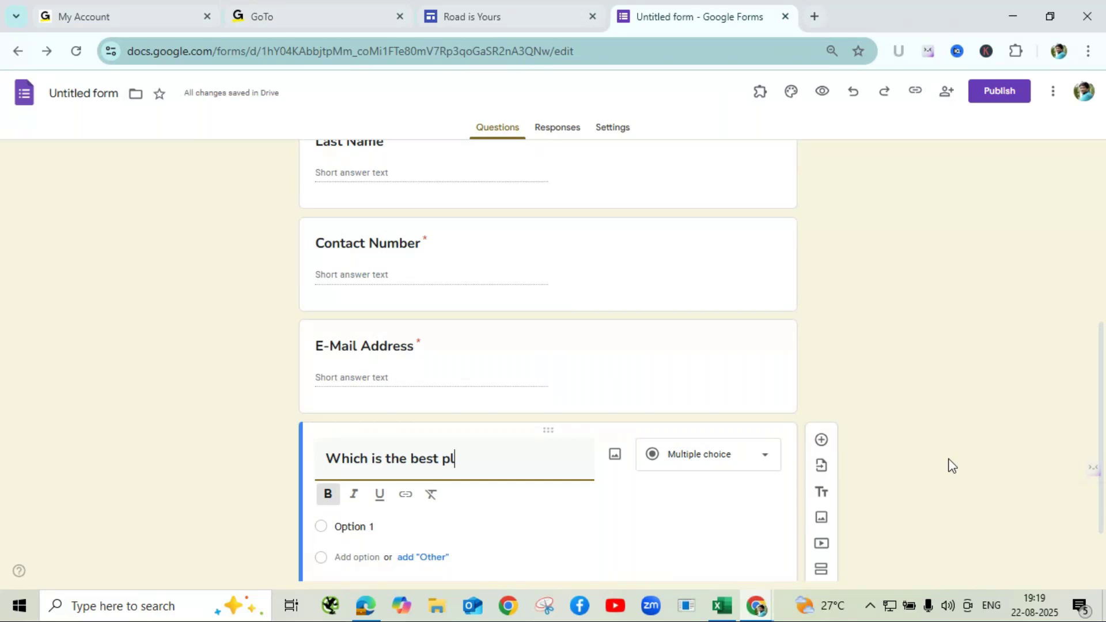
type("ace in the wor")
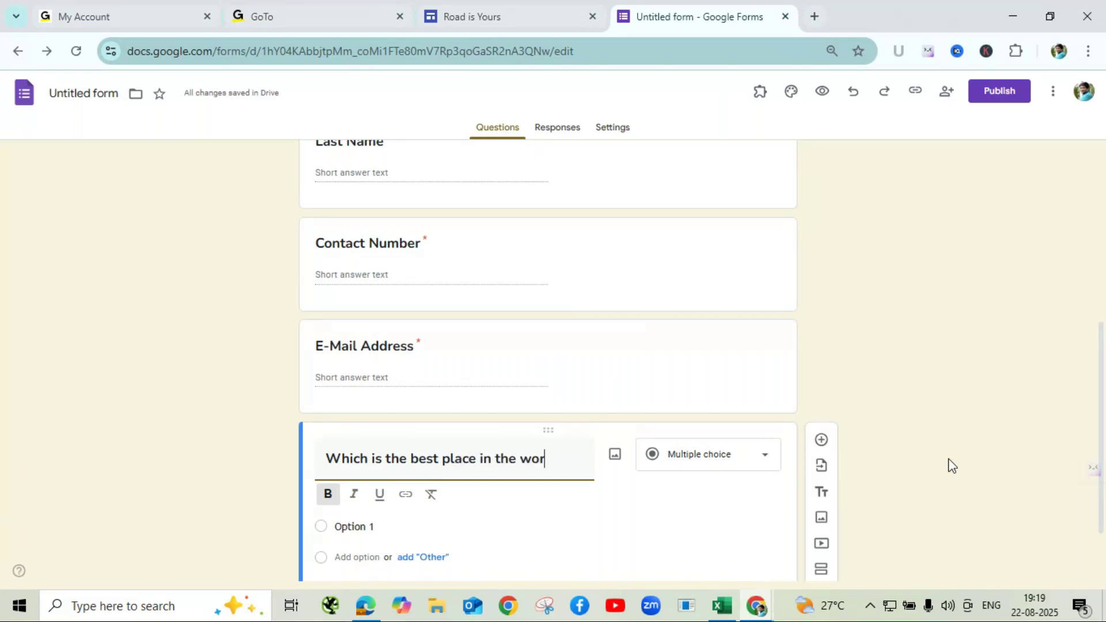
type("ld to ")
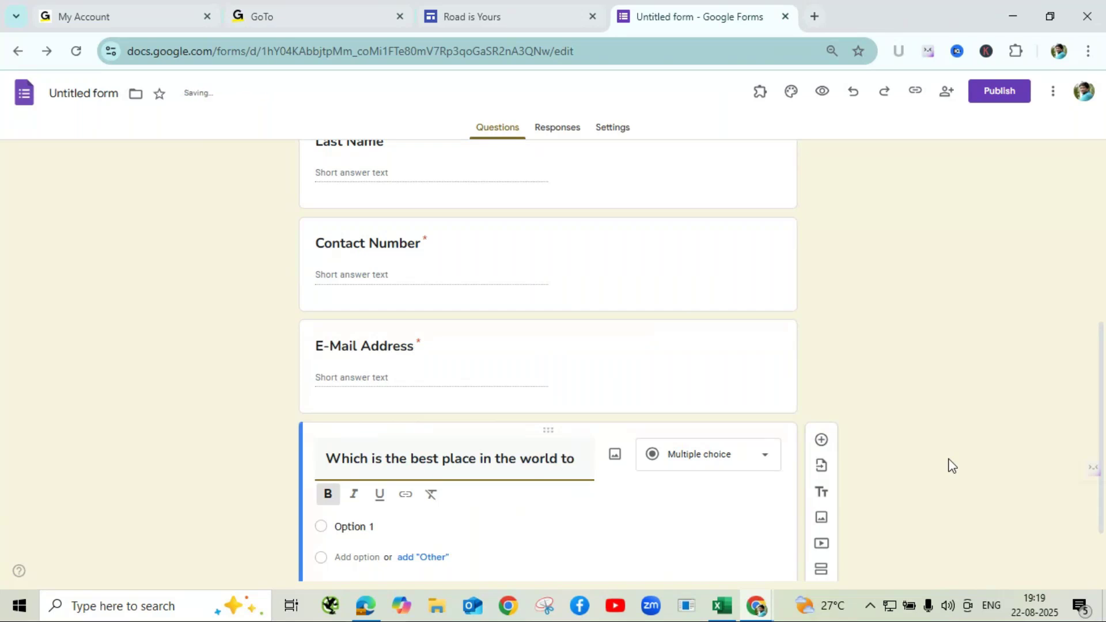
type("rid")
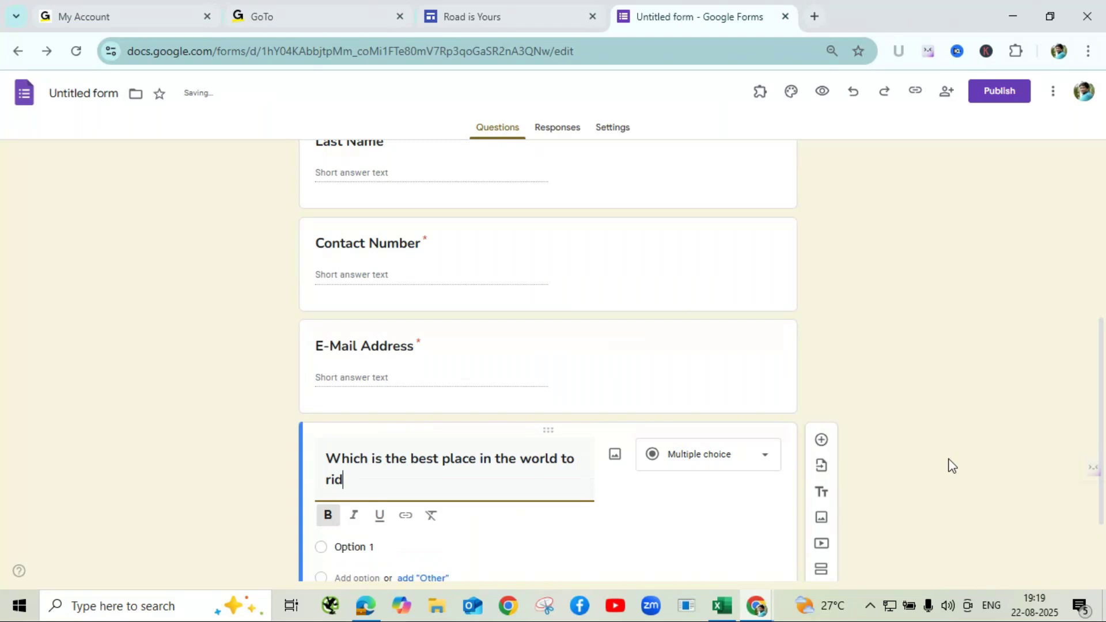
type("e your favourite")
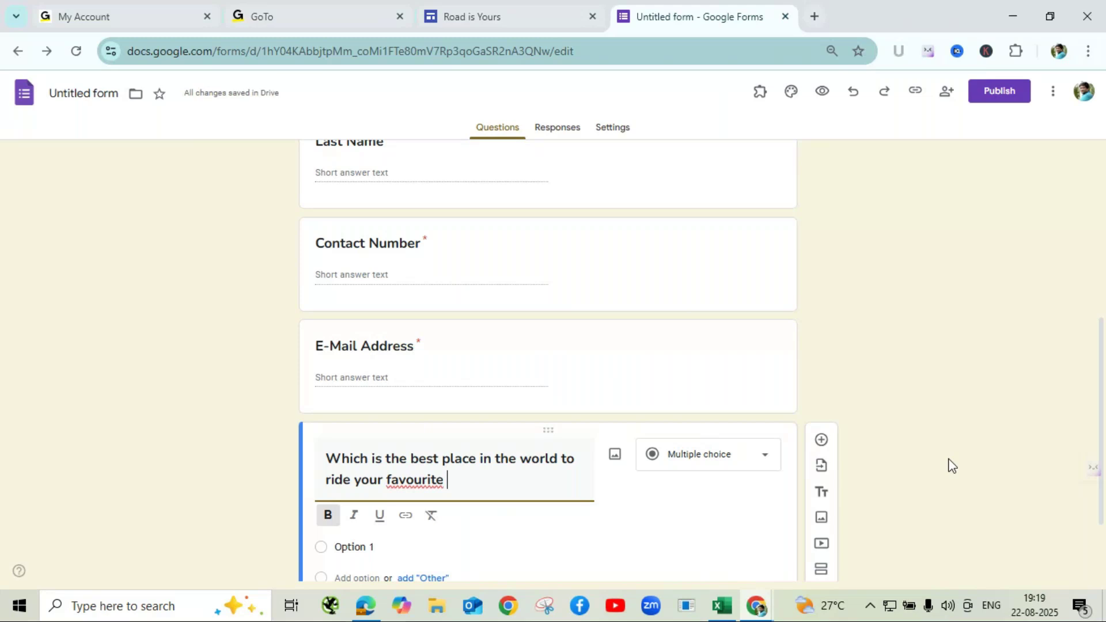
type("bike?")
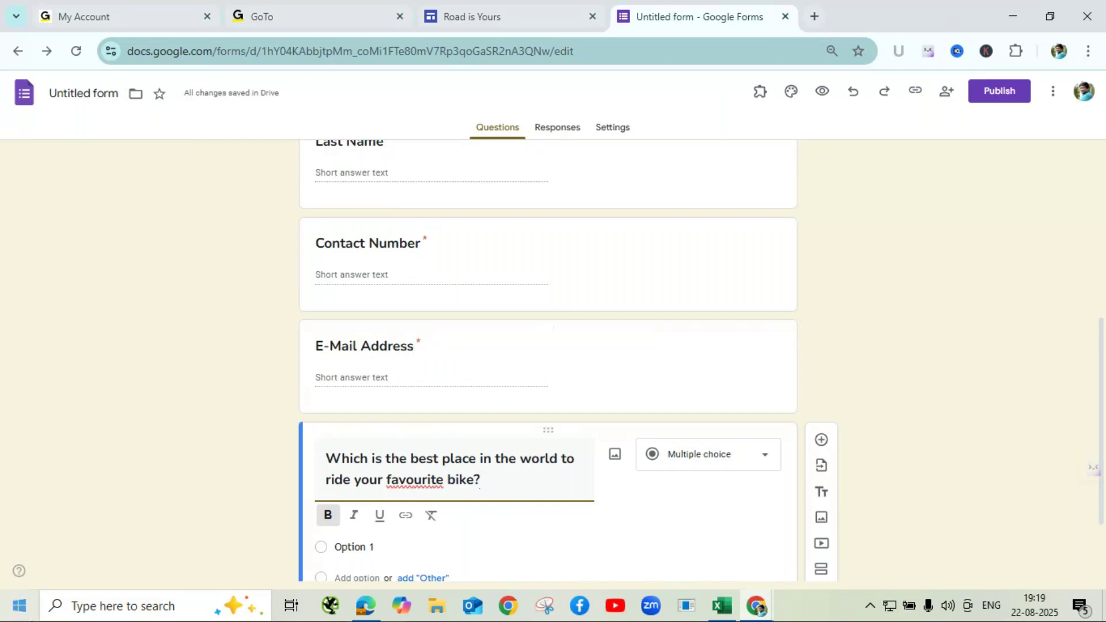
- Keep 'favourite' as spelled despite the spelling suggestions and finish editing the title
right_click(390, 480)
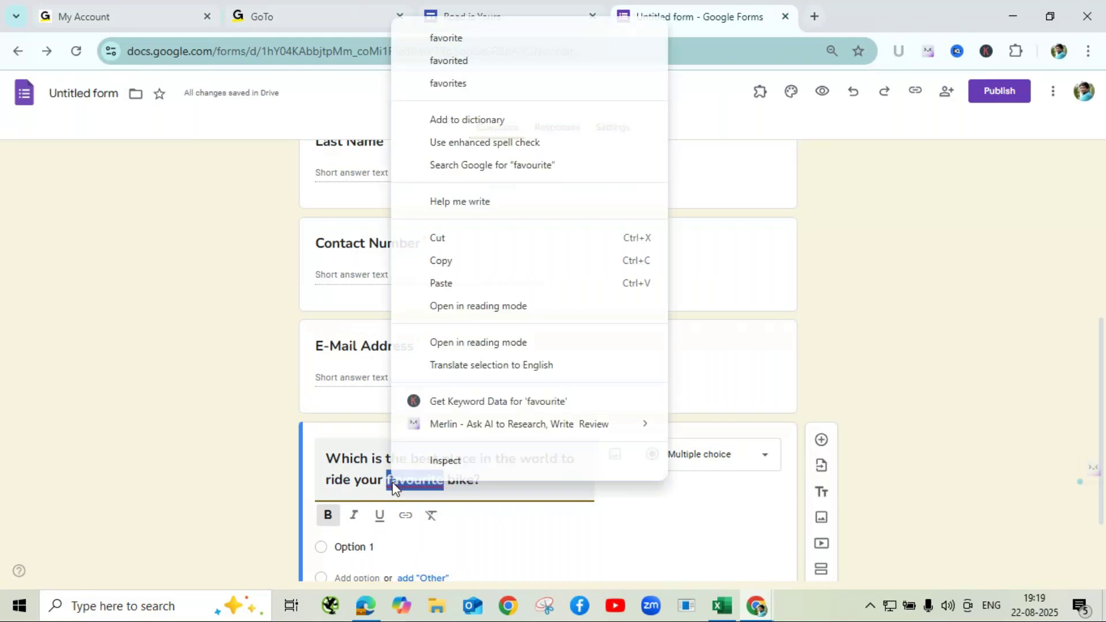
left_click(478, 122)
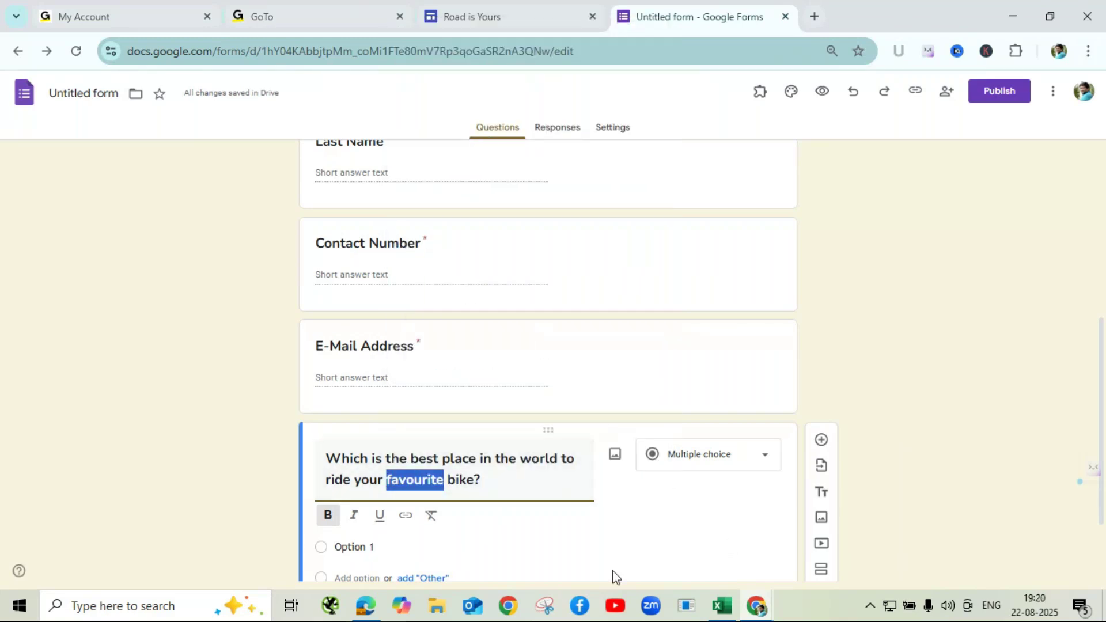
left_click(509, 530)
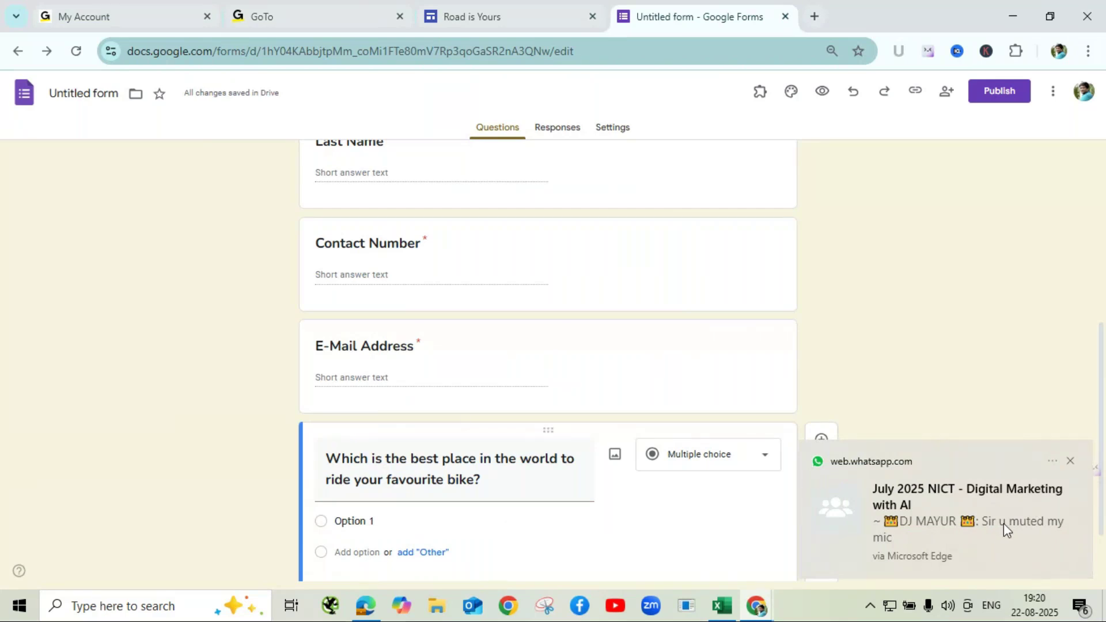
left_click(759, 610)
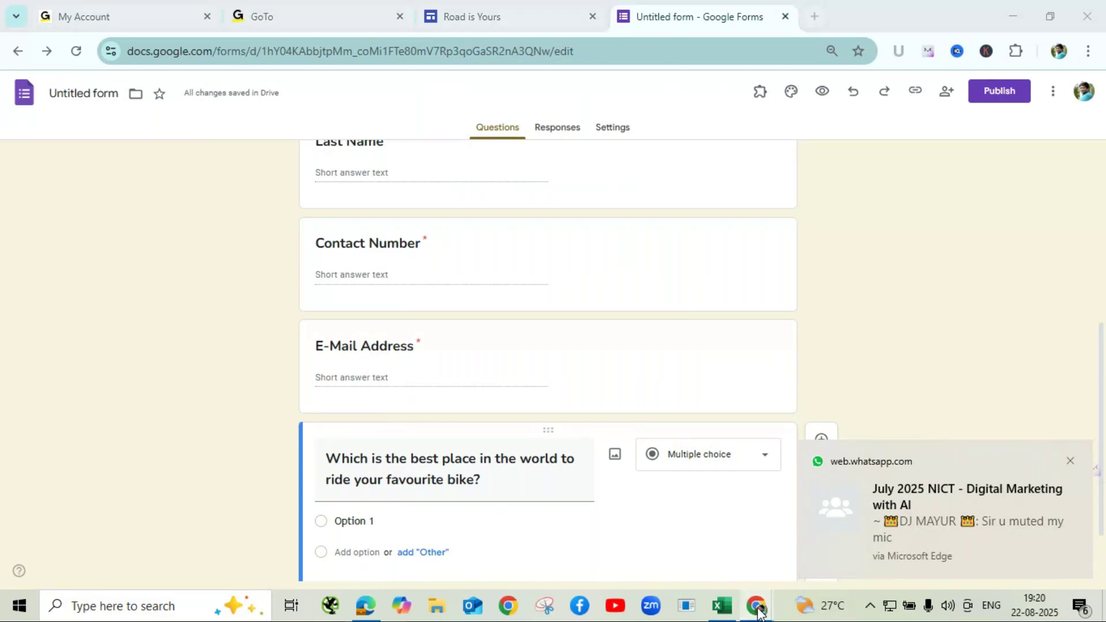
- Bring GoTo Meeting forward, dismiss the notification, and check the chat recipients without changing them
left_click(751, 541)
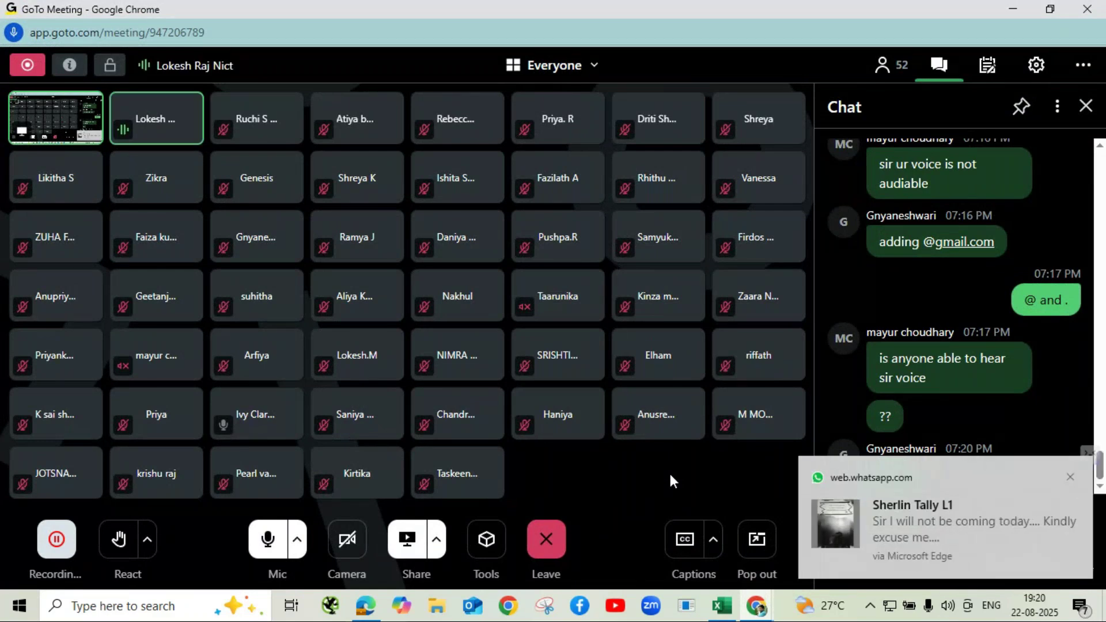
left_click(1070, 478)
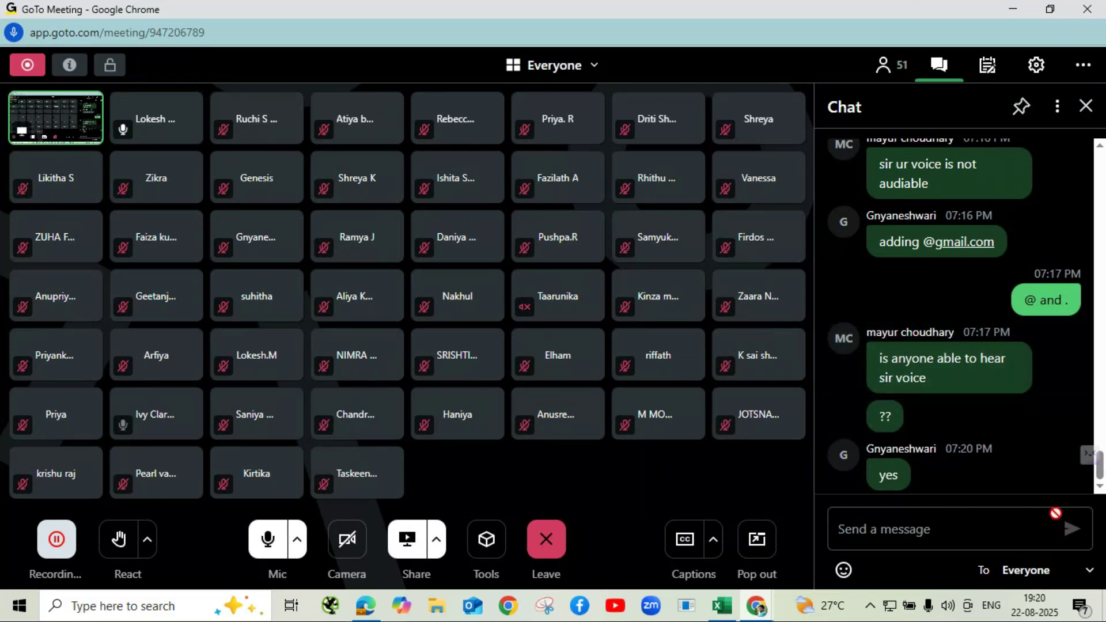
left_click(1068, 577)
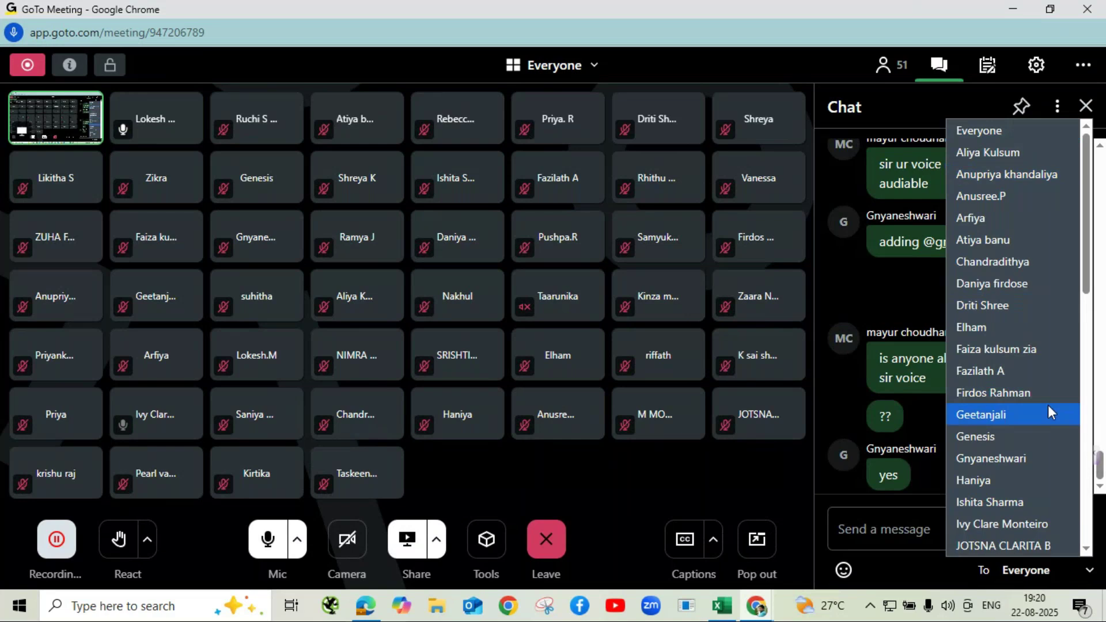
scroll(1049, 409, "down", 10)
scroll(1025, 213, "up", 10)
scroll(1026, 212, "down", 7)
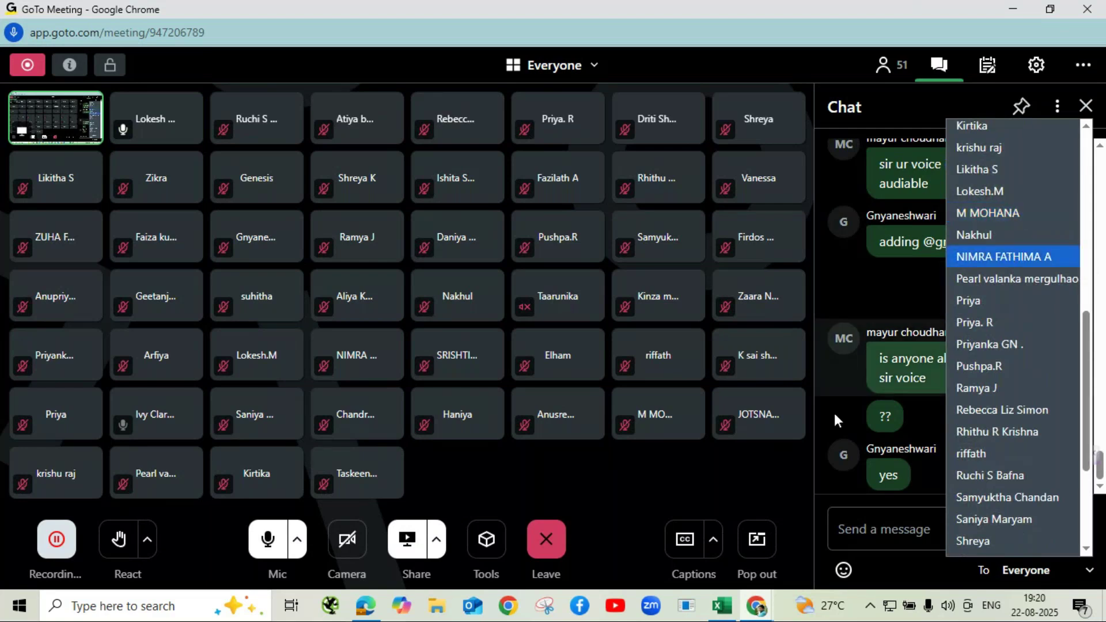
left_click(838, 377)
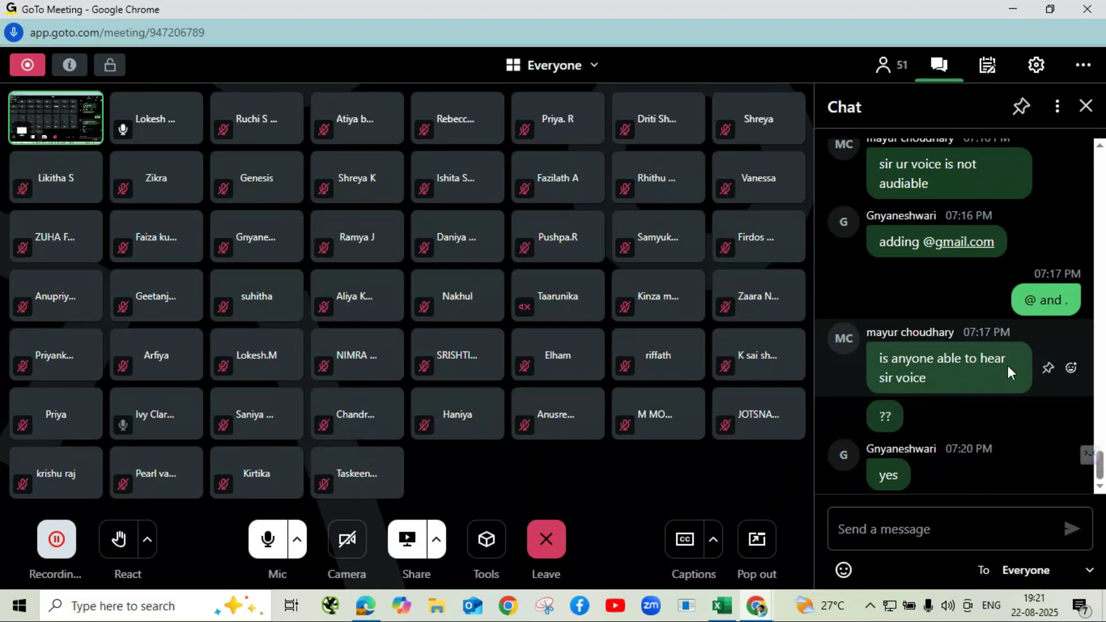
double_click(948, 358)
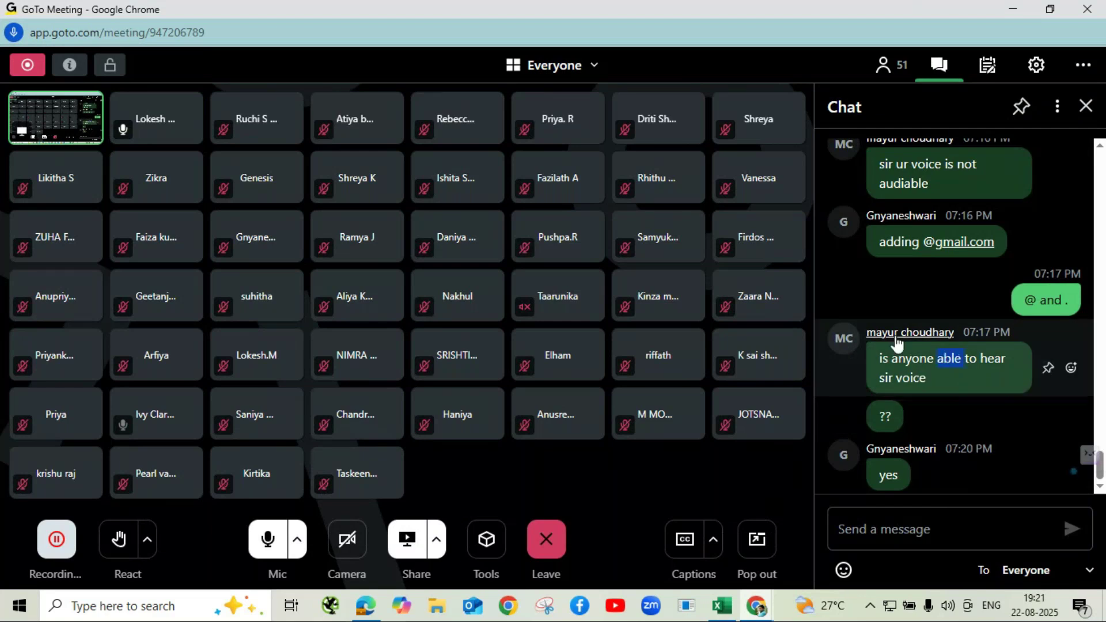
- Send 'checck with your speaker' privately to one participant in the meeting chat
left_click(891, 530)
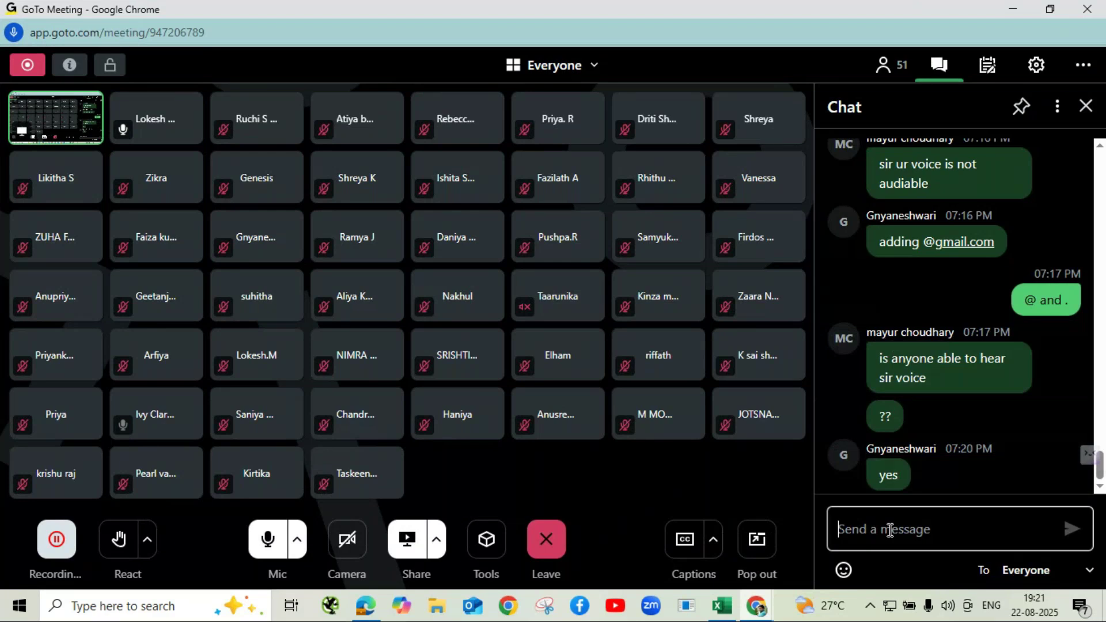
type("checck ")
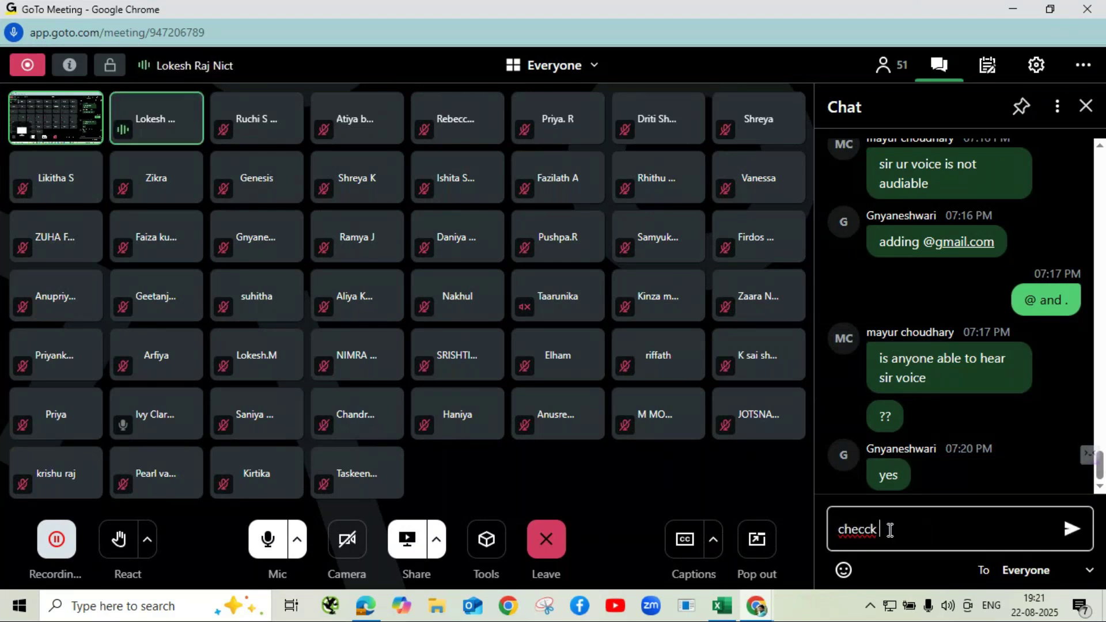
type("with yo")
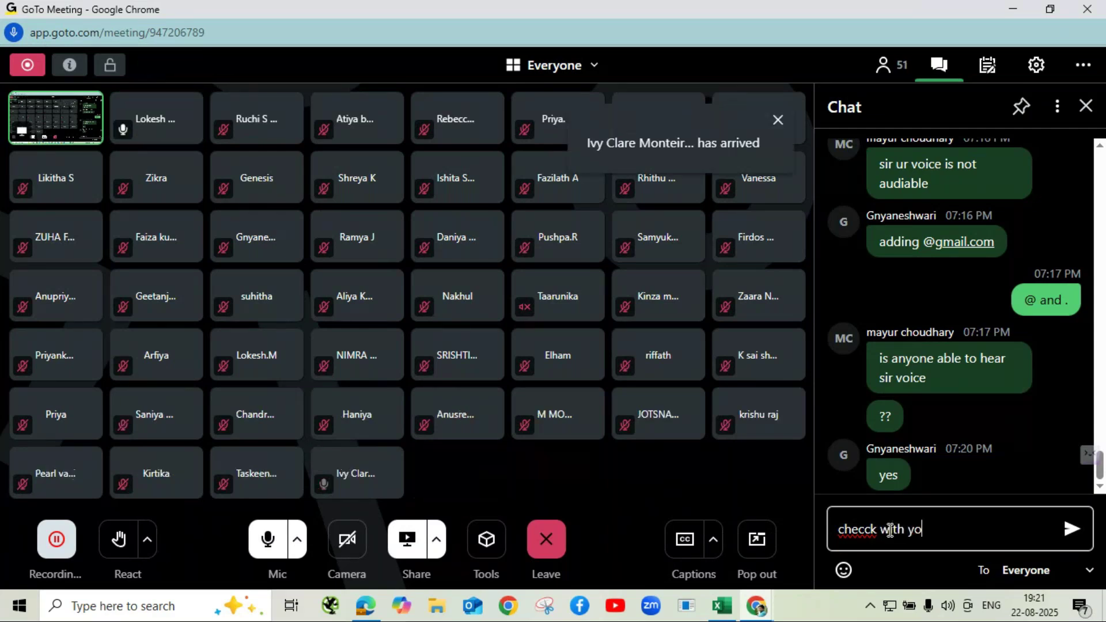
type("ur sp")
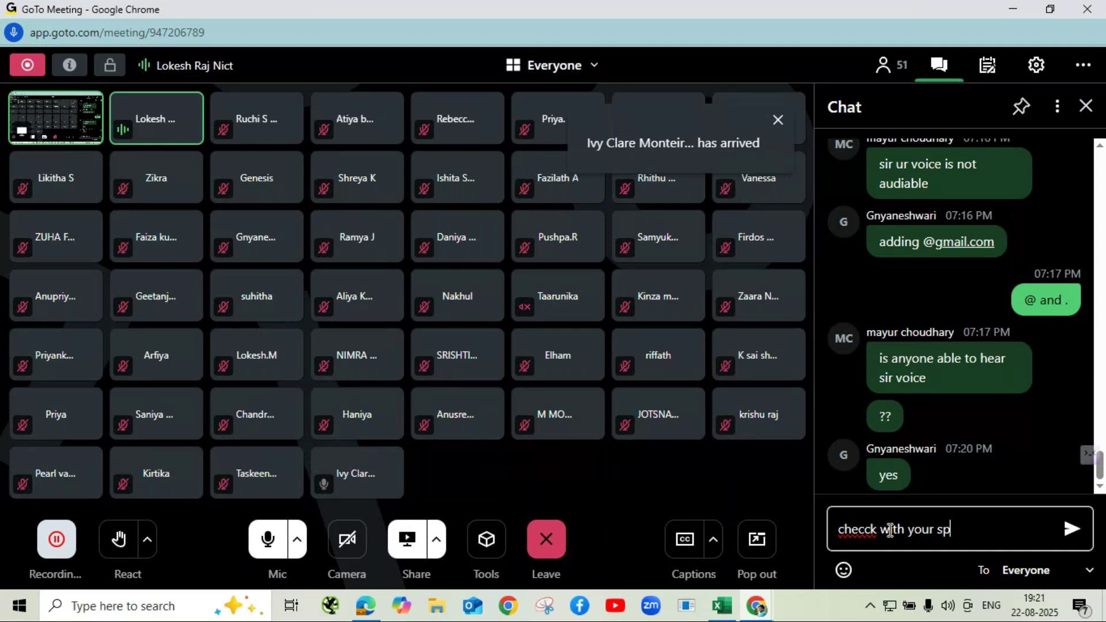
type("eaker")
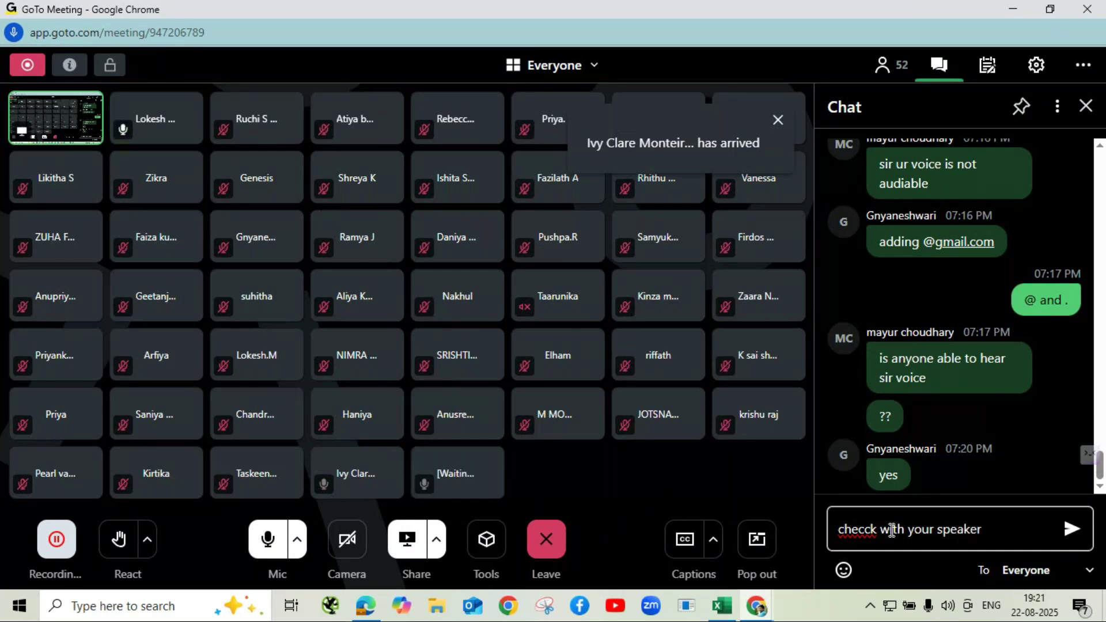
left_click(1050, 577)
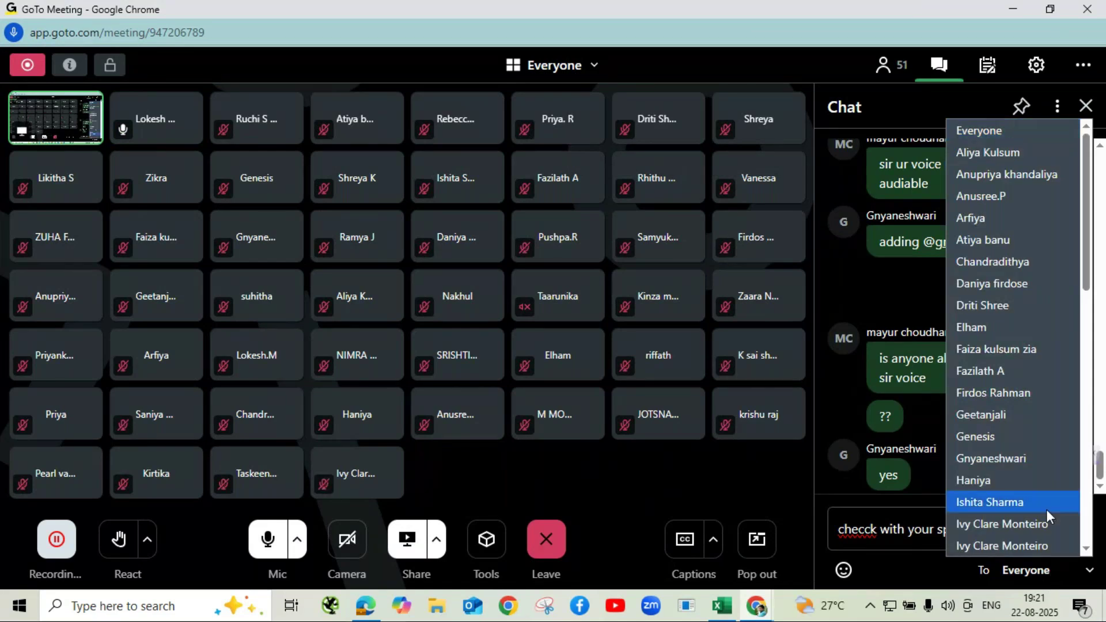
scroll(1049, 519, "down", 10)
scroll(1049, 517, "up", 4)
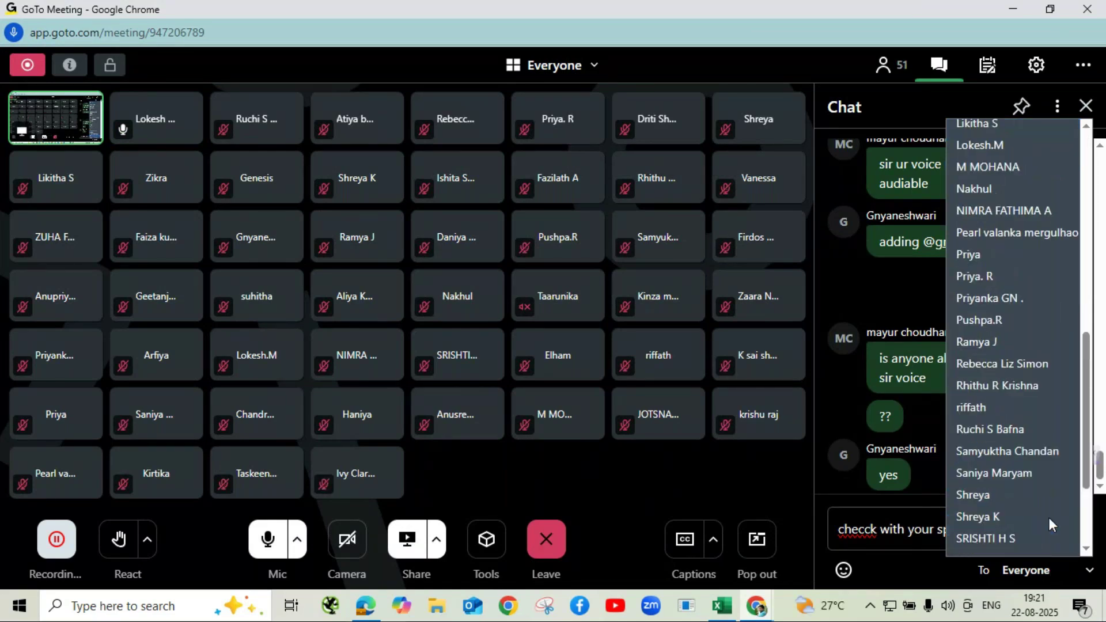
scroll(1049, 517, "up", 1)
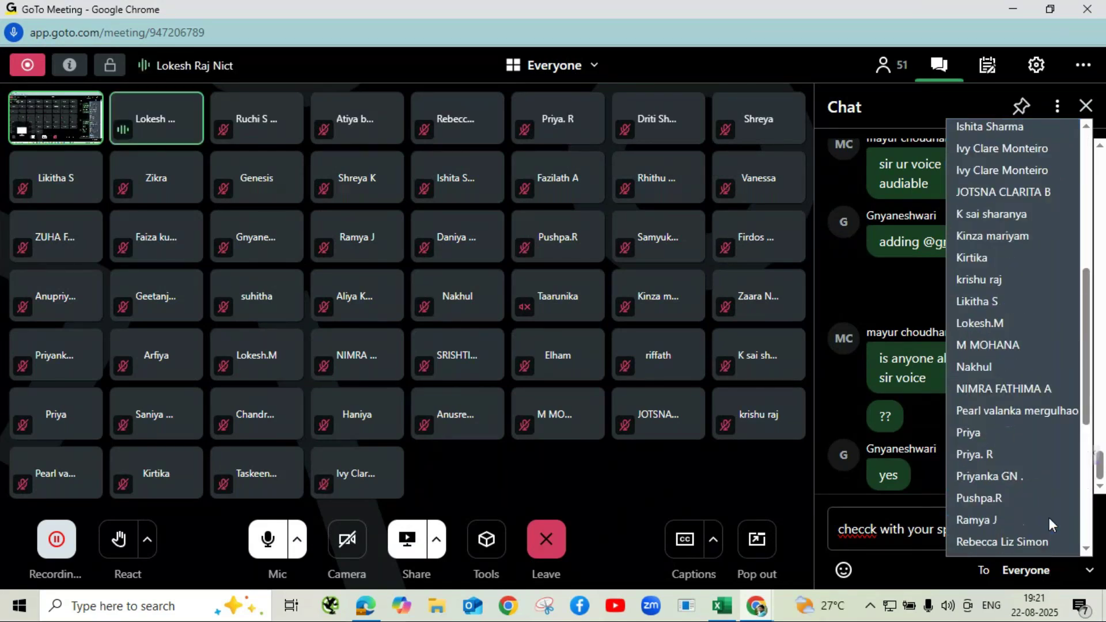
scroll(1049, 518, "up", 5)
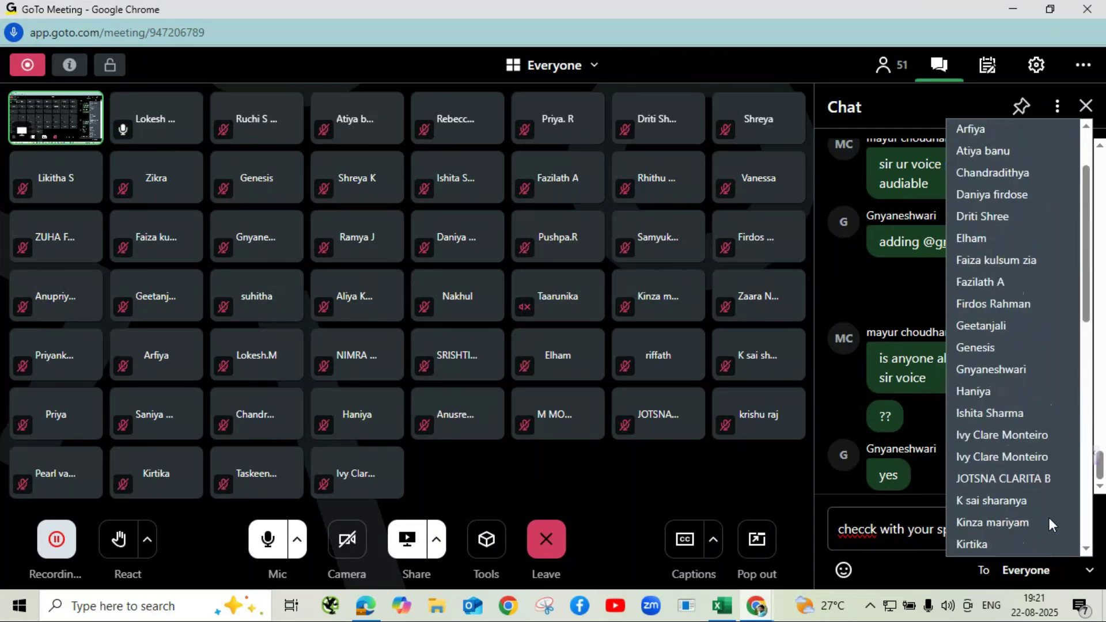
scroll(1048, 518, "up", 1)
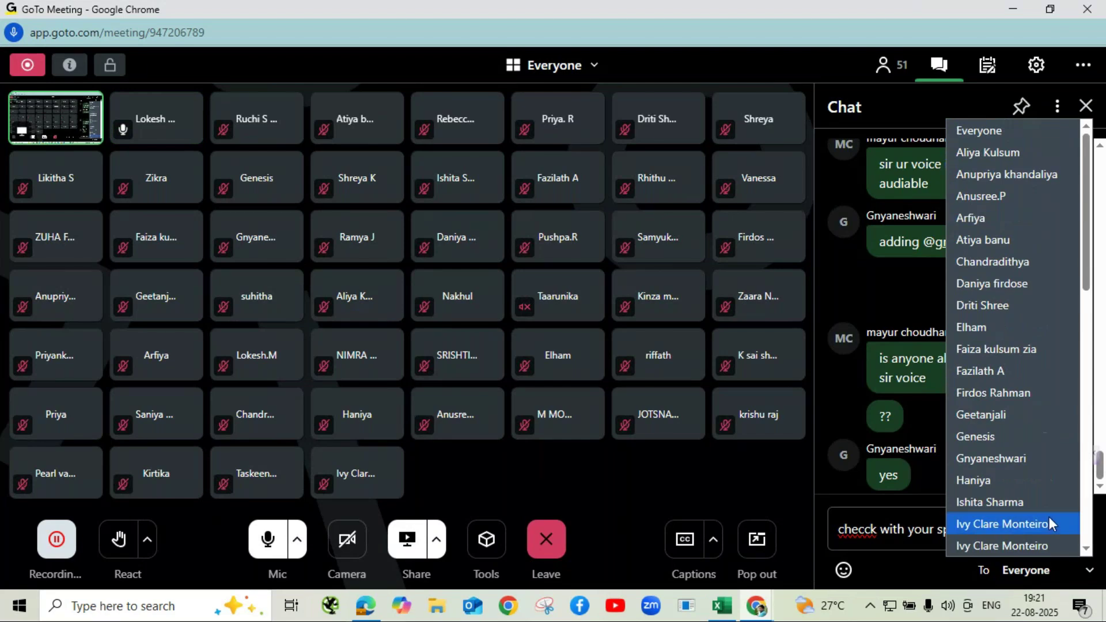
key("Down")
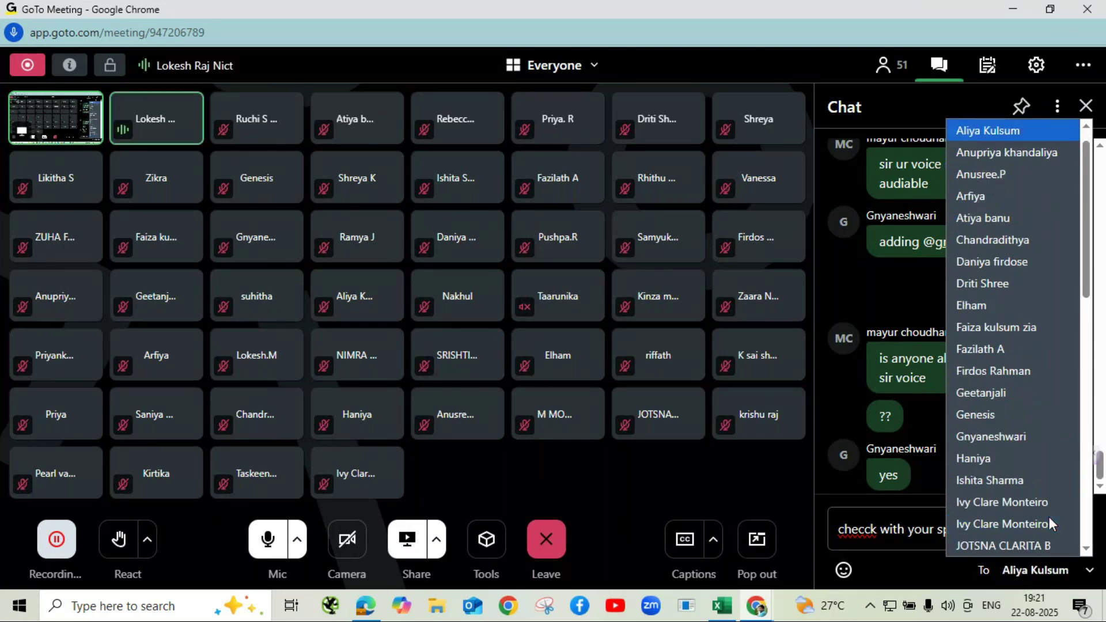
key("m")
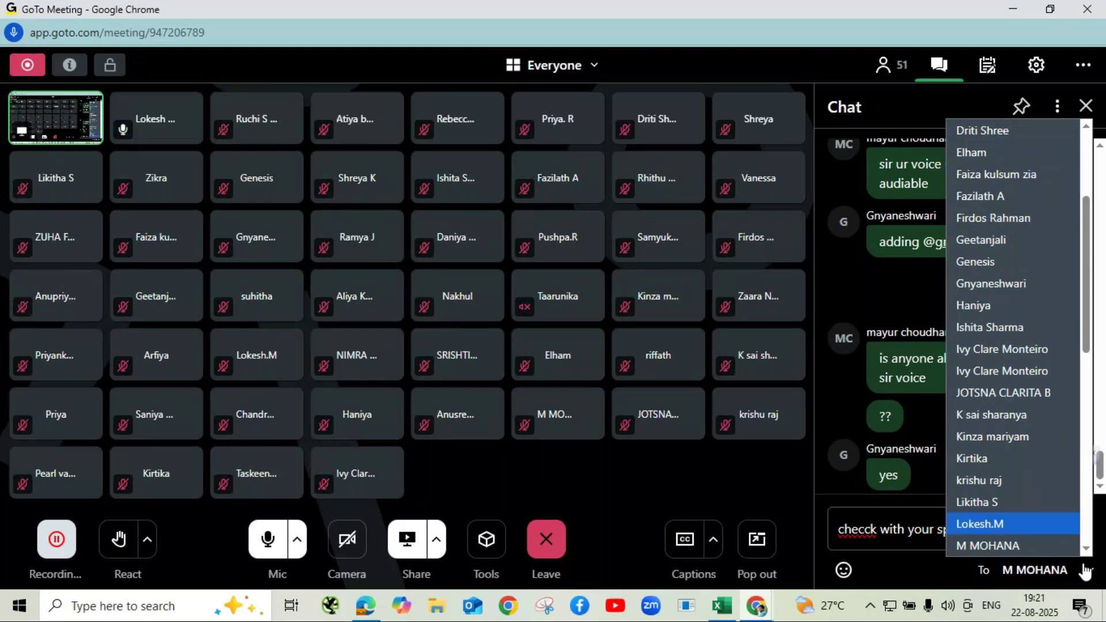
scroll(1024, 504, "down", 7)
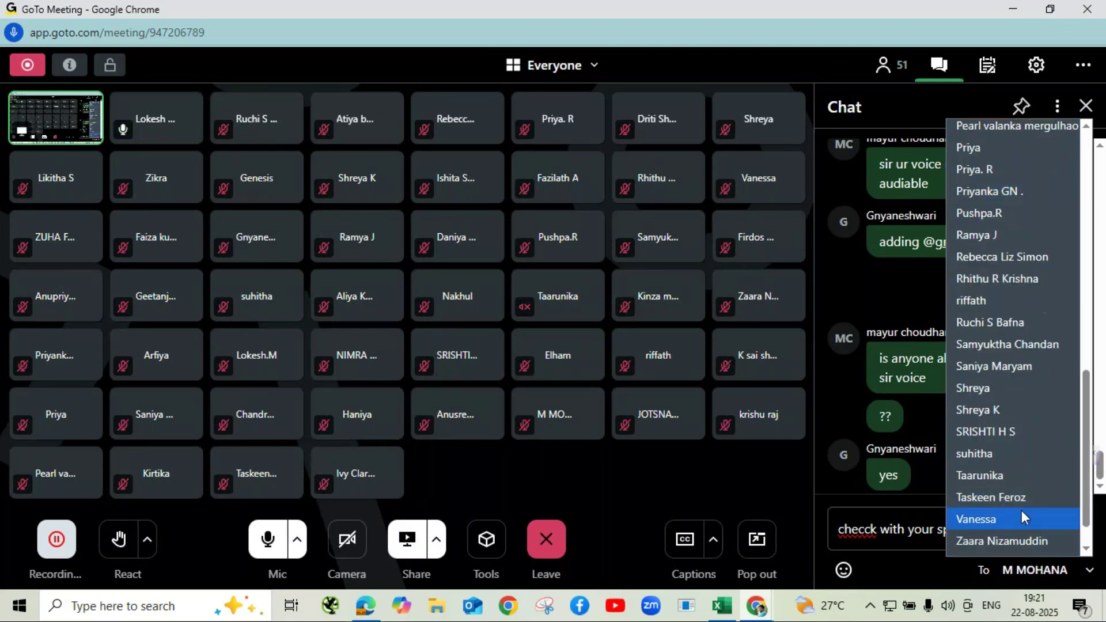
left_click(932, 550)
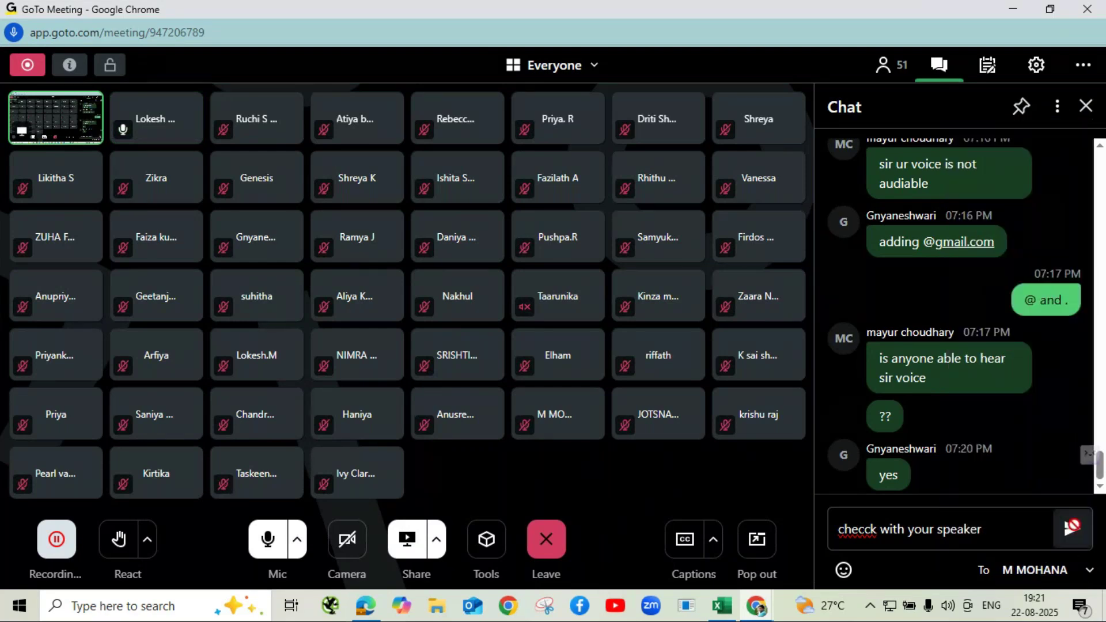
left_click(1073, 529)
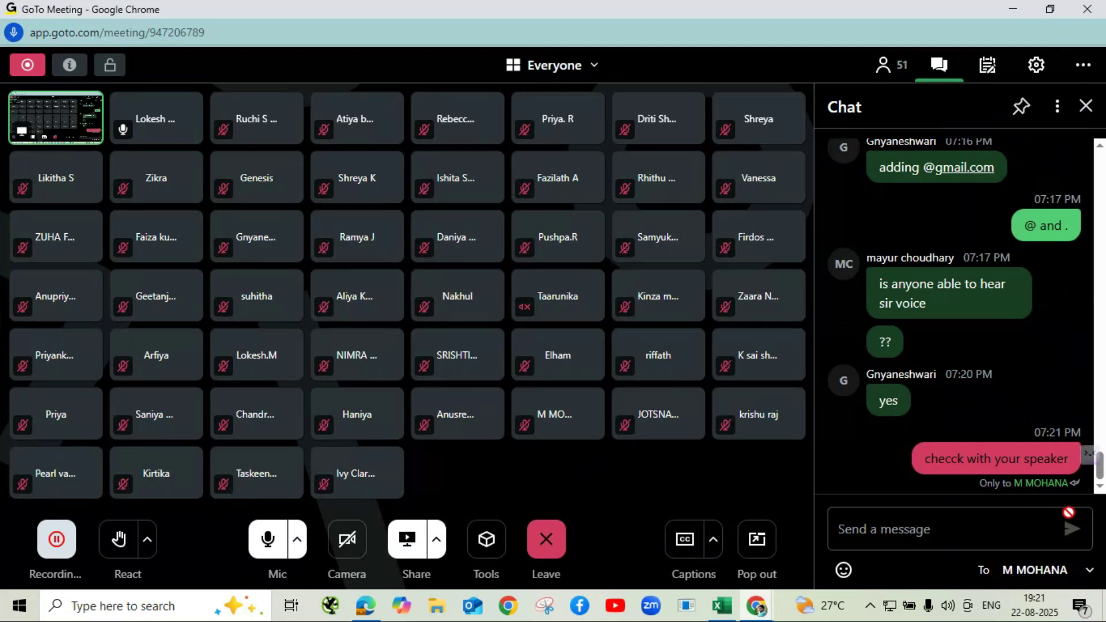
- Set the chat recipient back to Everyone and minimize the meeting window
left_click(1033, 486)
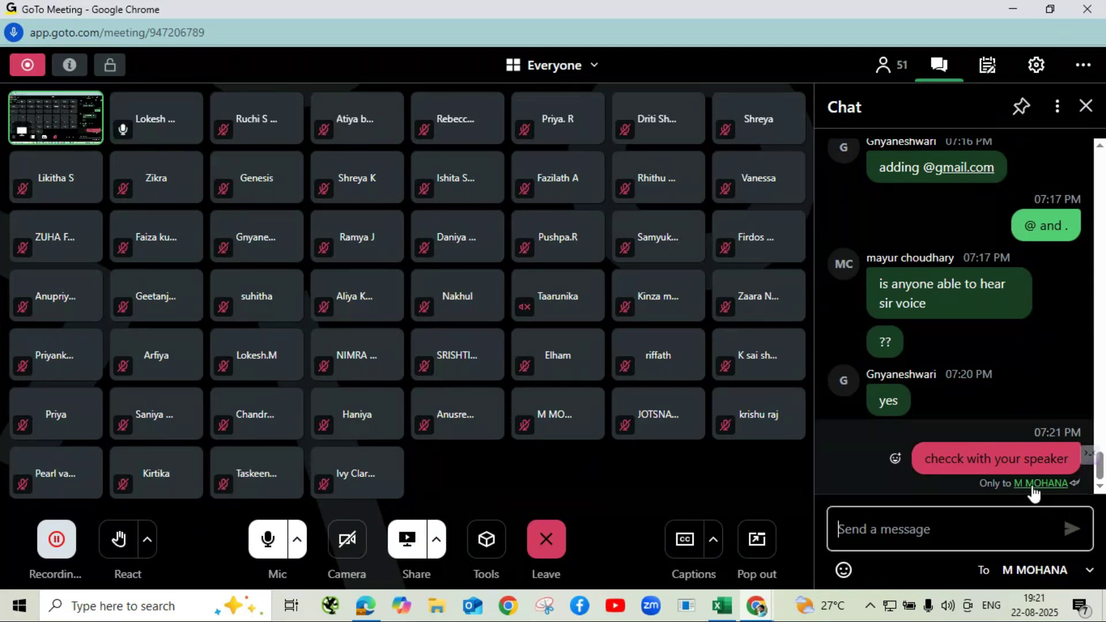
left_click(1088, 572)
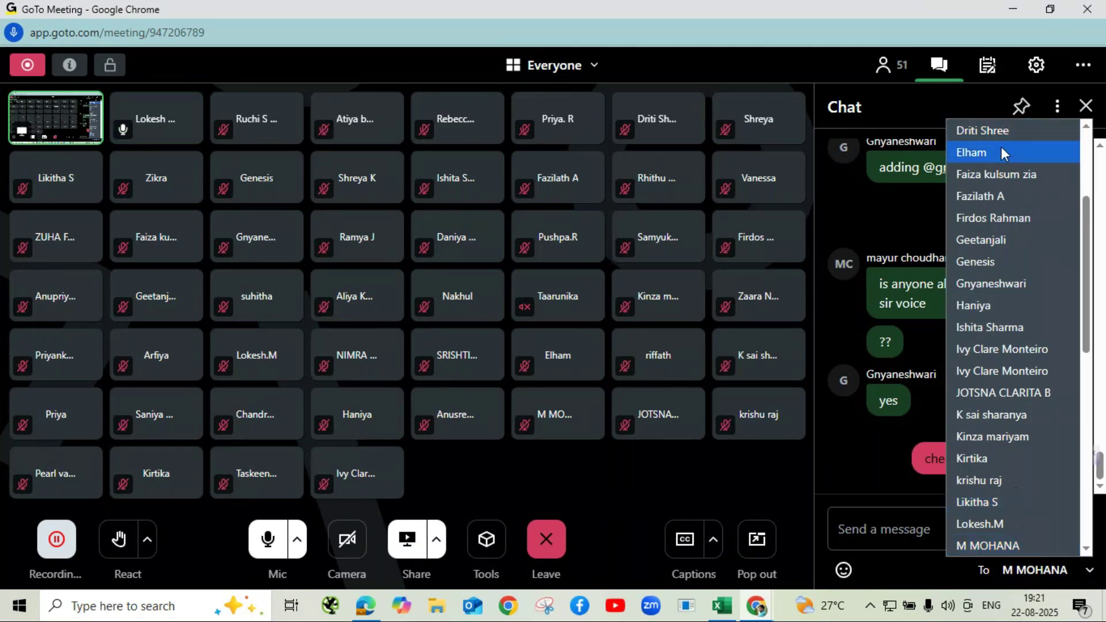
scroll(1001, 147, "up", 3)
left_click(1005, 136)
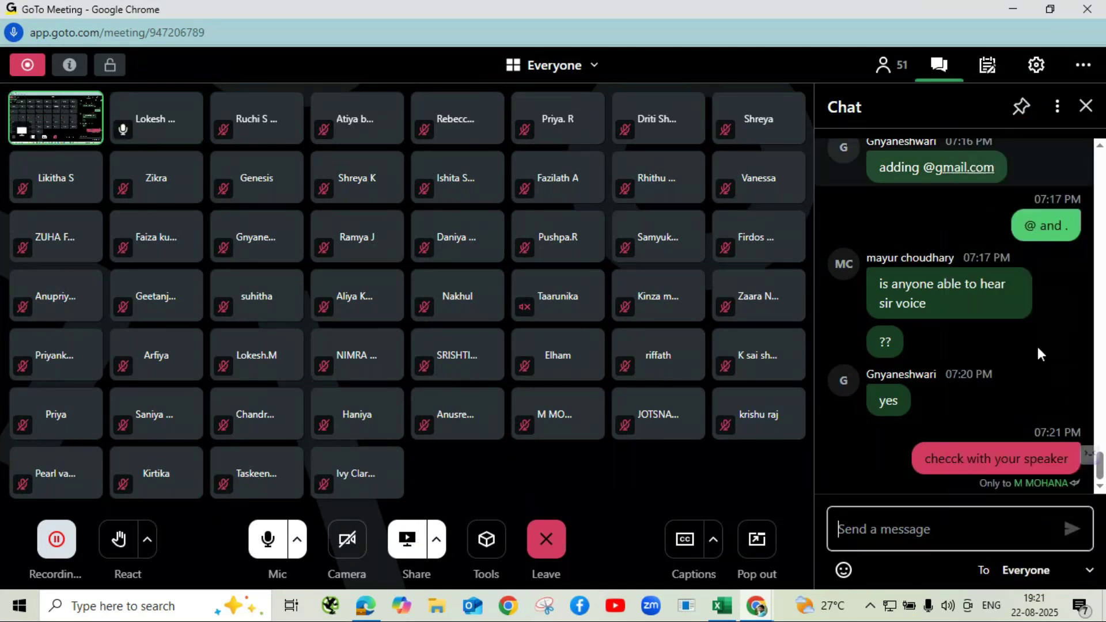
left_click_drag(924, 457, 944, 496)
left_click(944, 498)
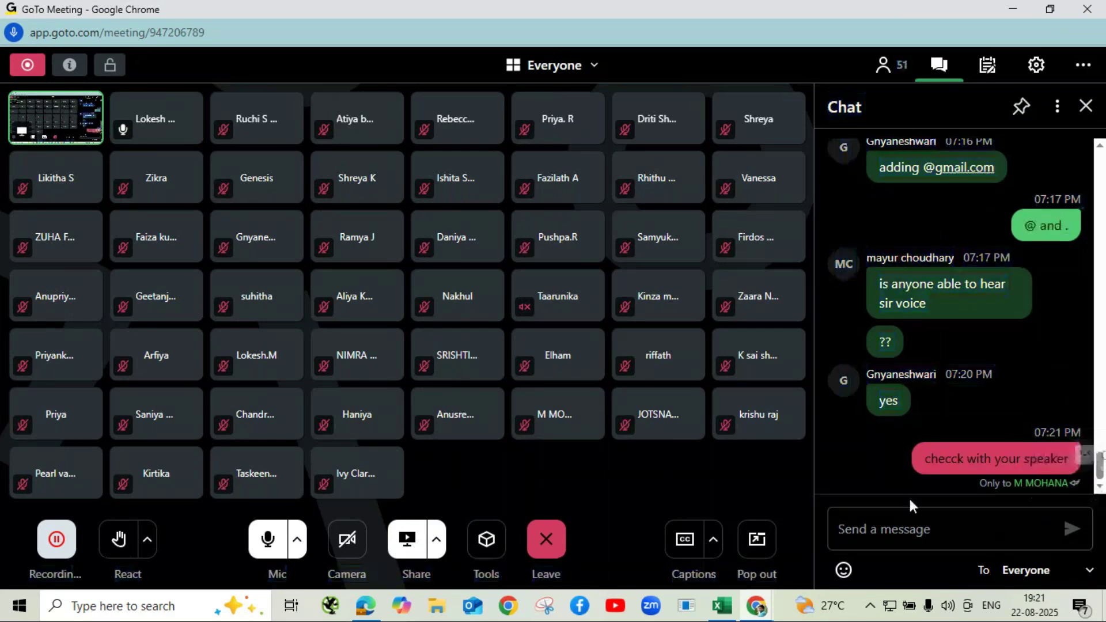
left_click(1003, 13)
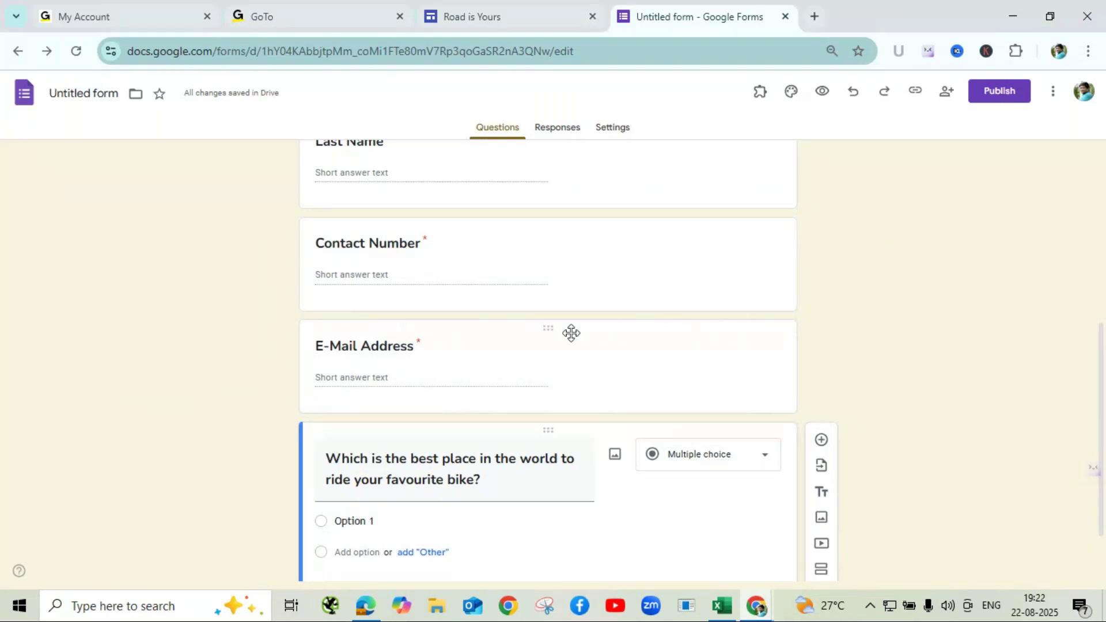
- Replace 'Option 1' with Ladakh, add a blank second choice, then return to GoTo Meeting
scroll(571, 333, "down", 2)
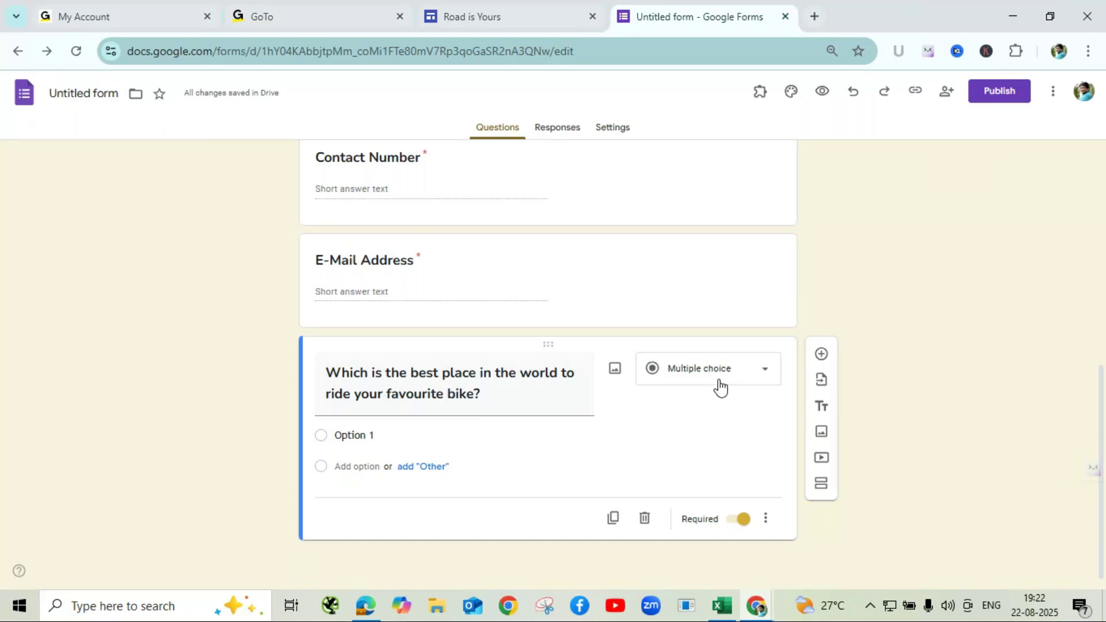
left_click(365, 435)
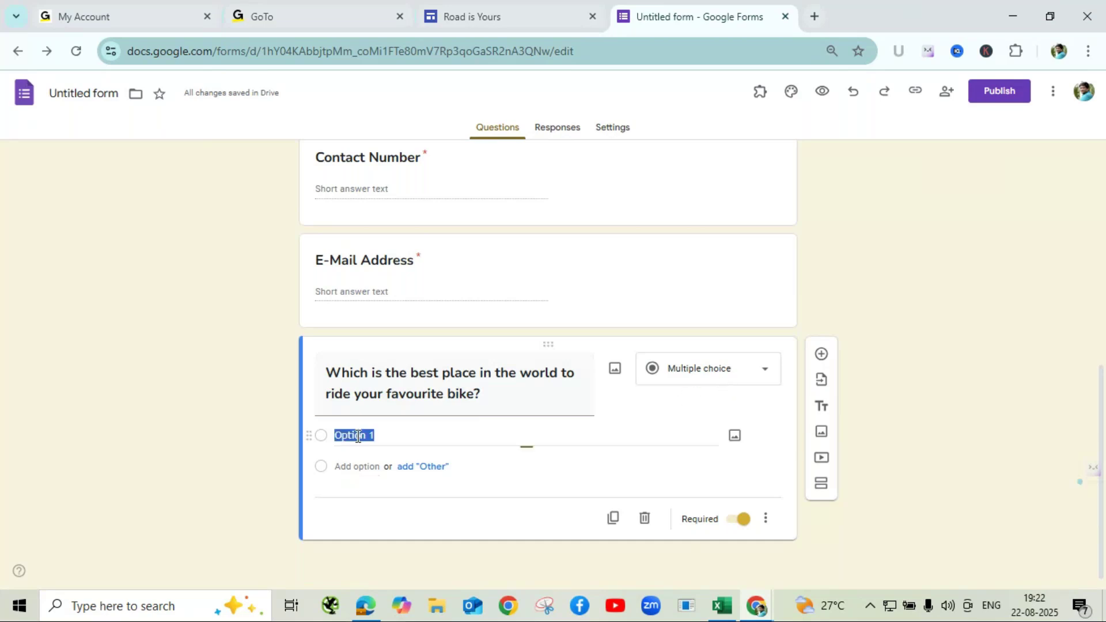
key("BackSpace")
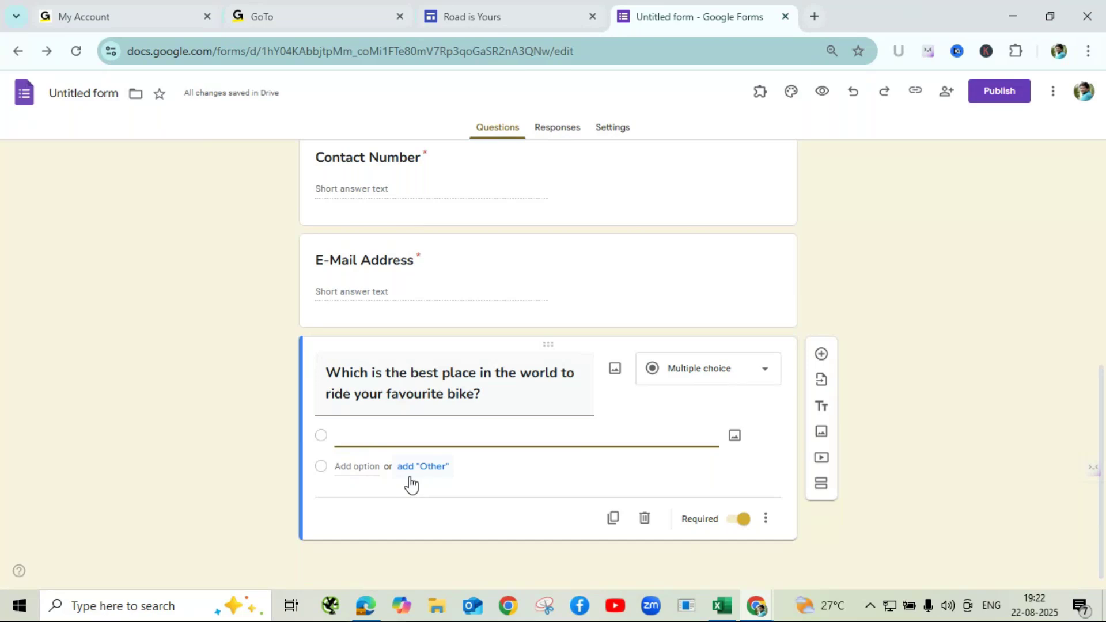
type("Ladakh")
left_click(372, 465)
key("BackSpace")
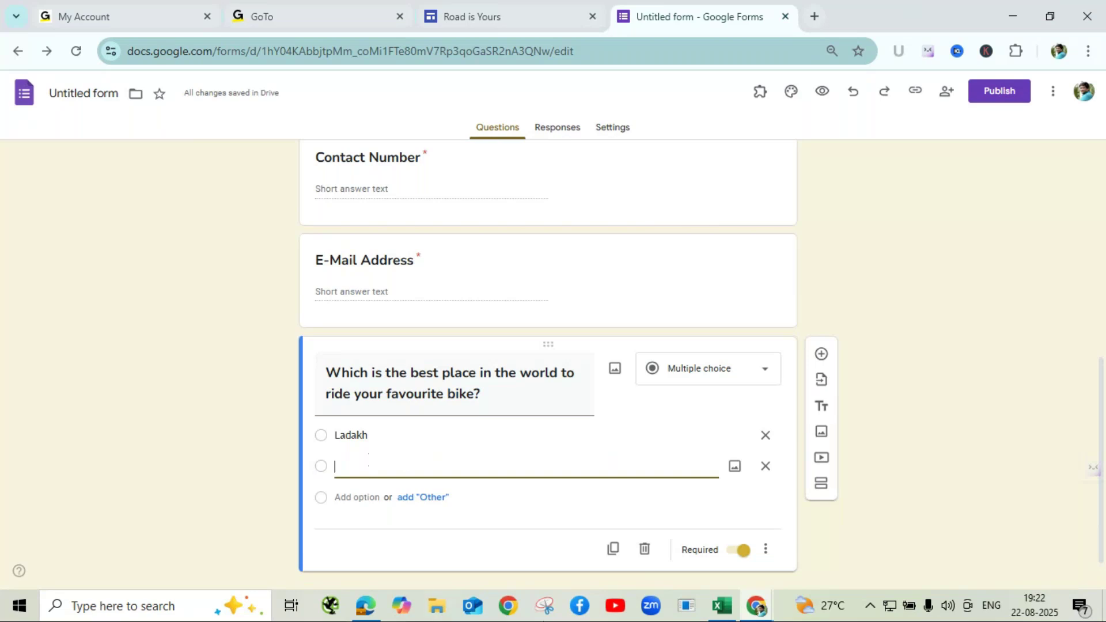
left_click(757, 605)
left_click(777, 567)
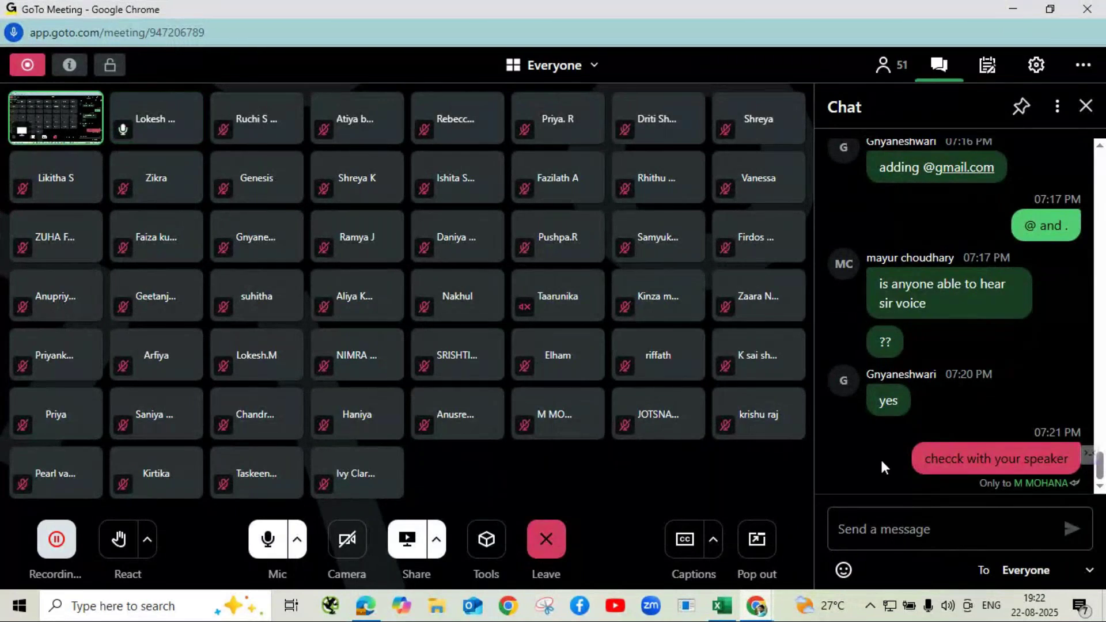
- Add Switzerland, Dubai and New York as the second, third and fourth choices
key("alt+Tab")
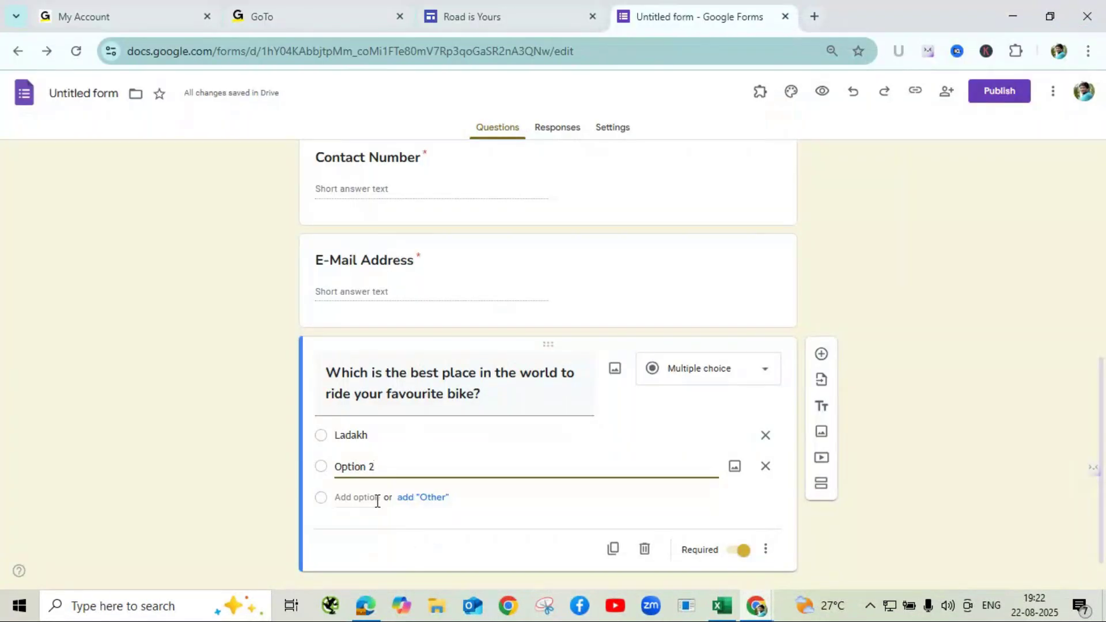
key("BackSpace")
key("BackSpace")
key("BackSpace")
key("BackSpace")
key("BackSpace")
key("BackSpace")
key("BackSpace")
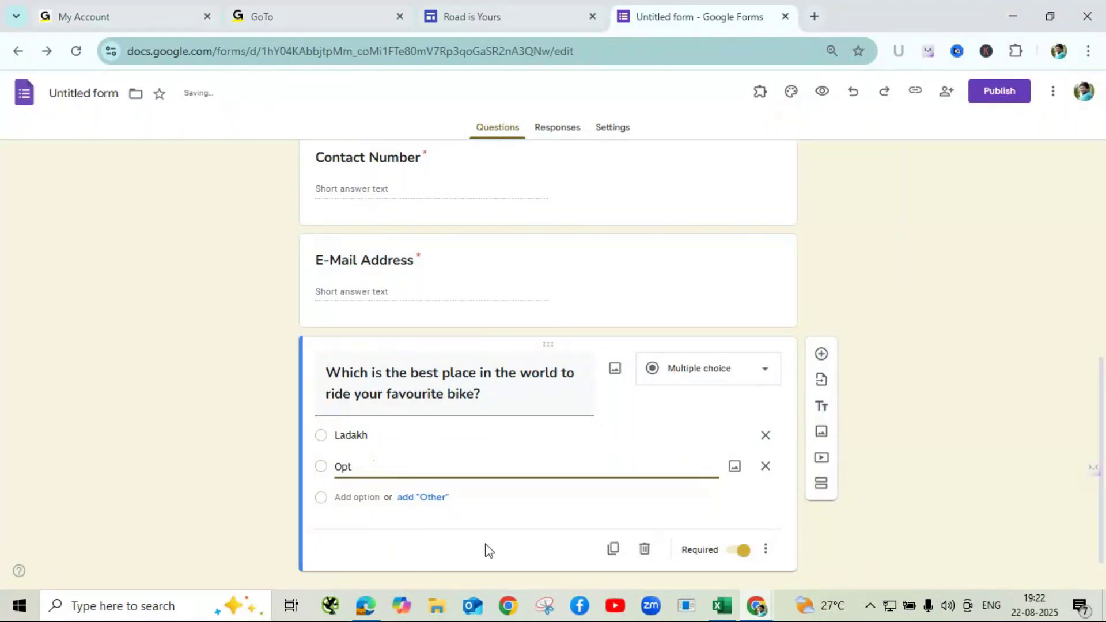
key("BackSpace")
type("Switzerland")
left_click(358, 499)
key("BackSpace")
type("Dubai")
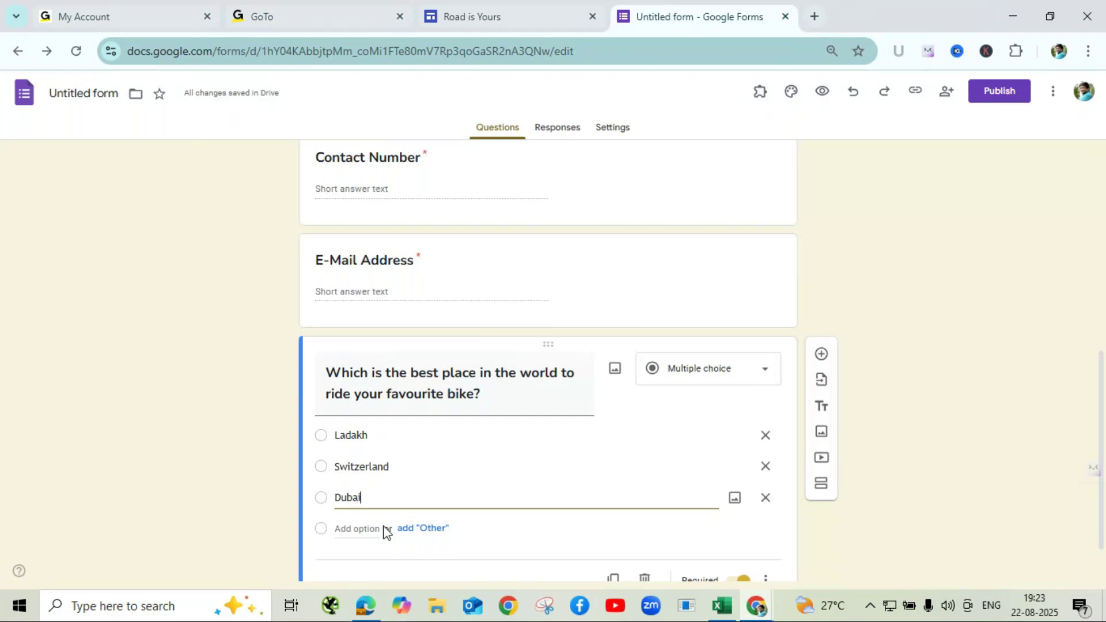
left_click(357, 529)
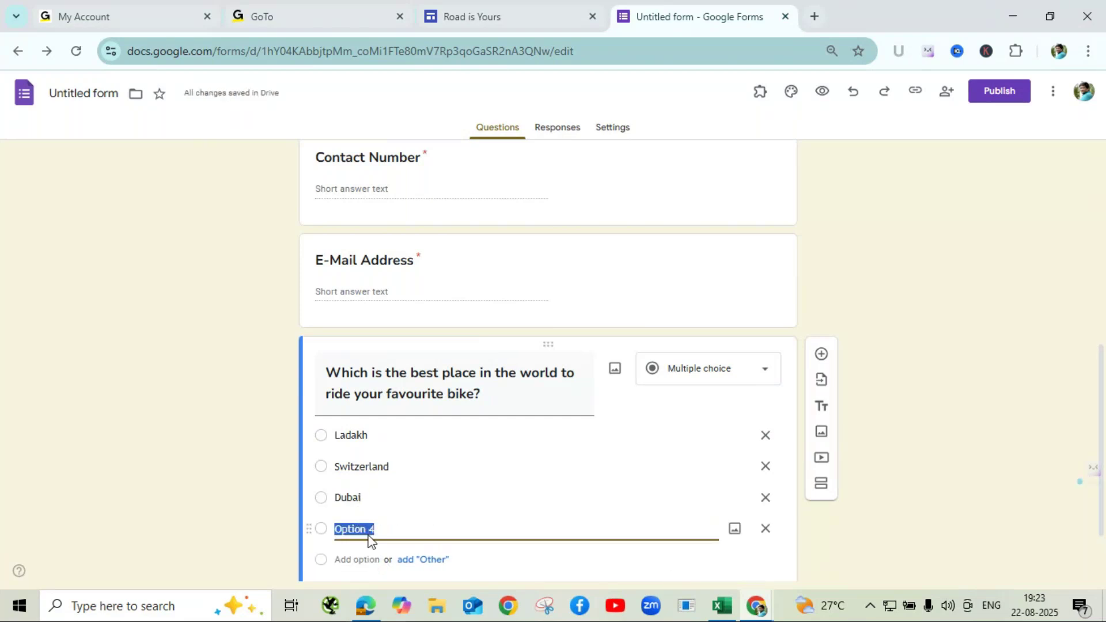
key("BackSpace")
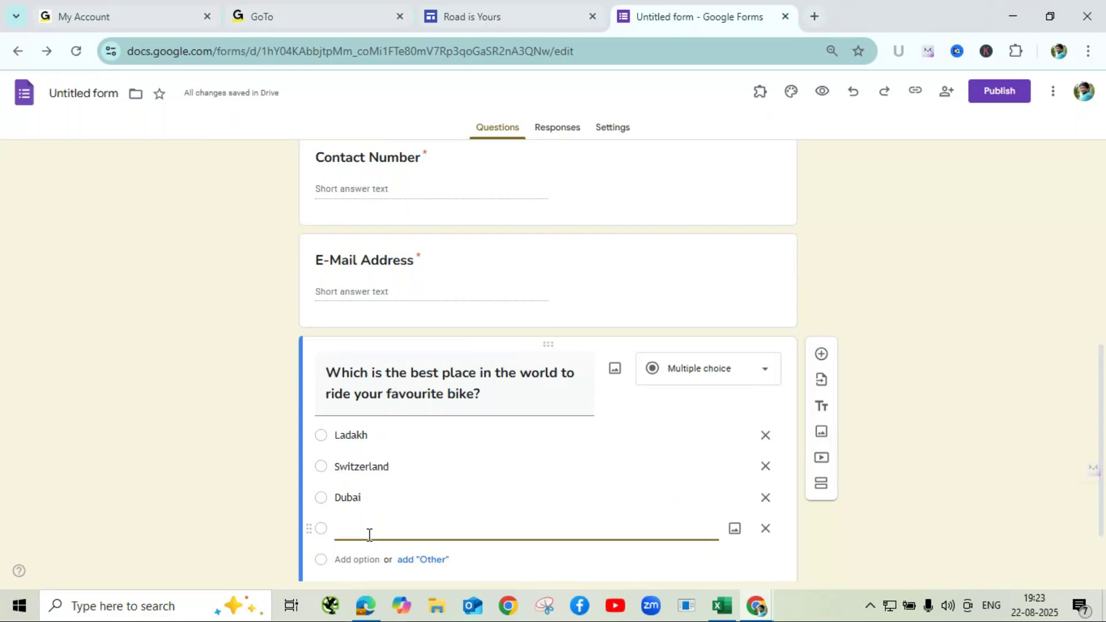
type("New York")
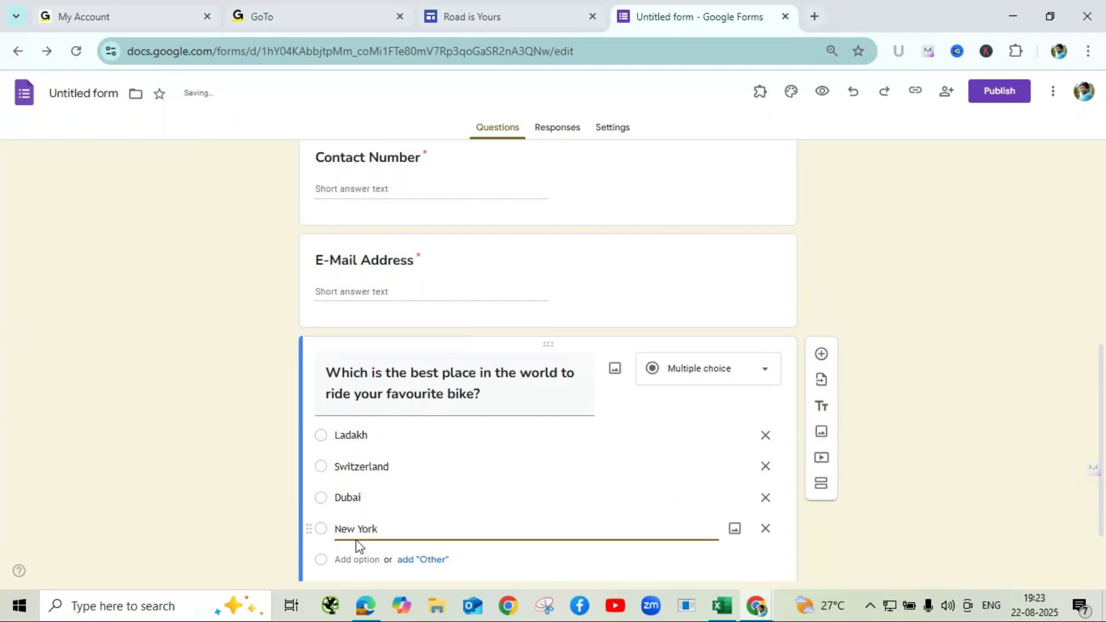
left_click(1012, 443)
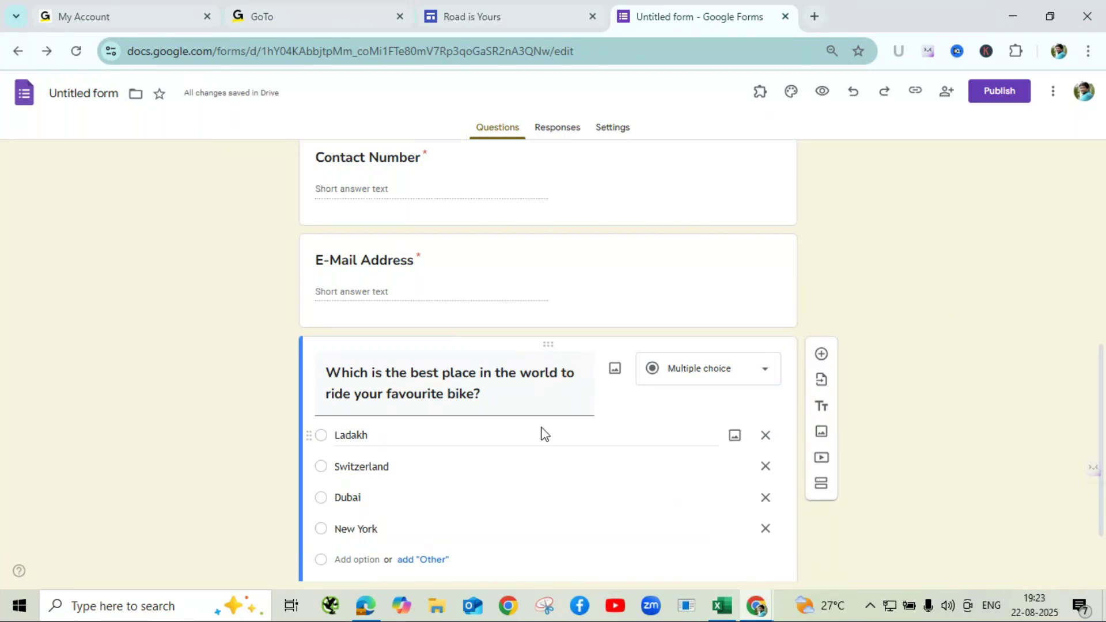
scroll(540, 435, "down", 2)
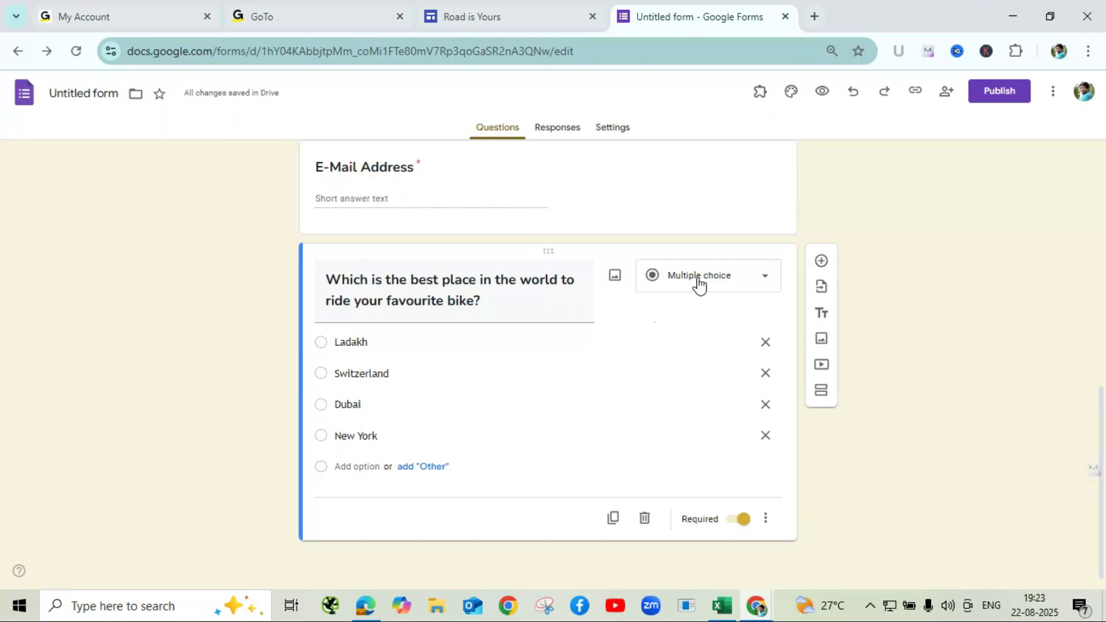
left_click(822, 94)
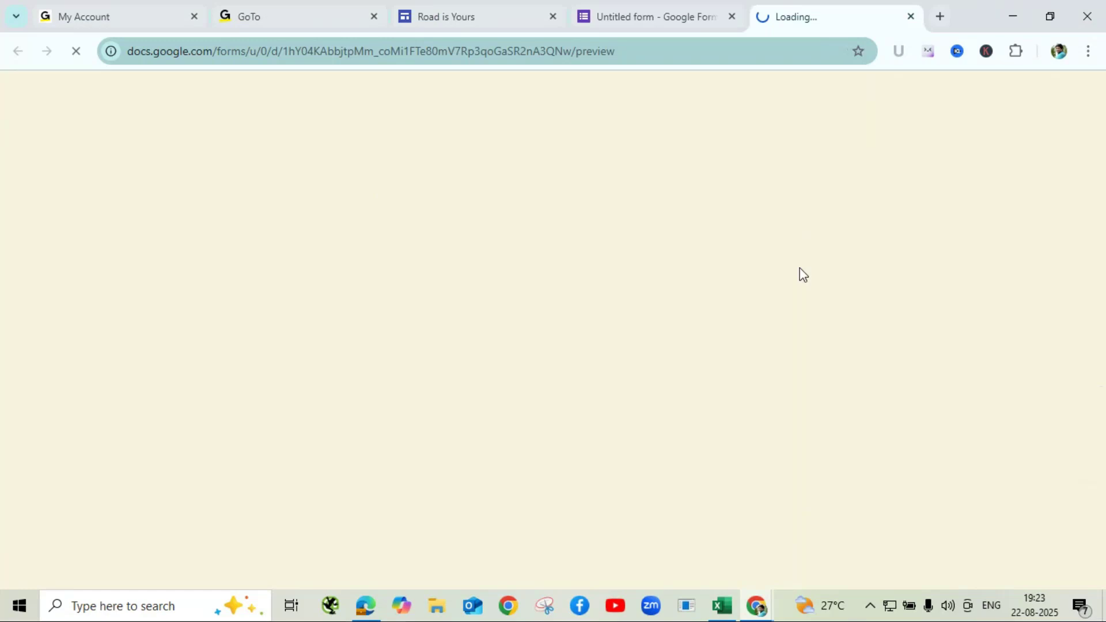
scroll(447, 353, "down", 10)
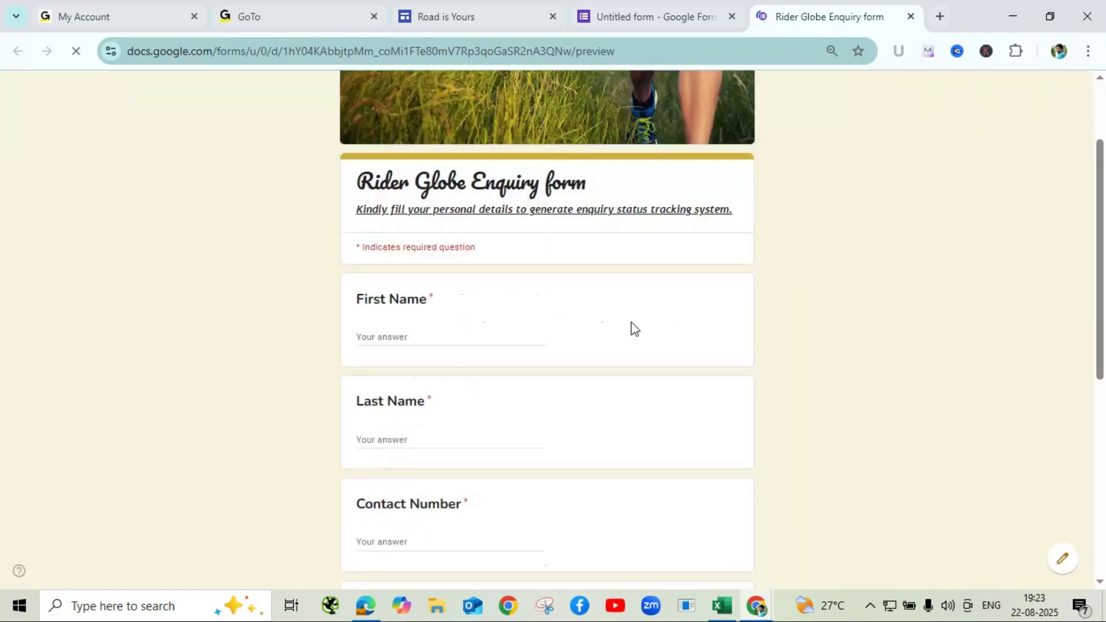
left_click(383, 345)
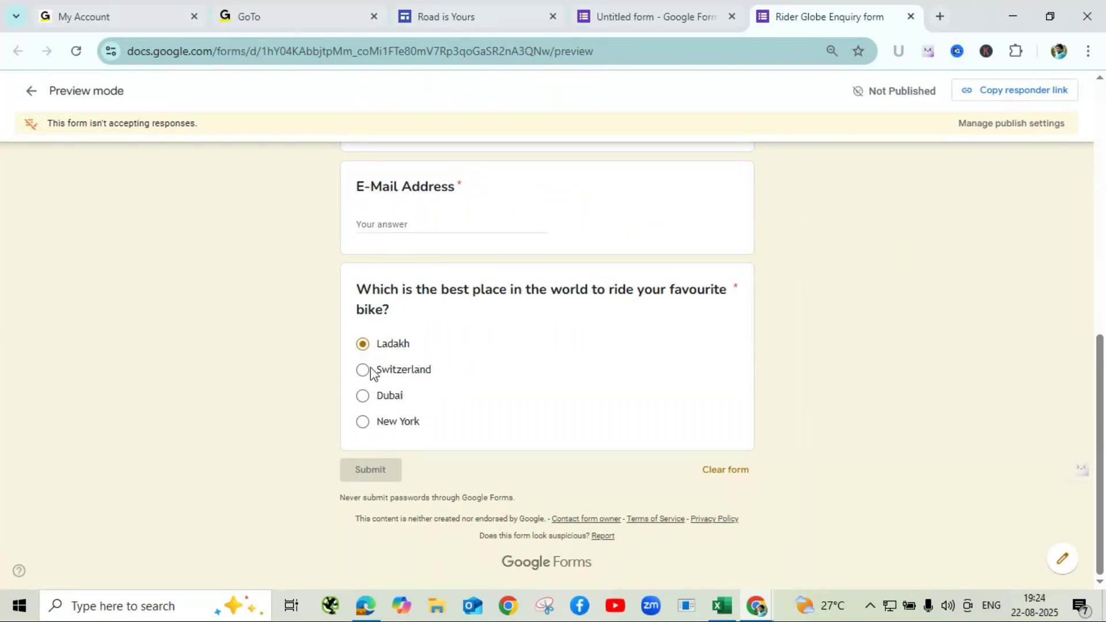
left_click(909, 17)
left_click(623, 153)
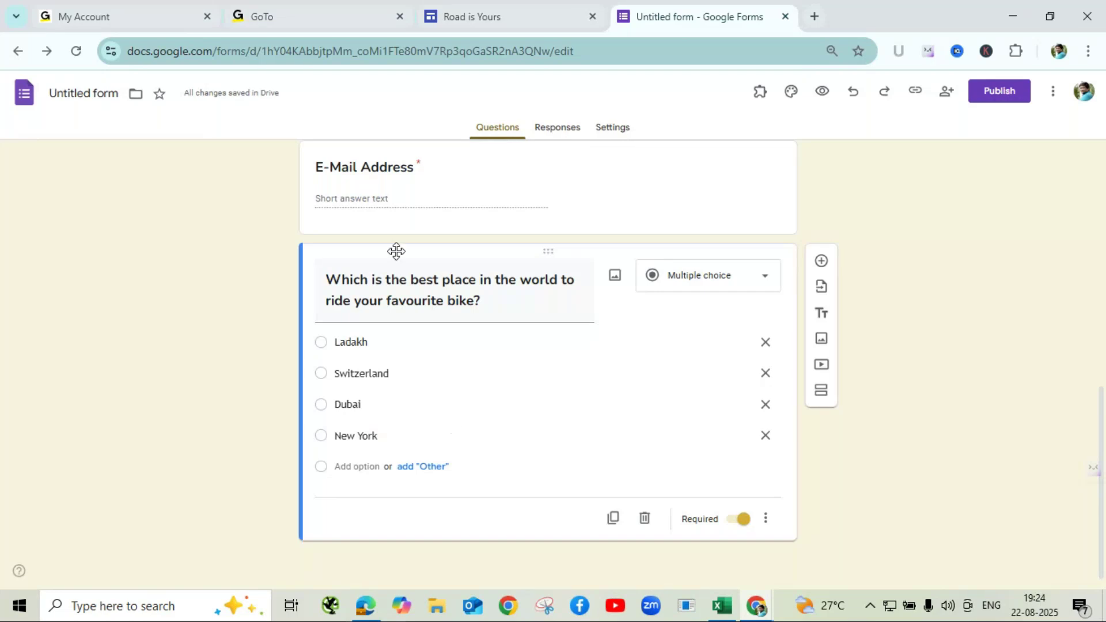
- Change 'place' to 'places' in the title and make the question Checkboxes
triple_click(480, 279)
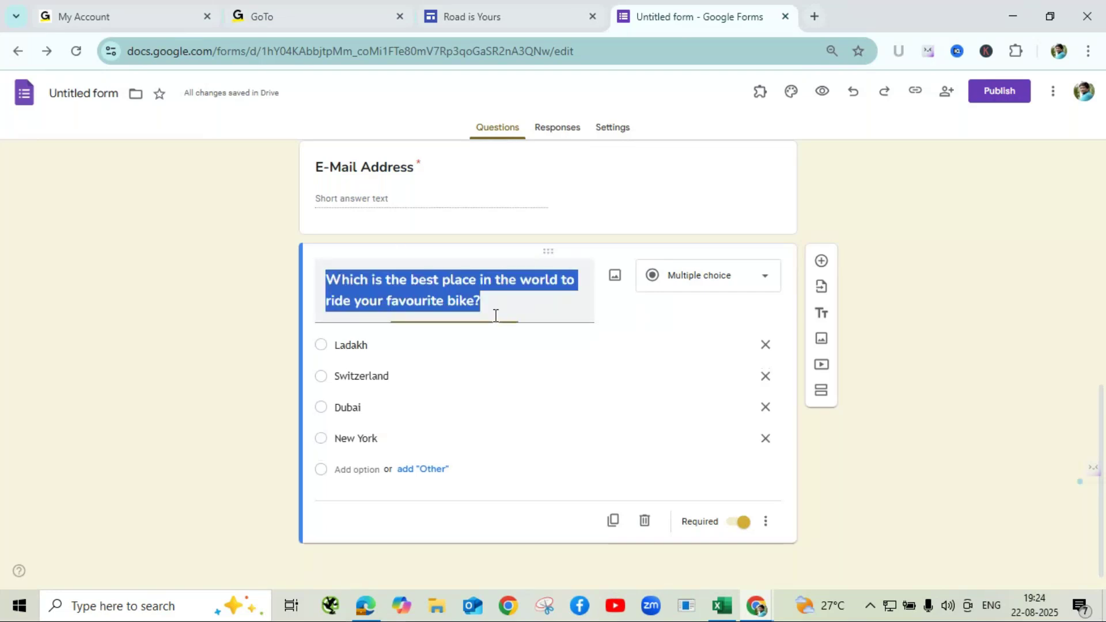
left_click(477, 279)
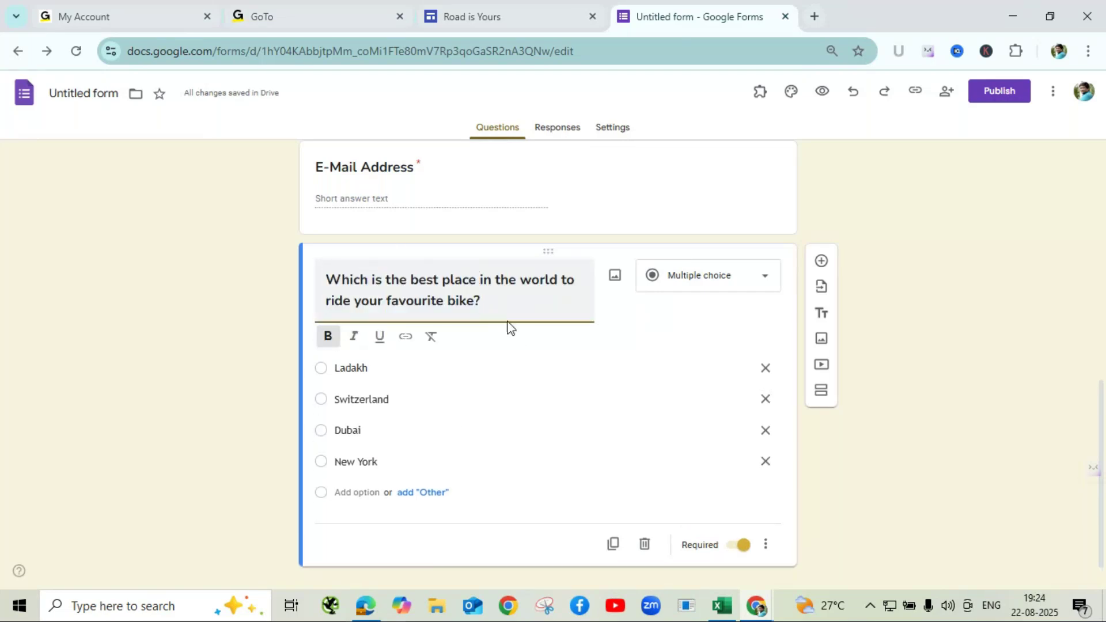
type("s")
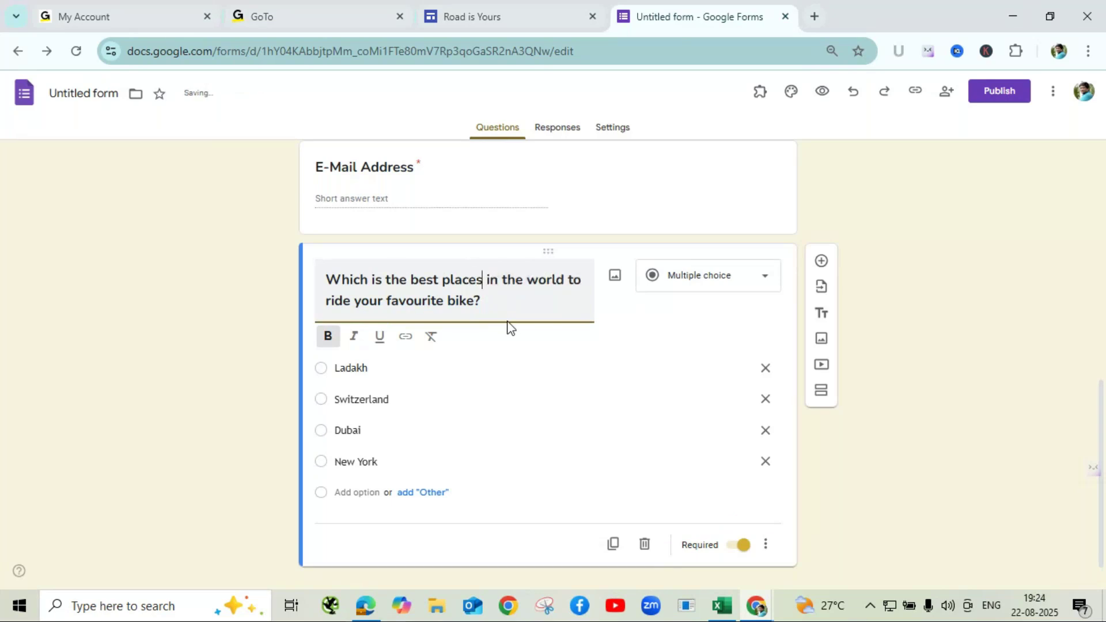
left_click(709, 314)
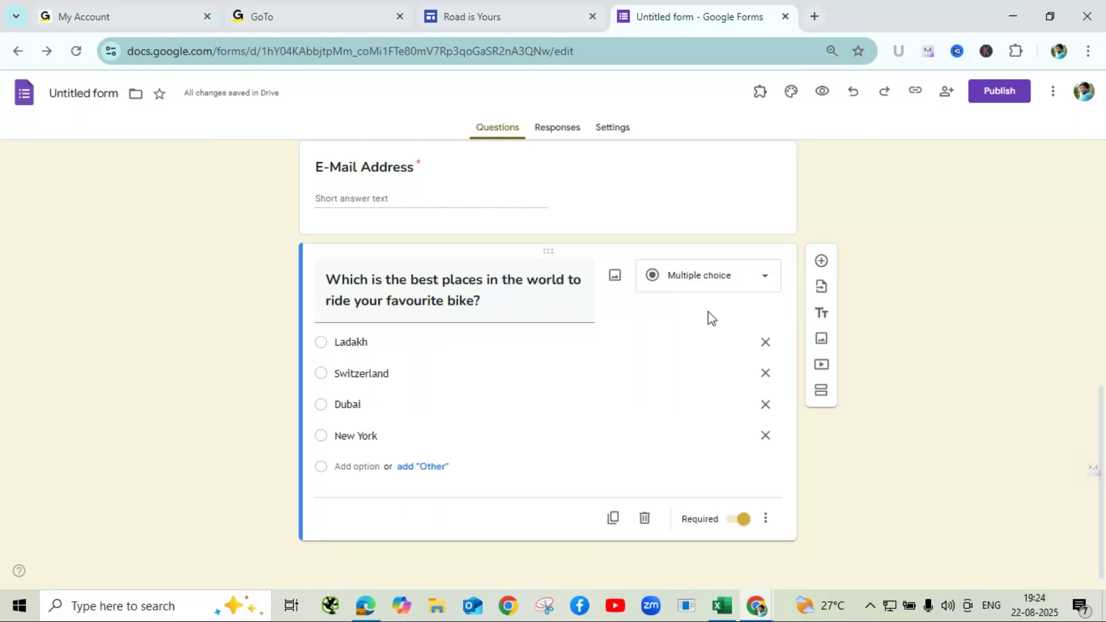
left_click(731, 291)
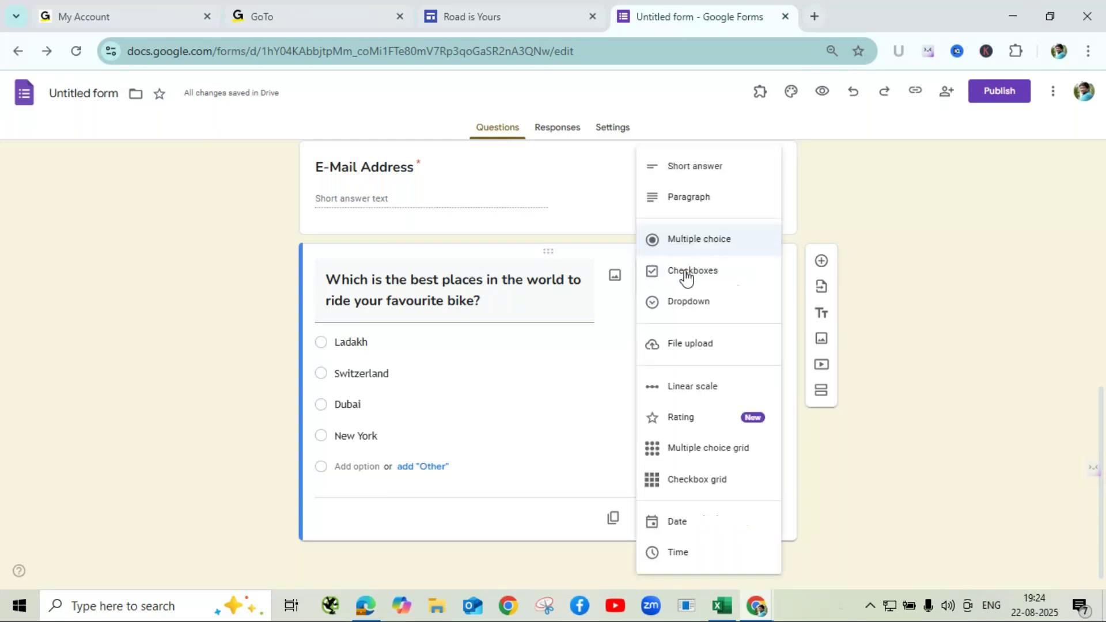
left_click(686, 277)
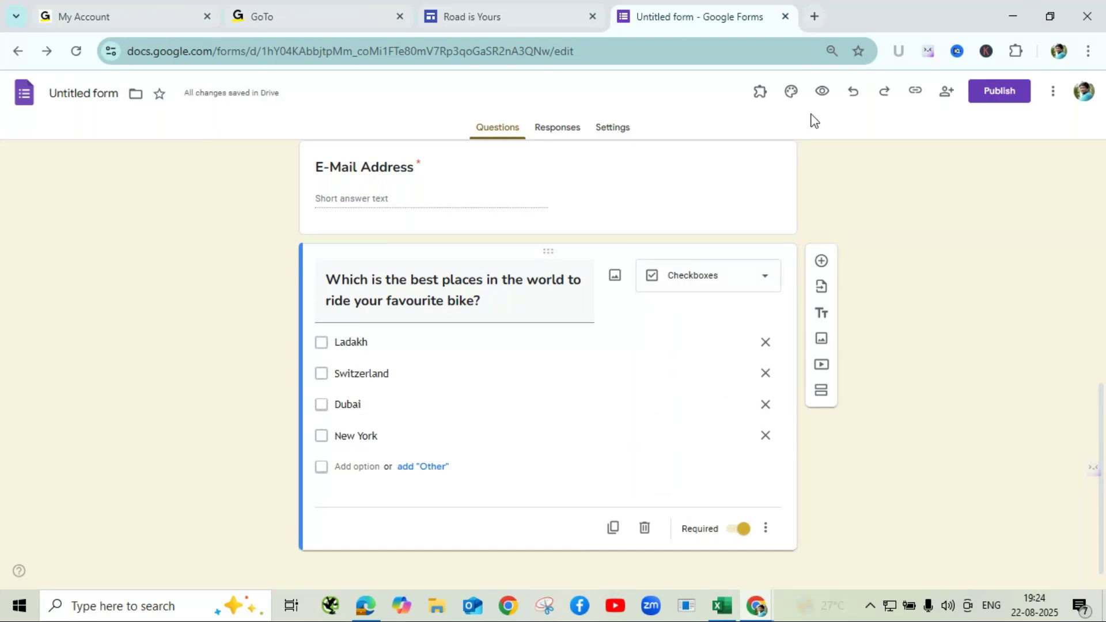
- Preview the form and tick both Ladakh and Switzerland
left_click(823, 91)
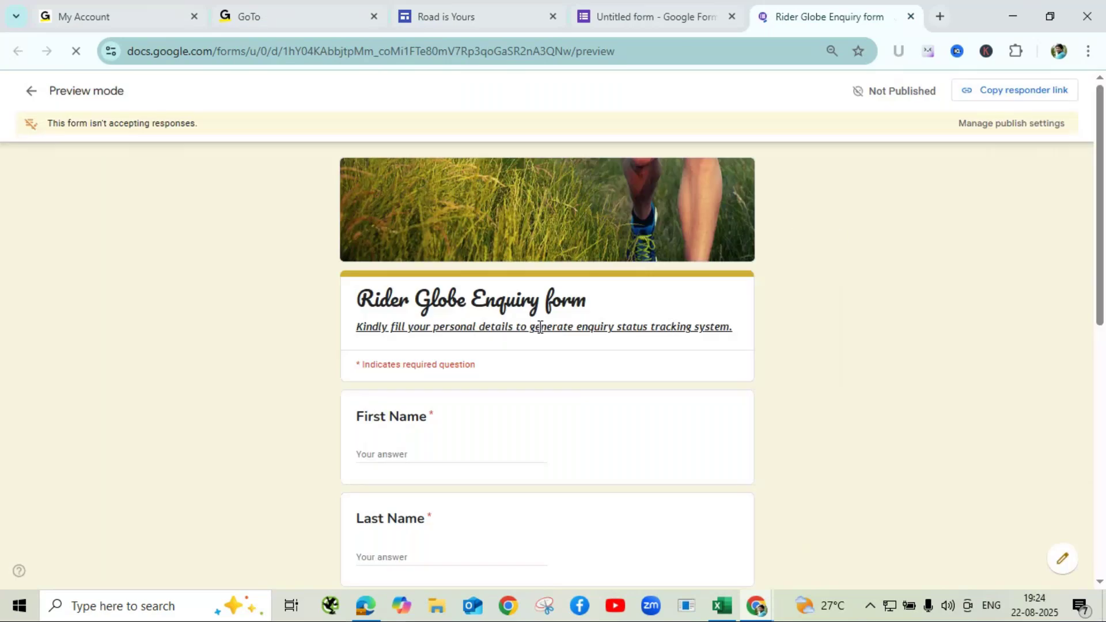
scroll(548, 344, "down", 10)
left_click(363, 345)
left_click(364, 372)
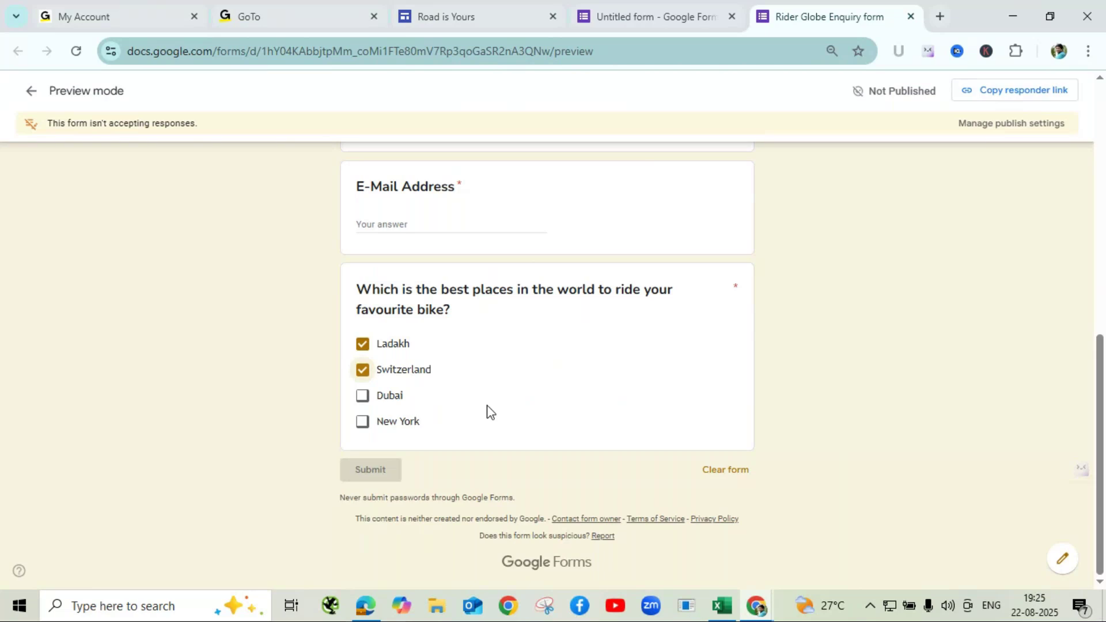
- Close the preview, leaving the page, and return to the editor
left_click(912, 18)
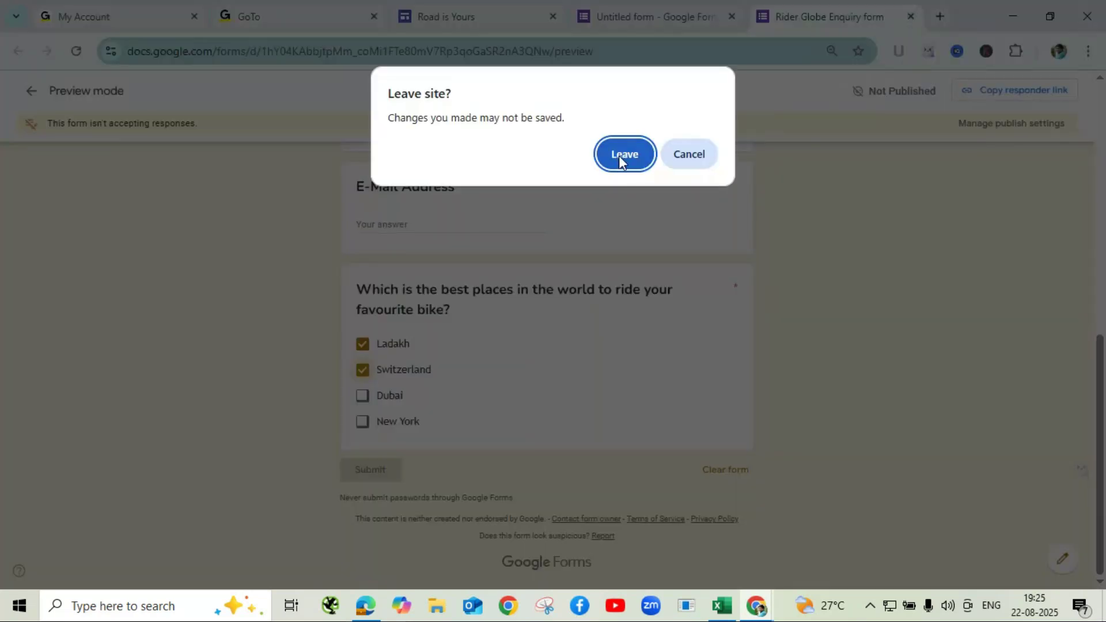
left_click(621, 157)
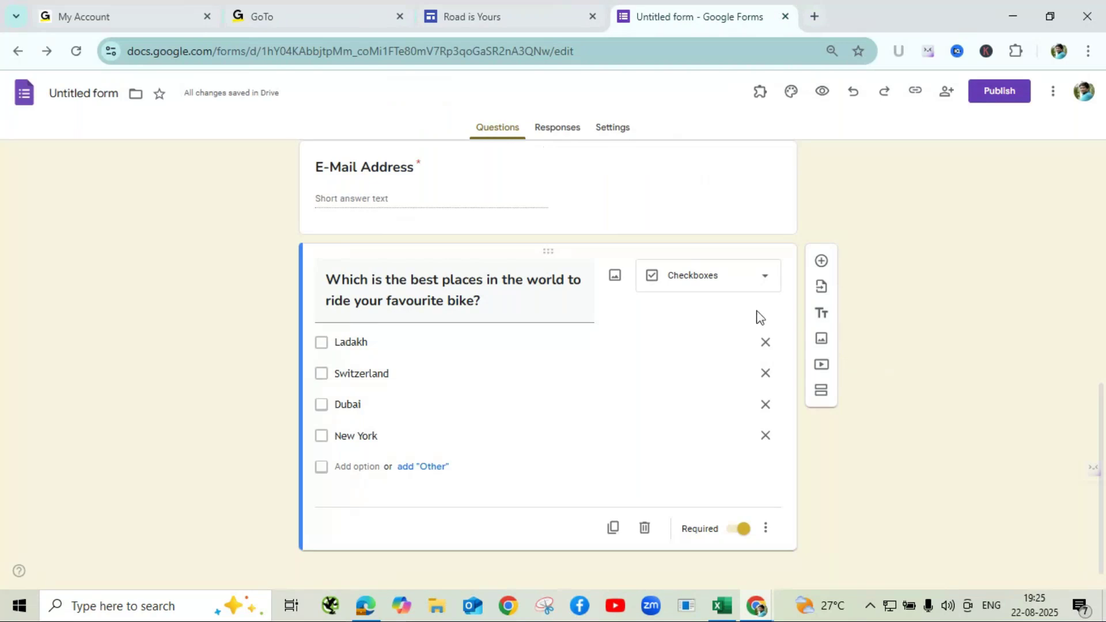
left_click(721, 291)
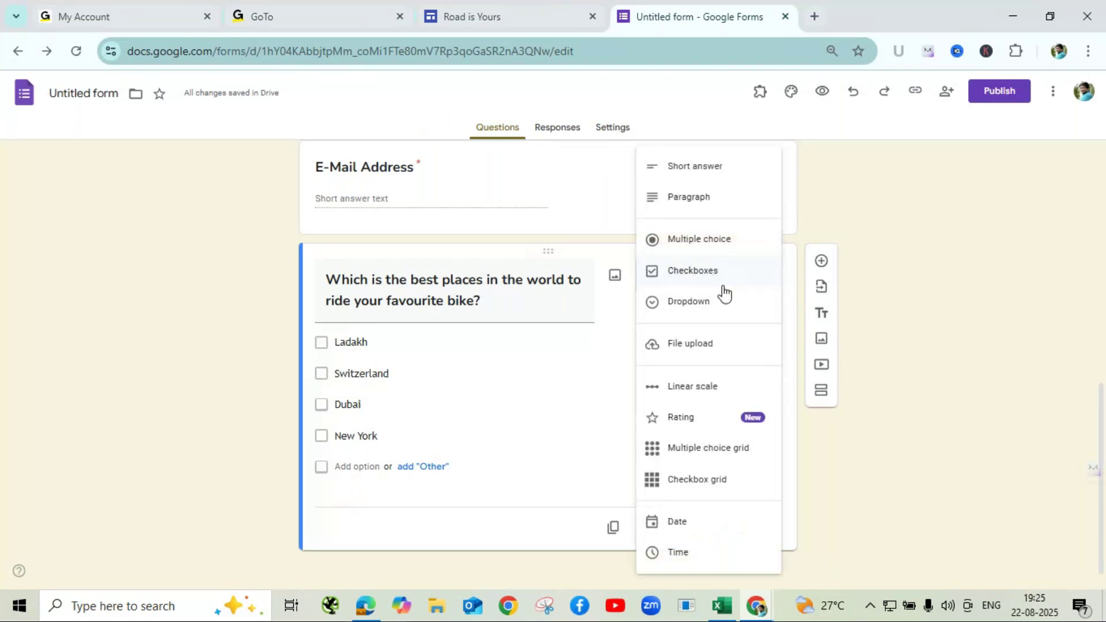
left_click(962, 479)
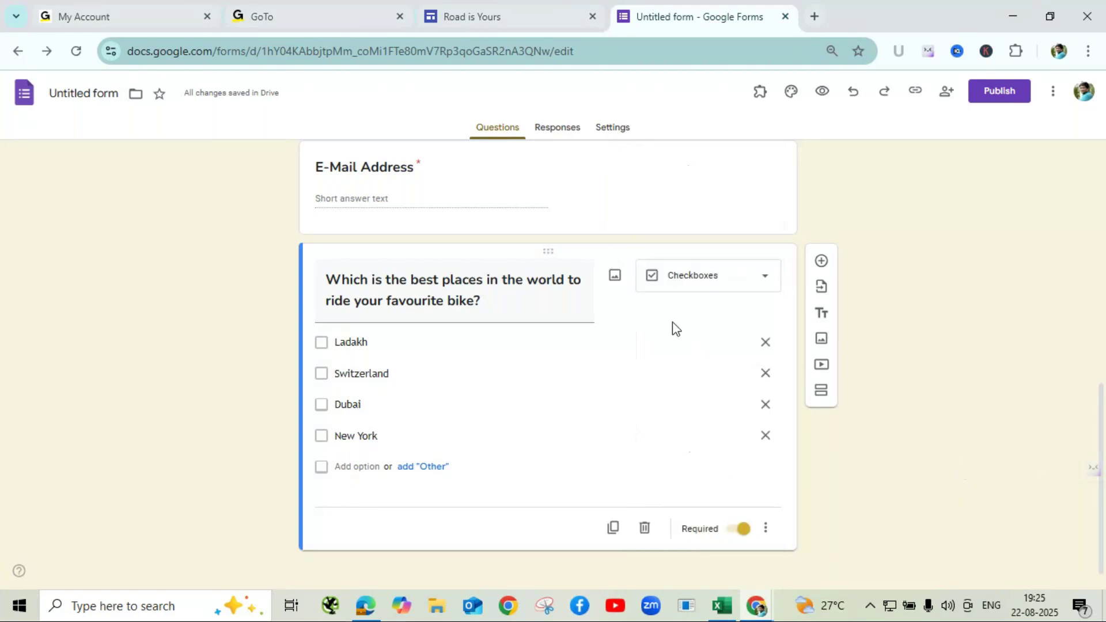
- Change 'places' back to 'place' in the title and make the question a Dropdown
left_click(480, 281)
left_click(483, 280)
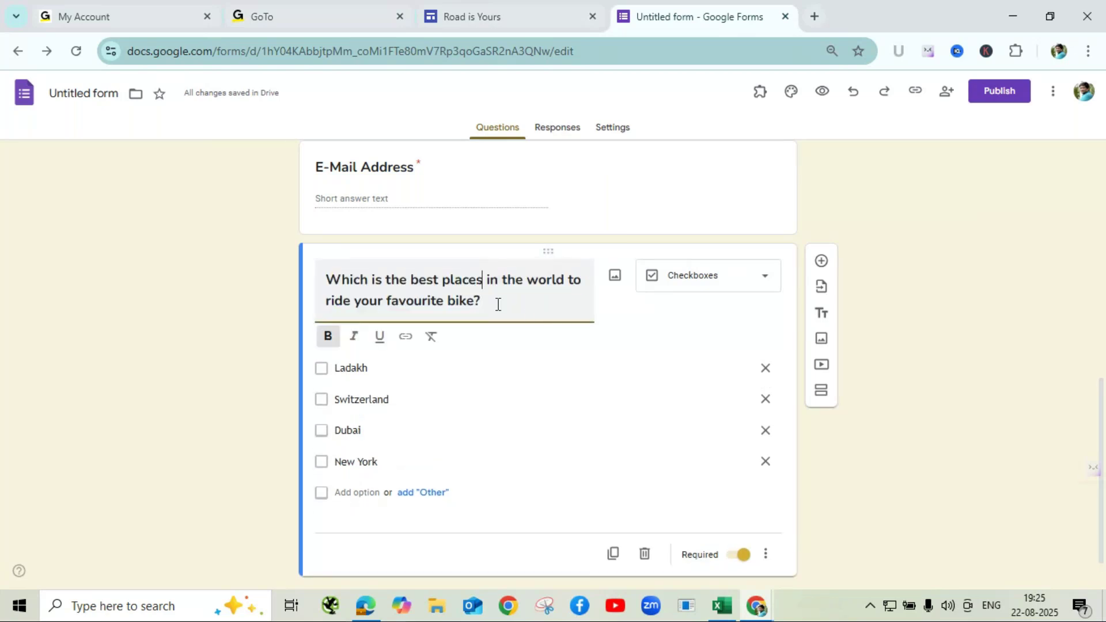
key("BackSpace")
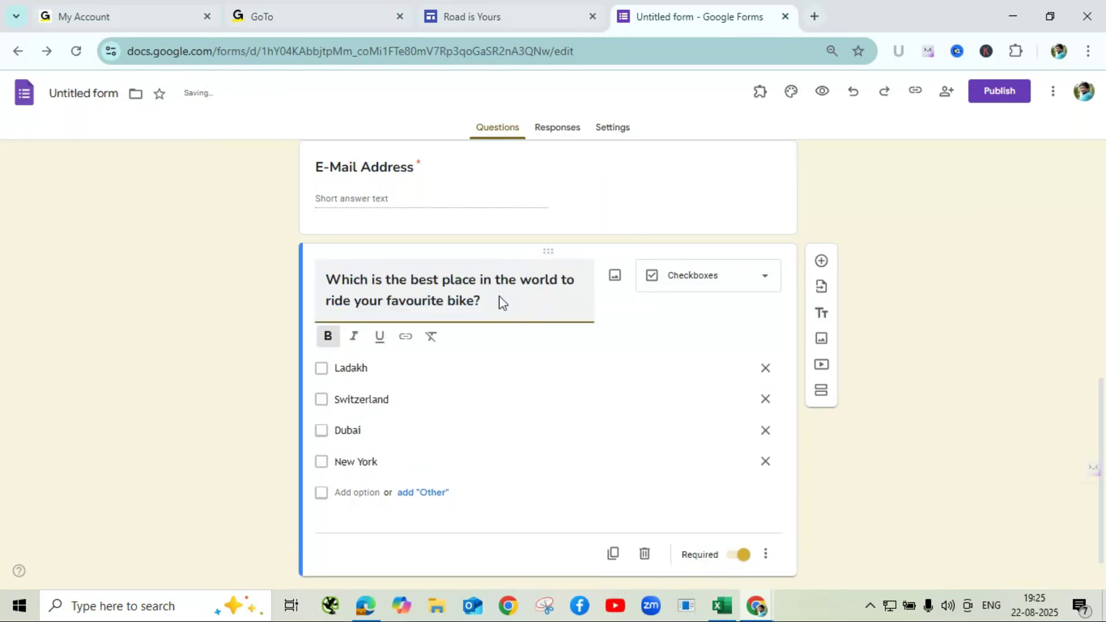
left_click(674, 340)
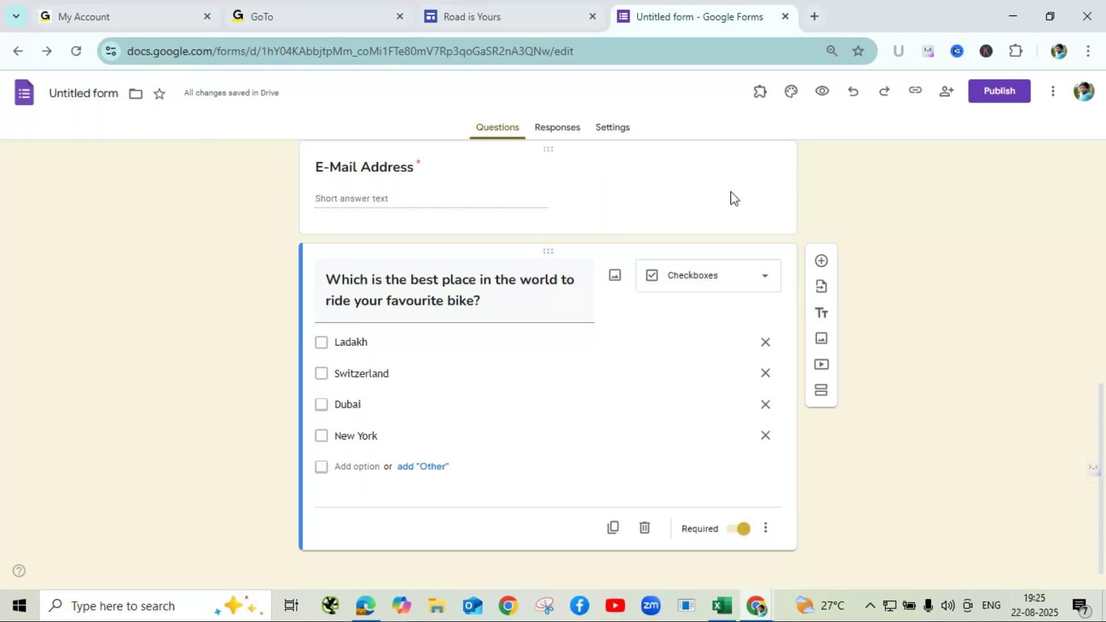
left_click(724, 291)
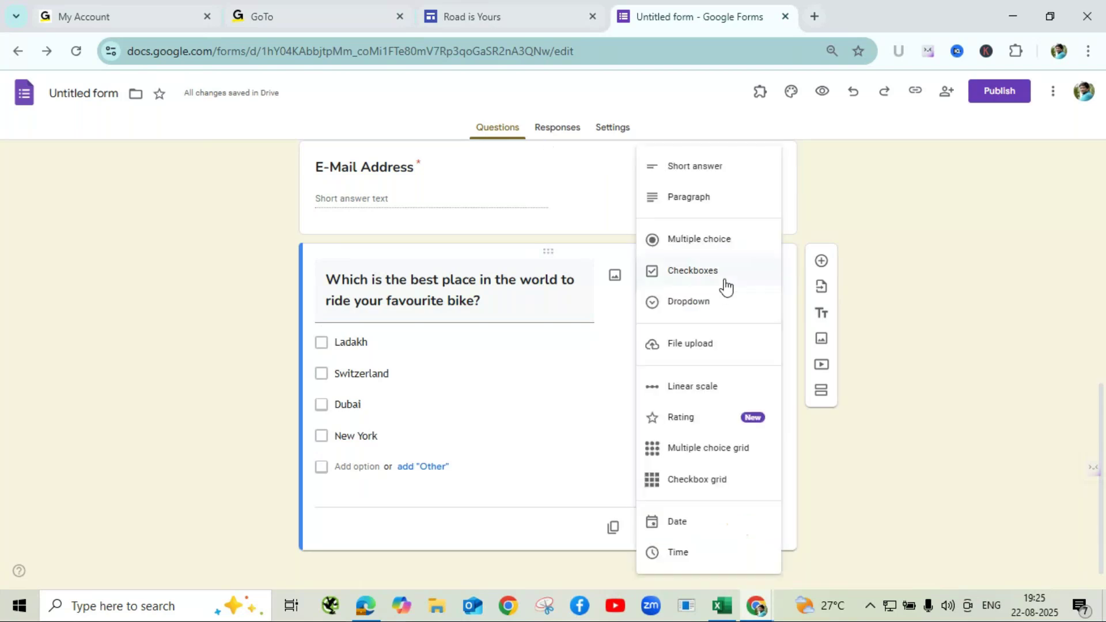
left_click(701, 317)
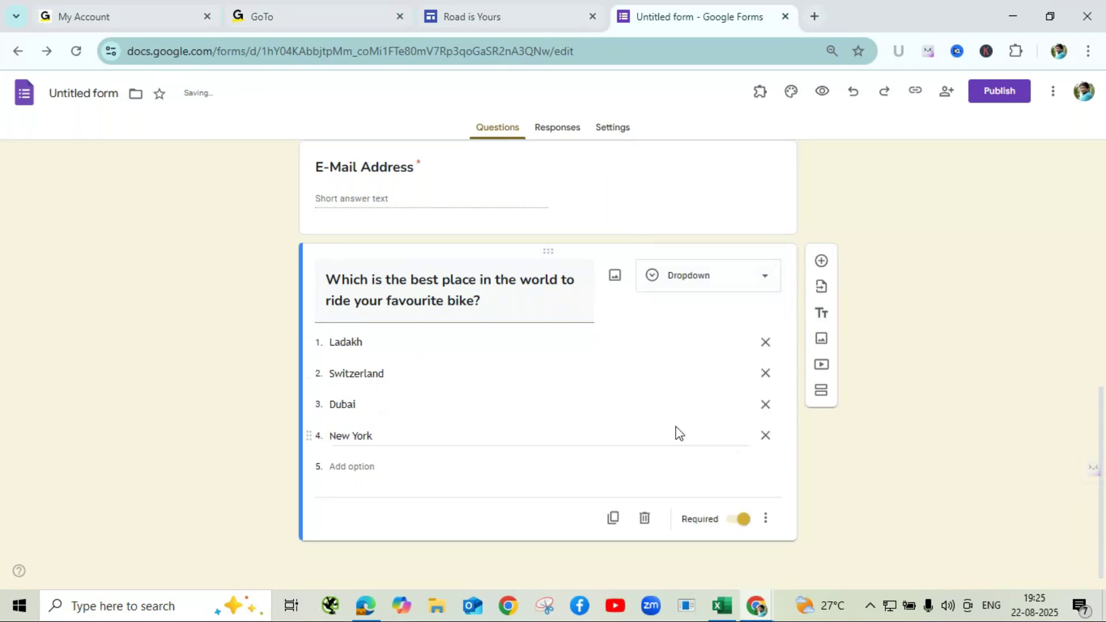
left_click(822, 90)
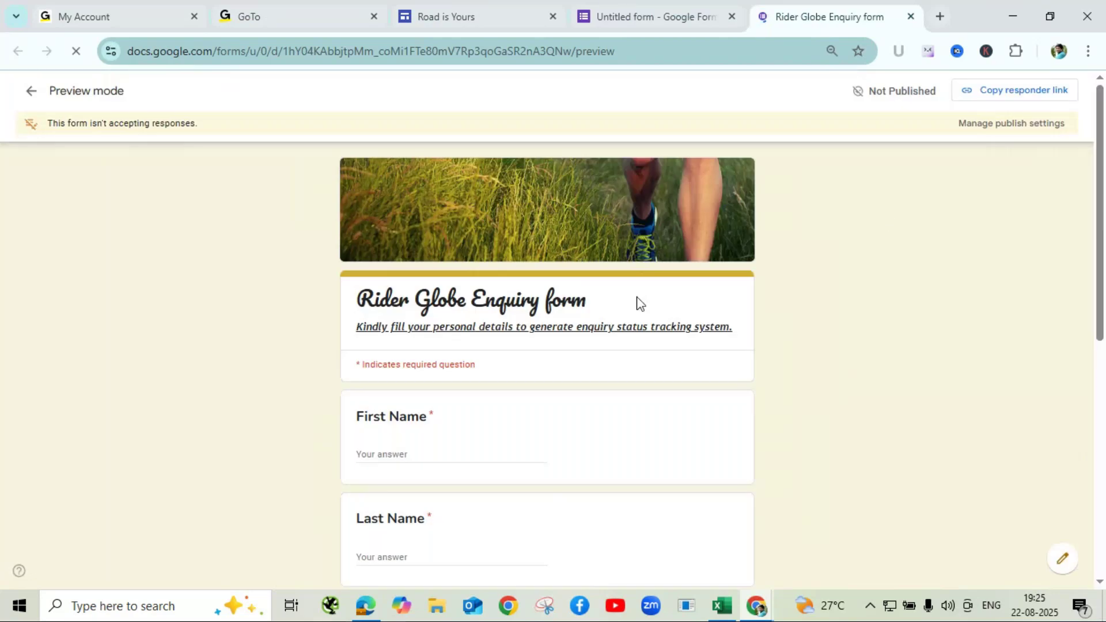
scroll(640, 306, "down", 10)
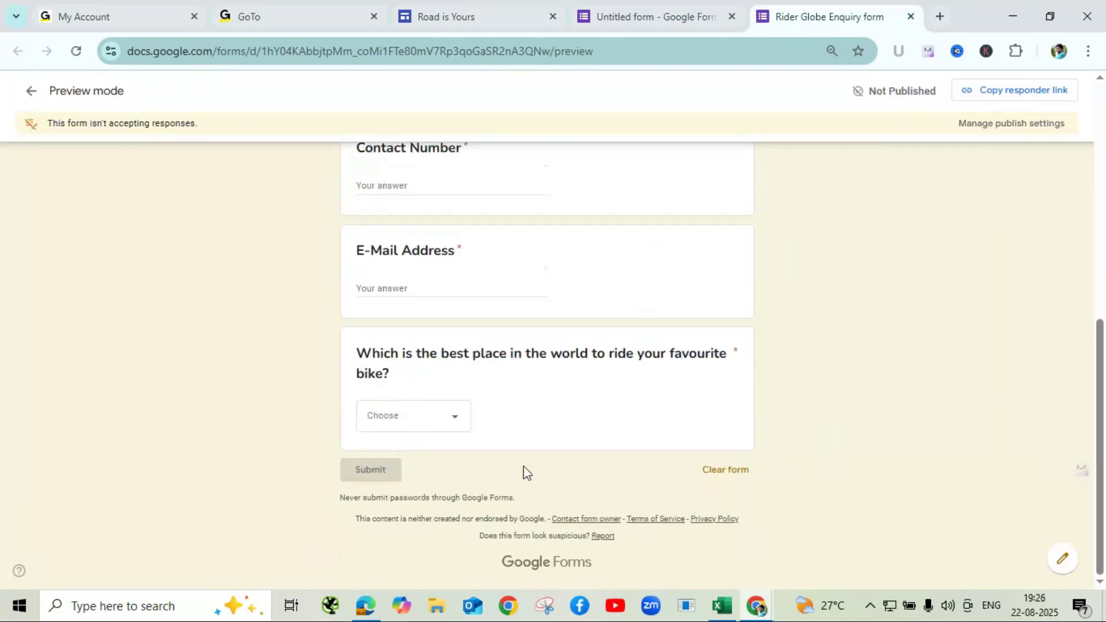
left_click(456, 426)
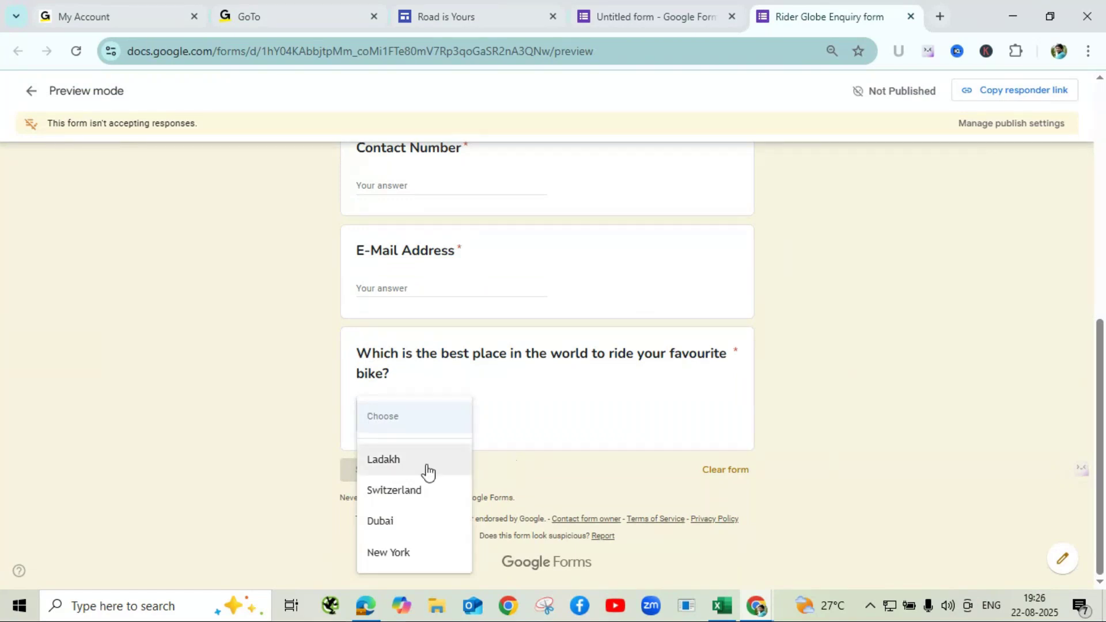
left_click(382, 461)
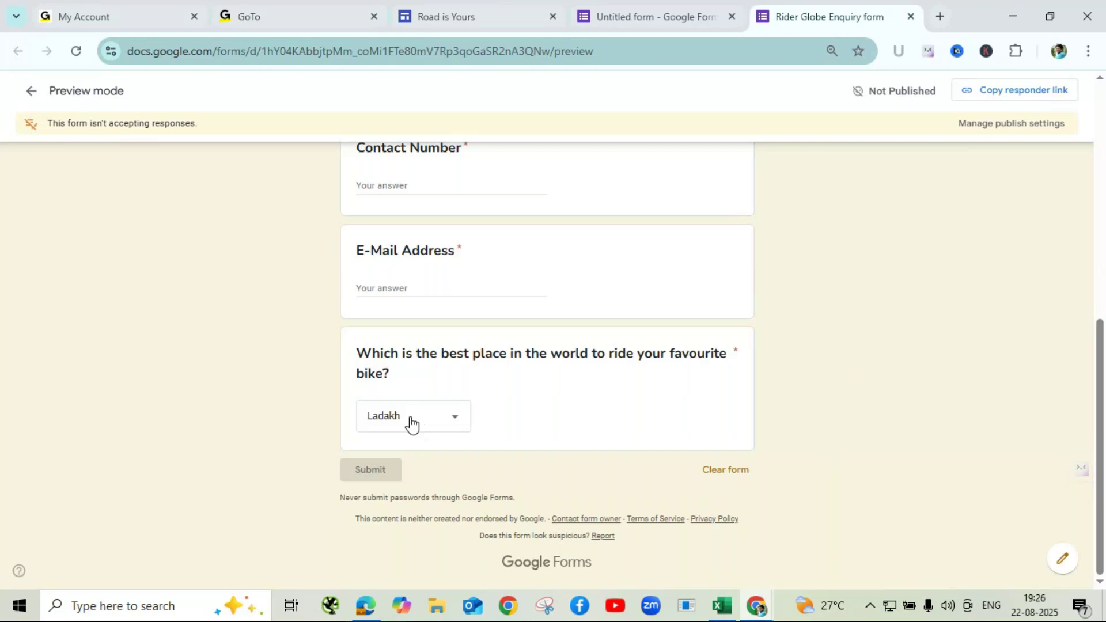
left_click(915, 16)
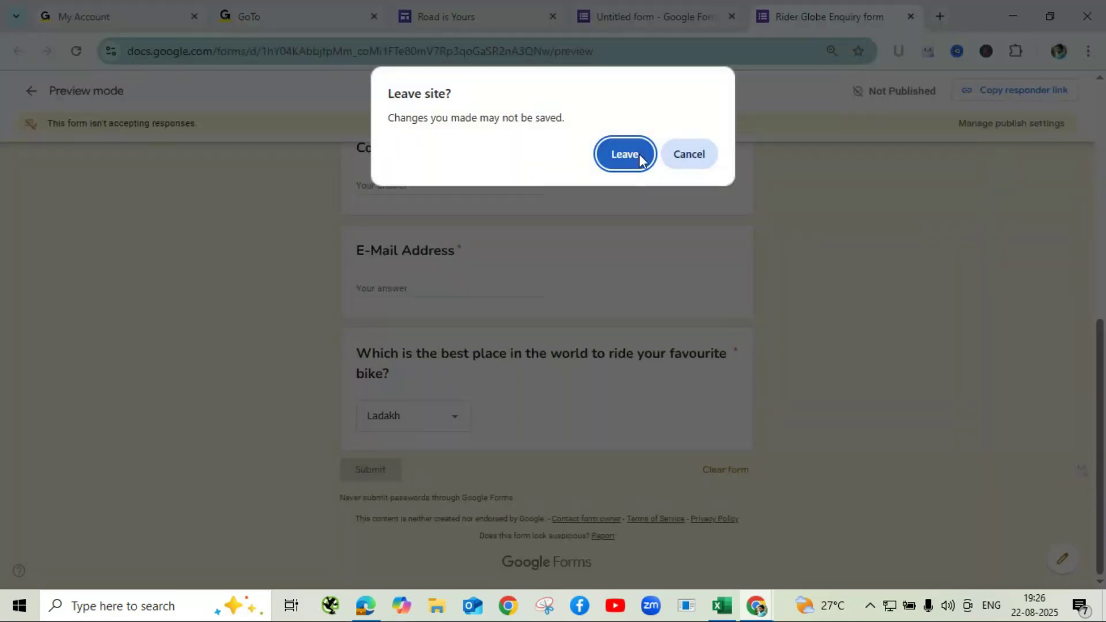
left_click(636, 161)
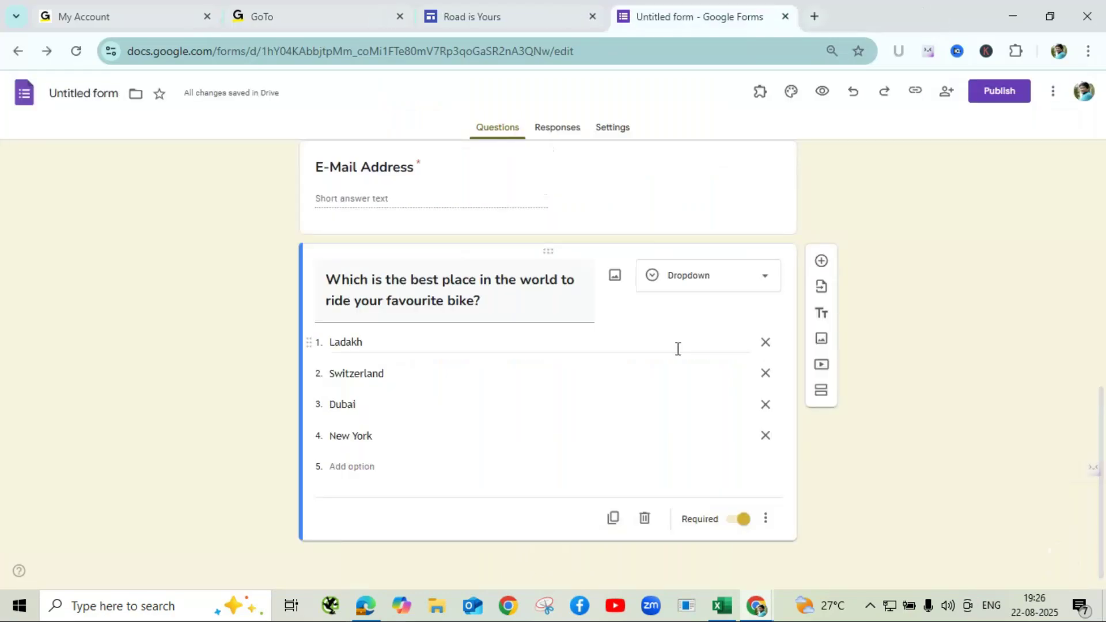
left_click(721, 286)
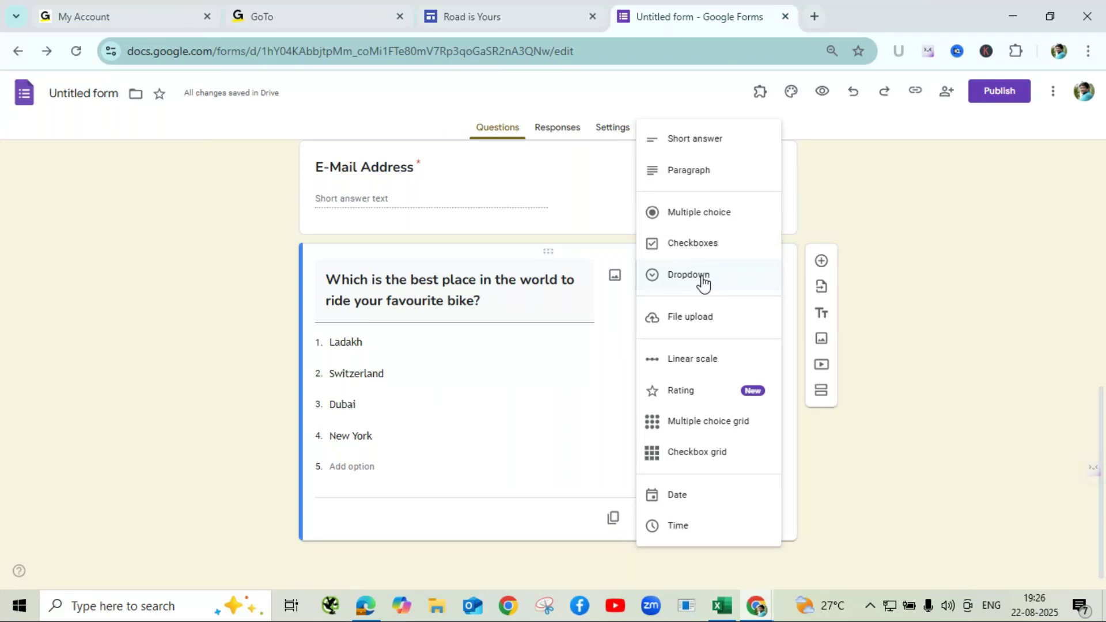
left_click(930, 266)
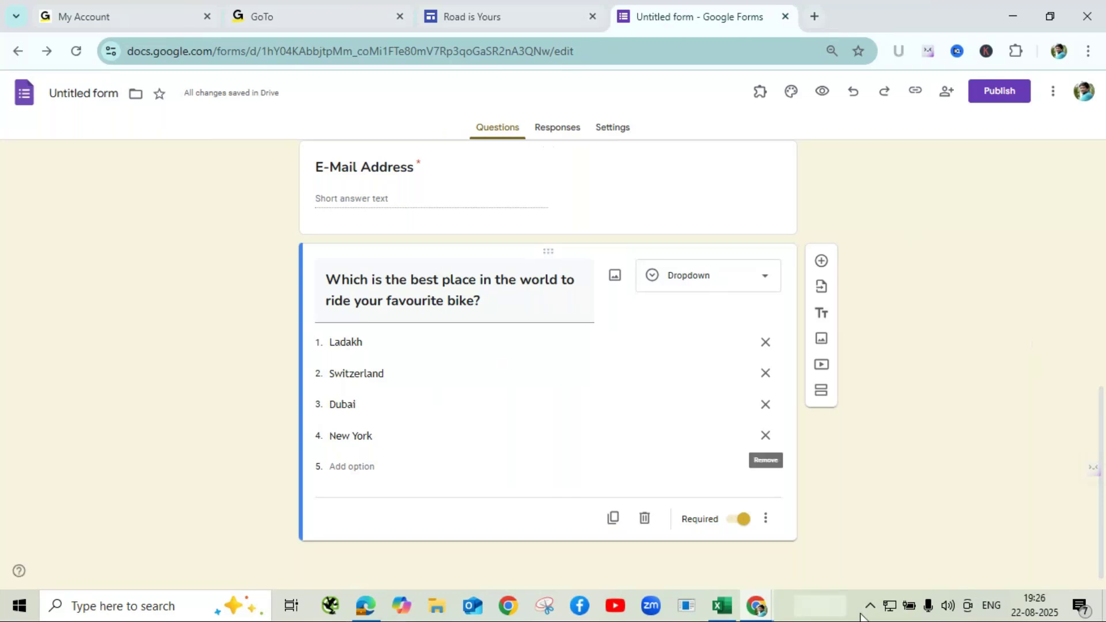
left_click(755, 615)
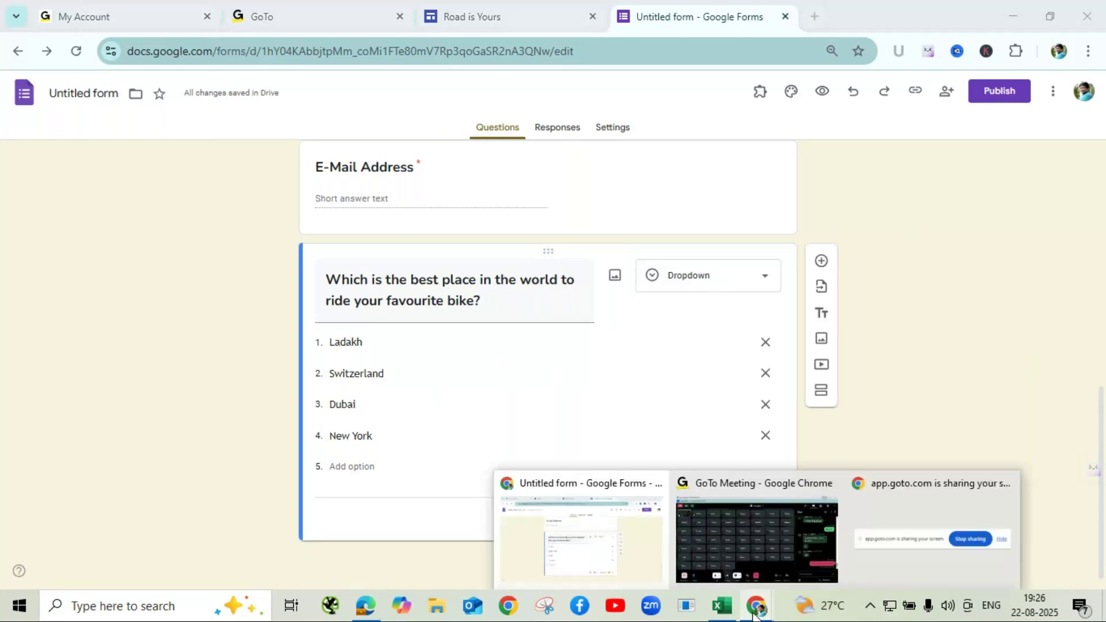
left_click(770, 558)
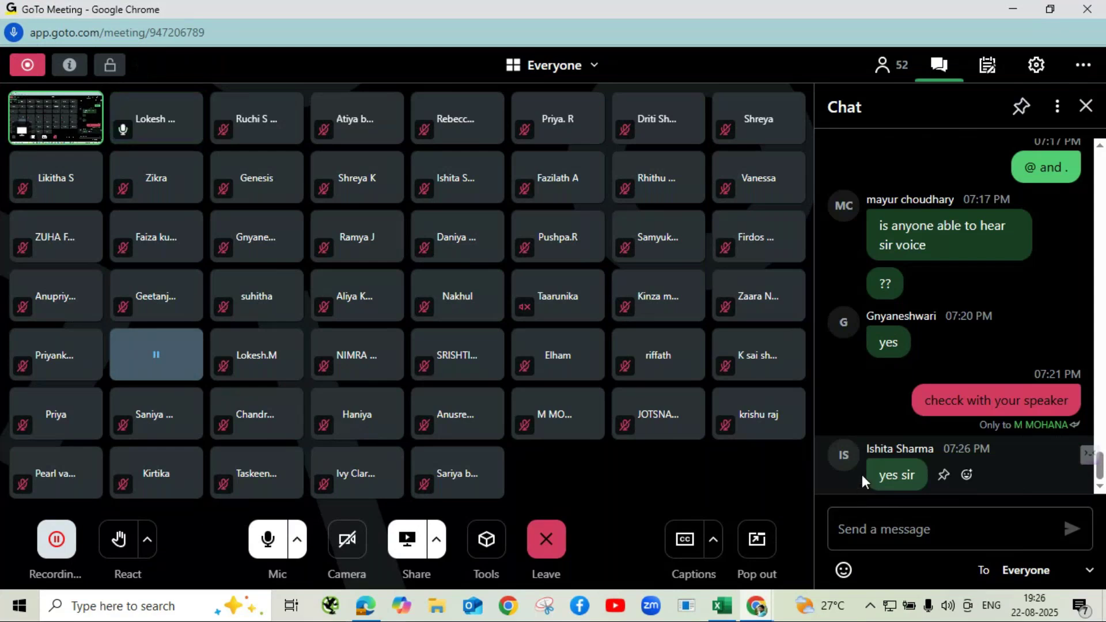
left_click(1017, 9)
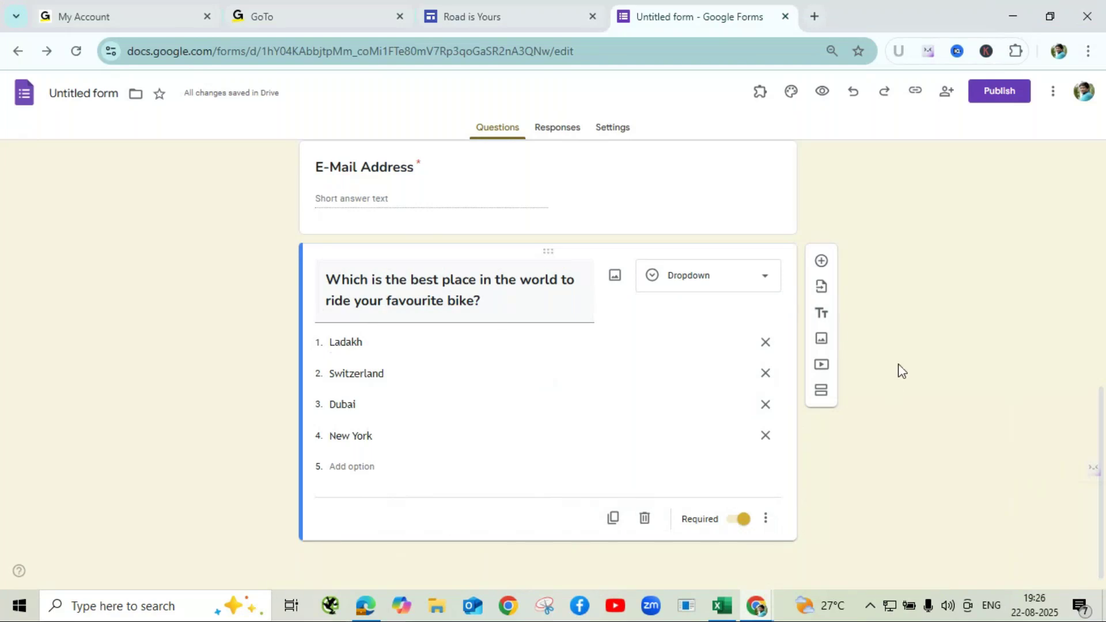
scroll(902, 371, "up", 8)
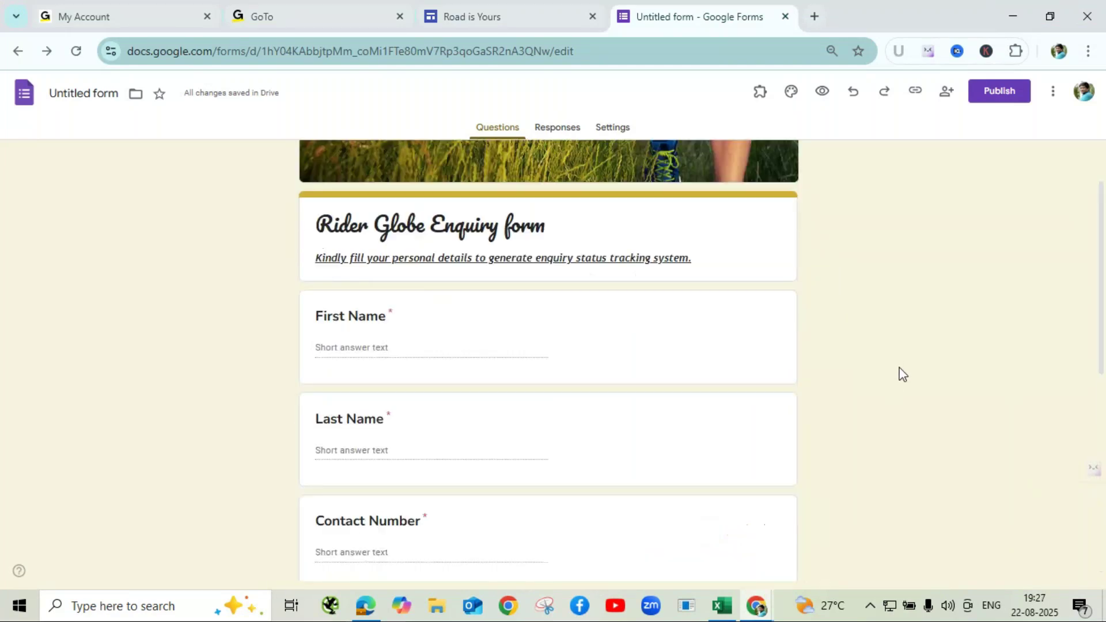
scroll(902, 374, "up", 2)
scroll(903, 375, "down", 10)
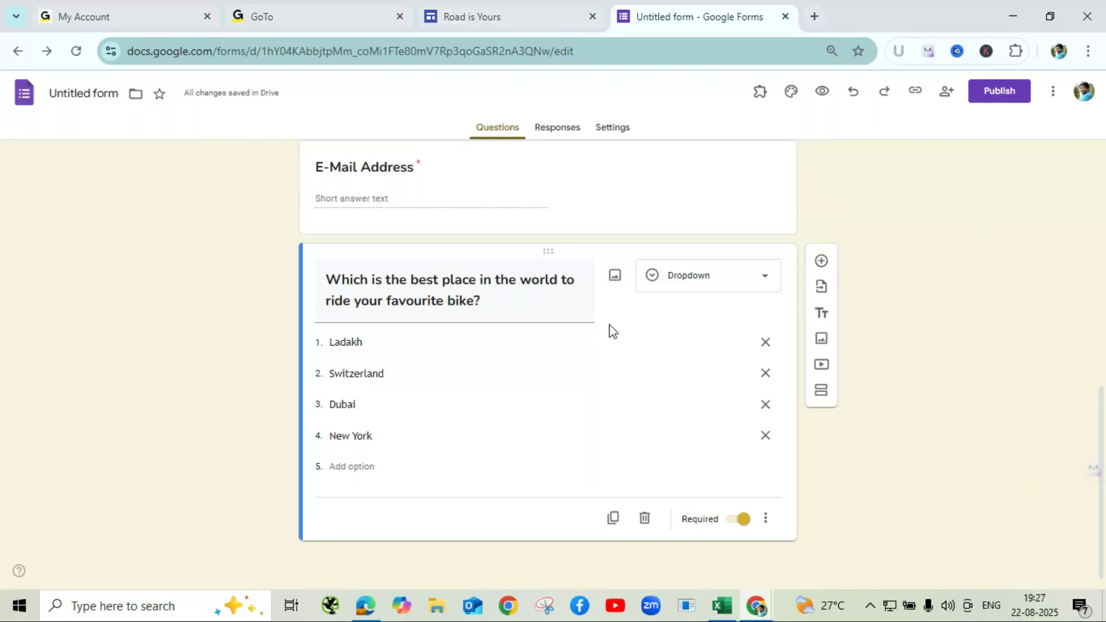
- Publish the form, shorten the responder link, and switch back to GoTo Meeting
left_click(1001, 95)
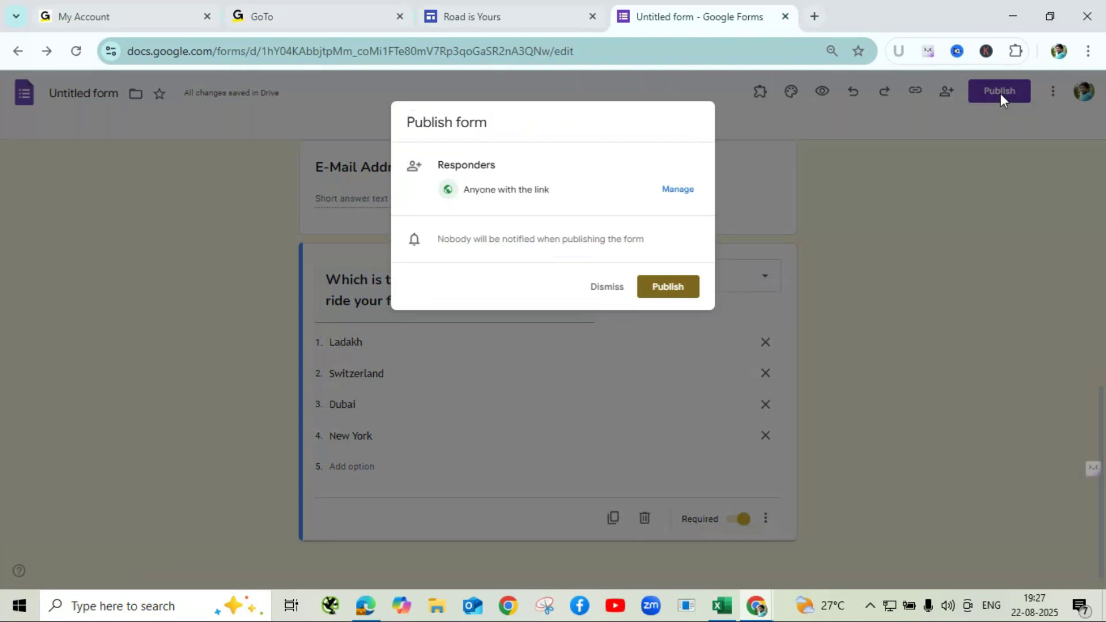
left_click(668, 289)
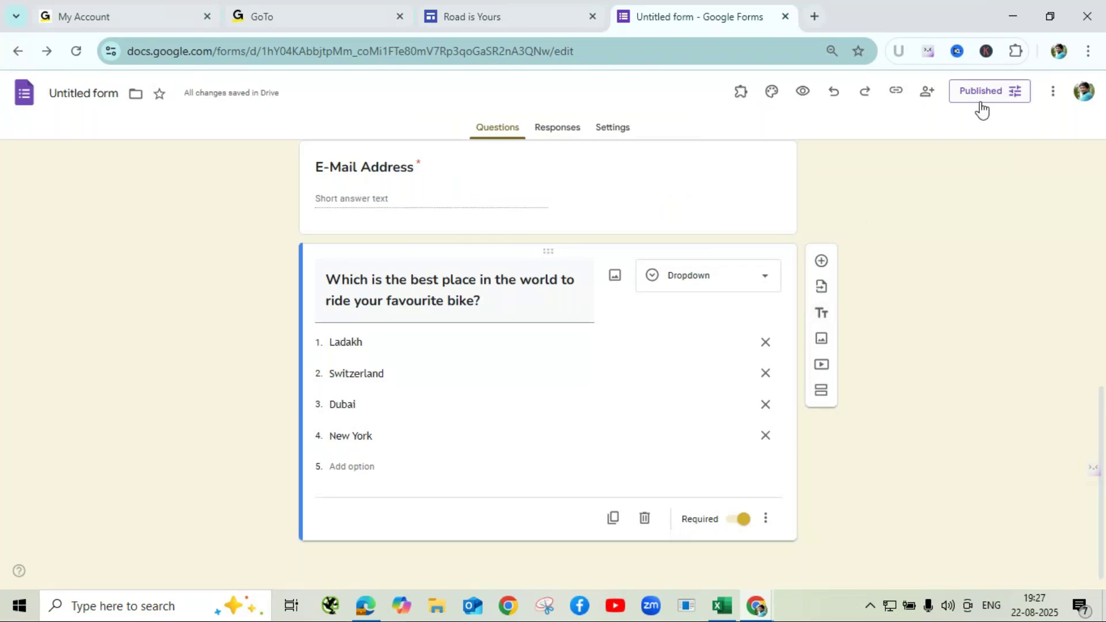
left_click(897, 98)
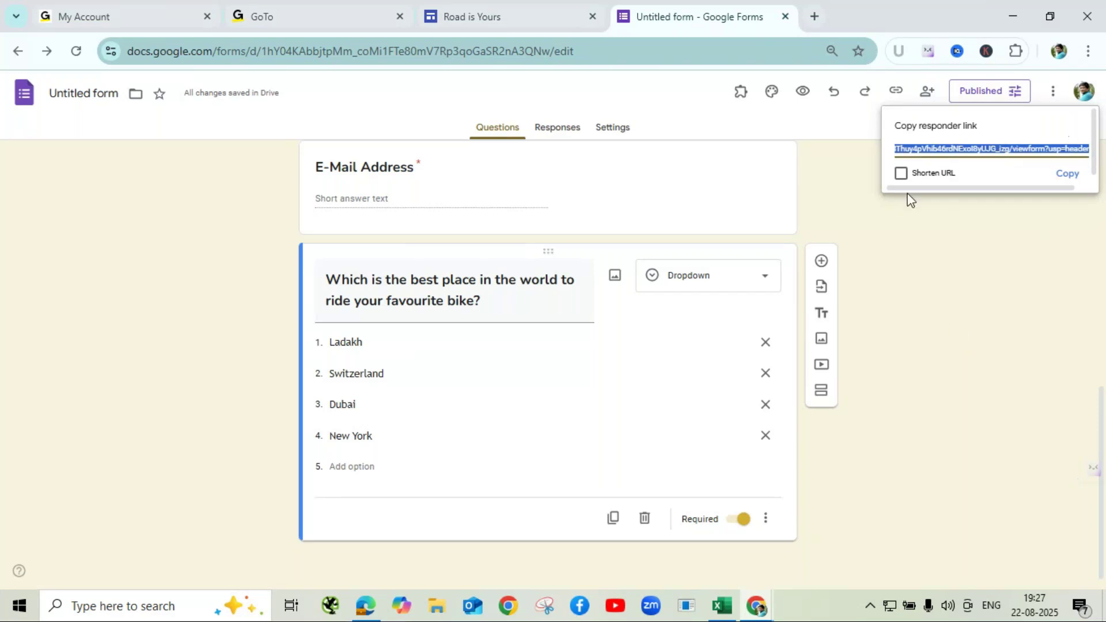
left_click(902, 174)
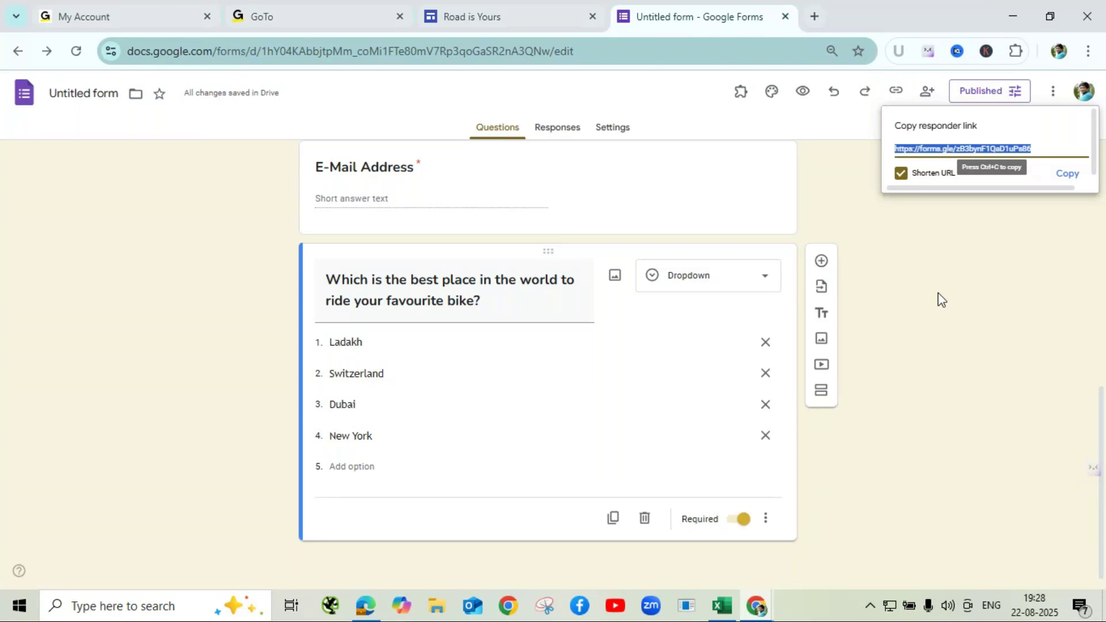
left_click(757, 611)
left_click(810, 547)
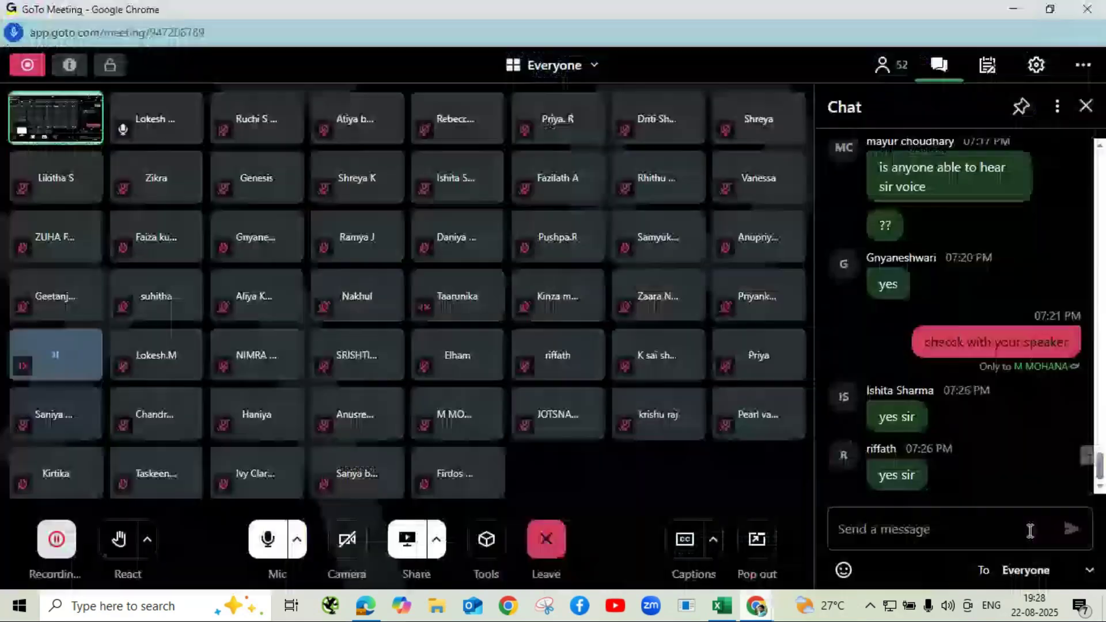